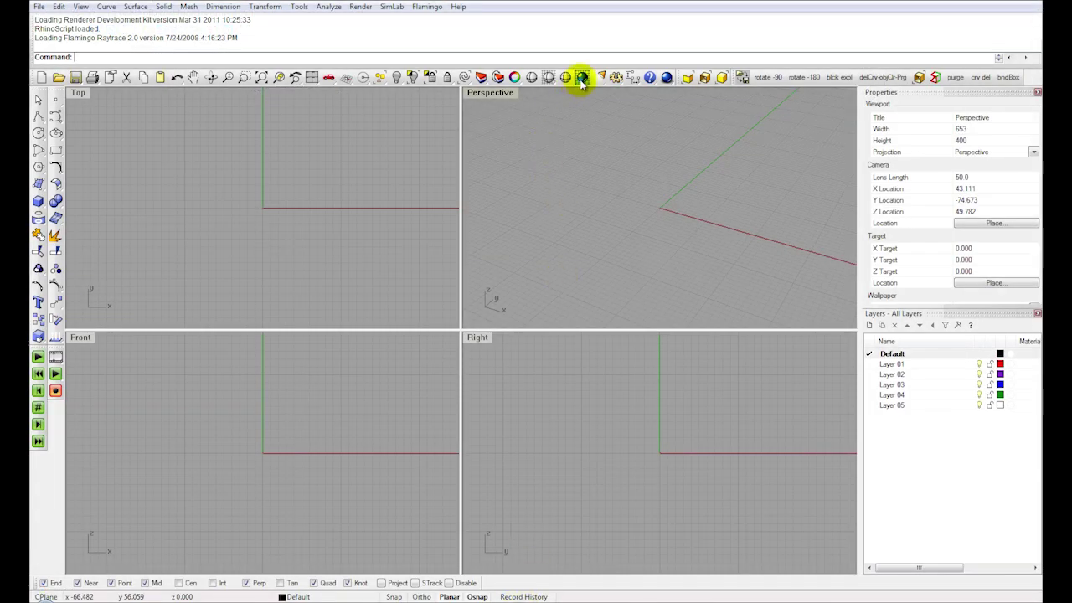
Step: Check the model units and tolerances in the document properties
{"action": "right_click", "coordinate": [675, 83]}
{"action": "right_click", "coordinate": [669, 81]}
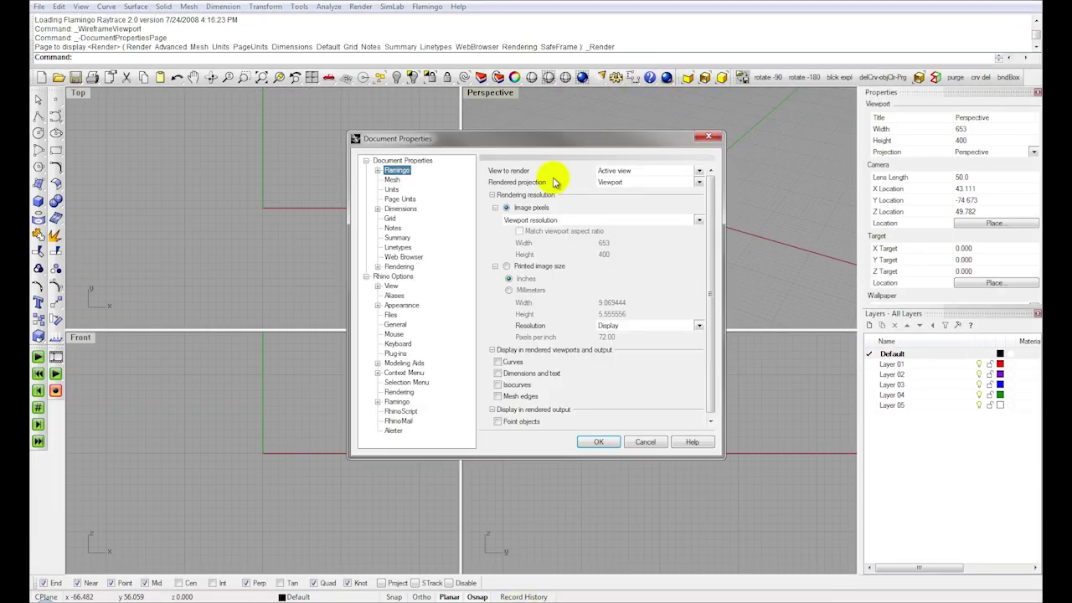
{"action": "left_click", "coordinate": [394, 189]}
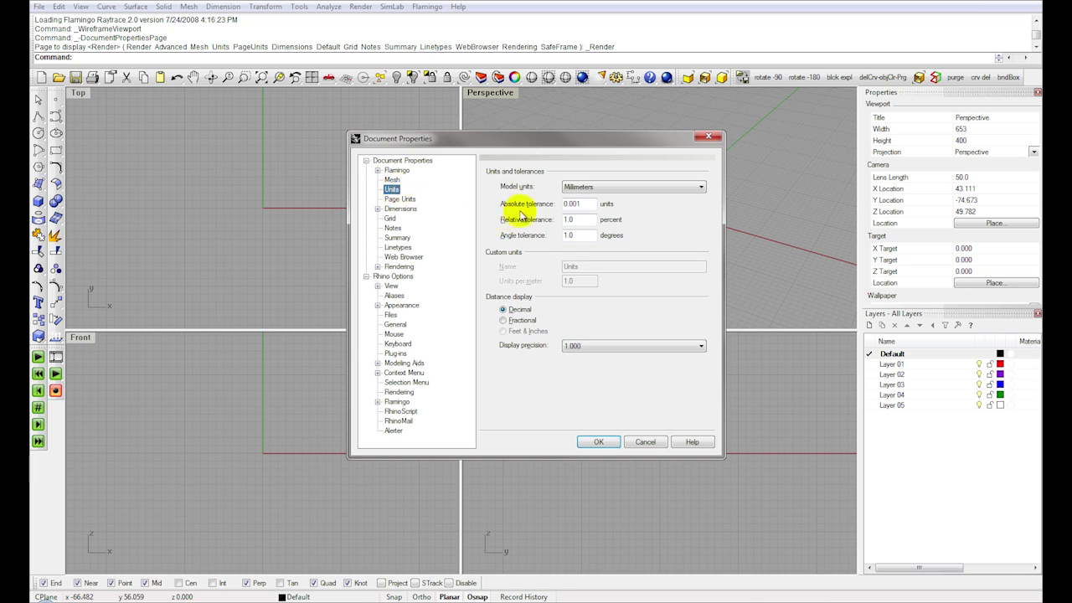
{"action": "left_click", "coordinate": [597, 441]}
Step: Draw a 135 mm straight polyline from the origin along the negative X axis in the Top view
{"action": "left_click", "coordinate": [38, 117]}
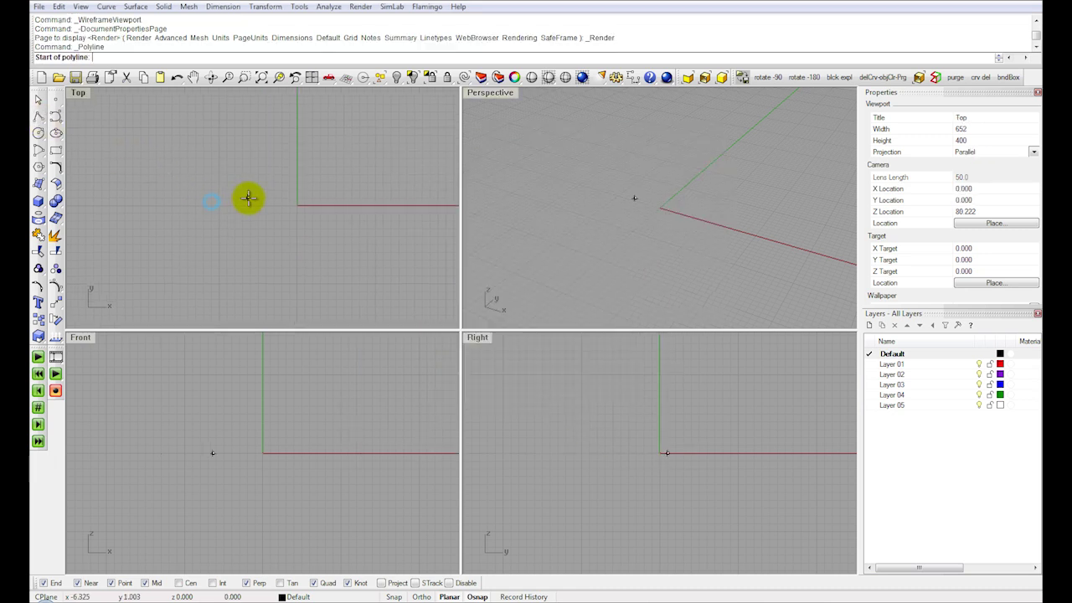
{"action": "type", "text": "0"}
{"action": "key", "text": "Return"}
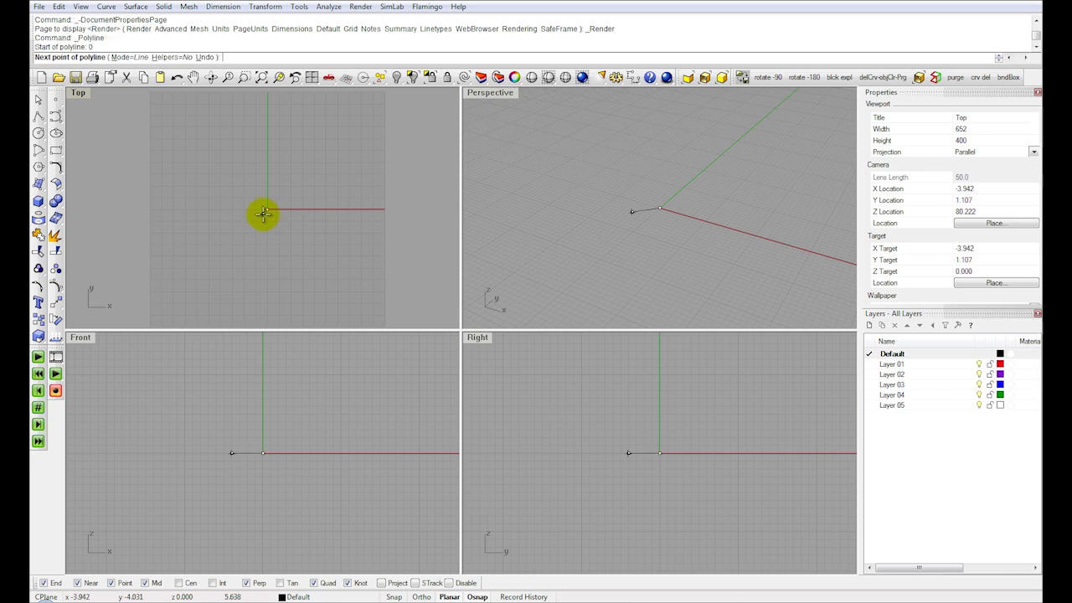
{"action": "type", "text": "135"}
{"action": "key", "text": "Return"}
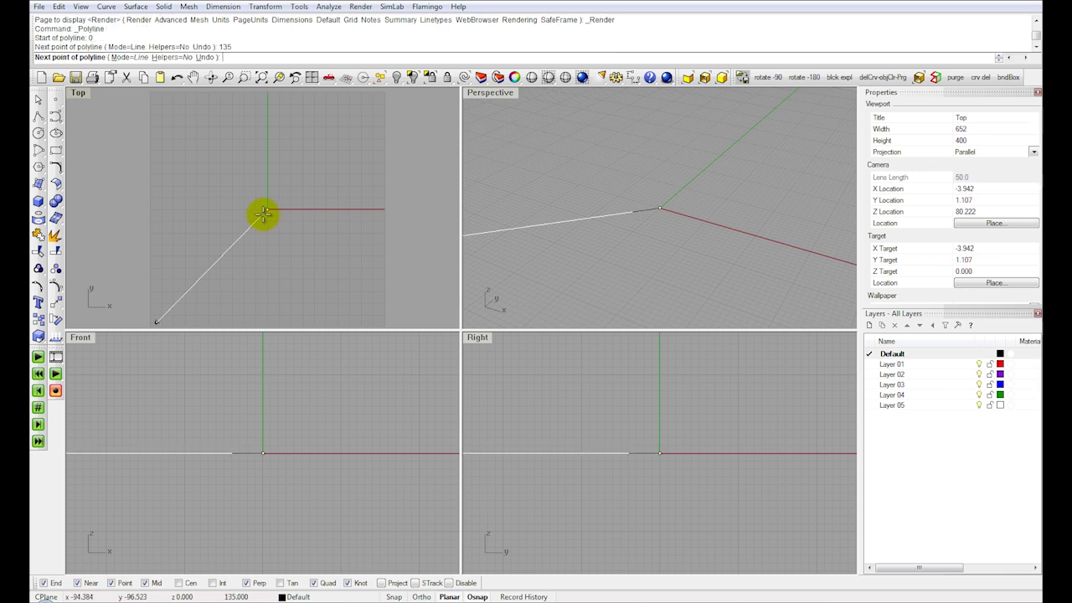
{"action": "left_click", "coordinate": [170, 210]}
{"action": "key", "text": "Return"}
Step: Move the 135 mm line from its midpoint to the origin so that it is centred there
{"action": "left_click", "coordinate": [196, 212]}
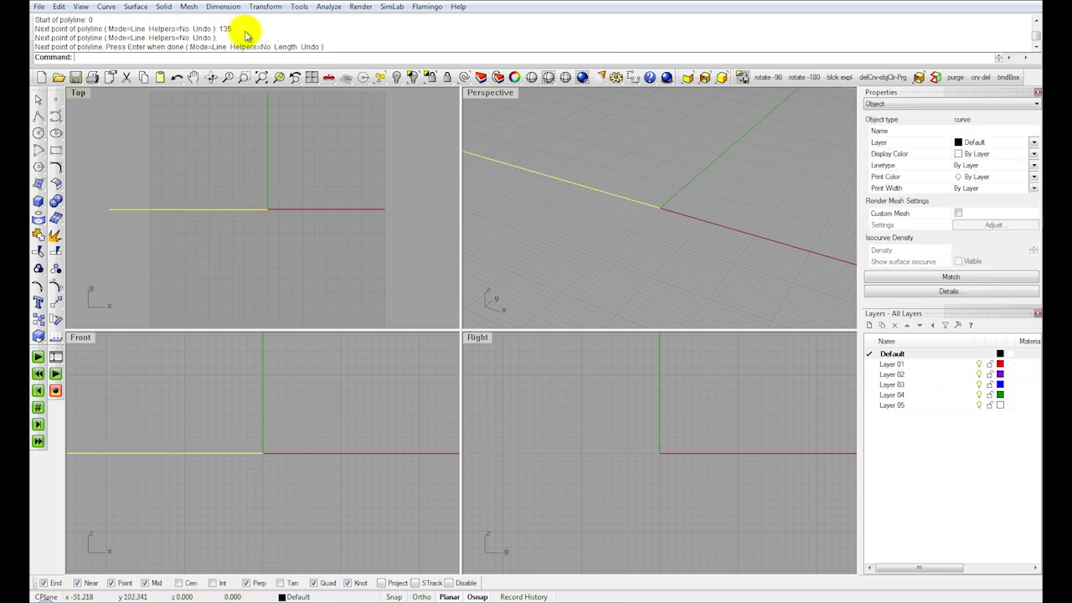
{"action": "left_click", "coordinate": [265, 6]}
{"action": "left_click", "coordinate": [274, 21]}
{"action": "left_click", "coordinate": [186, 213]}
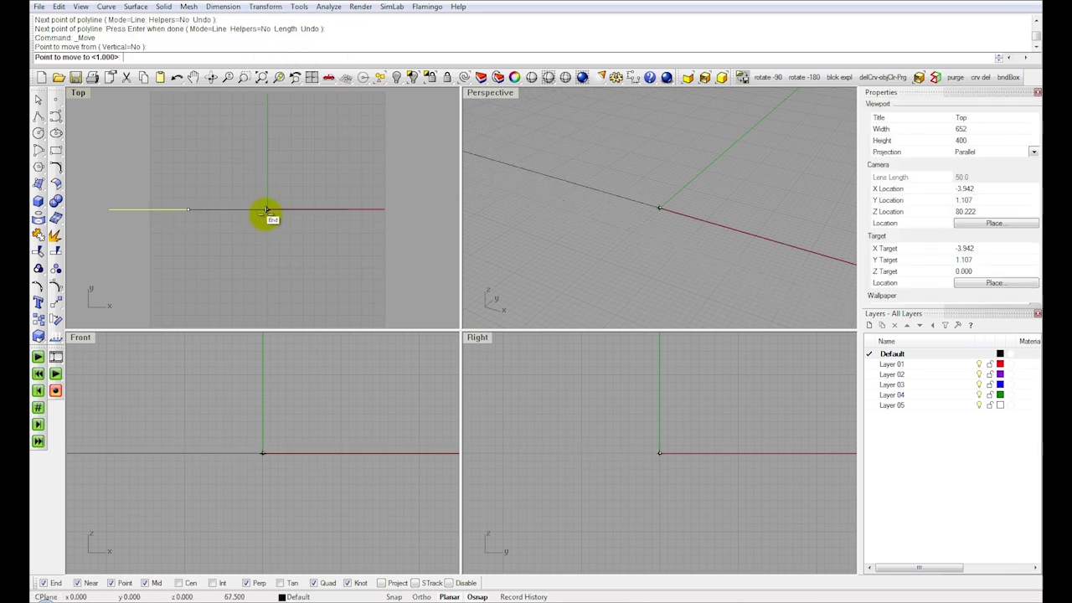
{"action": "left_click", "coordinate": [268, 238]}
Step: Draw a degree-3 control-point curve with six points arching above the line, from its negative-X end to its positive-X end in the Top view
{"action": "double_click", "coordinate": [78, 93]}
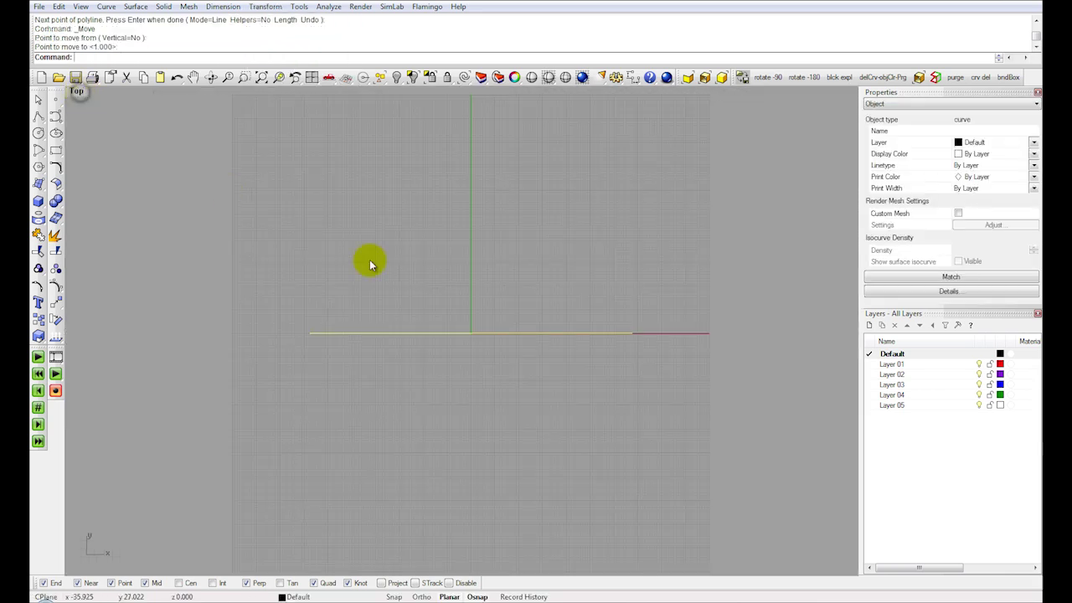
{"action": "left_click", "coordinate": [56, 117]}
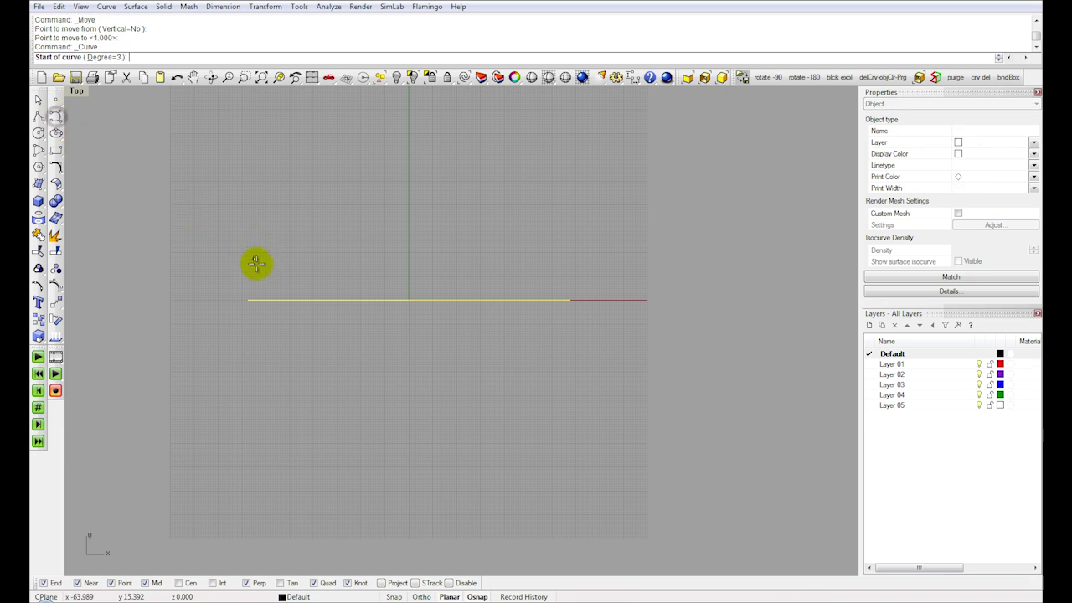
{"action": "left_click", "coordinate": [248, 299]}
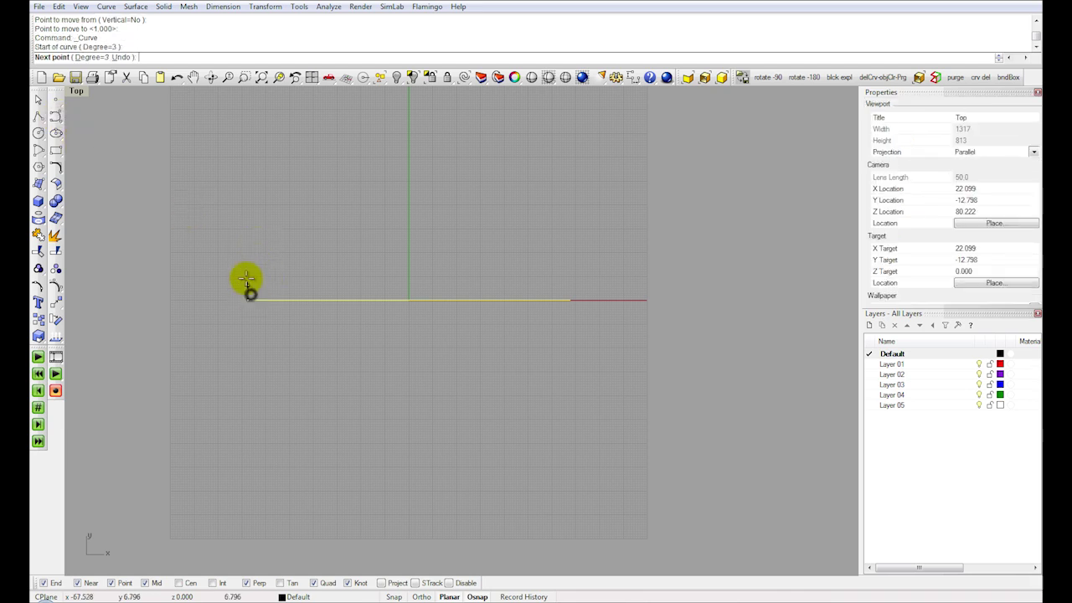
{"action": "left_click", "coordinate": [254, 225]}
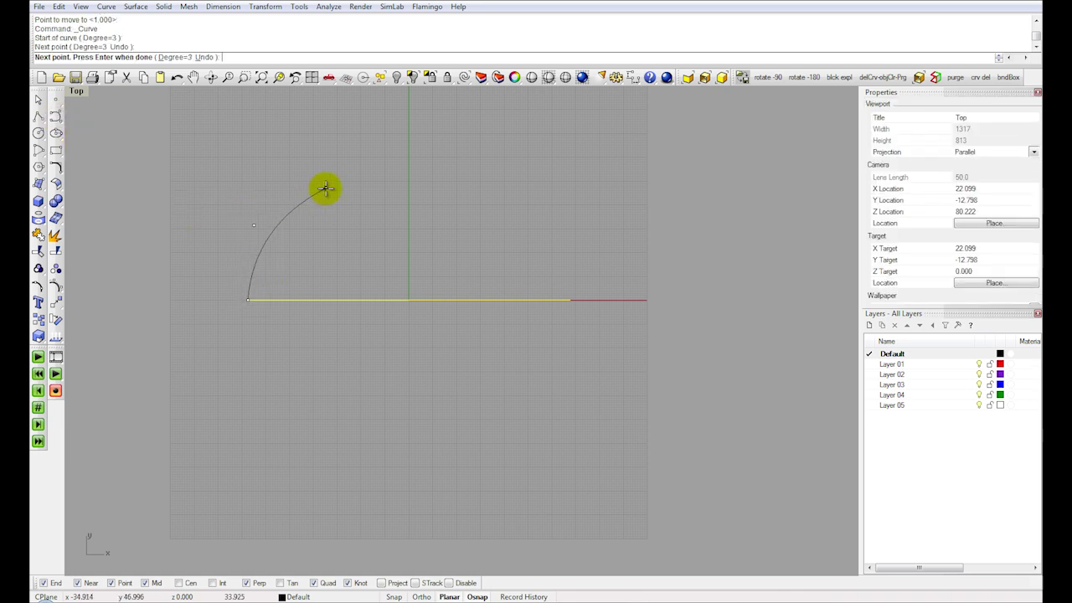
{"action": "left_click", "coordinate": [326, 187]}
{"action": "left_click", "coordinate": [454, 205]}
{"action": "left_click", "coordinate": [551, 249]}
{"action": "left_click", "coordinate": [570, 297]}
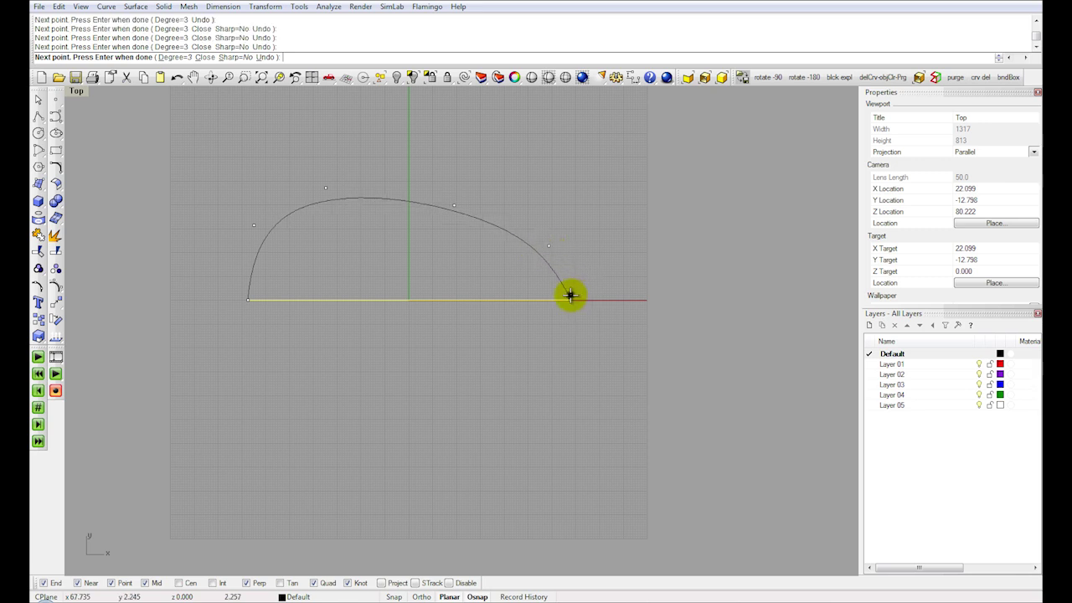
{"action": "key", "text": "Return"}
Step: Show the curve's control points, disable object snaps and shift the second point near the negative-X end slightly outward
{"action": "scroll", "coordinate": [276, 100], "scroll_direction": "up", "scroll_amount": 2}
{"action": "left_click", "coordinate": [59, 286]}
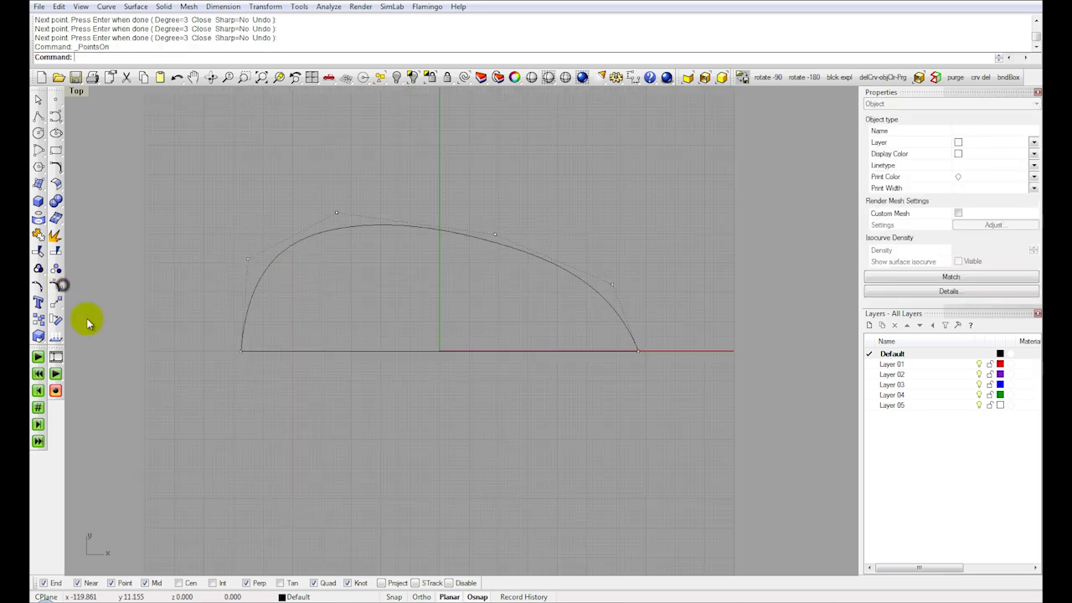
{"action": "left_click", "coordinate": [465, 582]}
{"action": "right_click_drag", "start_coordinate": [395, 392], "coordinate": [398, 424]}
{"action": "scroll", "coordinate": [263, 284], "scroll_direction": "up", "scroll_amount": 6}
{"action": "left_click_drag", "start_coordinate": [239, 298], "coordinate": [232, 317]}
{"action": "right_click_drag", "start_coordinate": [461, 283], "coordinate": [327, 241]}
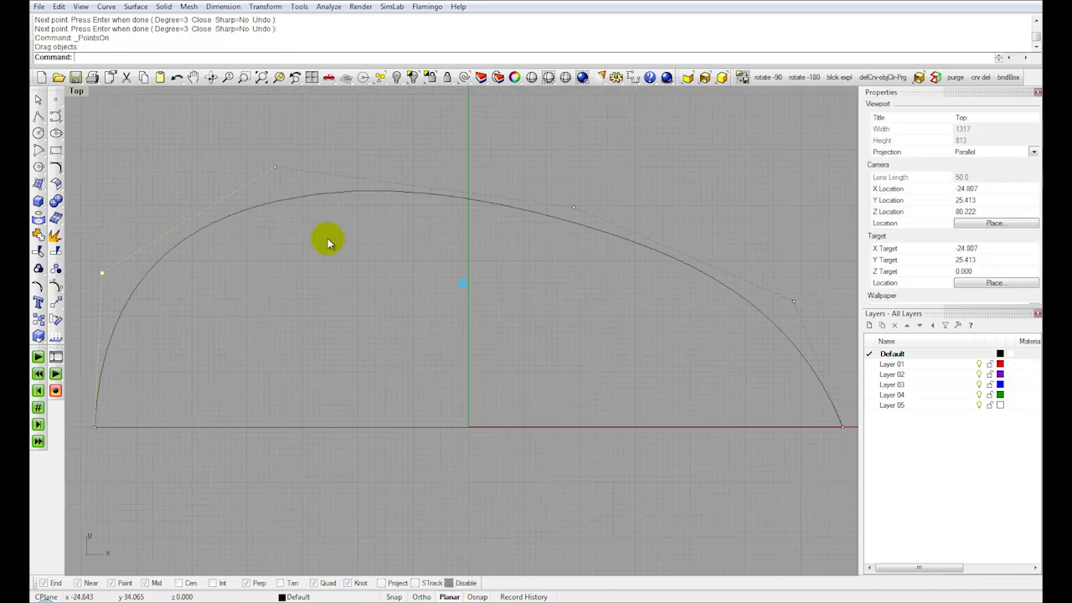
Step: Move the two control points nearest the positive-X end outward to make that side of the curve rounder
{"action": "scroll", "coordinate": [326, 241], "scroll_direction": "down", "scroll_amount": 2}
{"action": "left_click_drag", "start_coordinate": [699, 290], "coordinate": [718, 292]}
{"action": "left_click_drag", "start_coordinate": [521, 213], "coordinate": [542, 212]}
{"action": "left_click_drag", "start_coordinate": [719, 292], "coordinate": [724, 294]}
{"action": "right_click_drag", "start_coordinate": [330, 232], "coordinate": [348, 220]}
{"action": "scroll", "coordinate": [348, 219], "scroll_direction": "down", "scroll_amount": 1}
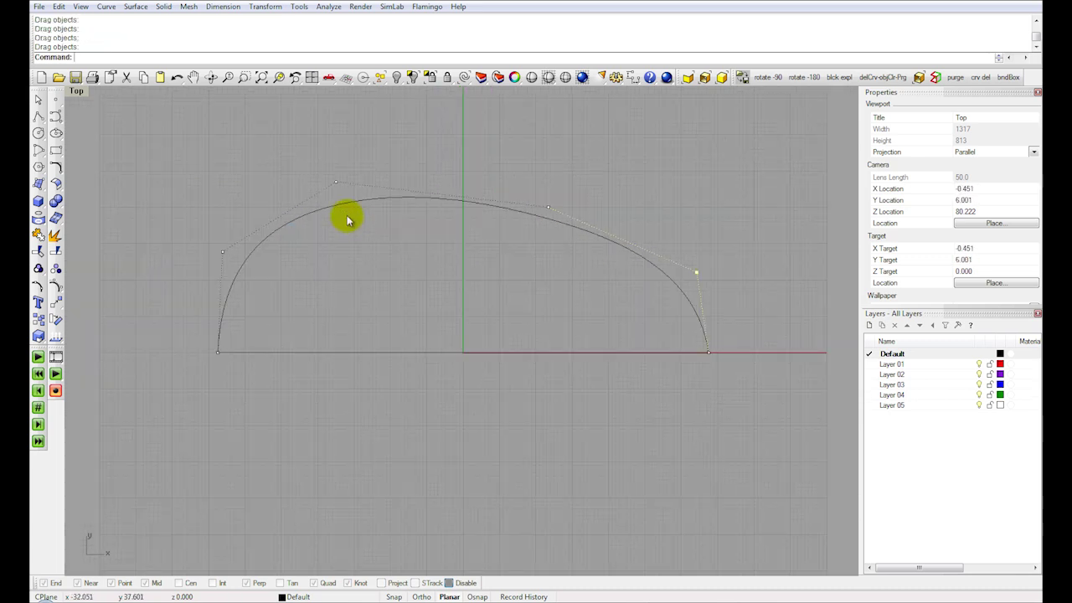
Step: Mirror the curve across the X axis, starting the mirror plane at 0 and keeping the original
{"action": "left_click", "coordinate": [343, 206]}
{"action": "left_click", "coordinate": [266, 7]}
{"action": "left_click", "coordinate": [266, 134]}
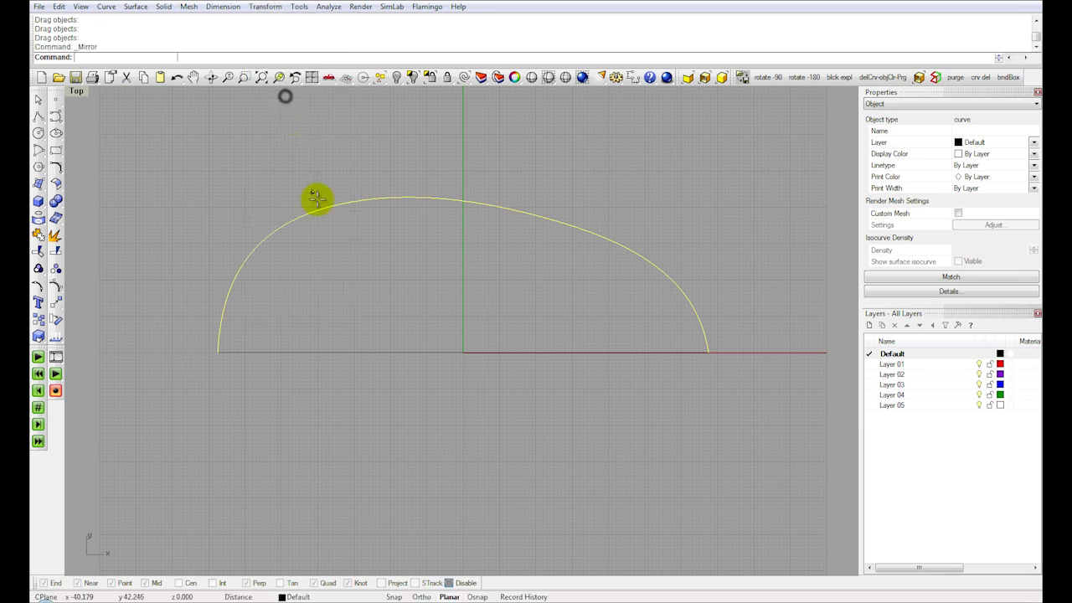
{"action": "type", "text": "0"}
{"action": "key", "text": "Return"}
{"action": "left_click", "coordinate": [163, 332]}
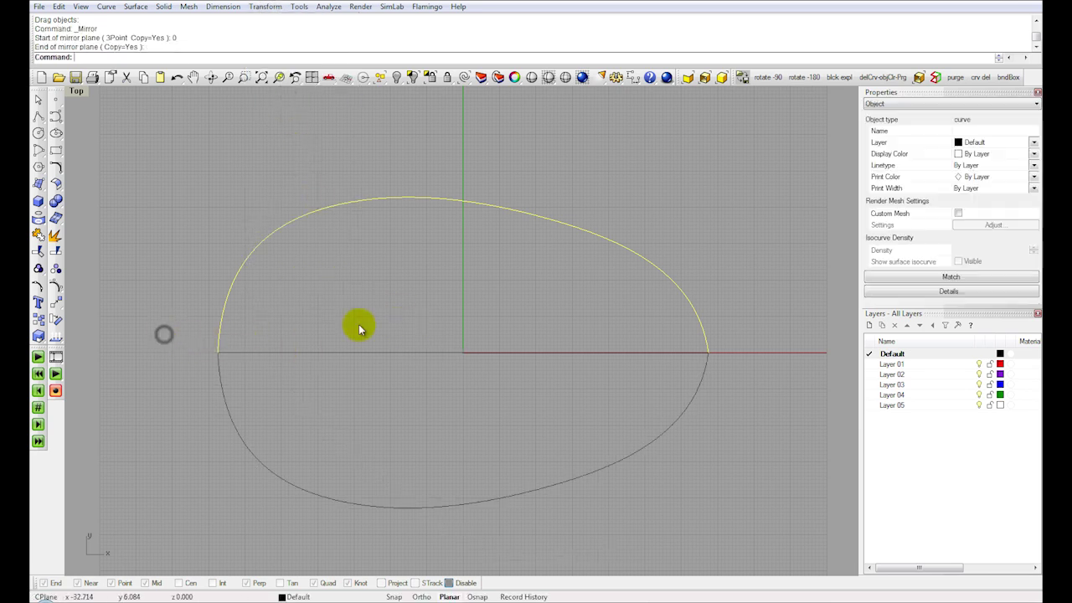
Step: Match the upper and lower curves at the negative-X end with Tangency continuity and Average curves enabled
{"action": "left_click", "coordinate": [383, 314]}
{"action": "left_click", "coordinate": [106, 7]}
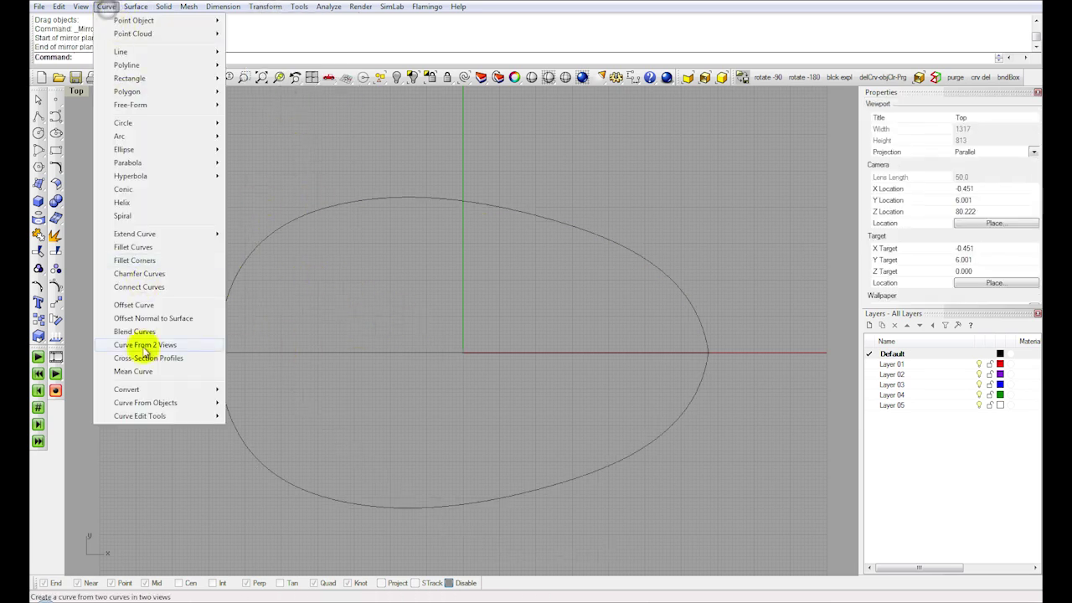
{"action": "left_click", "coordinate": [159, 416]}
{"action": "left_click", "coordinate": [251, 416]}
{"action": "left_click", "coordinate": [214, 345]}
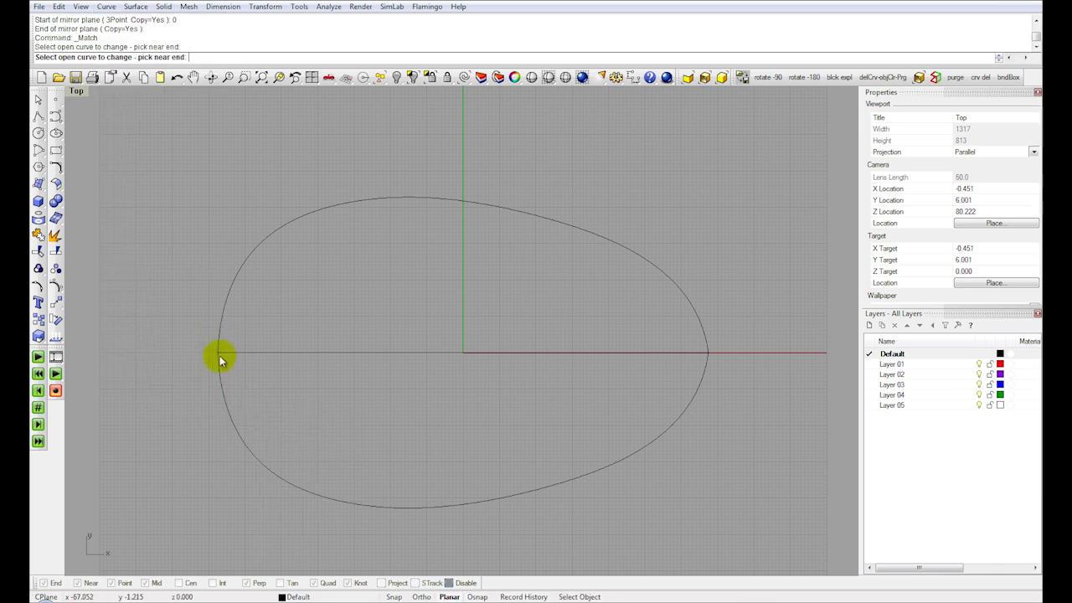
{"action": "left_click", "coordinate": [218, 358]}
{"action": "left_click", "coordinate": [218, 359]}
{"action": "left_click", "coordinate": [700, 264]}
{"action": "left_click", "coordinate": [712, 264]}
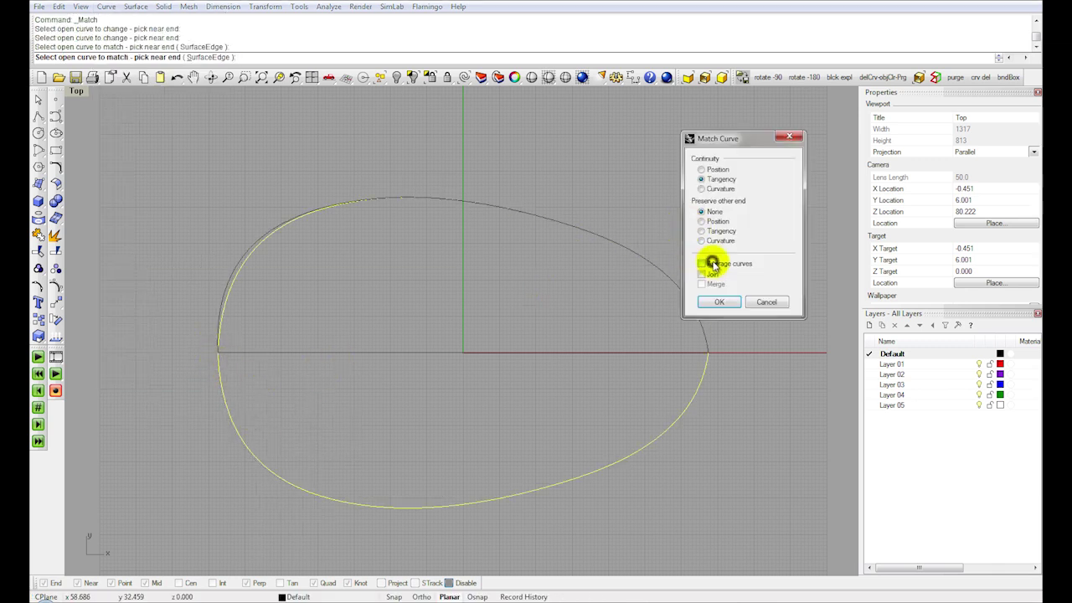
{"action": "left_click", "coordinate": [713, 264]}
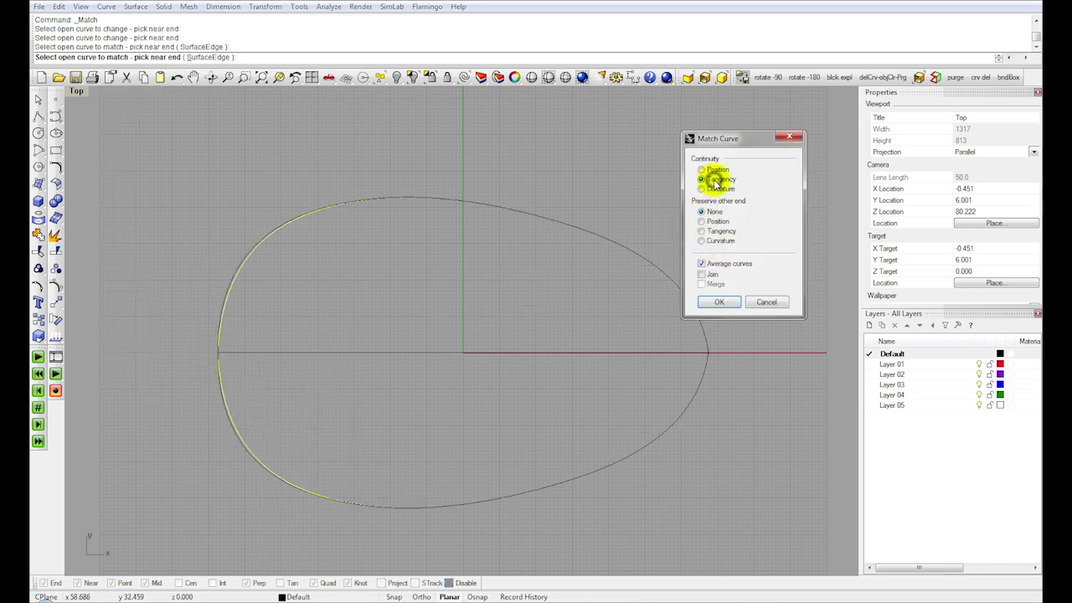
{"action": "left_click", "coordinate": [719, 303]}
Step: Match the upper and lower curves at the positive-X end with the same tangency and averaging settings
{"action": "right_click_drag", "start_coordinate": [677, 330], "coordinate": [675, 304]}
{"action": "right_click", "coordinate": [675, 304]}
{"action": "left_click", "coordinate": [657, 309]}
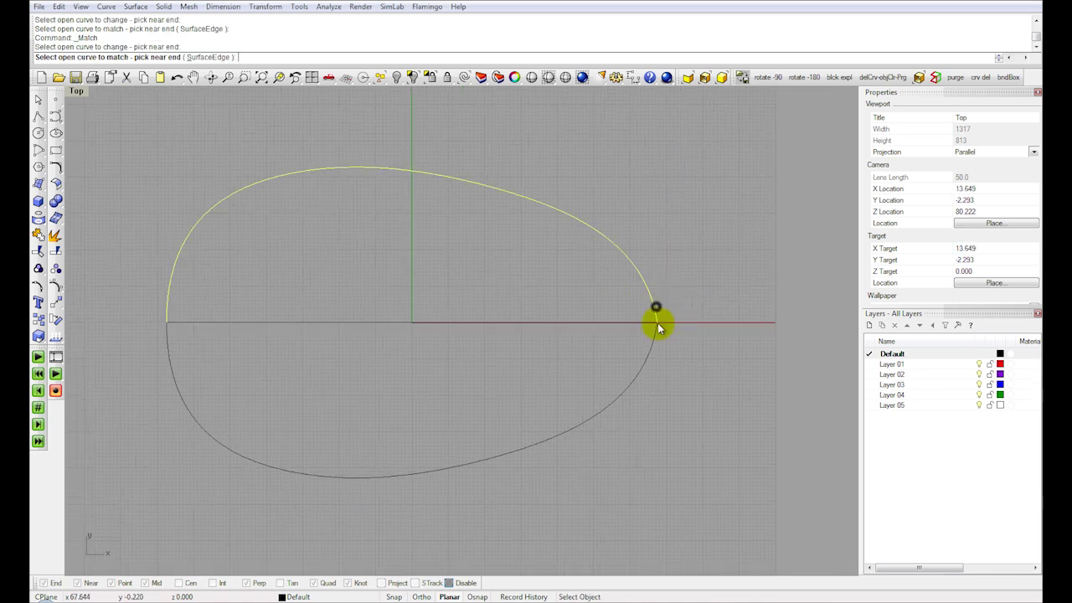
{"action": "left_click", "coordinate": [658, 334]}
{"action": "left_click", "coordinate": [719, 303]}
{"action": "right_click_drag", "start_coordinate": [511, 270], "coordinate": [545, 269]}
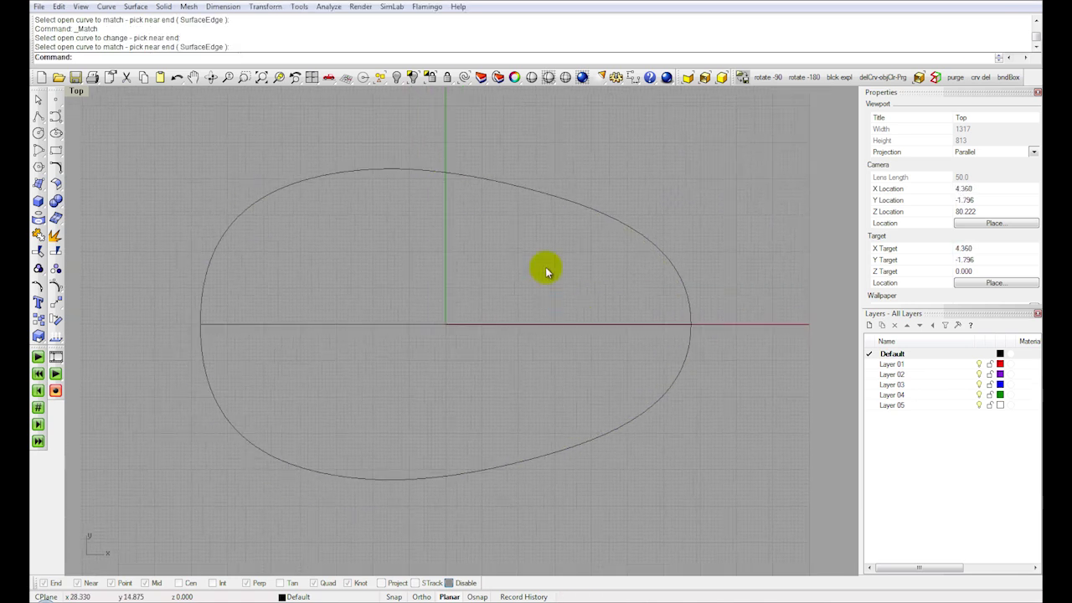
Step: Show the upper curve's control points and move its two middle points outward slightly to make the outline fuller
{"action": "left_click", "coordinate": [527, 195]}
{"action": "left_click", "coordinate": [54, 283]}
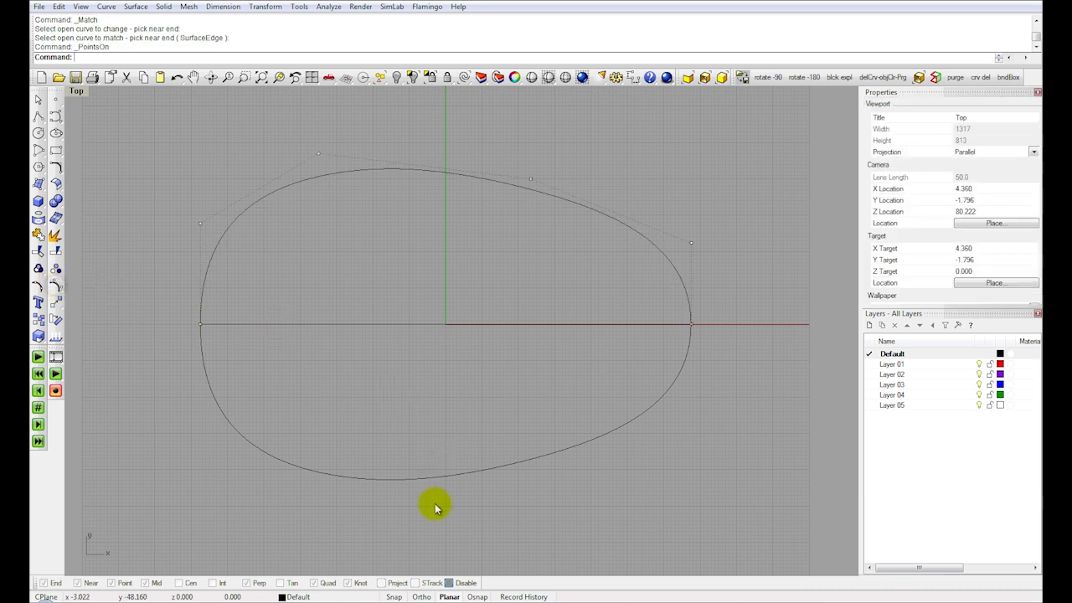
{"action": "right_click_drag", "start_coordinate": [490, 166], "coordinate": [490, 203]}
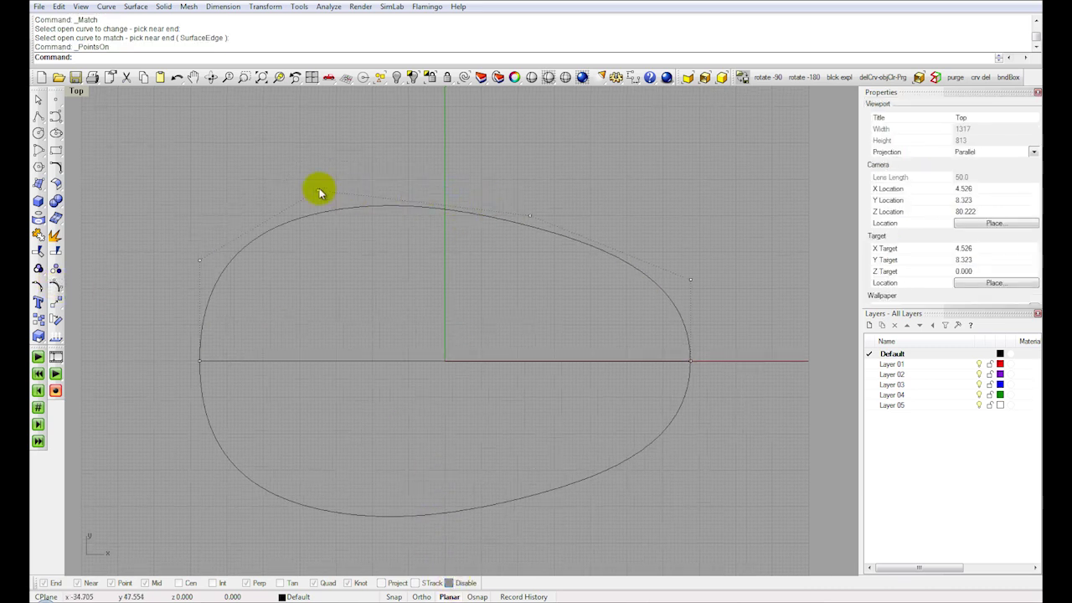
{"action": "left_click_drag", "start_coordinate": [317, 187], "coordinate": [315, 179]}
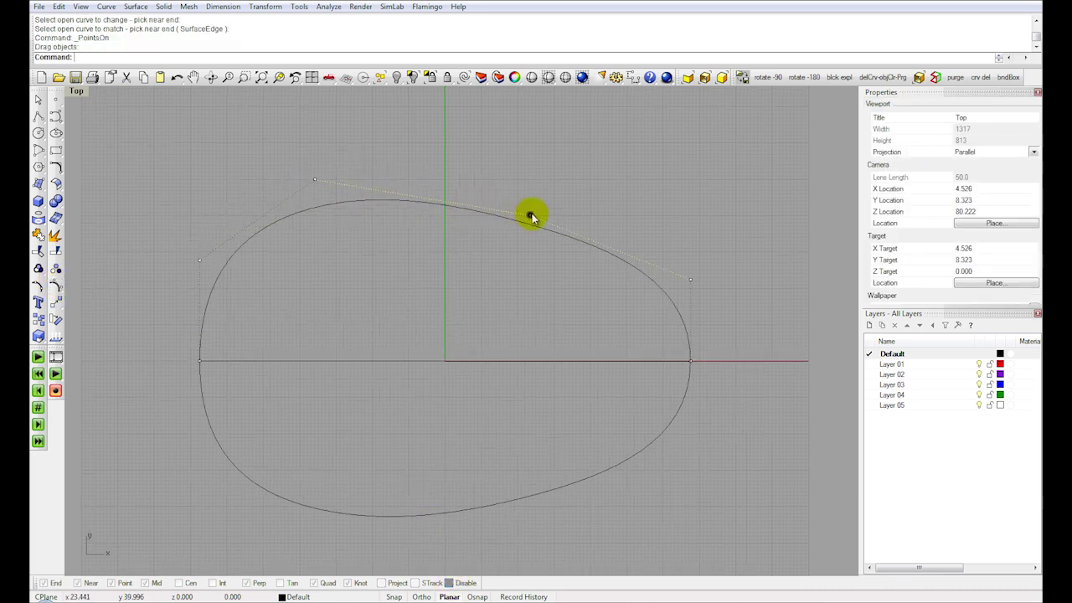
{"action": "left_click_drag", "start_coordinate": [532, 217], "coordinate": [557, 215]}
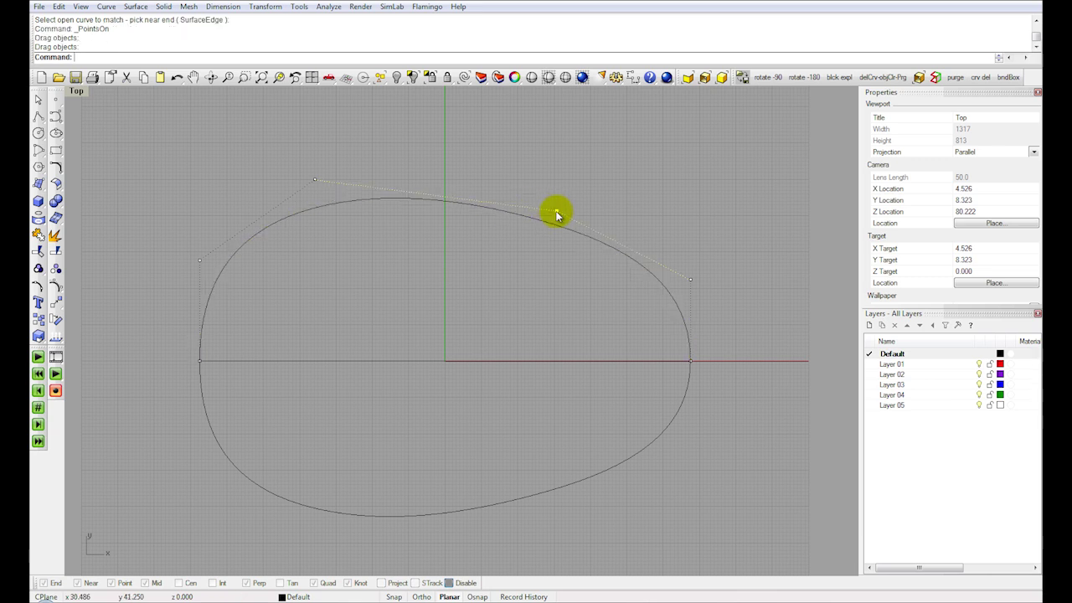
Step: Replace the lower curve with a mirrored copy of the reshaped upper curve, using a mirror plane from 0 along the X axis
{"action": "left_click", "coordinate": [685, 383]}
{"action": "key", "text": "Delete"}
{"action": "left_click", "coordinate": [687, 340]}
{"action": "left_click", "coordinate": [264, 6]}
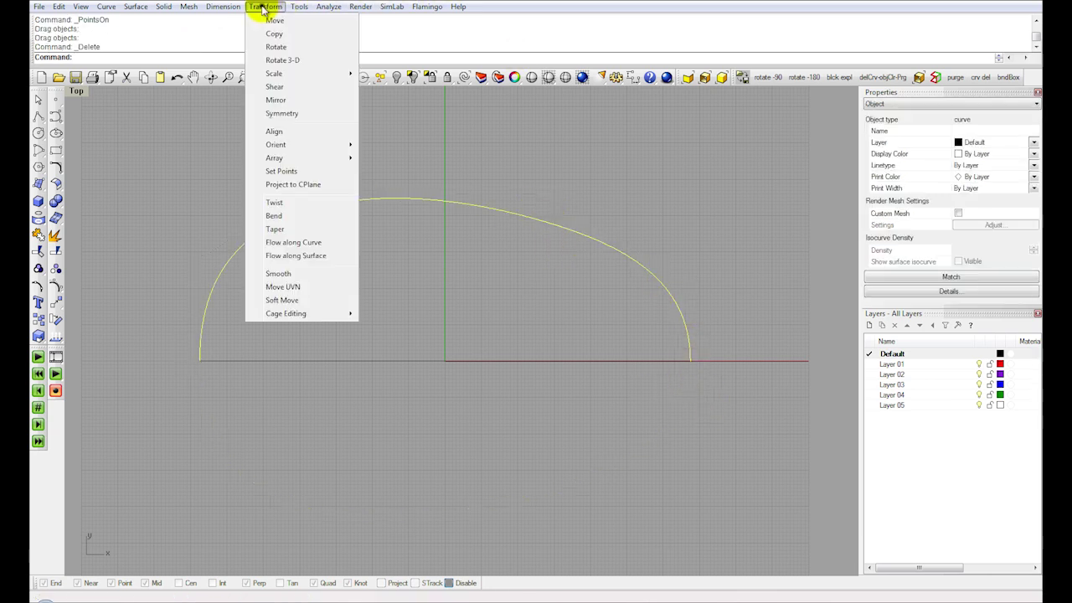
{"action": "left_click", "coordinate": [275, 20]}
{"action": "left_click", "coordinate": [265, 5]}
{"action": "left_click", "coordinate": [276, 100]}
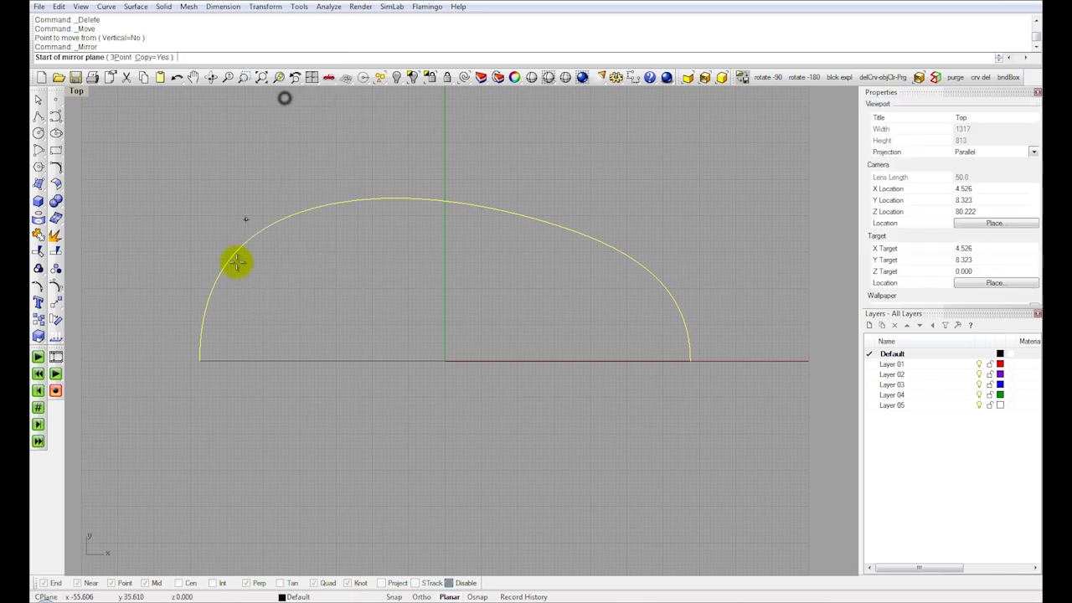
{"action": "type", "text": "0"}
{"action": "key", "text": "Return"}
{"action": "left_click", "coordinate": [149, 337]}
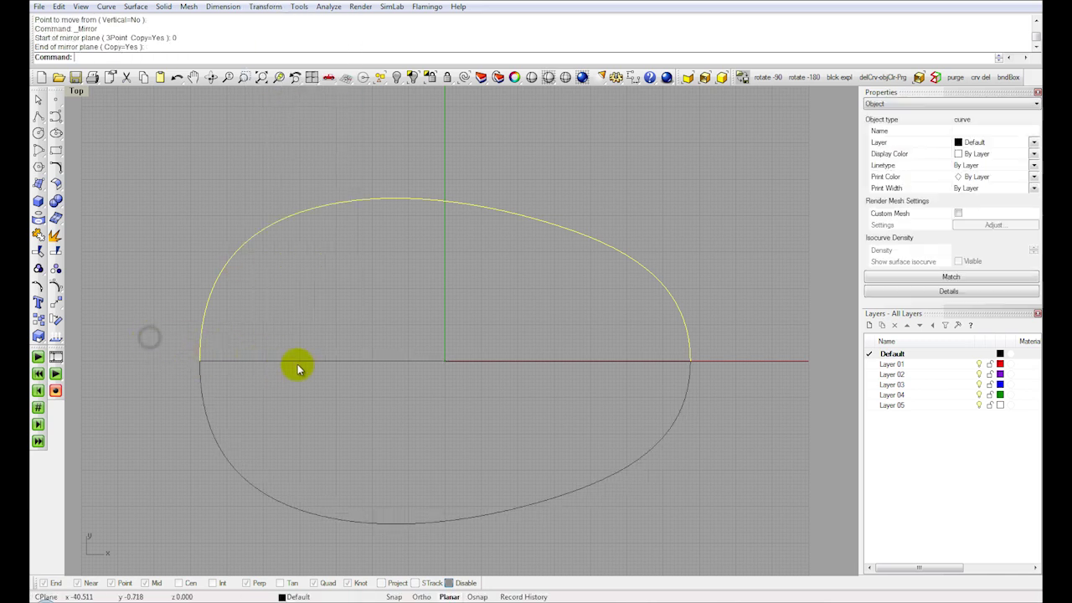
Step: Delete the straight construction line through the middle of the outline
{"action": "left_click", "coordinate": [298, 363]}
{"action": "key", "text": "Delete"}
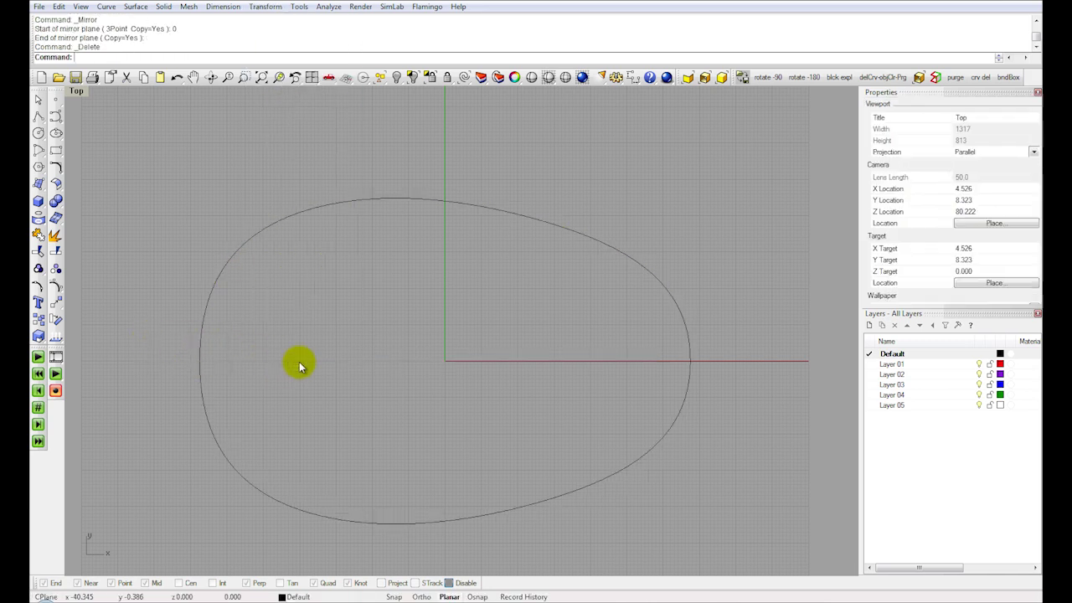
Step: With object snaps enabled, draw a start-end-direction arc between the outline's two ends on the X axis, bulging upward in the Front view
{"action": "double_click", "coordinate": [77, 93]}
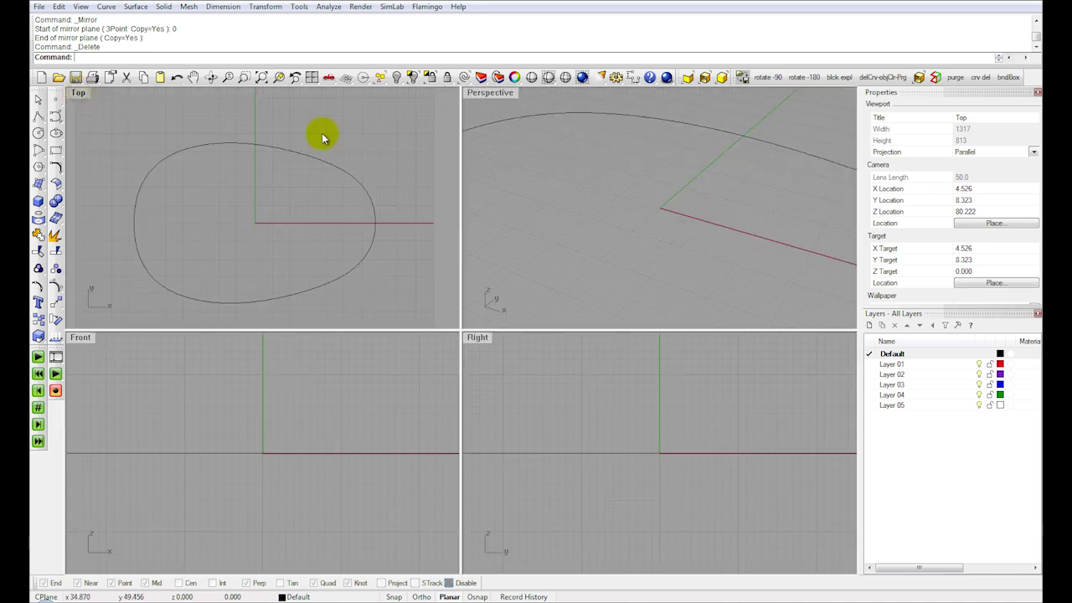
{"action": "double_click", "coordinate": [487, 95]}
{"action": "scroll", "coordinate": [587, 211], "scroll_direction": "down", "scroll_amount": 5}
{"action": "right_click_drag", "start_coordinate": [586, 210], "coordinate": [511, 276]}
{"action": "double_click", "coordinate": [94, 91]}
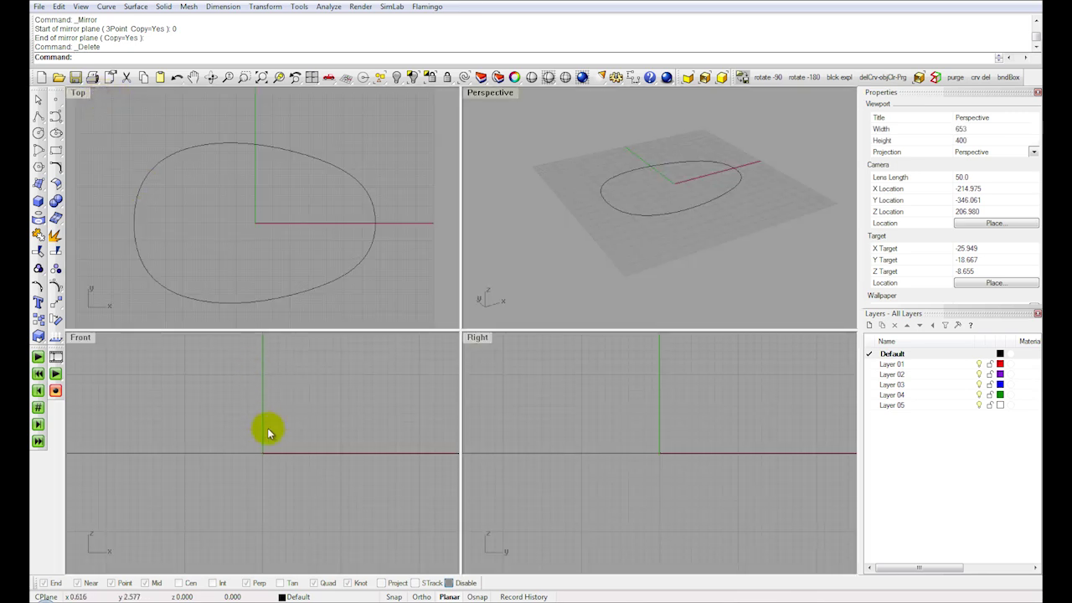
{"action": "scroll", "coordinate": [268, 432], "scroll_direction": "down", "scroll_amount": 3}
{"action": "scroll", "coordinate": [508, 431], "scroll_direction": "down", "scroll_amount": 5}
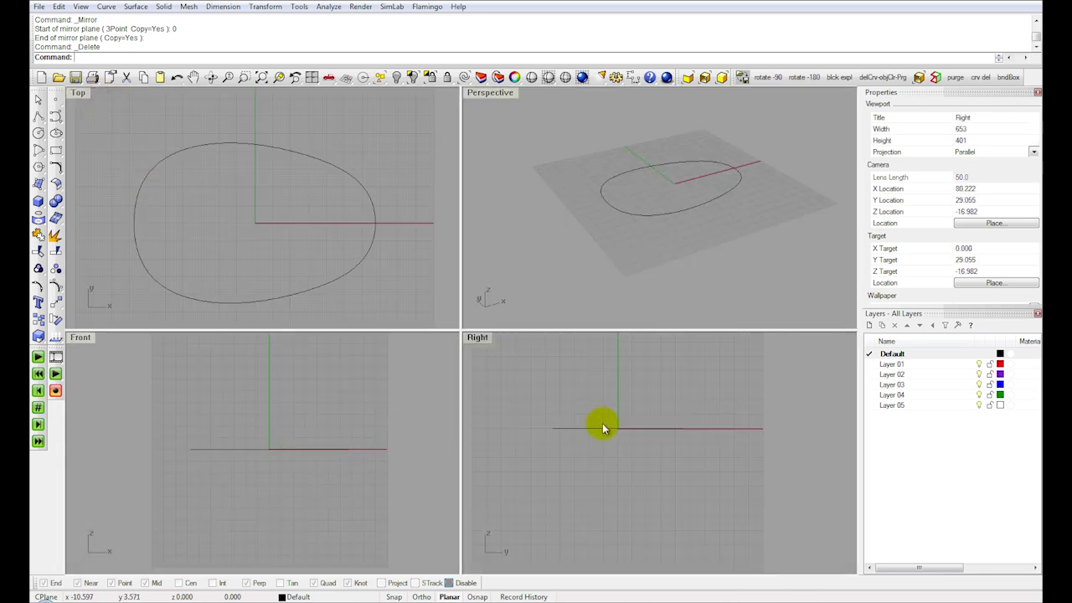
{"action": "left_click", "coordinate": [42, 154]}
{"action": "left_click_drag", "start_coordinate": [82, 148], "coordinate": [112, 124]}
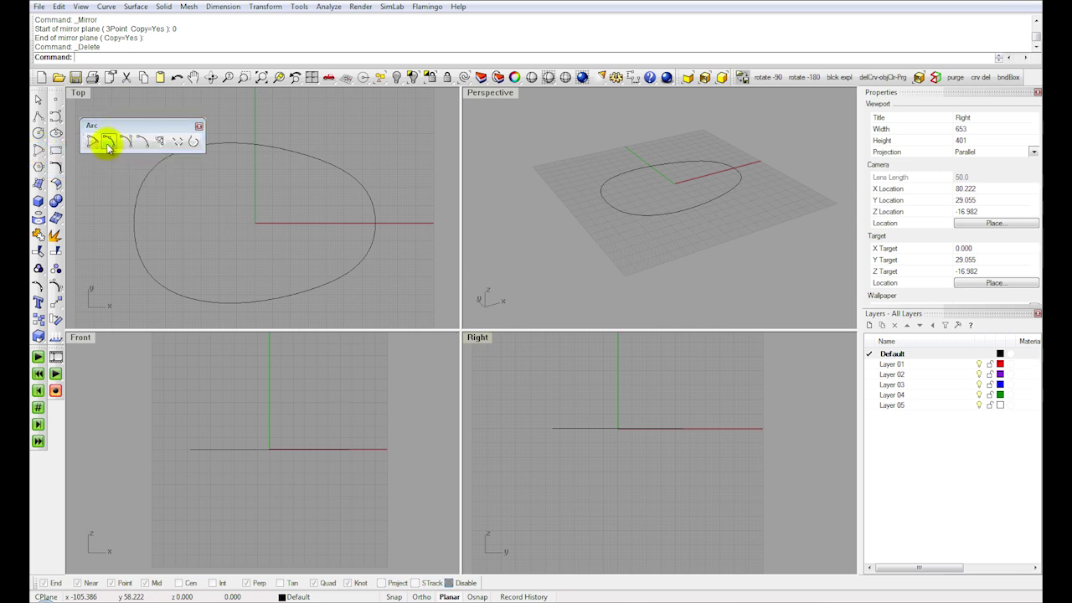
{"action": "left_click", "coordinate": [127, 142]}
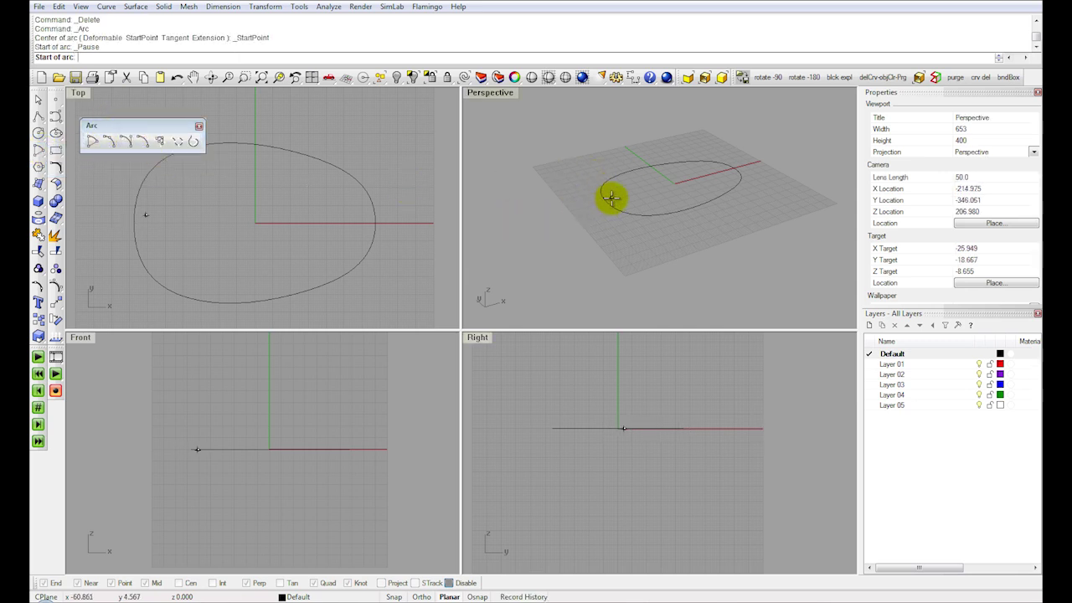
{"action": "left_click", "coordinate": [462, 582]}
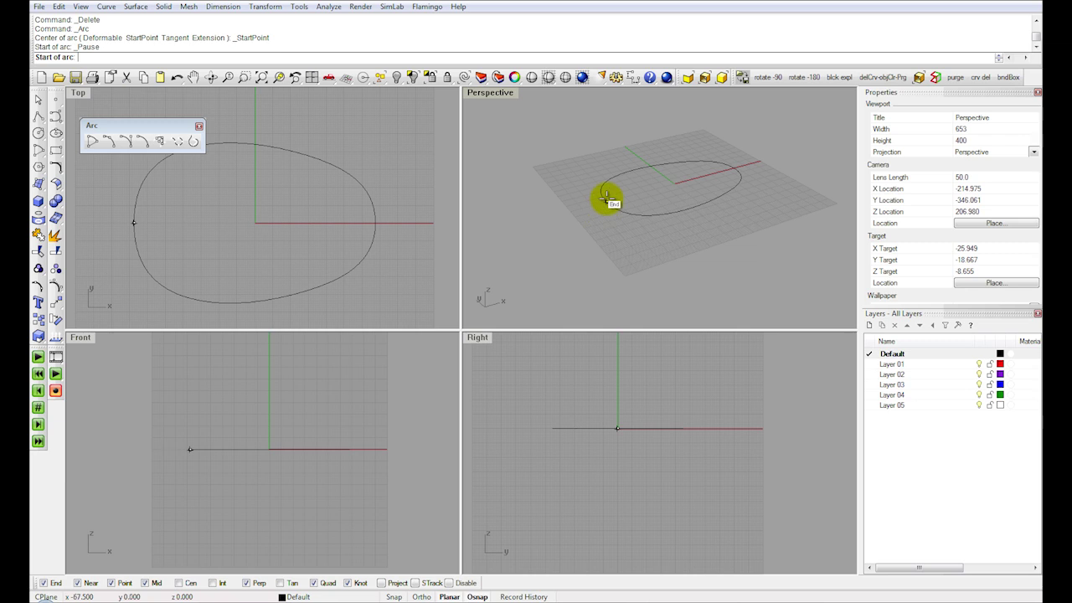
{"action": "left_click", "coordinate": [606, 199]}
{"action": "left_click", "coordinate": [735, 170]}
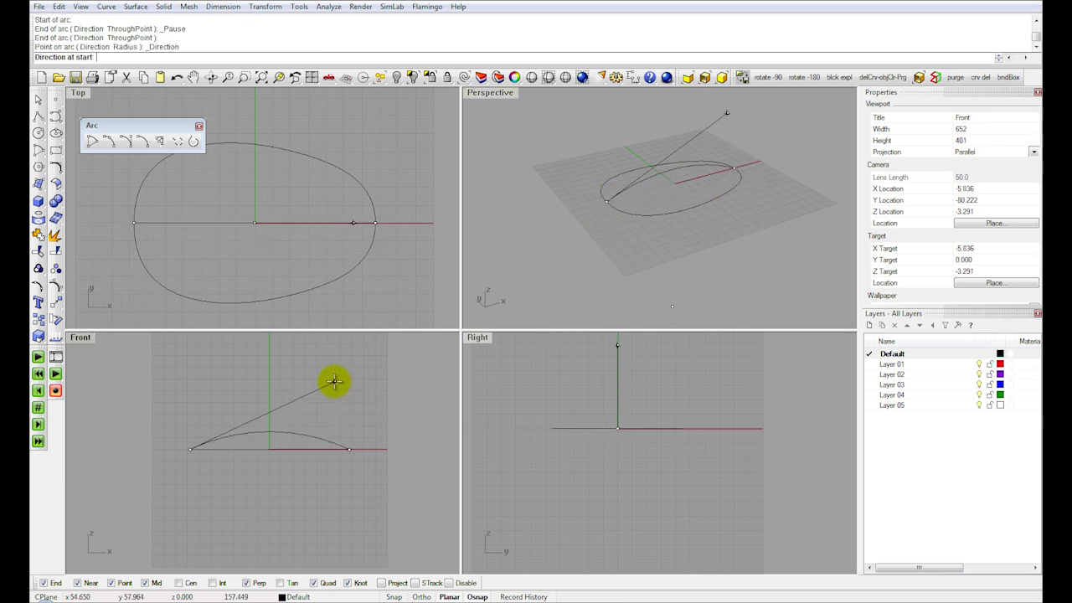
{"action": "right_click_drag", "start_coordinate": [326, 380], "coordinate": [320, 416]}
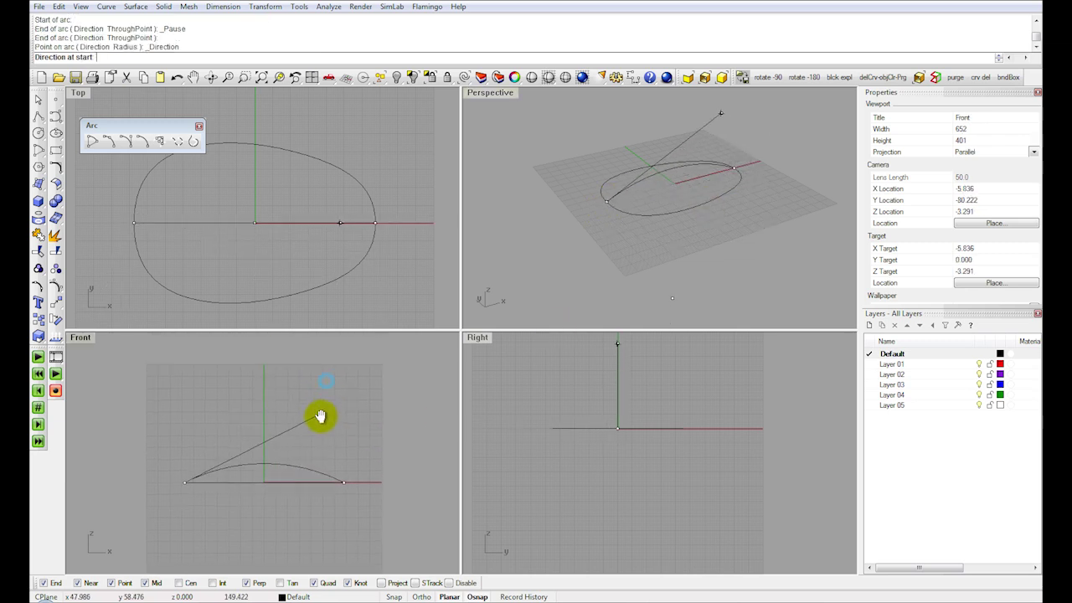
{"action": "left_click", "coordinate": [278, 391]}
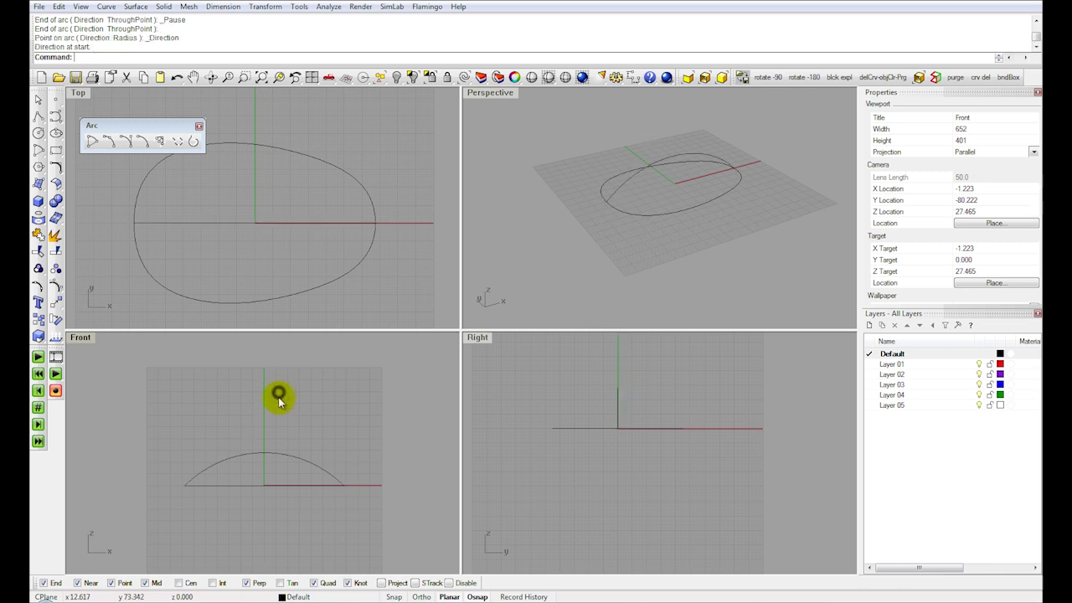
Step: Rebuild the arc with six control points, replacing the original, and show its control points
{"action": "left_click", "coordinate": [279, 454]}
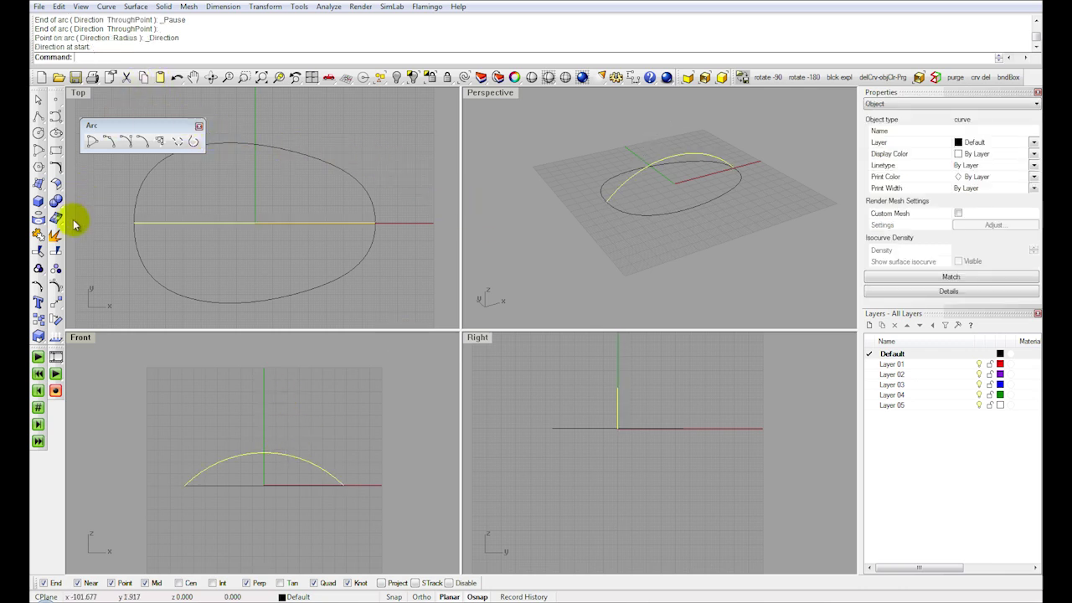
{"action": "left_click", "coordinate": [57, 6]}
{"action": "left_click", "coordinate": [114, 272]}
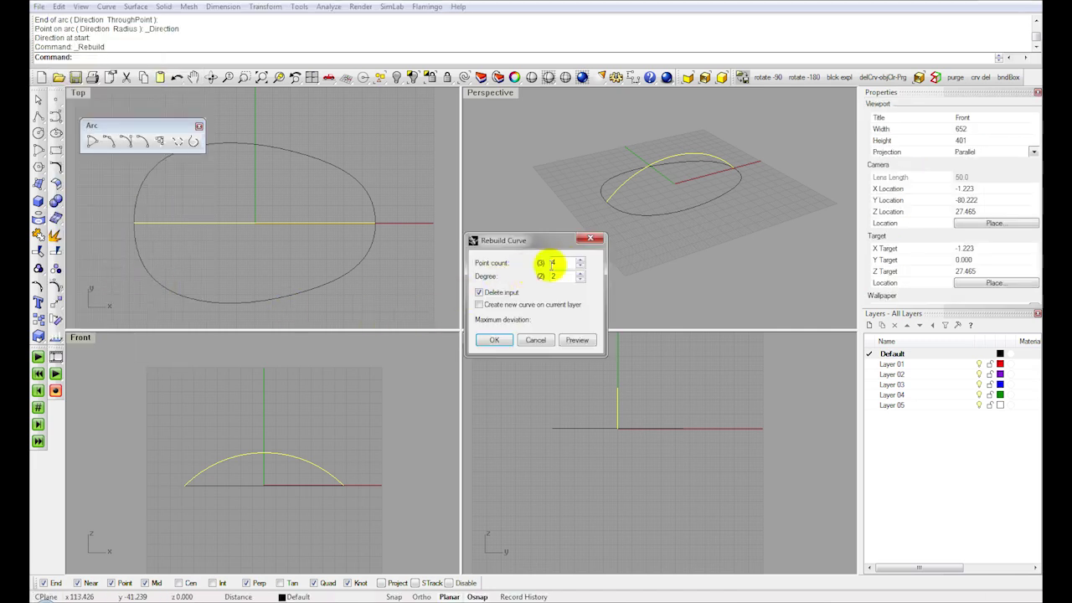
{"action": "left_click", "coordinate": [581, 261]}
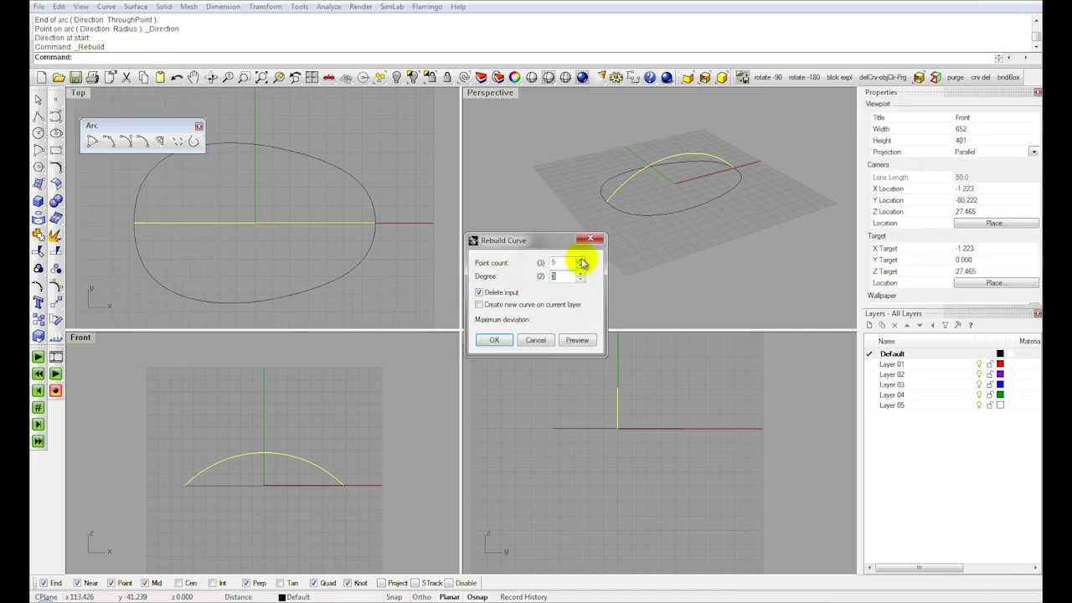
{"action": "left_click", "coordinate": [494, 340]}
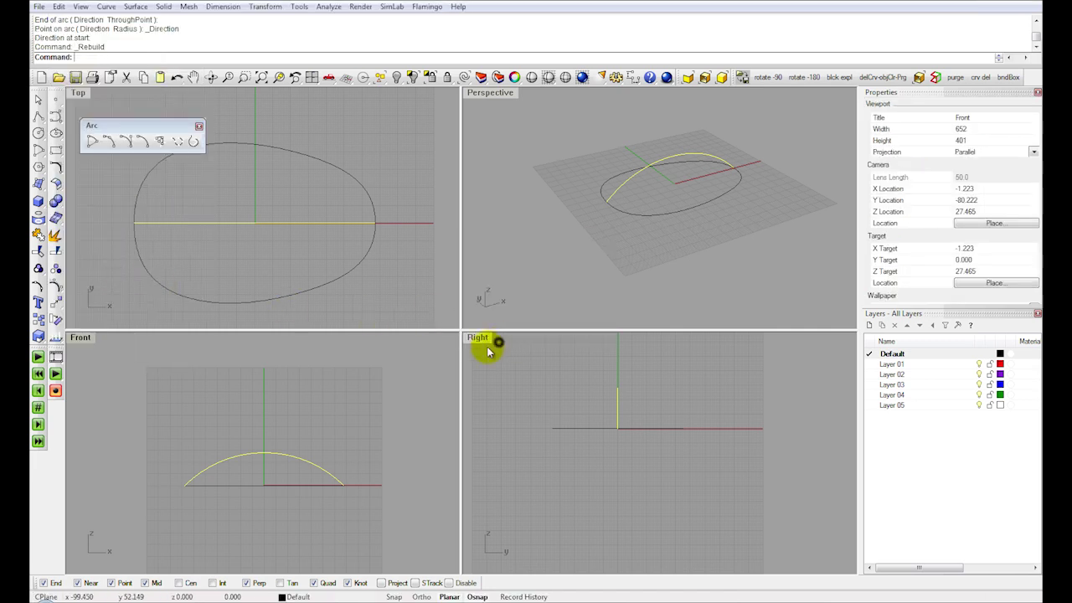
{"action": "left_click", "coordinate": [55, 289]}
Step: In the Front view, move the arc's four inner control points so its peak leans toward the negative-X end, and hide the points
{"action": "double_click", "coordinate": [79, 337]}
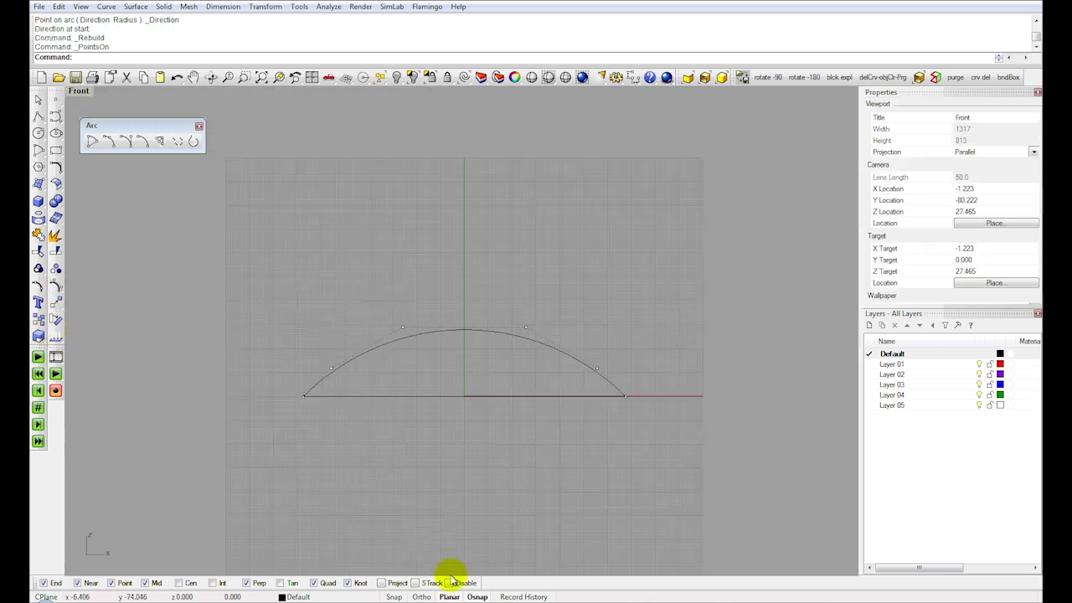
{"action": "scroll", "coordinate": [385, 411], "scroll_direction": "up", "scroll_amount": 2}
{"action": "left_click_drag", "start_coordinate": [346, 317], "coordinate": [343, 305]}
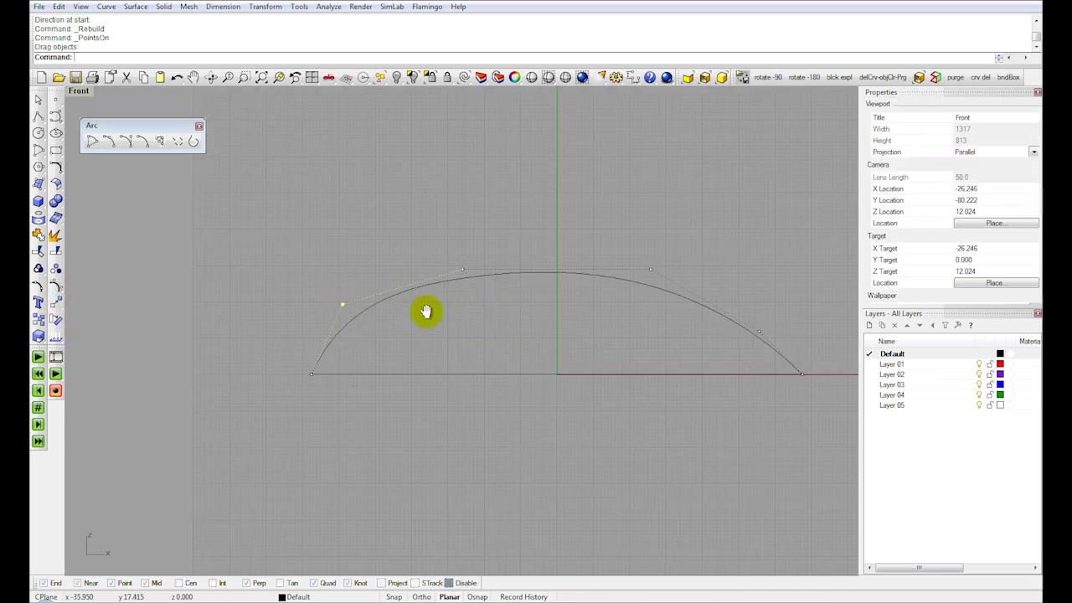
{"action": "right_click_drag", "start_coordinate": [427, 311], "coordinate": [378, 318]}
{"action": "left_click_drag", "start_coordinate": [377, 323], "coordinate": [336, 306]}
{"action": "left_click_drag", "start_coordinate": [565, 324], "coordinate": [592, 326]}
{"action": "left_click", "coordinate": [675, 386]}
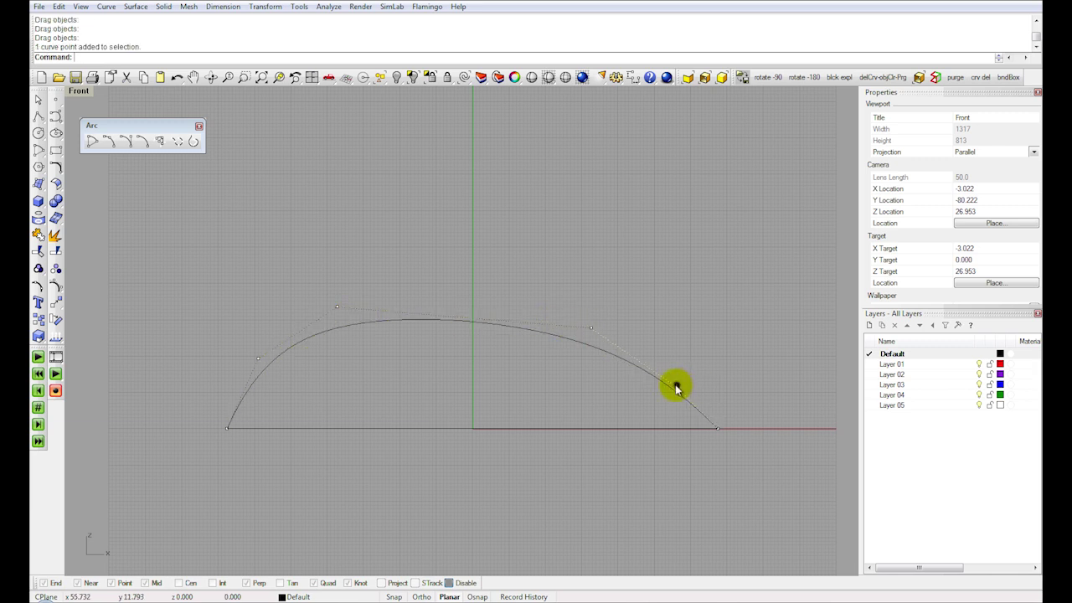
{"action": "left_click_drag", "start_coordinate": [677, 385], "coordinate": [675, 385]}
{"action": "left_click_drag", "start_coordinate": [591, 328], "coordinate": [582, 323]}
{"action": "left_click_drag", "start_coordinate": [679, 387], "coordinate": [685, 388]}
{"action": "left_click_drag", "start_coordinate": [337, 306], "coordinate": [349, 305]}
{"action": "key", "text": "Escape"}
{"action": "left_click", "coordinate": [124, 140]}
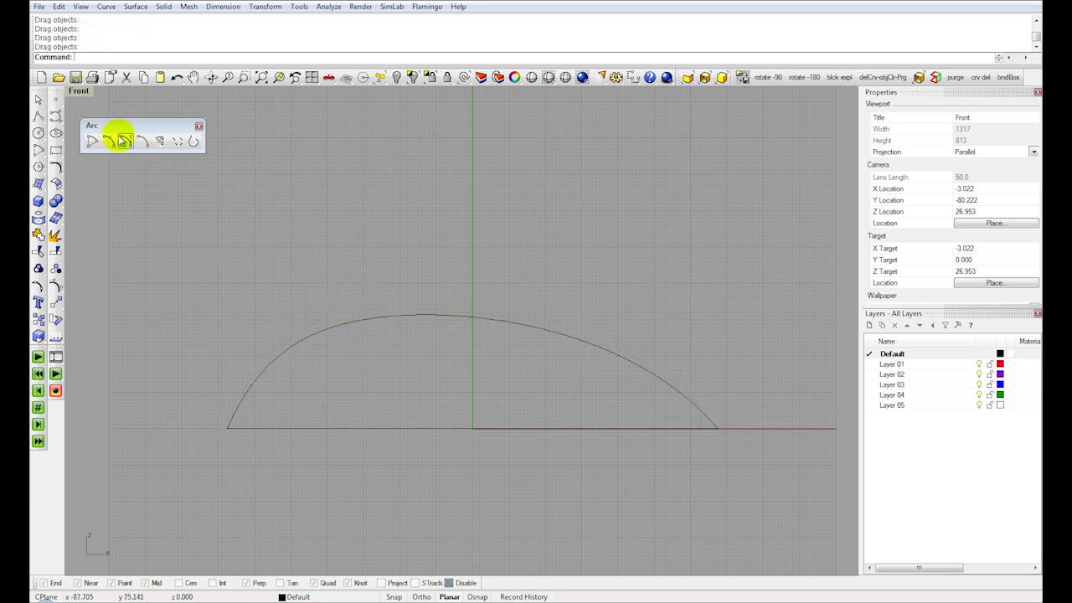
Step: Loft the two outline curves and the raised arc using the Normal style without simplifying the curves
{"action": "double_click", "coordinate": [79, 92]}
{"action": "double_click", "coordinate": [484, 94]}
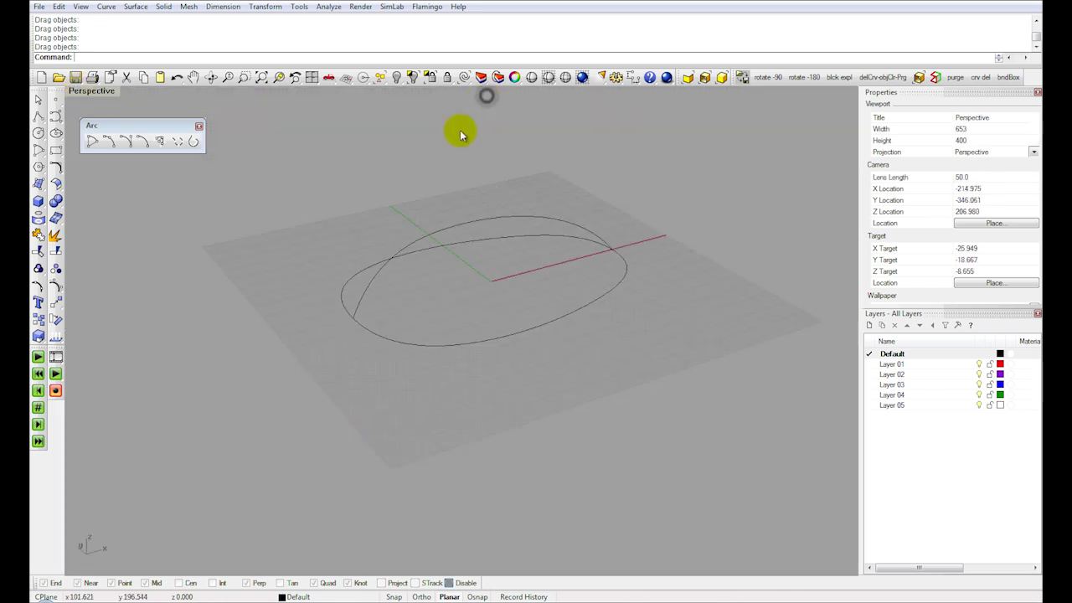
{"action": "left_click_drag", "start_coordinate": [506, 433], "coordinate": [465, 322]}
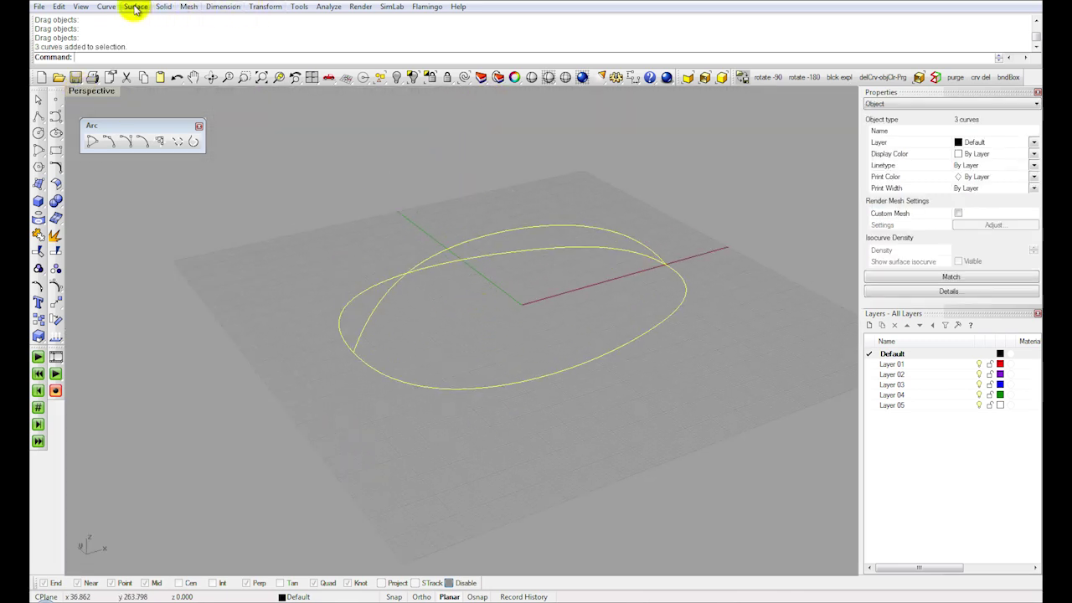
{"action": "left_click", "coordinate": [135, 8]}
{"action": "left_click", "coordinate": [173, 47]}
{"action": "right_click_drag", "start_coordinate": [551, 278], "coordinate": [510, 269], "text": "shift"}
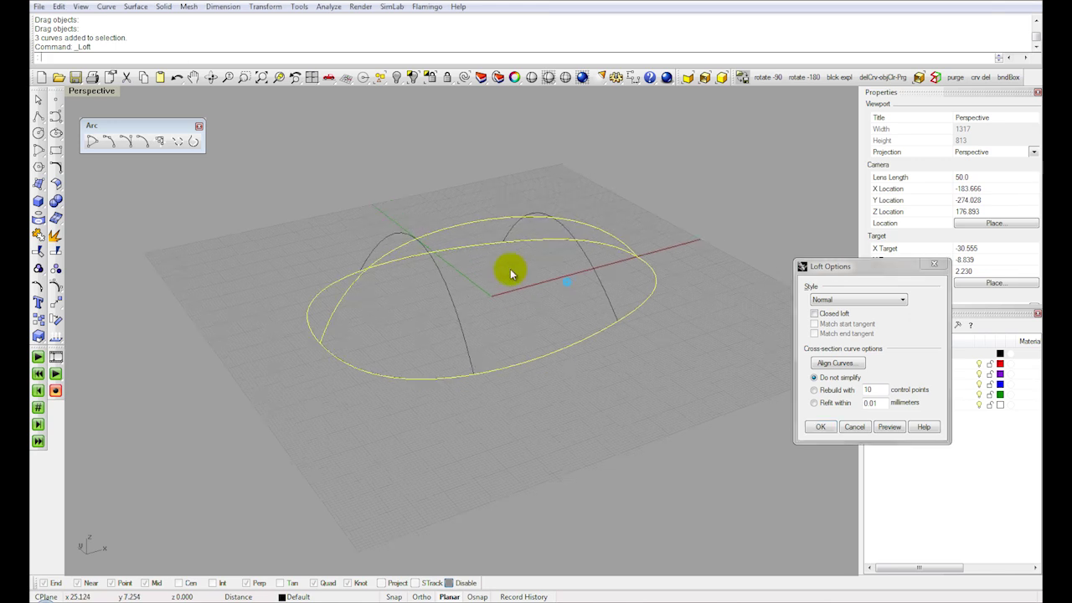
{"action": "left_click", "coordinate": [827, 427]}
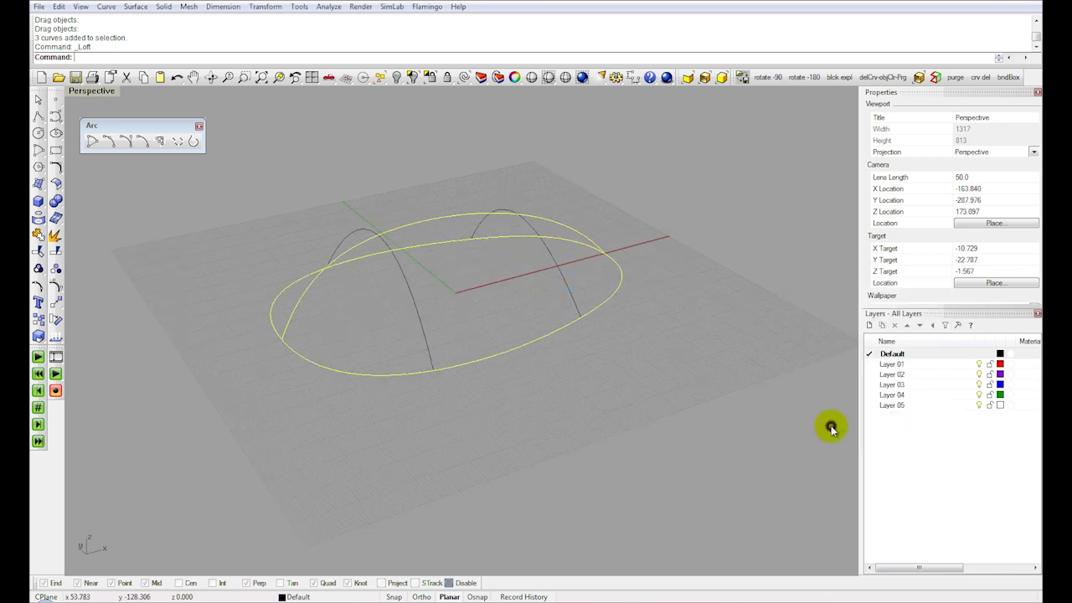
{"action": "left_click", "coordinate": [485, 389]}
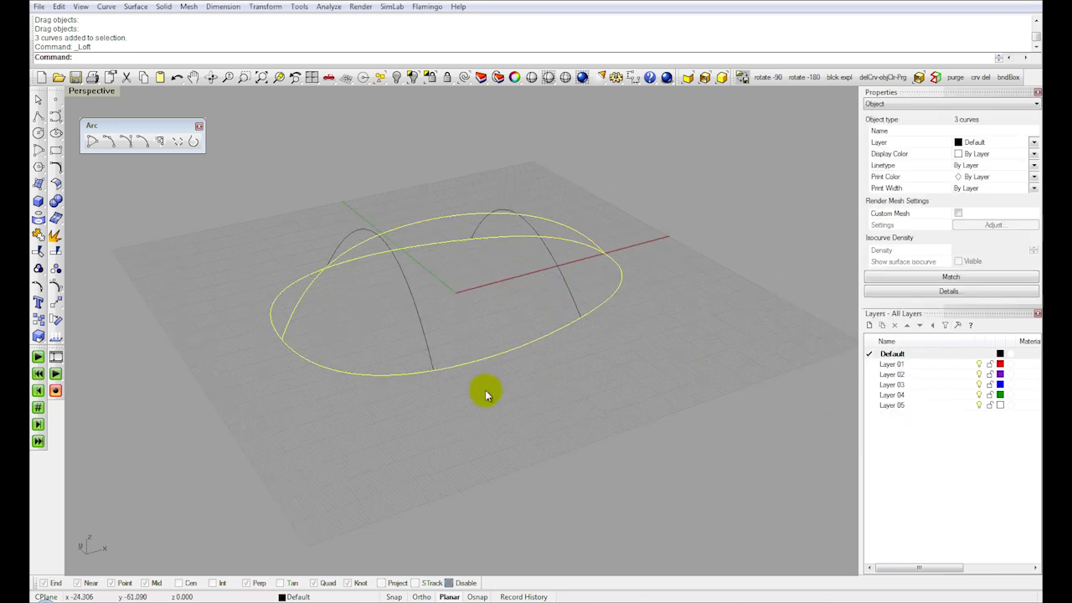
Step: Shade the Perspective view and increase the isocurve density of the lofted surface
{"action": "left_click", "coordinate": [546, 76]}
{"action": "scroll", "coordinate": [351, 335], "scroll_direction": "up", "scroll_amount": 3}
{"action": "left_click", "coordinate": [375, 366]}
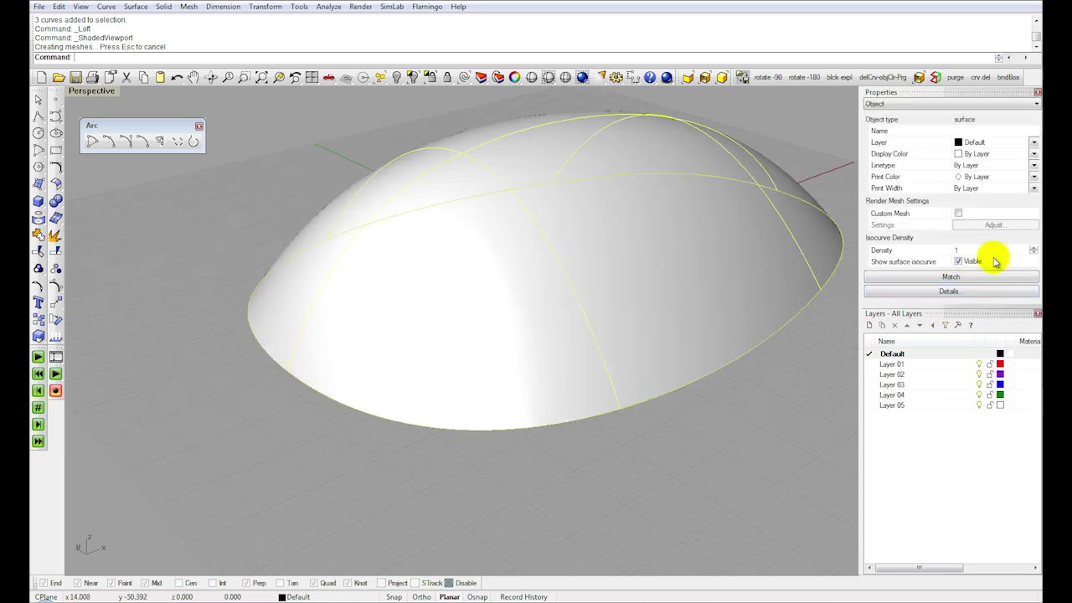
{"action": "left_click", "coordinate": [1035, 248]}
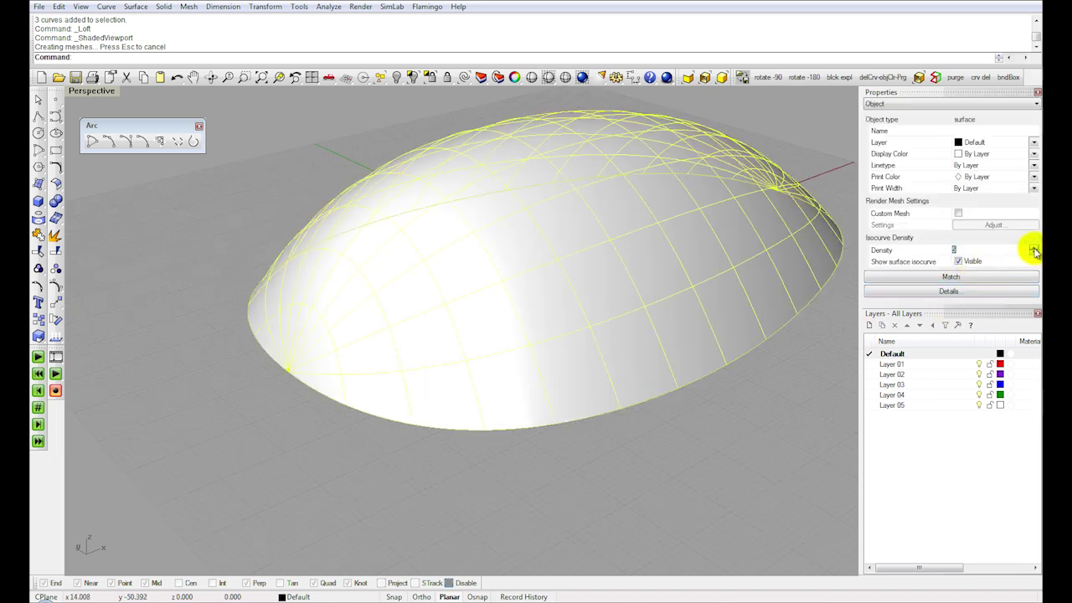
{"action": "left_click", "coordinate": [587, 510]}
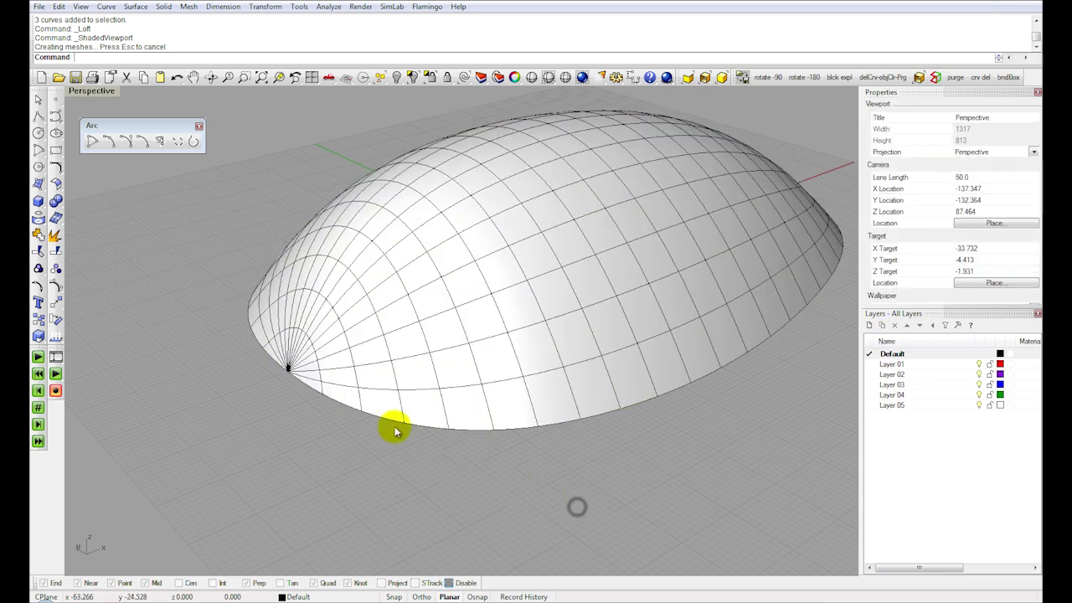
Step: Examine where the loft's isocurves meet at the negative-X end and check the surface's cross-section shape from that end
{"action": "scroll", "coordinate": [366, 364], "scroll_direction": "up", "scroll_amount": 5}
{"action": "scroll", "coordinate": [377, 372], "scroll_direction": "up", "scroll_amount": 3}
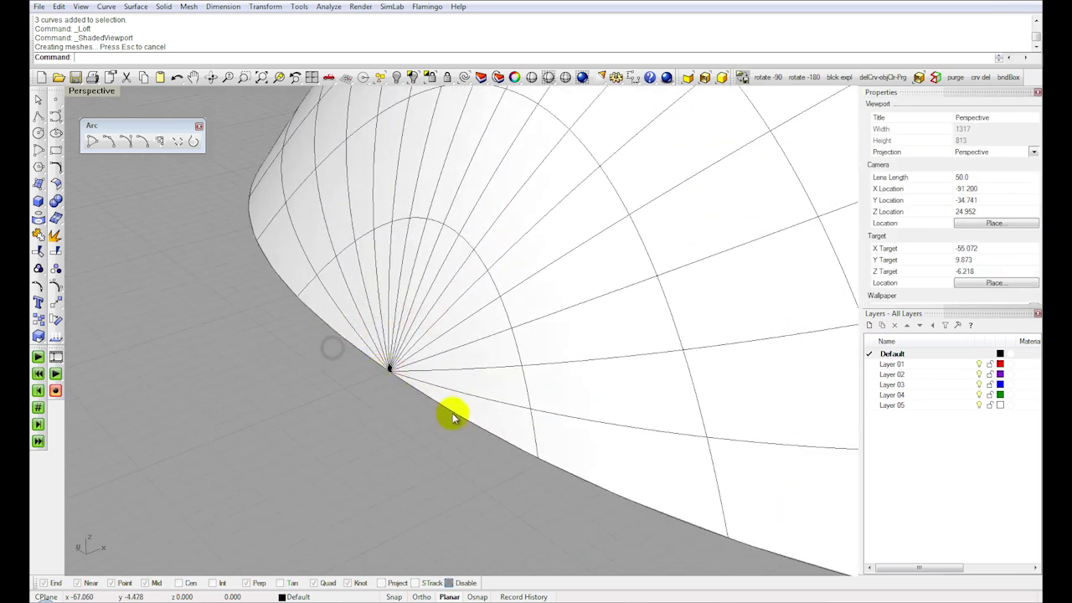
{"action": "left_click_drag", "start_coordinate": [259, 468], "coordinate": [555, 210]}
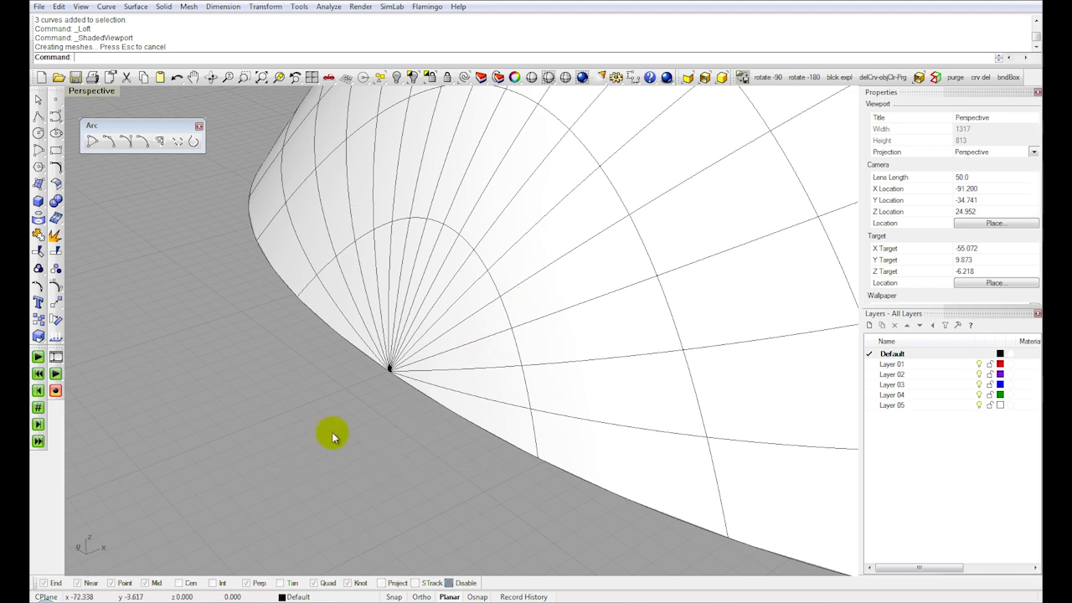
{"action": "scroll", "coordinate": [356, 335], "scroll_direction": "down", "scroll_amount": 3}
{"action": "scroll", "coordinate": [356, 336], "scroll_direction": "down", "scroll_amount": 8}
{"action": "right_click_drag", "start_coordinate": [412, 328], "coordinate": [330, 371], "text": "shift"}
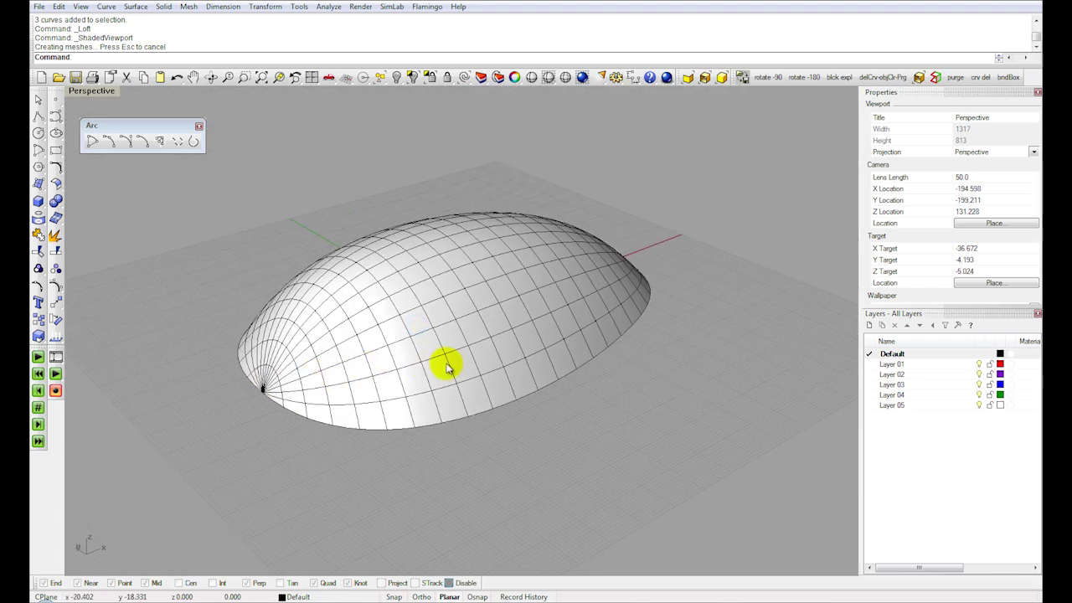
{"action": "left_click", "coordinate": [447, 366]}
{"action": "right_click_drag", "start_coordinate": [430, 373], "coordinate": [508, 363]}
{"action": "left_click", "coordinate": [586, 410]}
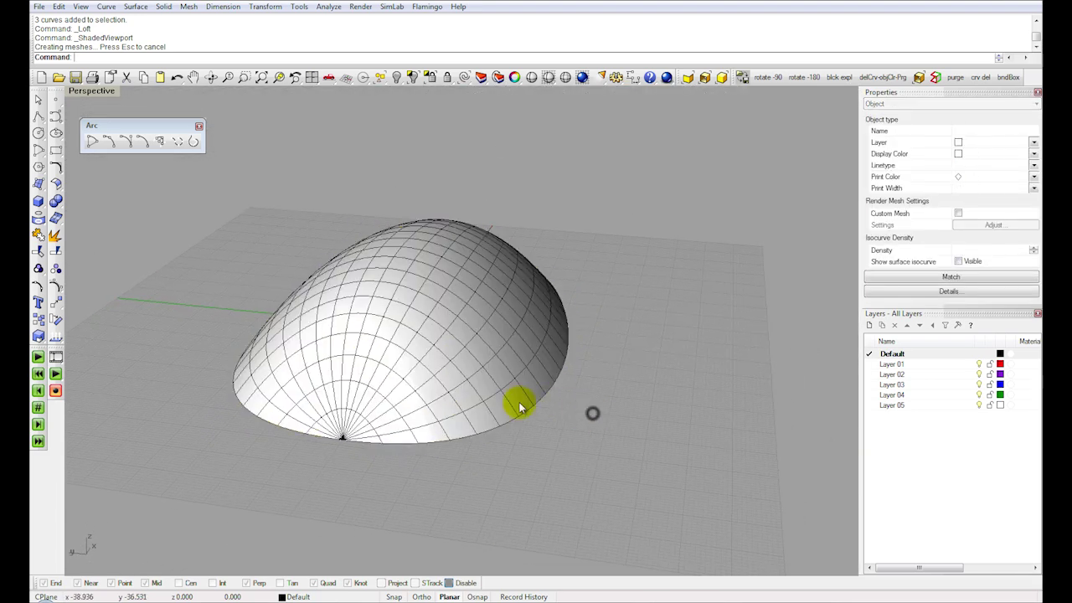
{"action": "right_click_drag", "start_coordinate": [519, 402], "coordinate": [542, 369]}
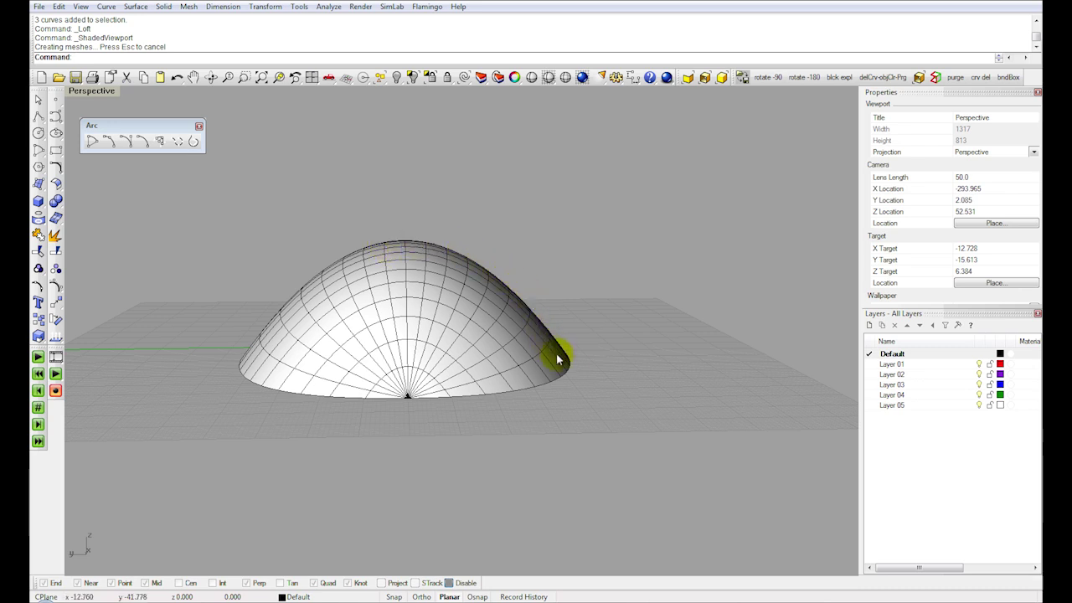
Step: Delete the lofted surface, keeping the outline and arc curves
{"action": "left_click", "coordinate": [478, 344]}
{"action": "key", "text": "Delete"}
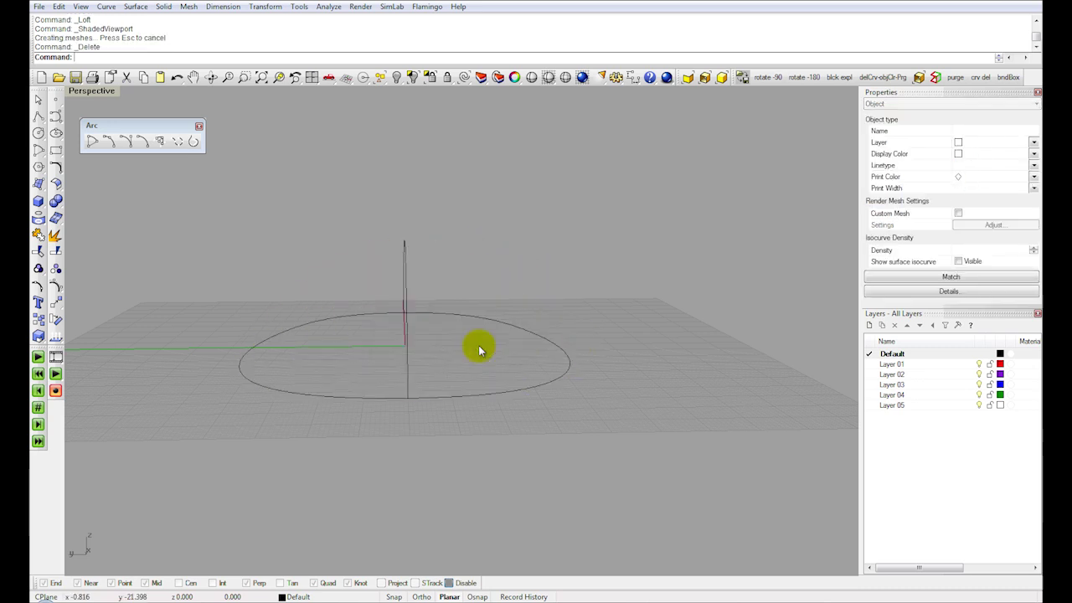
Step: Join the two outline curves into one closed curve and lock it
{"action": "right_click_drag", "start_coordinate": [474, 343], "coordinate": [260, 379]}
{"action": "left_click", "coordinate": [310, 411]}
{"action": "left_click", "coordinate": [37, 237]}
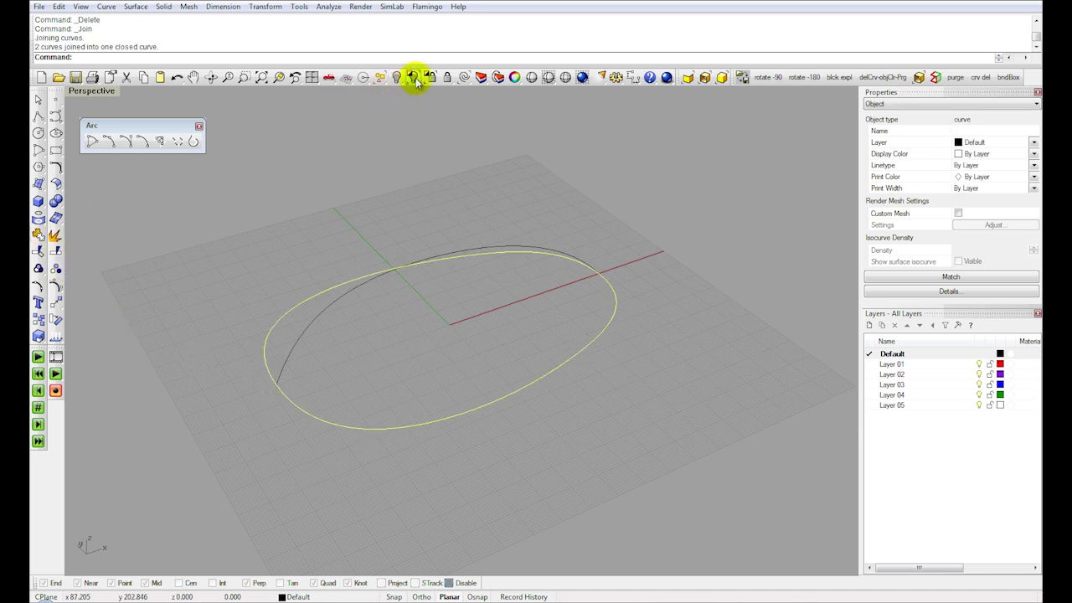
{"action": "left_click", "coordinate": [446, 79]}
Step: Extend the raised profile's negative-X end by an arc using the curve's own curvature radius, to a point below the baseline in Front view
{"action": "right_click_drag", "start_coordinate": [402, 349], "coordinate": [345, 305]}
{"action": "left_click", "coordinate": [338, 304]}
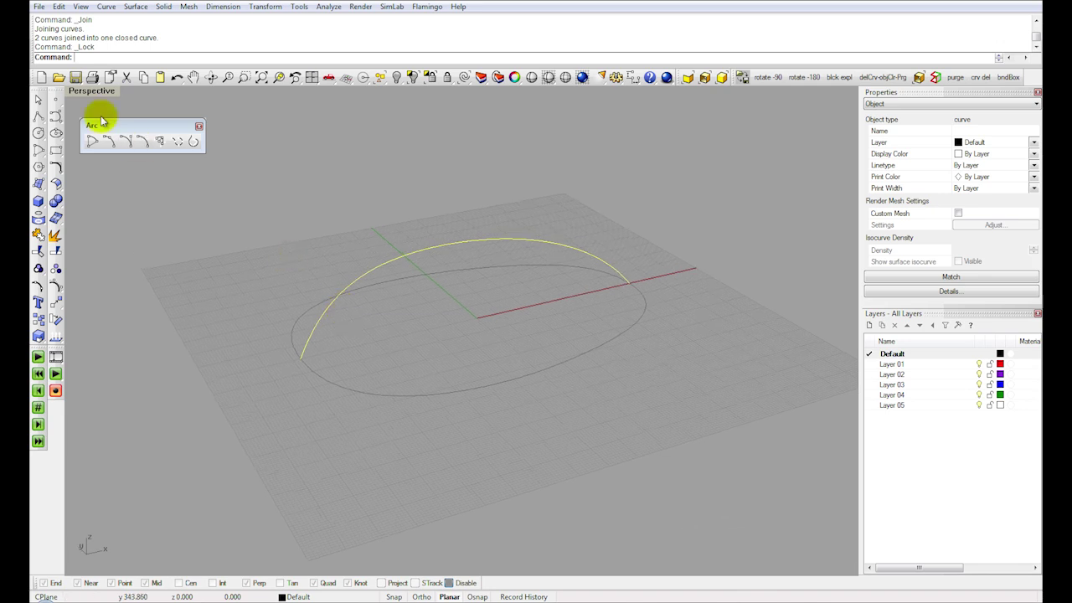
{"action": "double_click", "coordinate": [88, 91]}
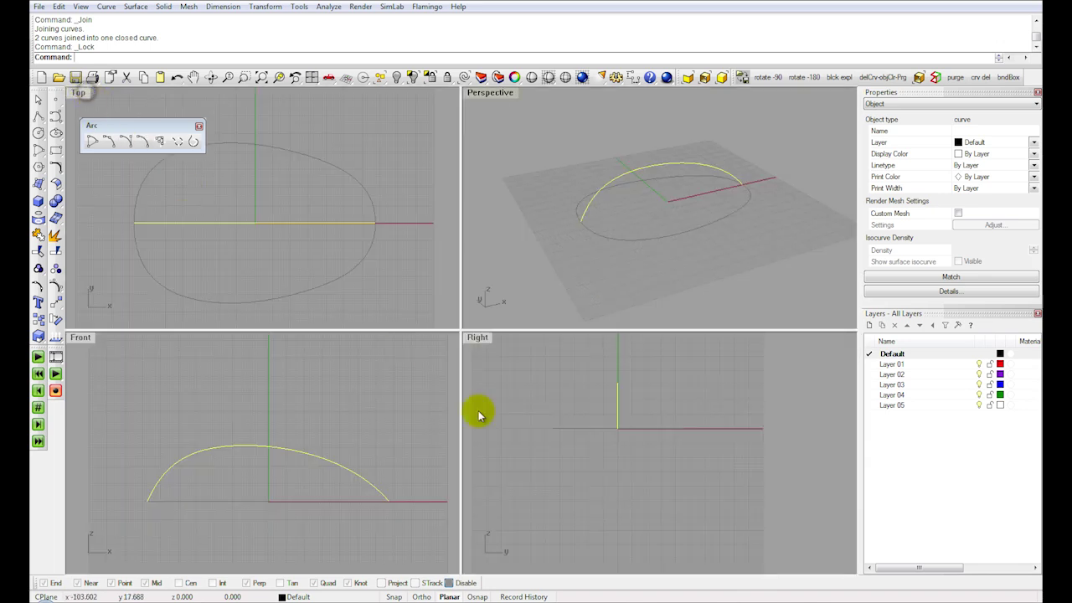
{"action": "double_click", "coordinate": [80, 338]}
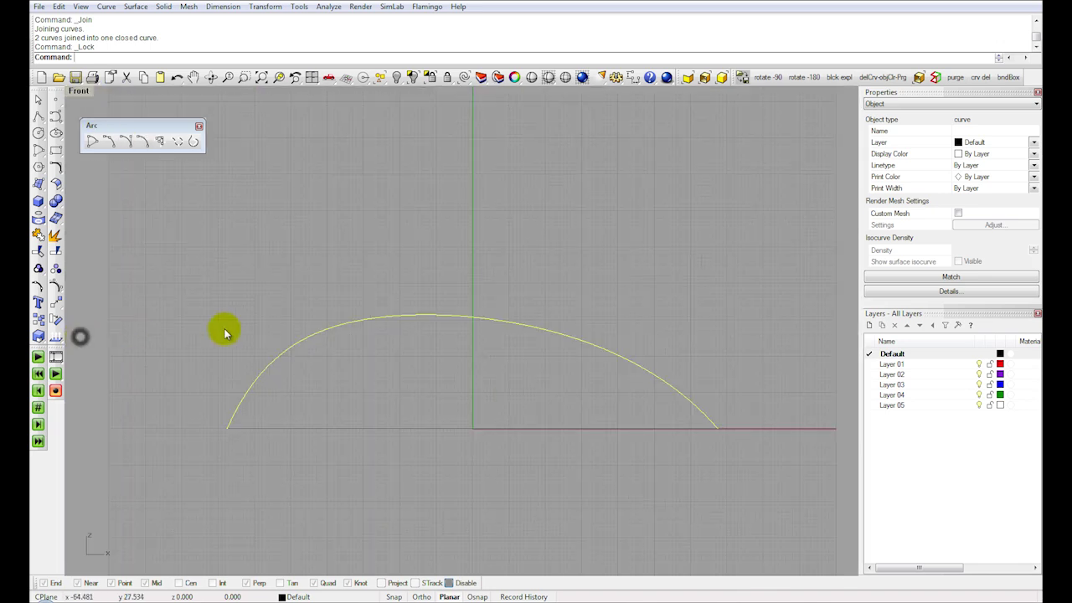
{"action": "left_click", "coordinate": [107, 6]}
{"action": "mouse_move", "coordinate": [177, 234]}
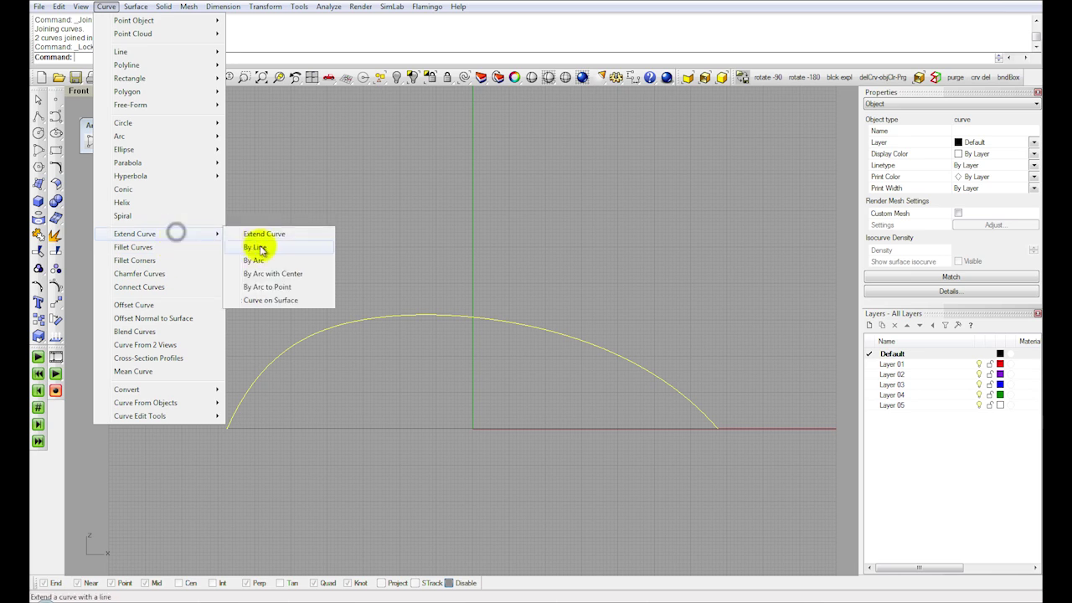
{"action": "left_click", "coordinate": [272, 287]}
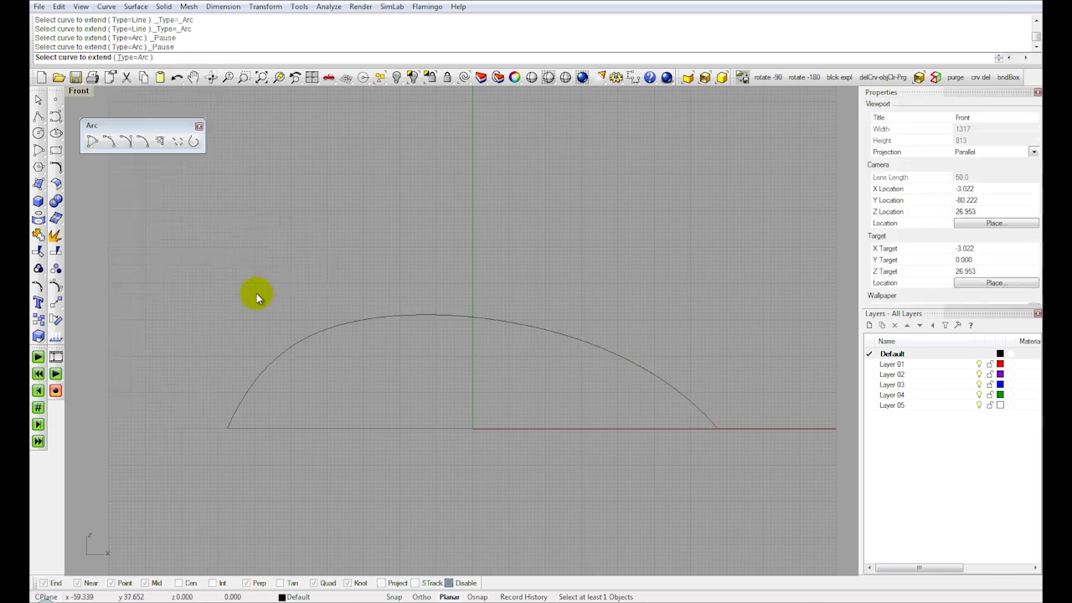
{"action": "left_click", "coordinate": [233, 422]}
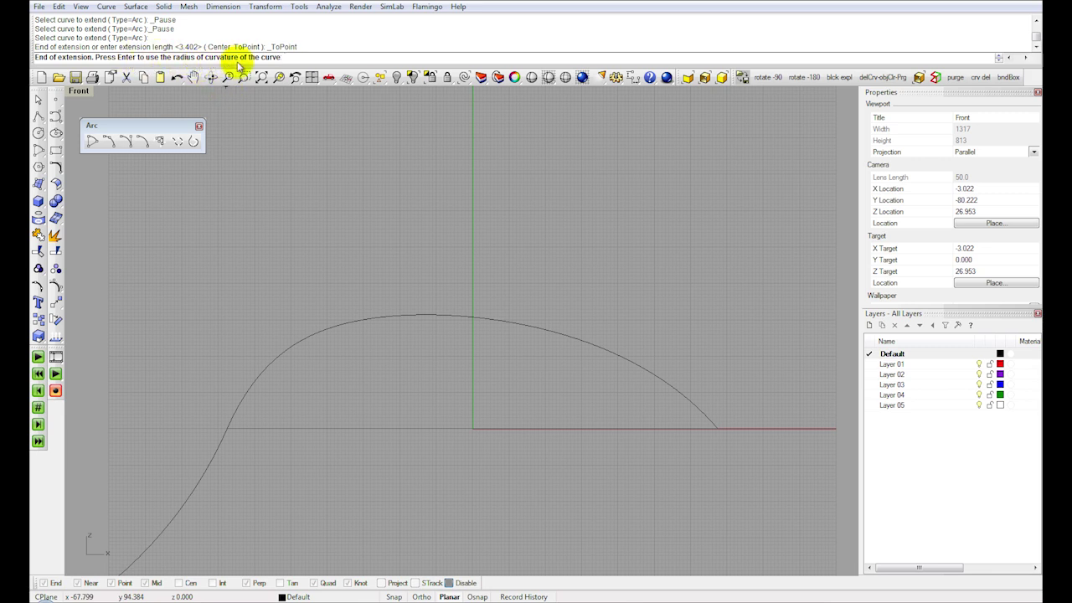
{"action": "right_click_drag", "start_coordinate": [269, 393], "coordinate": [338, 295]}
{"action": "key", "text": "Return"}
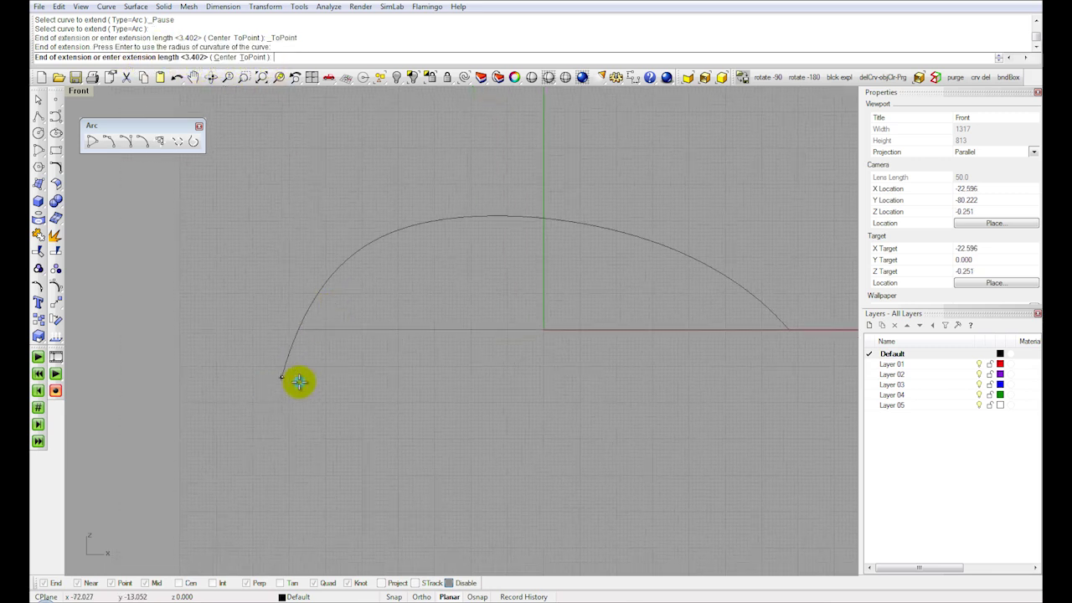
{"action": "left_click", "coordinate": [292, 387]}
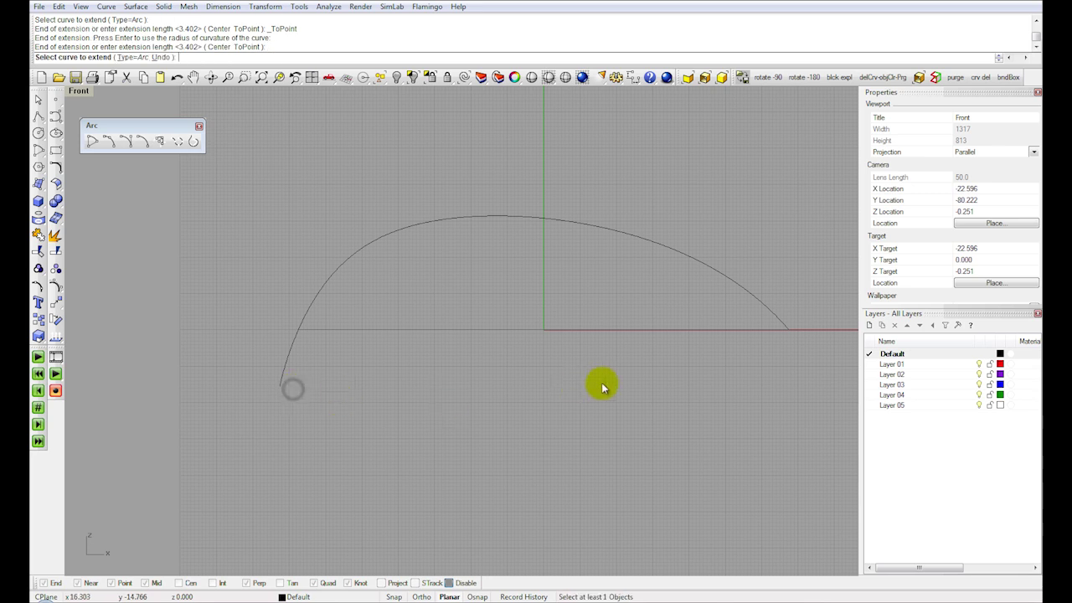
Step: Extend the raised profile's positive-X end by an arc to a point below the baseline and finish the extension
{"action": "right_click_drag", "start_coordinate": [603, 383], "coordinate": [515, 333]}
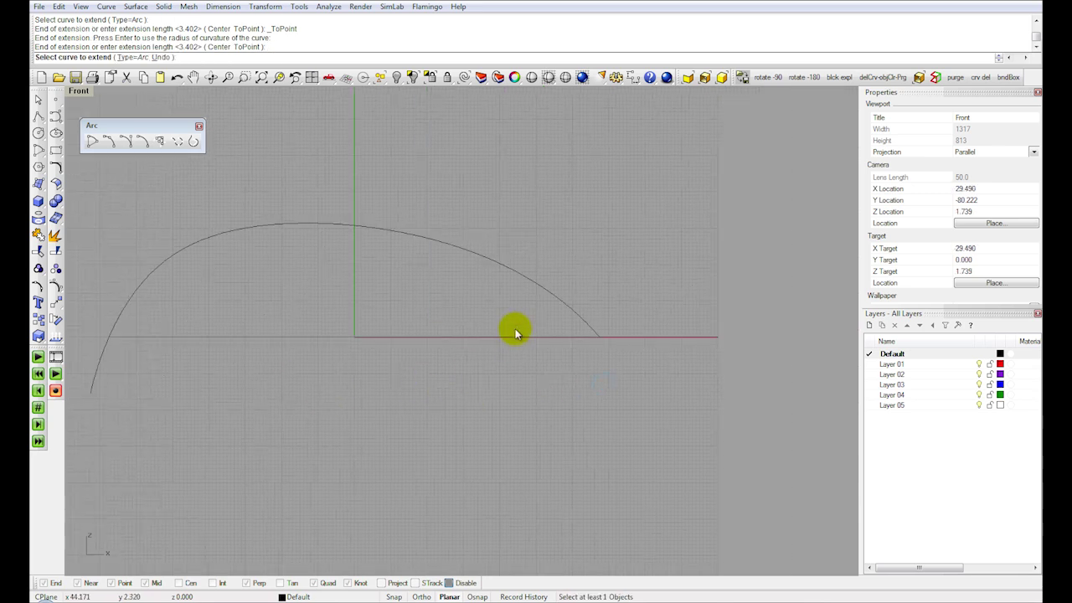
{"action": "left_click", "coordinate": [594, 330]}
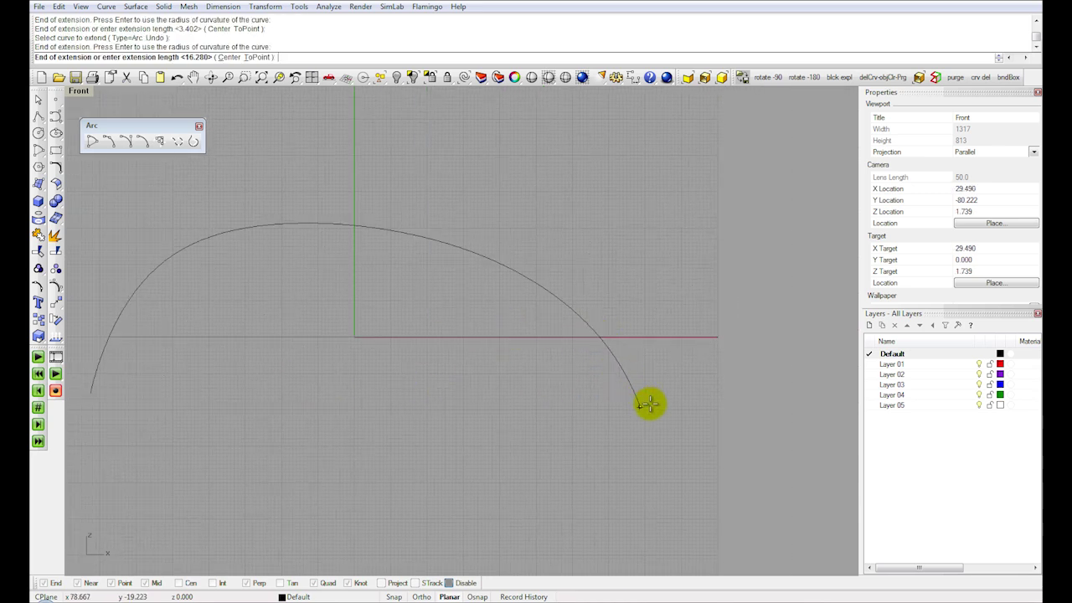
{"action": "left_click", "coordinate": [649, 410]}
{"action": "right_click_drag", "start_coordinate": [442, 383], "coordinate": [514, 371]}
{"action": "key", "text": "Return"}
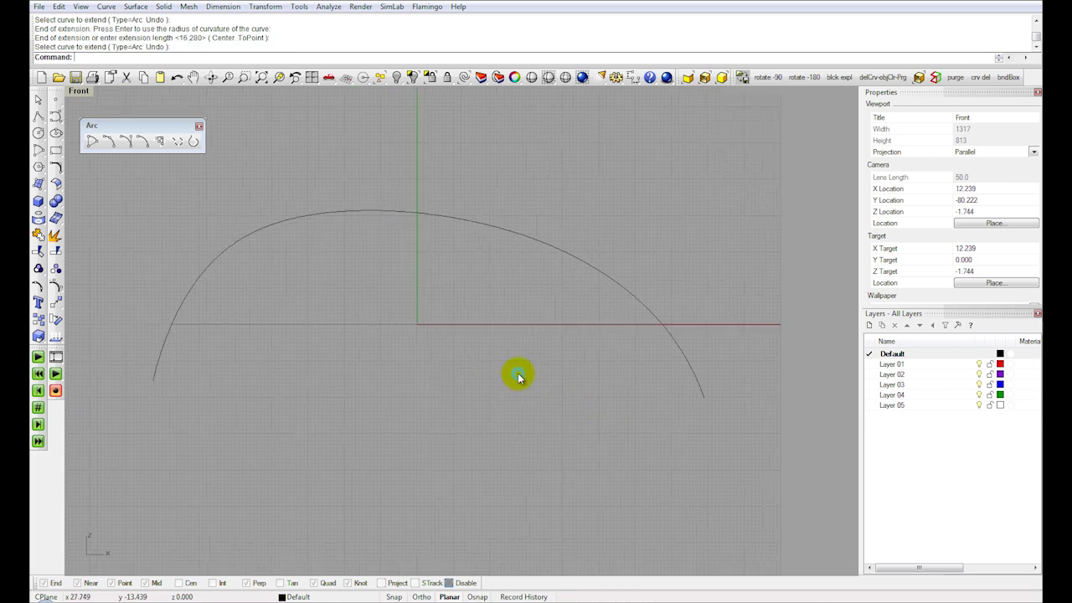
Step: Rebuild the extended profile curve with 7 points and degree 3, previewing the deviation and deleting the input curve
{"action": "scroll", "coordinate": [514, 371], "scroll_direction": "down", "scroll_amount": 3}
{"action": "left_click", "coordinate": [369, 277]}
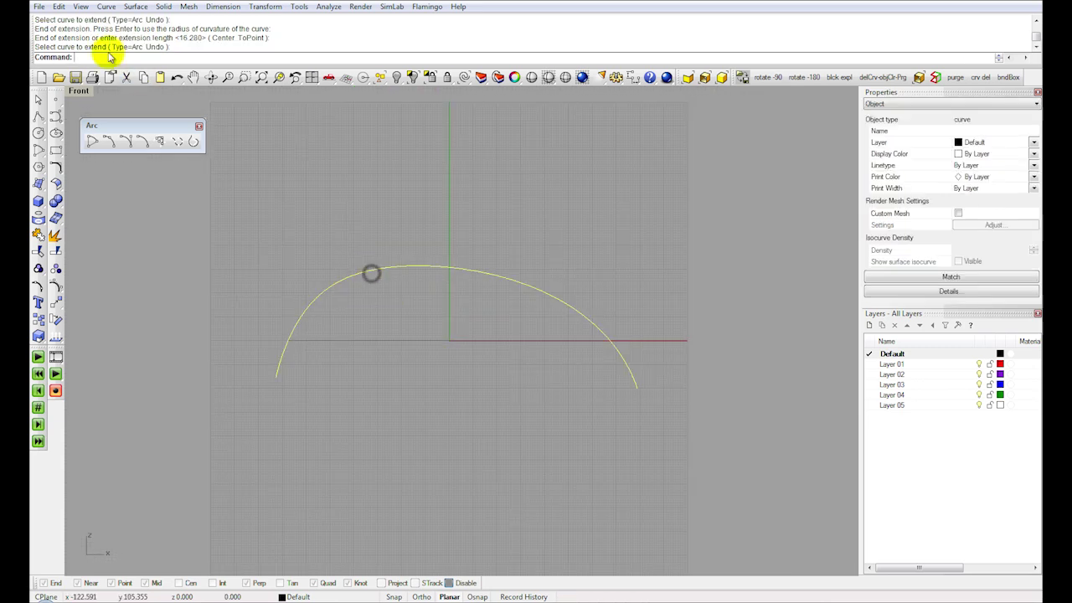
{"action": "left_click", "coordinate": [59, 7]}
{"action": "left_click", "coordinate": [112, 278]}
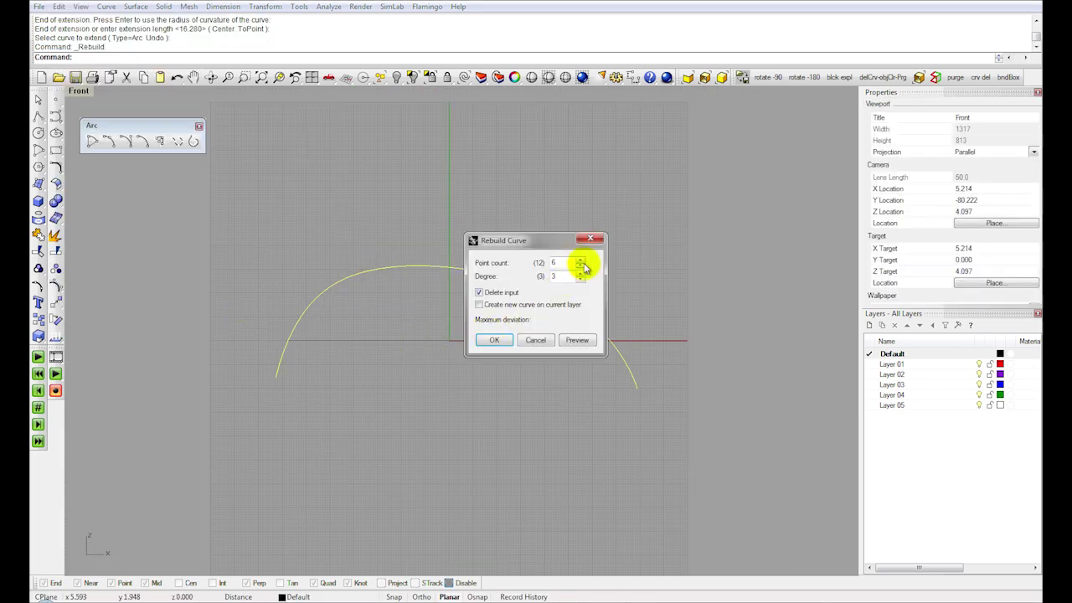
{"action": "left_click", "coordinate": [576, 339]}
{"action": "left_click_drag", "start_coordinate": [506, 241], "coordinate": [588, 176]}
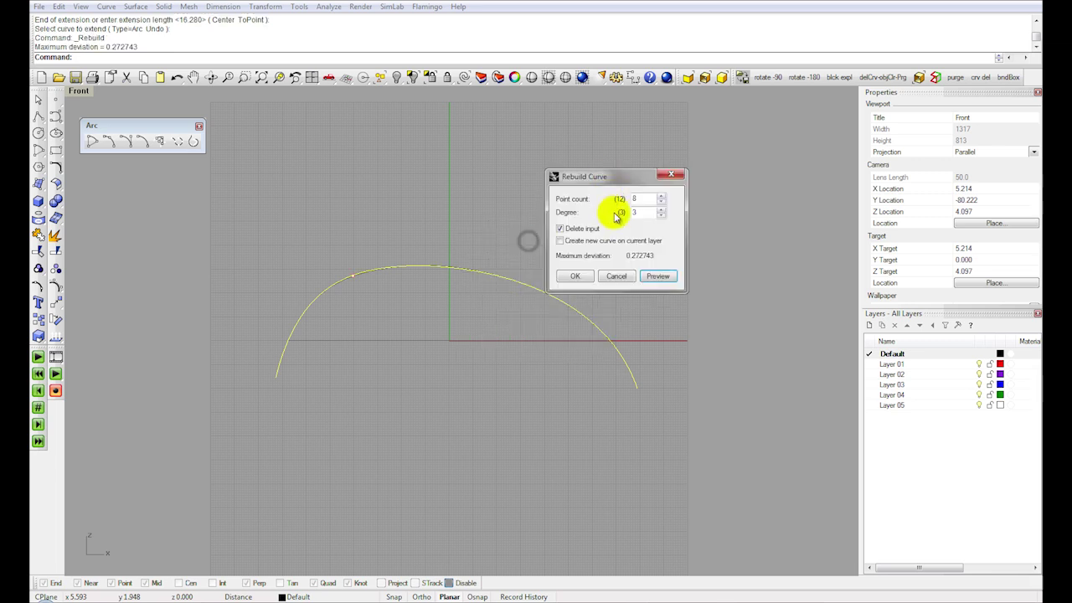
{"action": "left_click", "coordinate": [658, 276]}
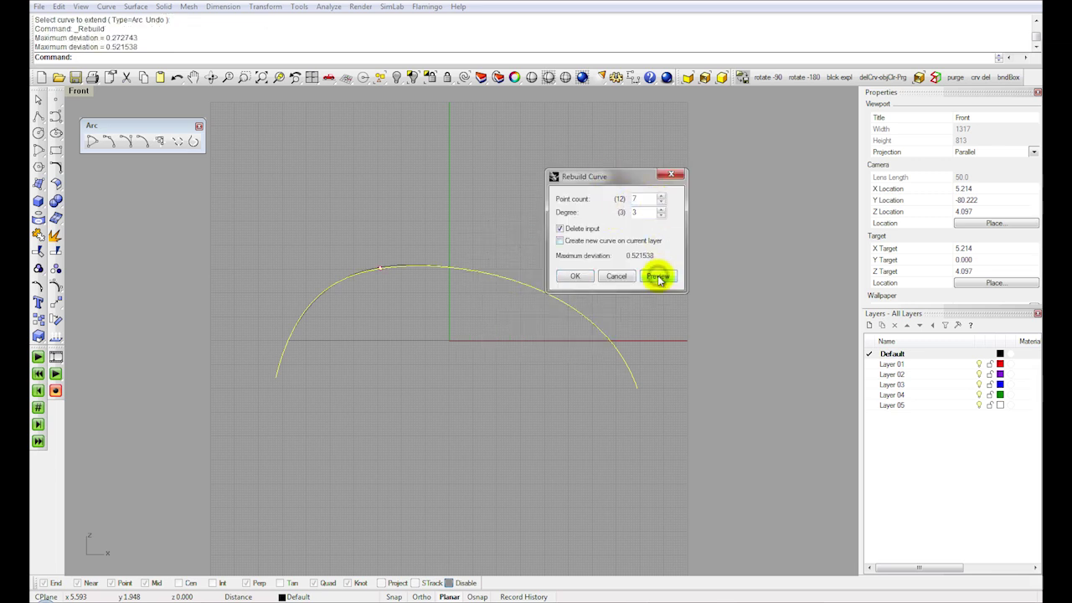
{"action": "left_click", "coordinate": [572, 277]}
Step: Show the rebuilt profile's control points with object snaps disabled and nudge the points at the positive-X end and both shoulders to refine its shape
{"action": "left_click", "coordinate": [56, 287]}
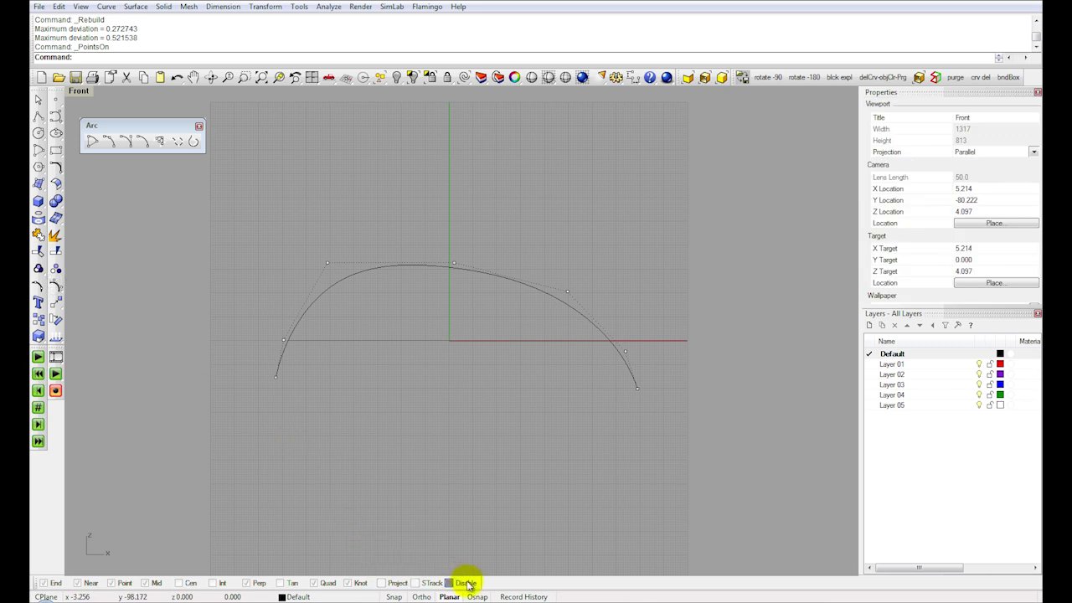
{"action": "scroll", "coordinate": [601, 224], "scroll_direction": "up", "scroll_amount": 2}
{"action": "left_click_drag", "start_coordinate": [646, 427], "coordinate": [649, 416]}
{"action": "scroll", "coordinate": [634, 391], "scroll_direction": "up", "scroll_amount": 4}
{"action": "left_click_drag", "start_coordinate": [629, 378], "coordinate": [620, 371]}
{"action": "right_click_drag", "start_coordinate": [479, 335], "coordinate": [594, 342]}
{"action": "scroll", "coordinate": [593, 342], "scroll_direction": "down", "scroll_amount": 2}
{"action": "left_click_drag", "start_coordinate": [268, 247], "coordinate": [263, 254]}
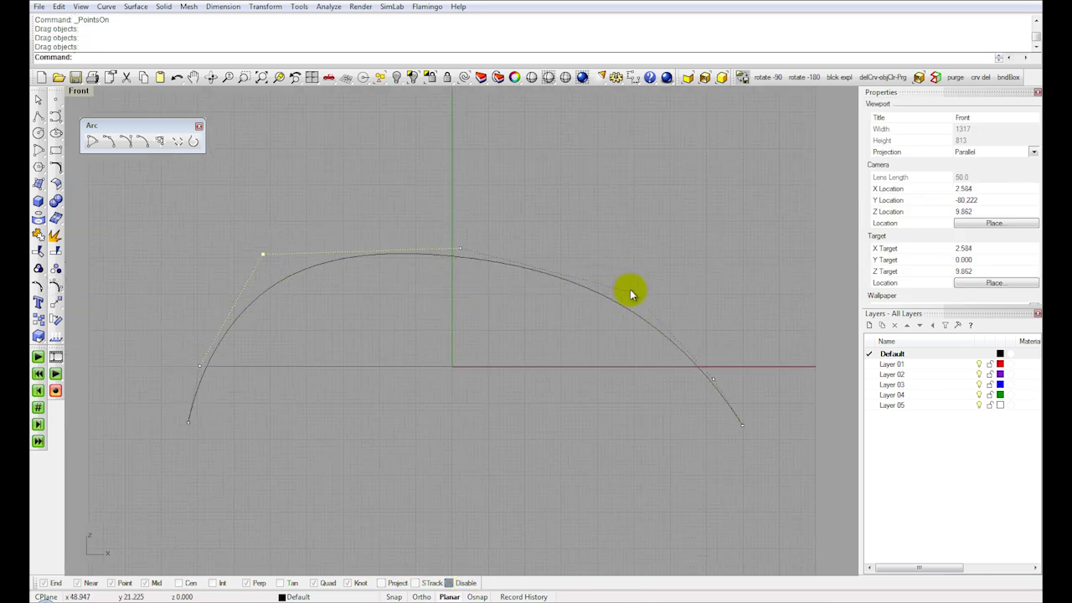
{"action": "left_click_drag", "start_coordinate": [632, 292], "coordinate": [627, 295]}
{"action": "key", "text": "Escape"}
Step: Create a horizontal cutting plane through the extended profile, slightly above its lower ends, in the Front view
{"action": "double_click", "coordinate": [75, 92]}
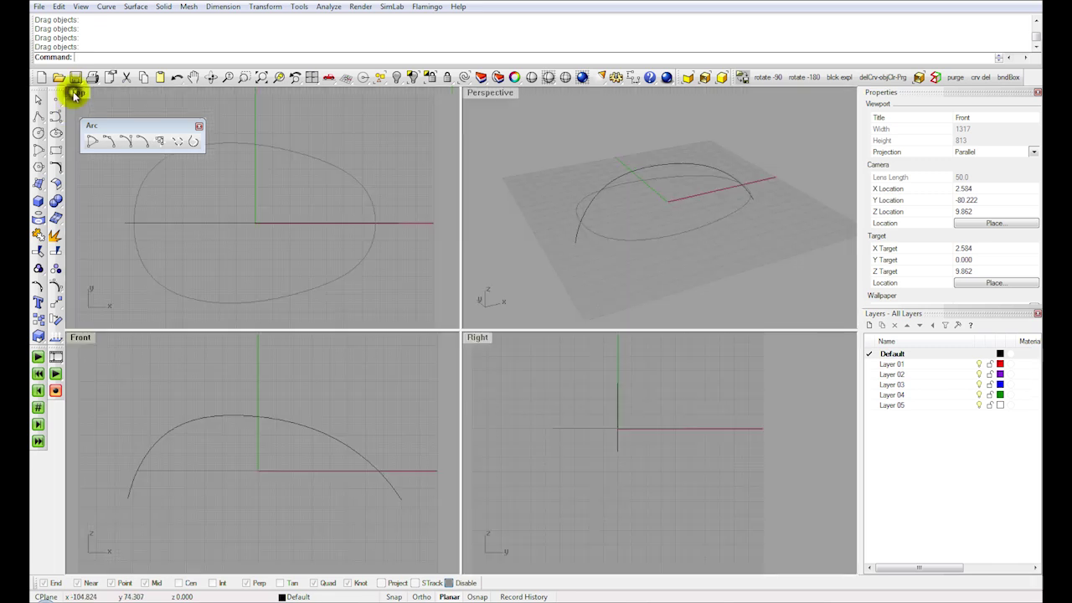
{"action": "right_click_drag", "start_coordinate": [270, 436], "coordinate": [285, 421]}
{"action": "left_click", "coordinate": [152, 467]}
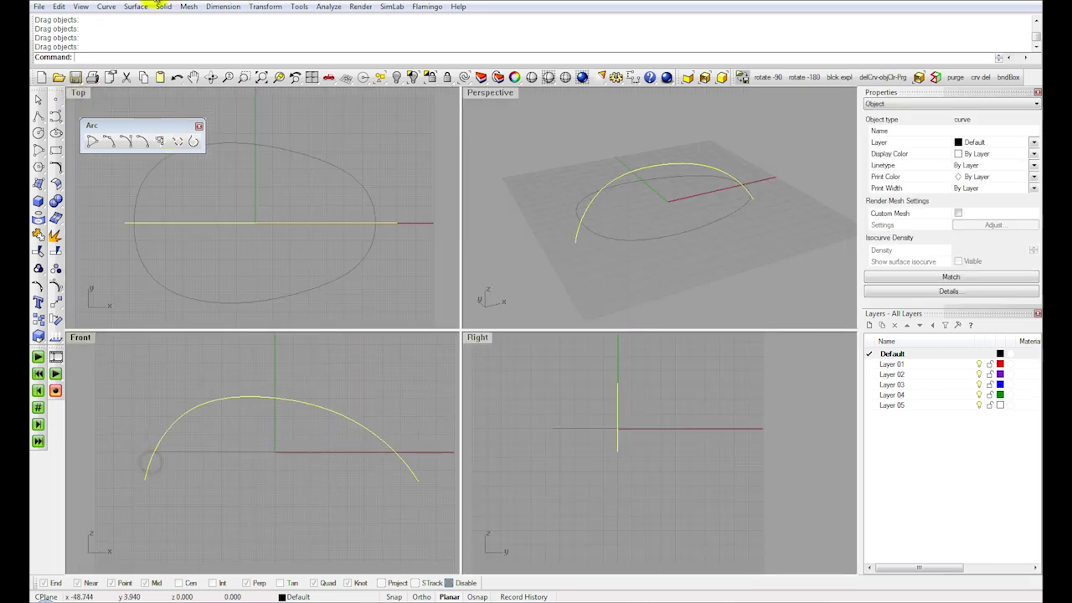
{"action": "left_click", "coordinate": [135, 7]}
{"action": "mouse_move", "coordinate": [153, 20]}
{"action": "left_click", "coordinate": [307, 77]}
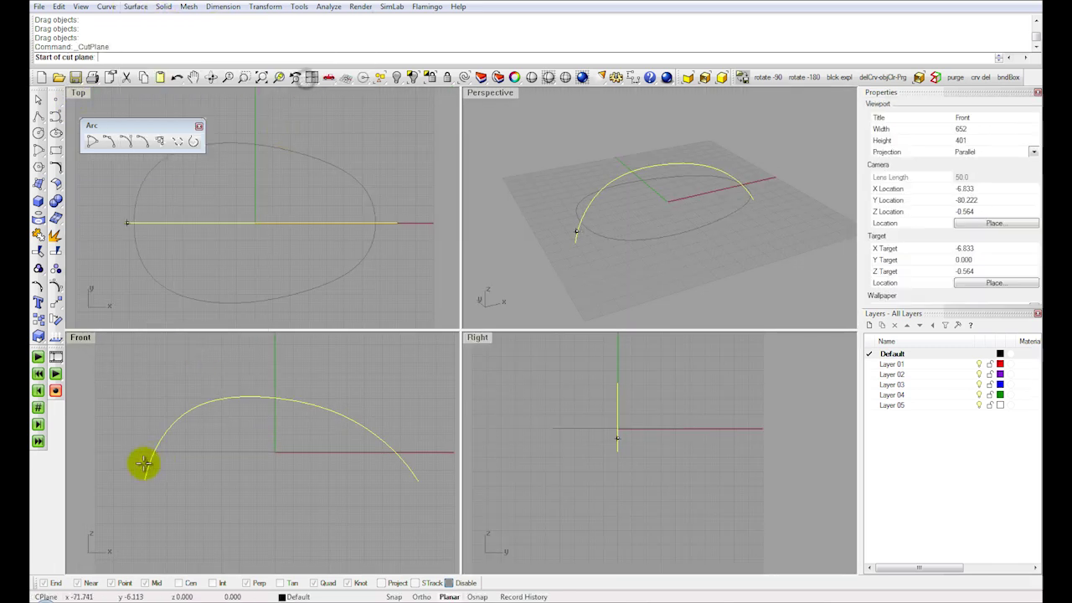
{"action": "left_click", "coordinate": [147, 474]}
{"action": "left_click", "coordinate": [255, 499]}
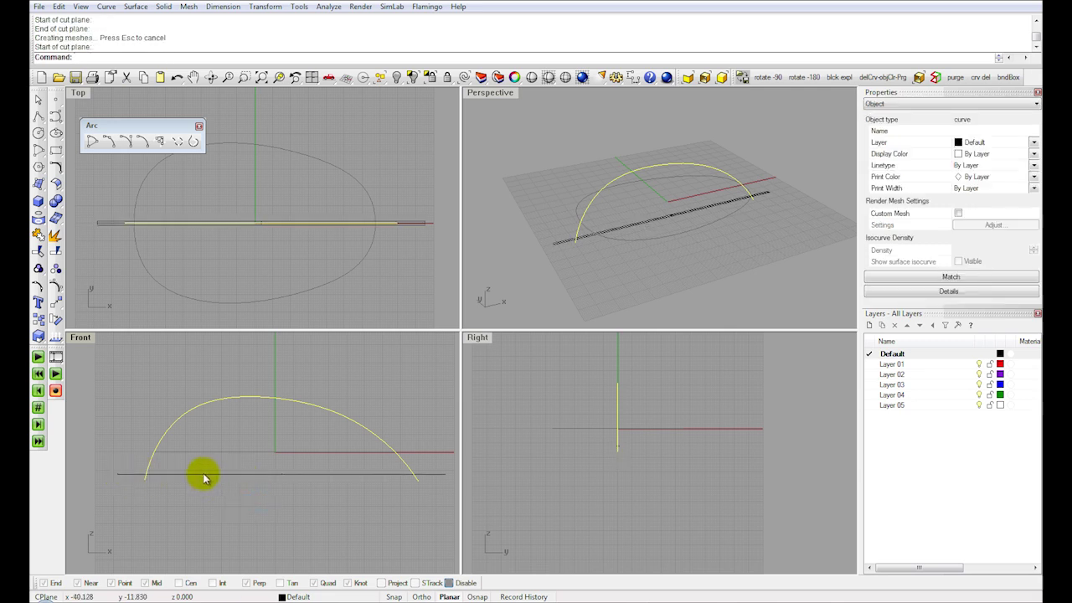
Step: Split the profile with the horizontal cutting plane, then delete the lower end pieces and the plane
{"action": "right_click_drag", "start_coordinate": [611, 205], "coordinate": [591, 201]}
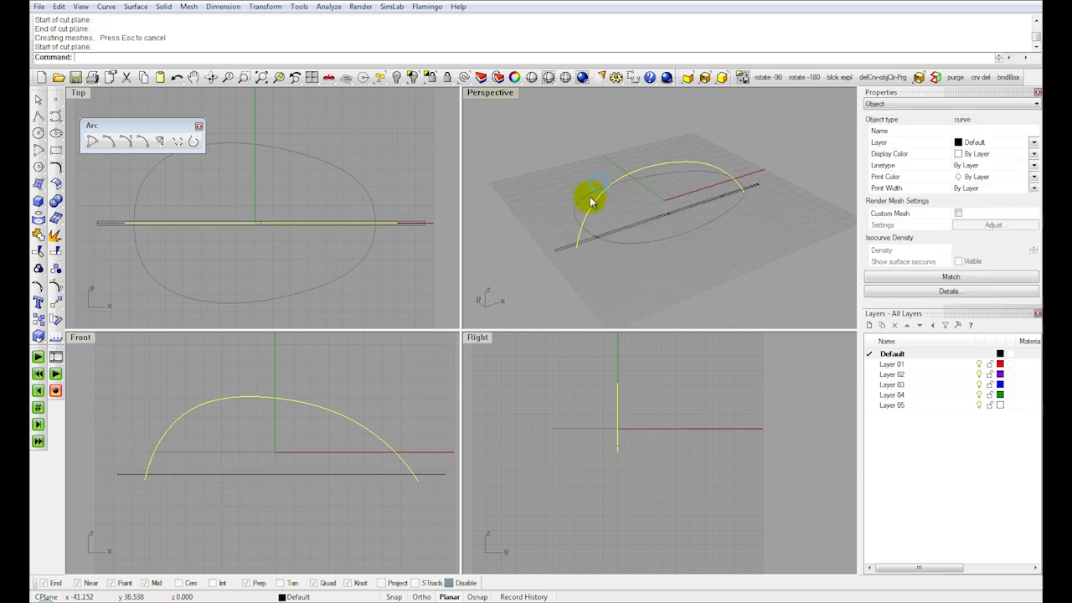
{"action": "double_click", "coordinate": [488, 94]}
{"action": "left_click", "coordinate": [57, 251]}
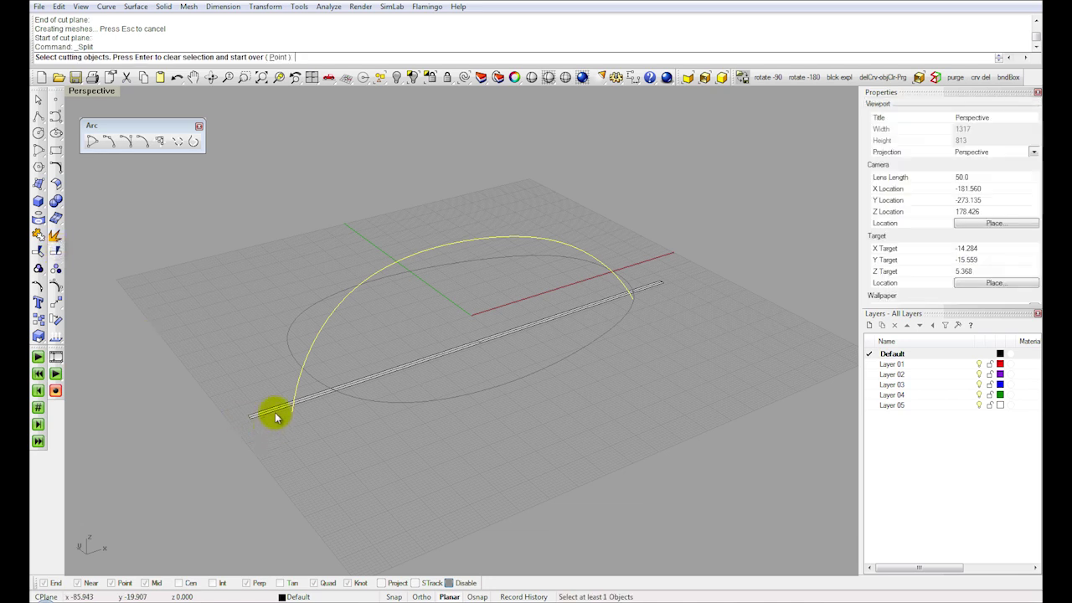
{"action": "left_click", "coordinate": [280, 409]}
{"action": "key", "text": "Return"}
{"action": "key", "text": "Delete"}
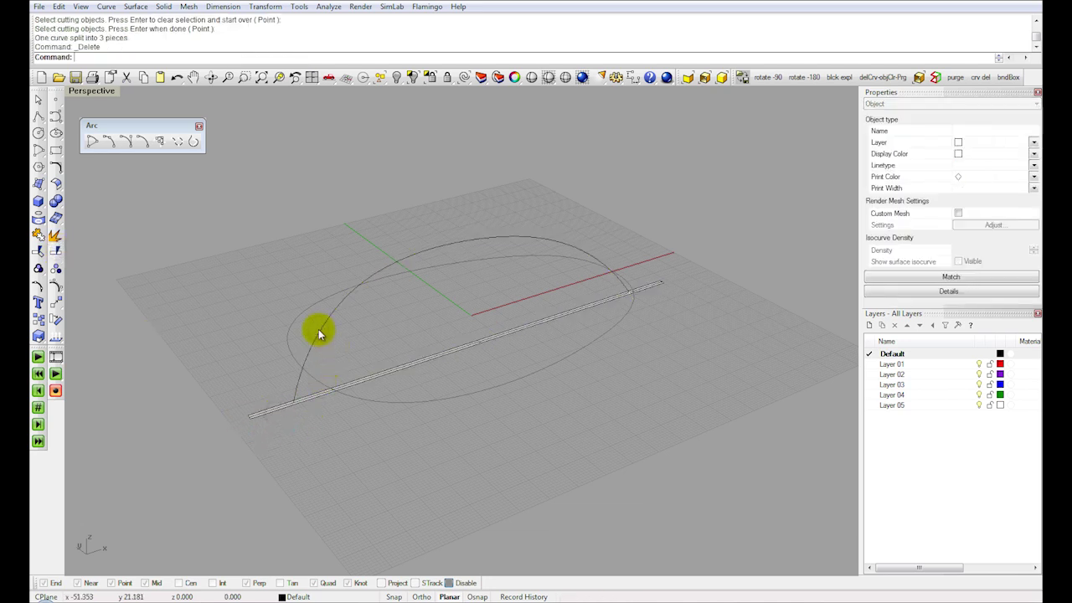
{"action": "left_click", "coordinate": [368, 374]}
{"action": "key", "text": "Delete"}
Step: Draw an arc between the outline's opposite Y-side quadrants with projected object snaps on, setting its start direction so it rises to the profile
{"action": "right_click_drag", "start_coordinate": [398, 372], "coordinate": [343, 268]}
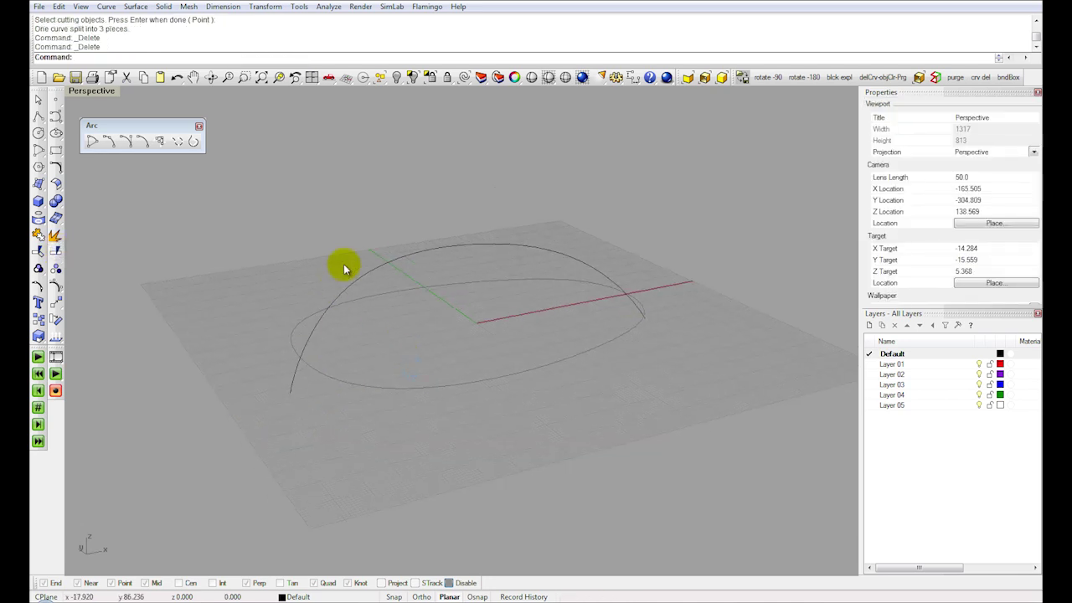
{"action": "double_click", "coordinate": [93, 91]}
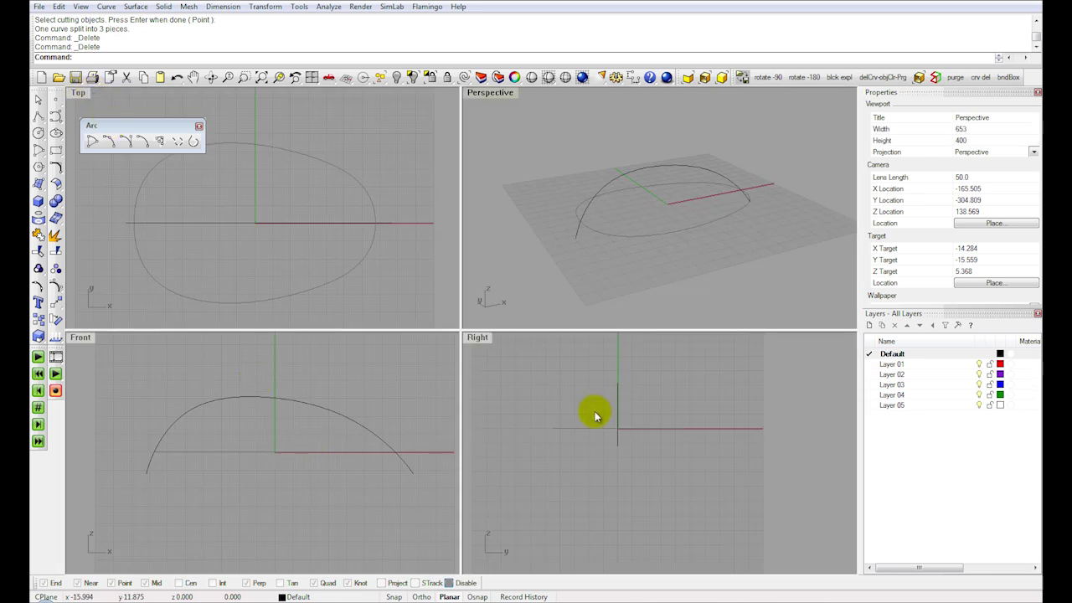
{"action": "right_click_drag", "start_coordinate": [593, 414], "coordinate": [610, 441]}
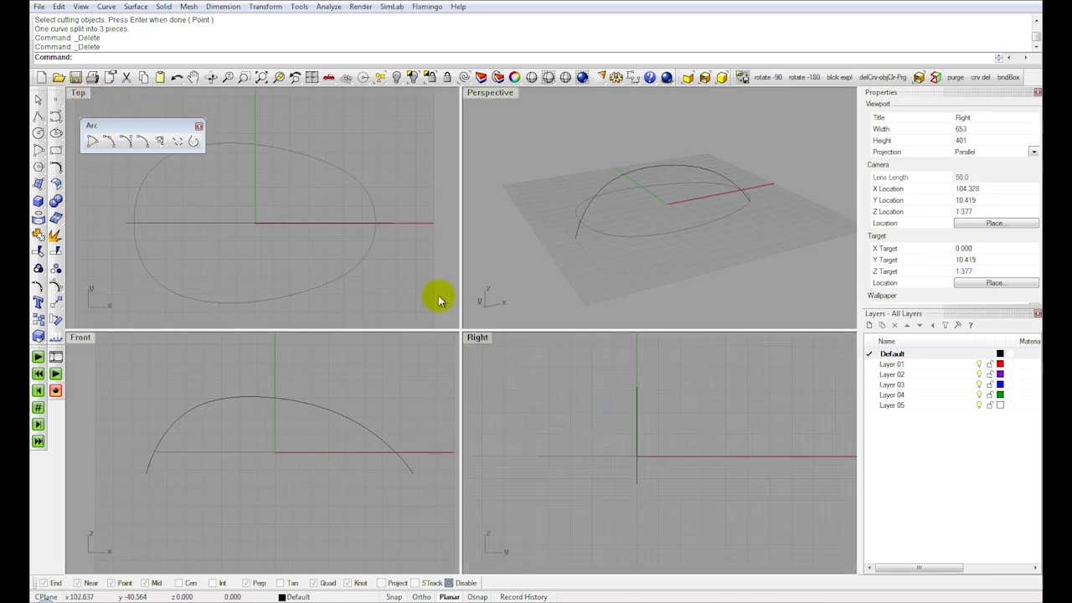
{"action": "left_click", "coordinate": [126, 142]}
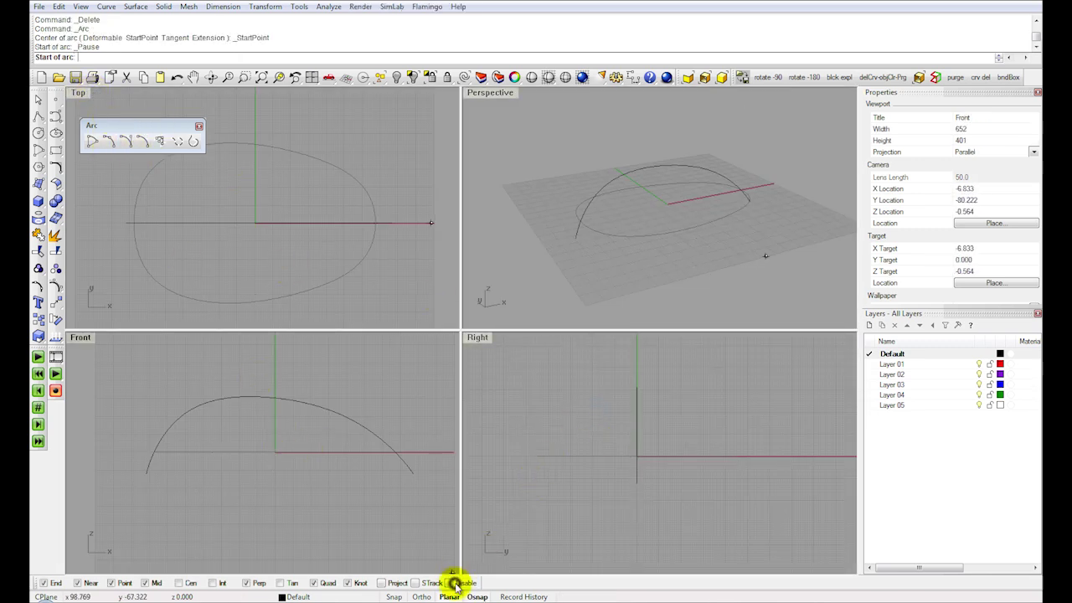
{"action": "left_click", "coordinate": [382, 583]}
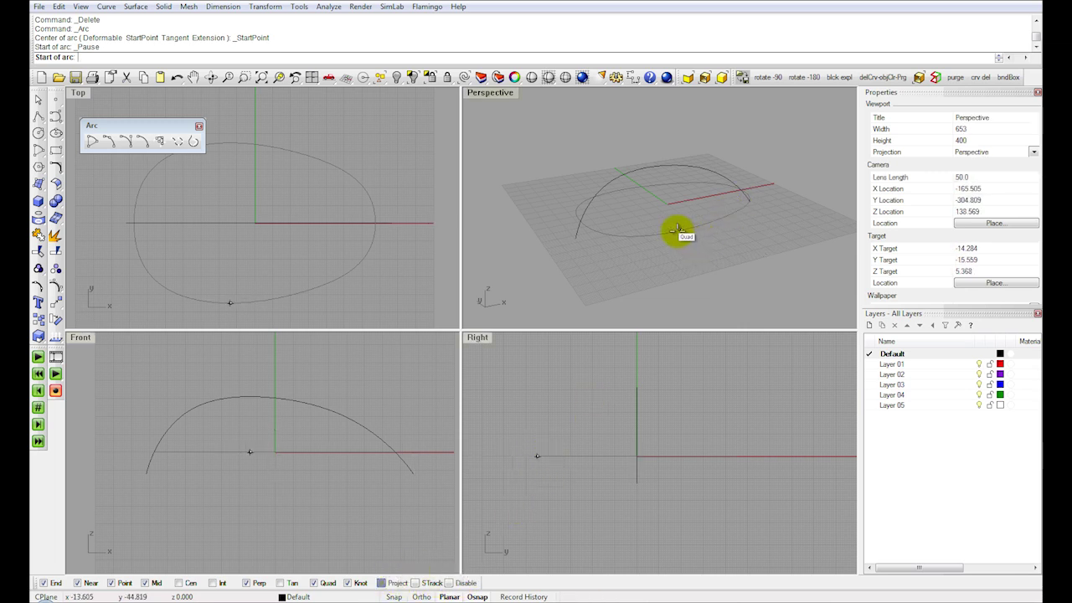
{"action": "left_click", "coordinate": [677, 229]}
{"action": "left_click", "coordinate": [628, 189]}
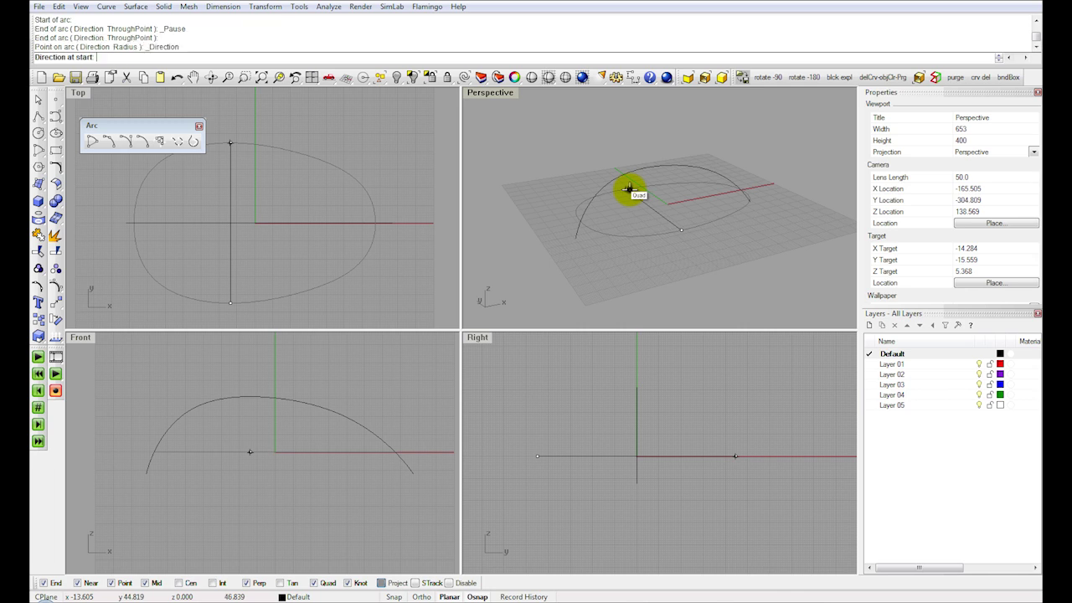
{"action": "left_click", "coordinate": [613, 367]}
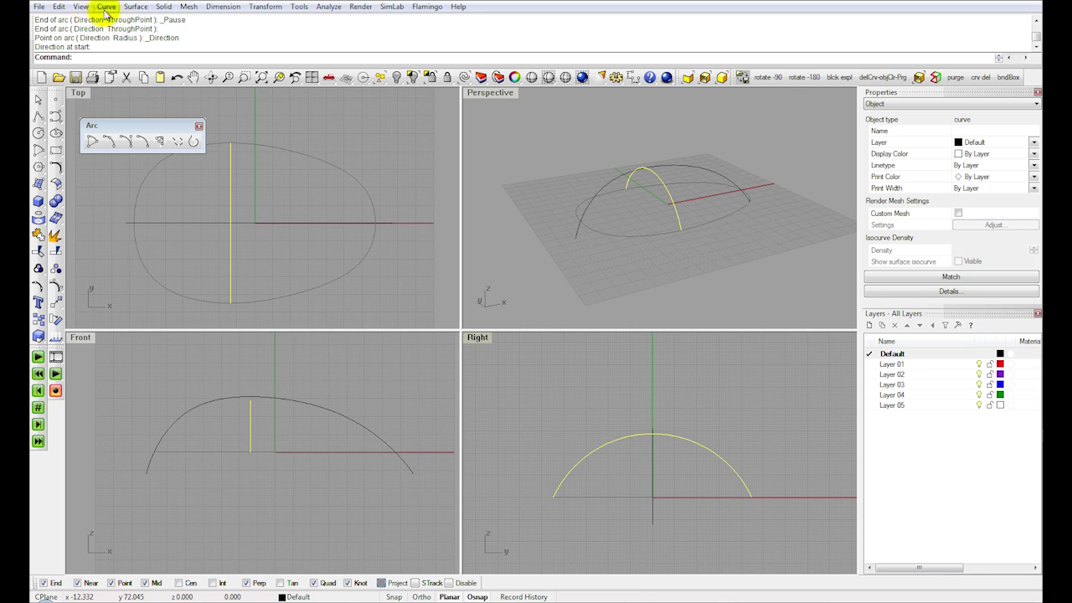
Step: Create a vertical cutting plane from the origin (0) through the middle of the cross arc in the Right view
{"action": "left_click", "coordinate": [134, 6]}
{"action": "mouse_move", "coordinate": [156, 24]}
{"action": "left_click", "coordinate": [316, 81]}
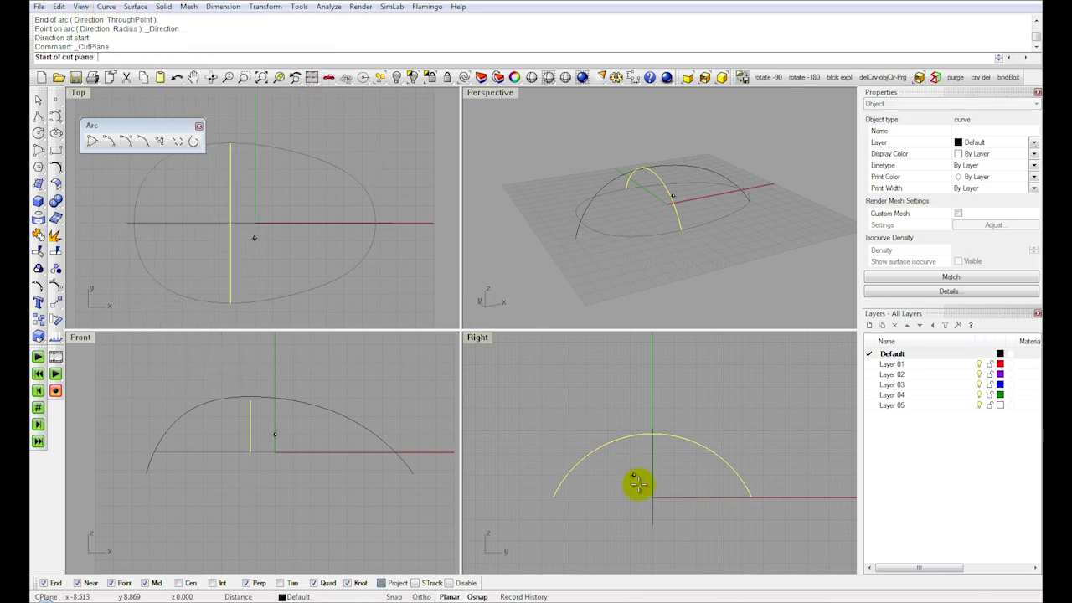
{"action": "type", "text": "0"}
{"action": "key", "text": "Return"}
{"action": "left_click", "coordinate": [673, 424]}
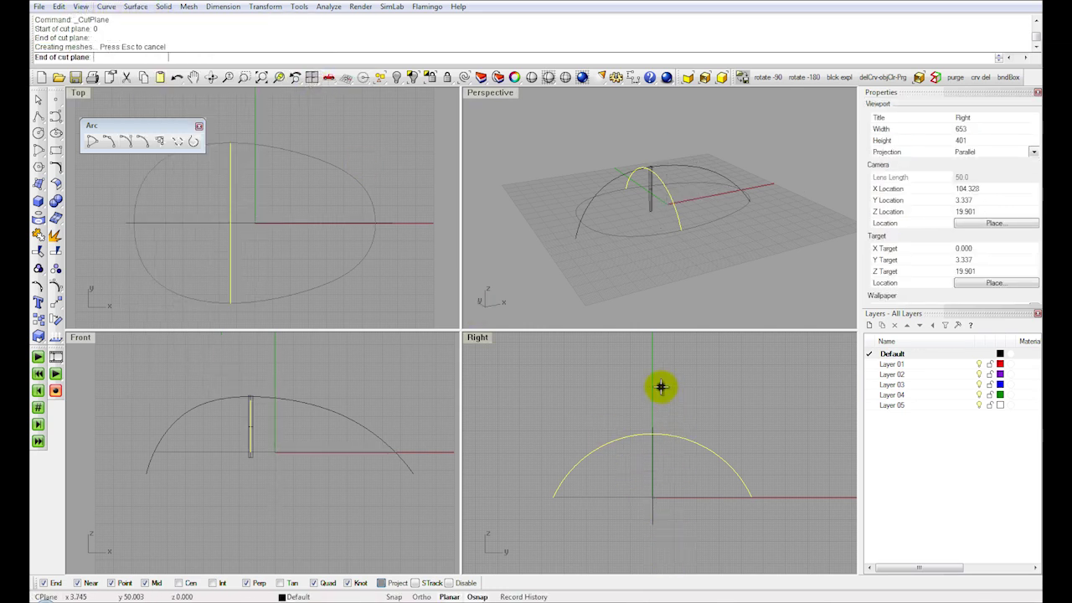
Step: Split the cross arc with the vertical cutting plane, then delete the negative-Y half of the arc and the plane
{"action": "double_click", "coordinate": [488, 93]}
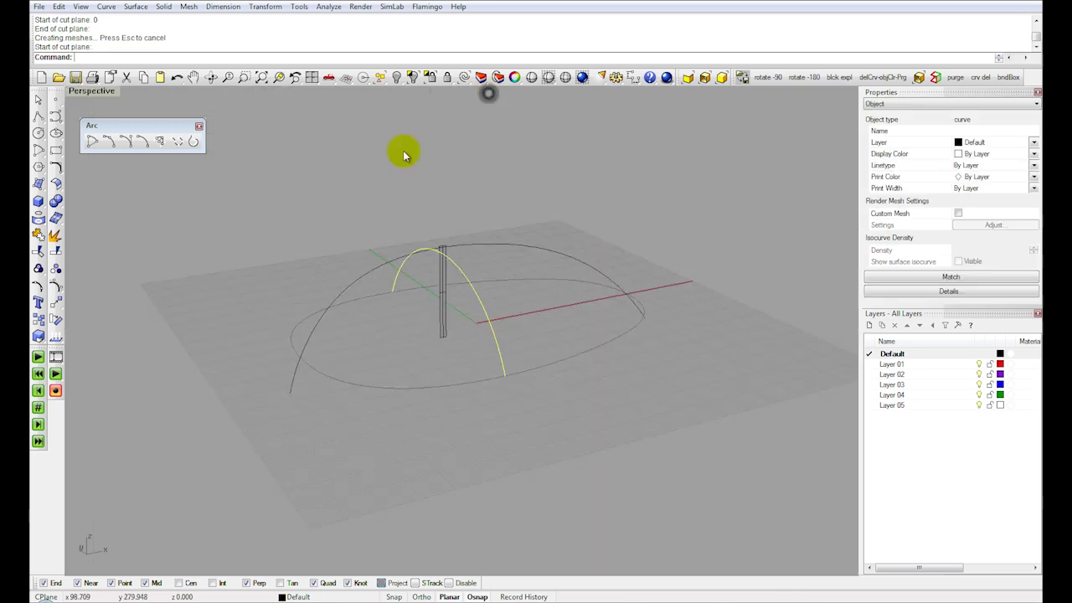
{"action": "left_click", "coordinate": [53, 248]}
{"action": "left_click", "coordinate": [440, 304]}
{"action": "key", "text": "Return"}
{"action": "key", "text": "Delete"}
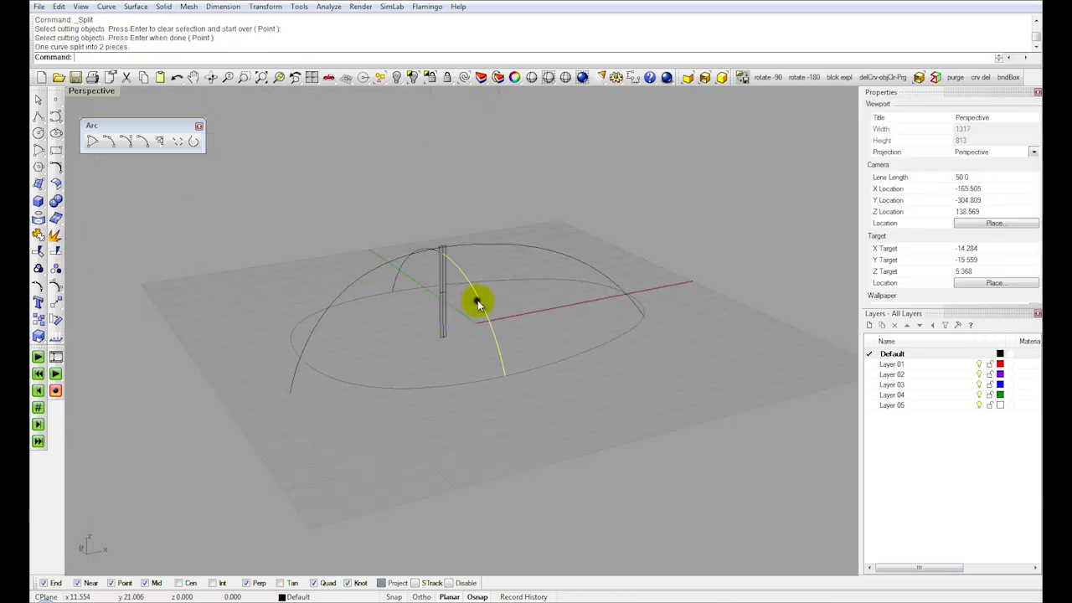
{"action": "left_click", "coordinate": [449, 303]}
{"action": "key", "text": "Delete"}
Step: Rebuild the remaining half of the cross arc with 5 points and degree 3, deleting the input curve
{"action": "left_click", "coordinate": [402, 278]}
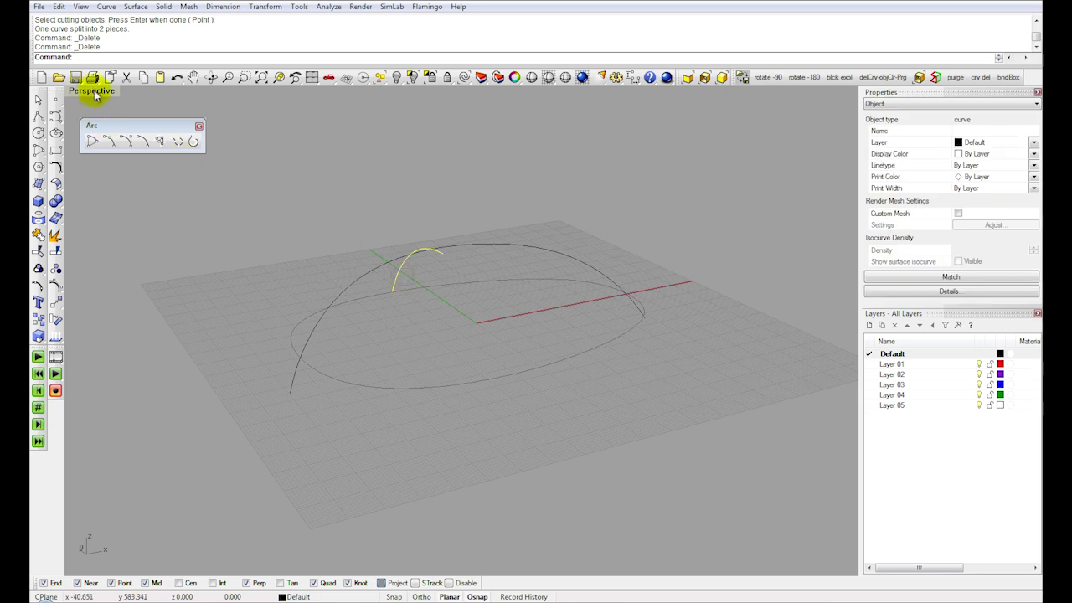
{"action": "double_click", "coordinate": [91, 90]}
{"action": "scroll", "coordinate": [678, 458], "scroll_direction": "up", "scroll_amount": 1}
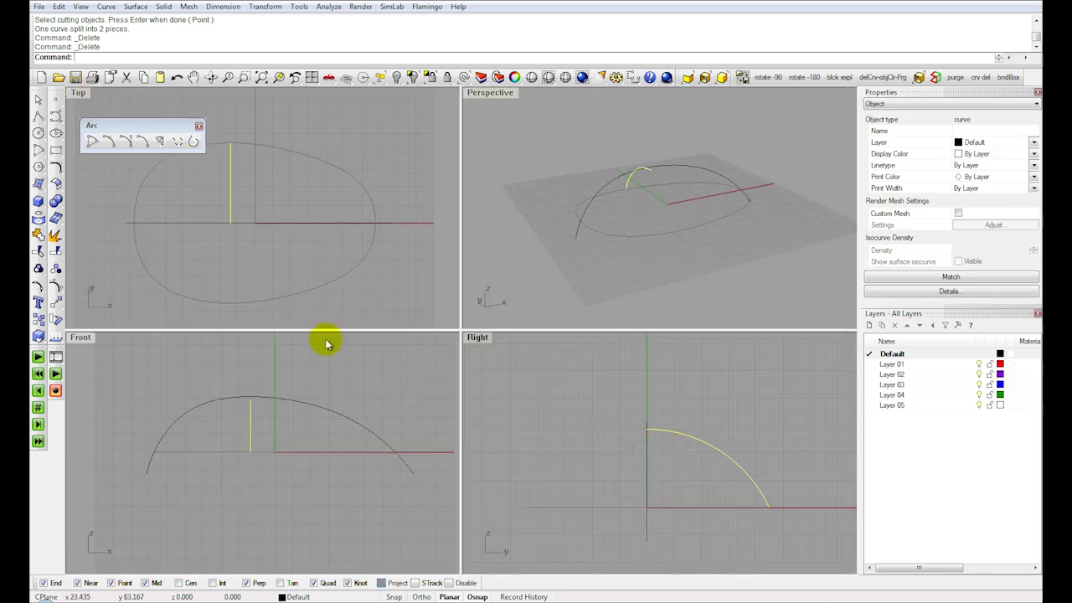
{"action": "left_click", "coordinate": [59, 7]}
{"action": "left_click", "coordinate": [103, 277]}
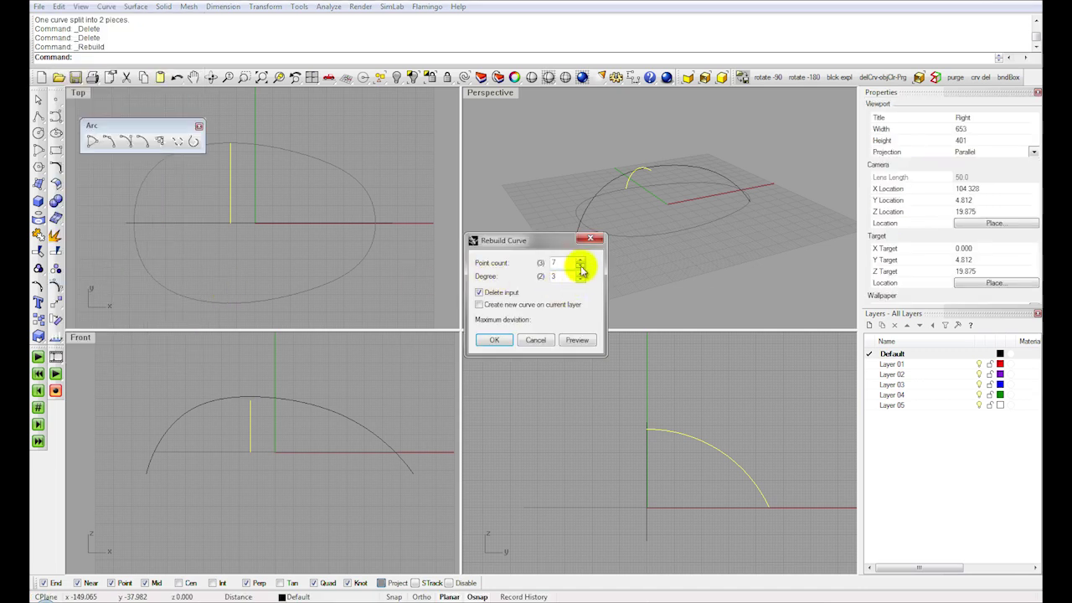
{"action": "left_click", "coordinate": [496, 340]}
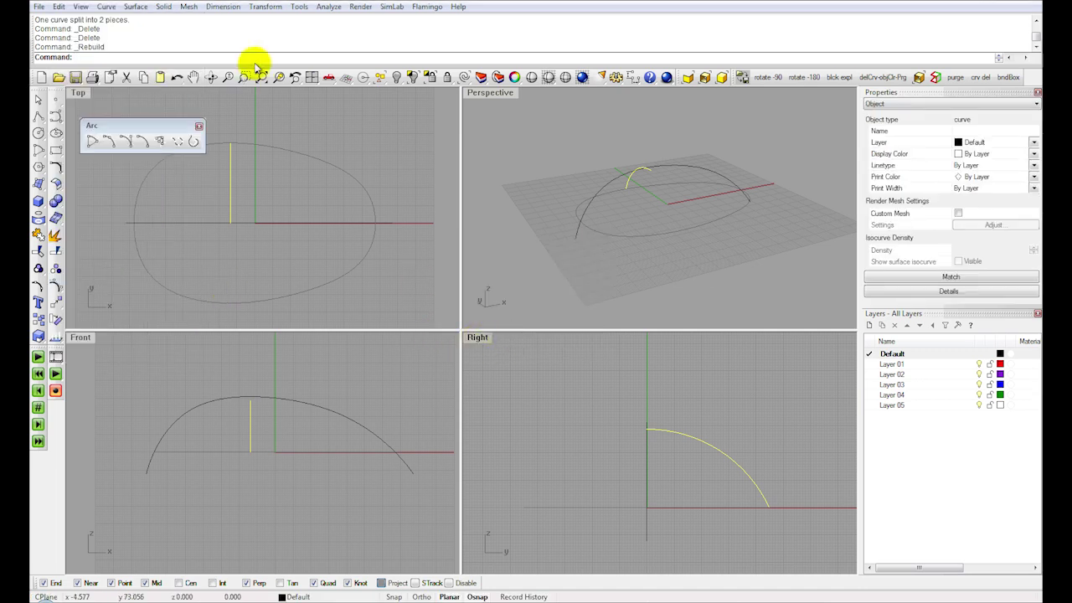
Step: Scale the half arc vertically with Scale 1-D in the Front view, from its base until its top meets the profile curve
{"action": "left_click", "coordinate": [265, 7]}
{"action": "mouse_move", "coordinate": [298, 74]}
{"action": "left_click", "coordinate": [385, 98]}
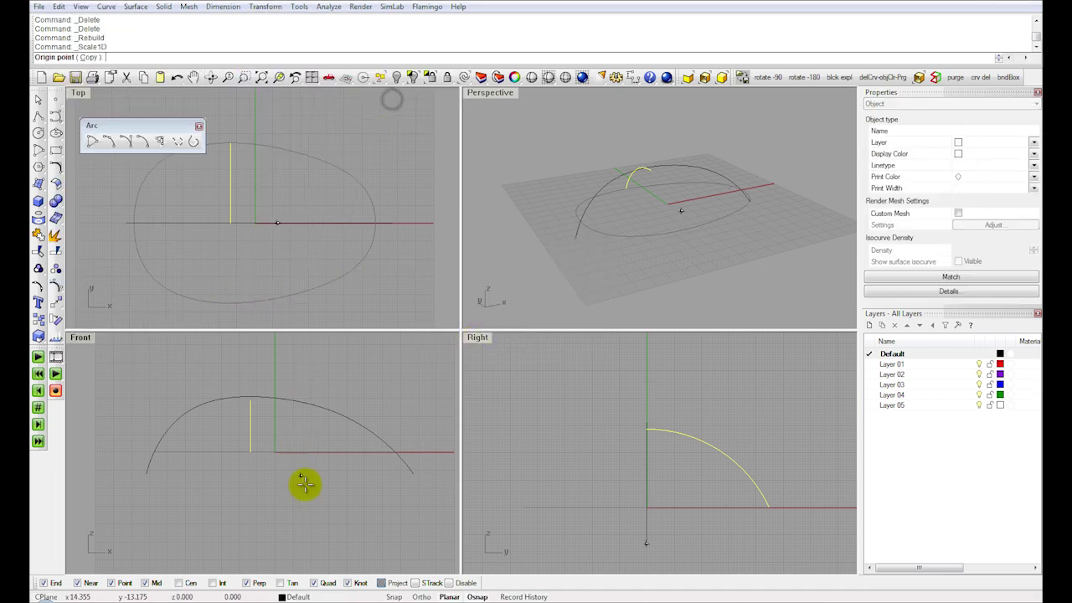
{"action": "left_click", "coordinate": [250, 453]}
{"action": "scroll", "coordinate": [255, 404], "scroll_direction": "up", "scroll_amount": 3}
{"action": "left_click", "coordinate": [251, 396]}
{"action": "left_click", "coordinate": [251, 391]}
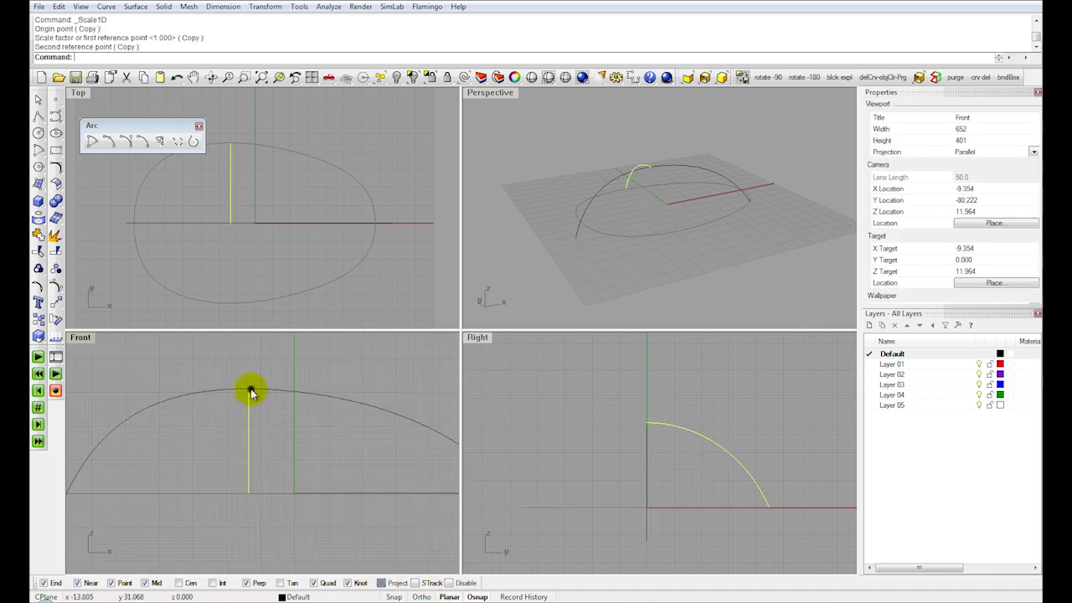
{"action": "left_click", "coordinate": [718, 443]}
{"action": "left_click", "coordinate": [247, 399], "text": "shift"}
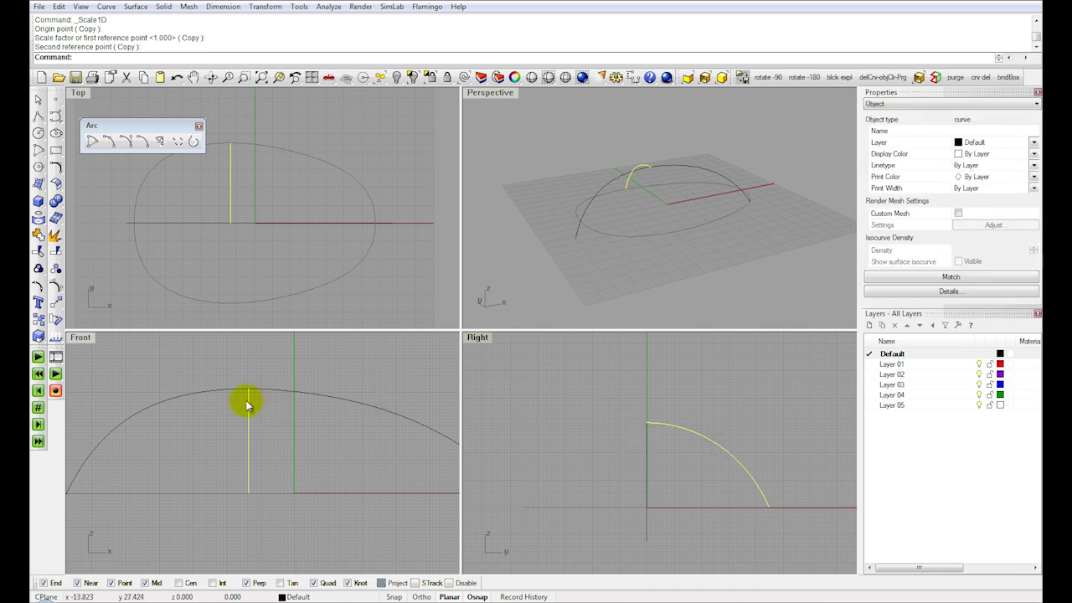
{"action": "scroll", "coordinate": [252, 398], "scroll_direction": "up", "scroll_amount": 3}
{"action": "scroll", "coordinate": [256, 386], "scroll_direction": "down", "scroll_amount": 3}
{"action": "right_click_drag", "start_coordinate": [620, 457], "coordinate": [591, 439]}
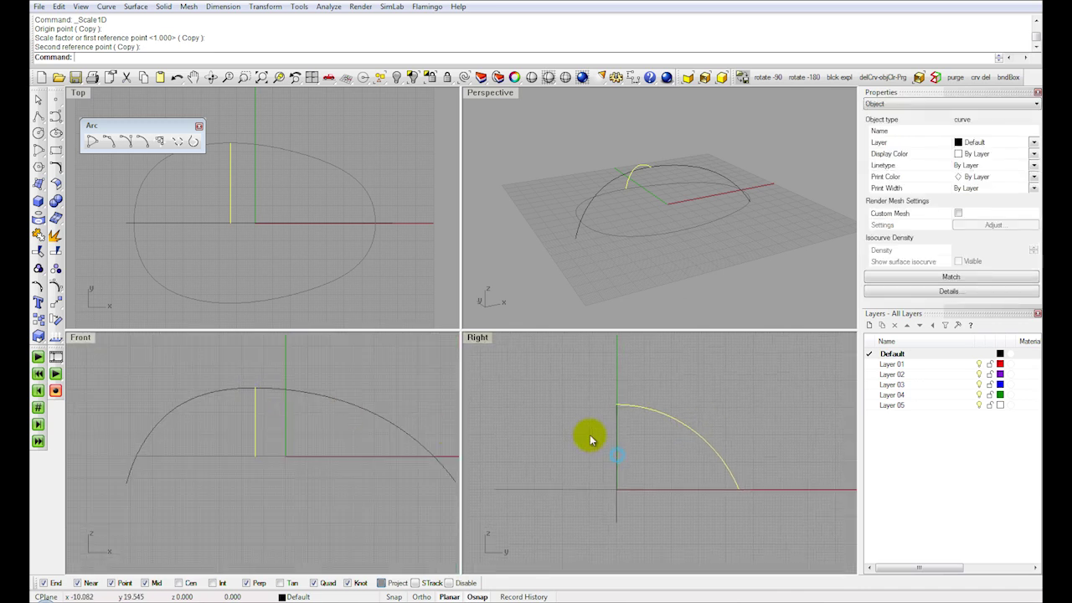
Step: Reshape the half arc by its control points in the Right view, lowering its outer end to the profile's end level and bulging the curve outward
{"action": "double_click", "coordinate": [478, 339]}
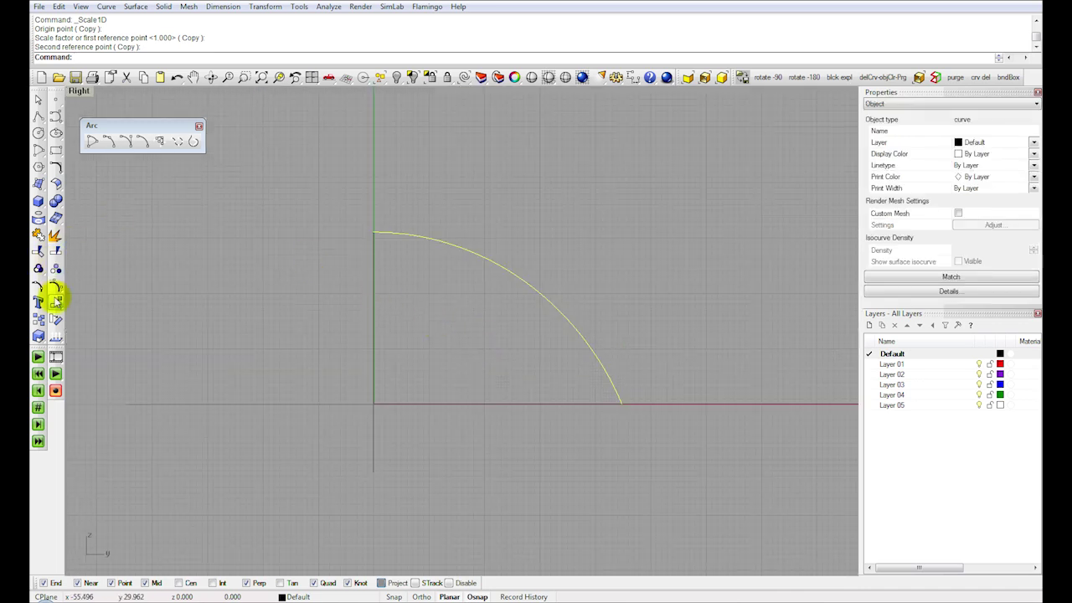
{"action": "left_click", "coordinate": [55, 300]}
{"action": "left_click_drag", "start_coordinate": [577, 386], "coordinate": [604, 453]}
{"action": "mouse_move", "coordinate": [555, 335]}
{"action": "left_mouse_down"}
{"action": "mouse_move", "coordinate": [578, 347]}
{"action": "mouse_move", "coordinate": [564, 339]}
{"action": "left_mouse_up"}
{"action": "left_click_drag", "start_coordinate": [484, 247], "coordinate": [482, 234]}
{"action": "left_click_drag", "start_coordinate": [569, 336], "coordinate": [567, 335]}
{"action": "right_click_drag", "start_coordinate": [335, 179], "coordinate": [377, 216]}
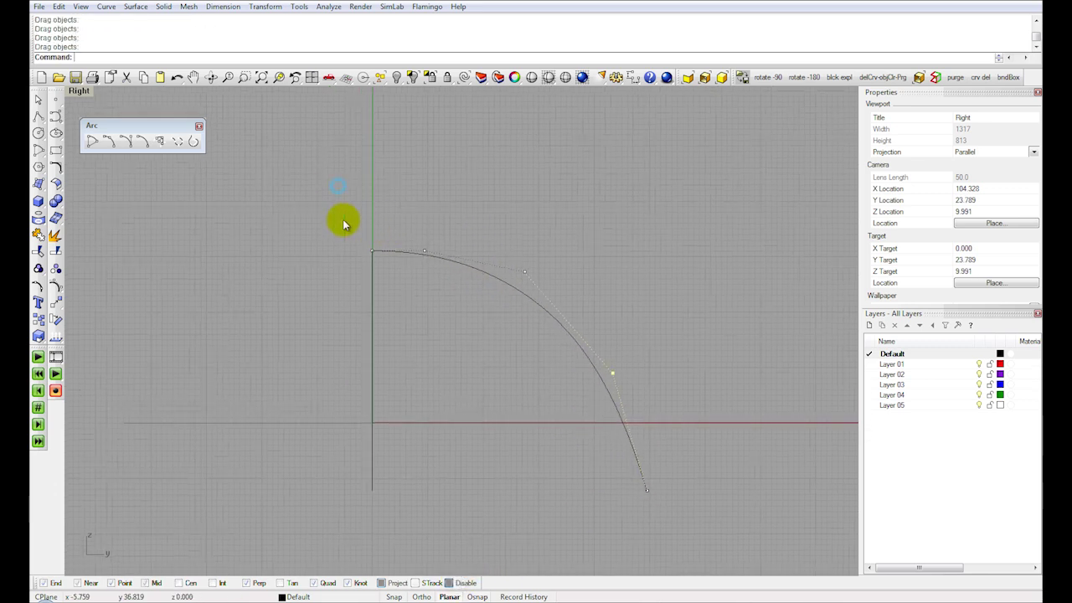
Step: Mirror a copy of the half arc across the X axis, starting the mirror plane at the origin (0)
{"action": "double_click", "coordinate": [77, 91]}
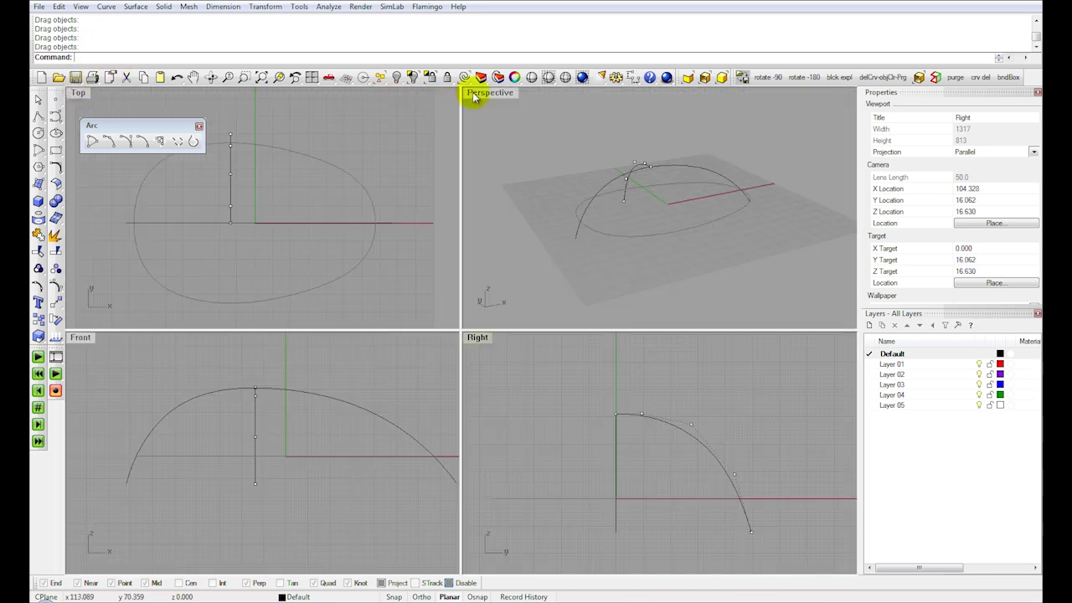
{"action": "double_click", "coordinate": [474, 91]}
{"action": "right_click_drag", "start_coordinate": [481, 120], "coordinate": [394, 232]}
{"action": "scroll", "coordinate": [393, 232], "scroll_direction": "up", "scroll_amount": 5}
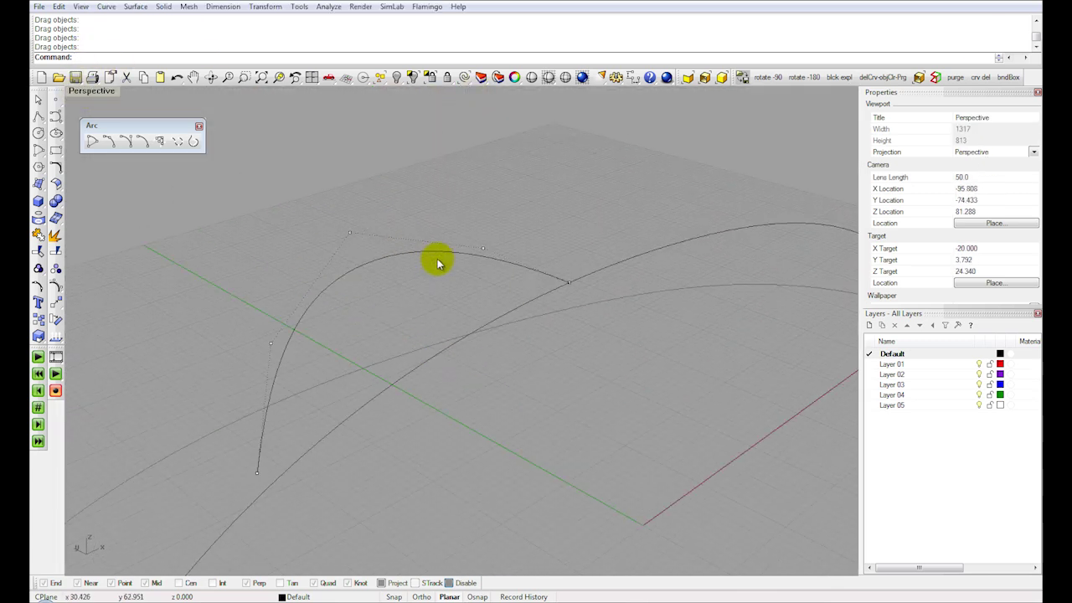
{"action": "scroll", "coordinate": [438, 259], "scroll_direction": "down", "scroll_amount": 3}
{"action": "left_click", "coordinate": [442, 233]}
{"action": "left_click", "coordinate": [265, 7]}
{"action": "left_click", "coordinate": [279, 100]}
{"action": "scroll", "coordinate": [512, 365], "scroll_direction": "down", "scroll_amount": 3}
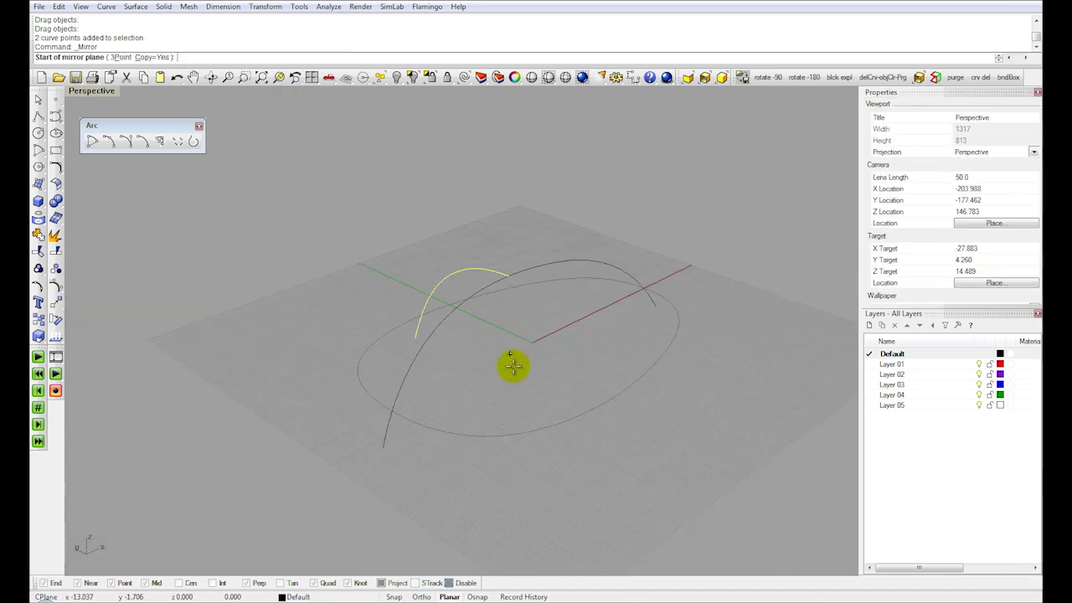
{"action": "type", "text": "0"}
{"action": "key", "text": "Return"}
{"action": "left_click", "coordinate": [474, 378]}
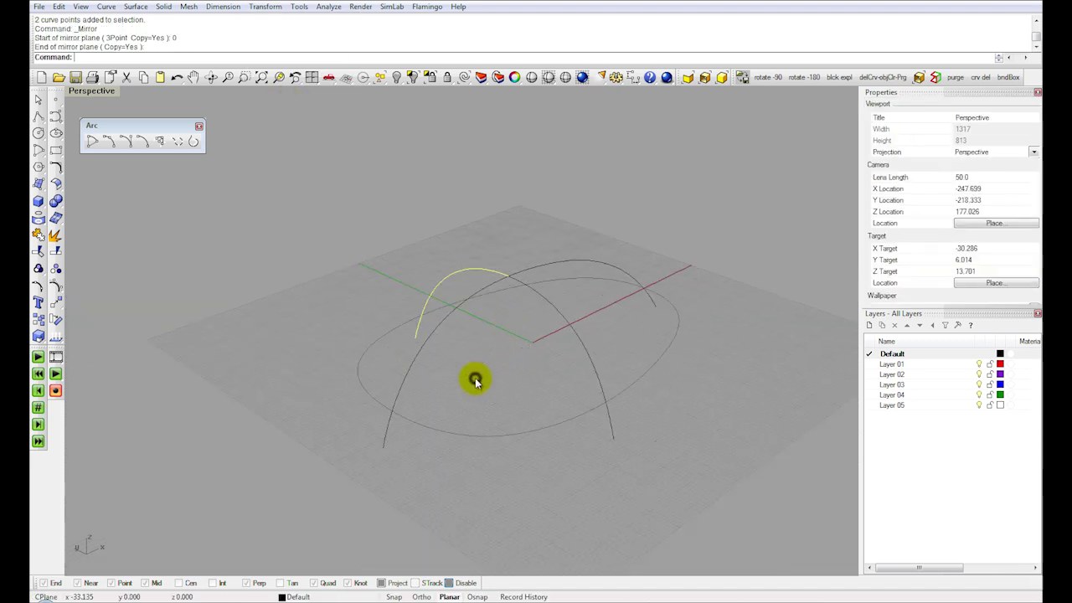
Step: Match the two half arcs where they meet at the top, using Tangency continuity with averaged curves
{"action": "left_click", "coordinate": [471, 229]}
{"action": "left_click", "coordinate": [107, 7]}
{"action": "mouse_move", "coordinate": [187, 412]}
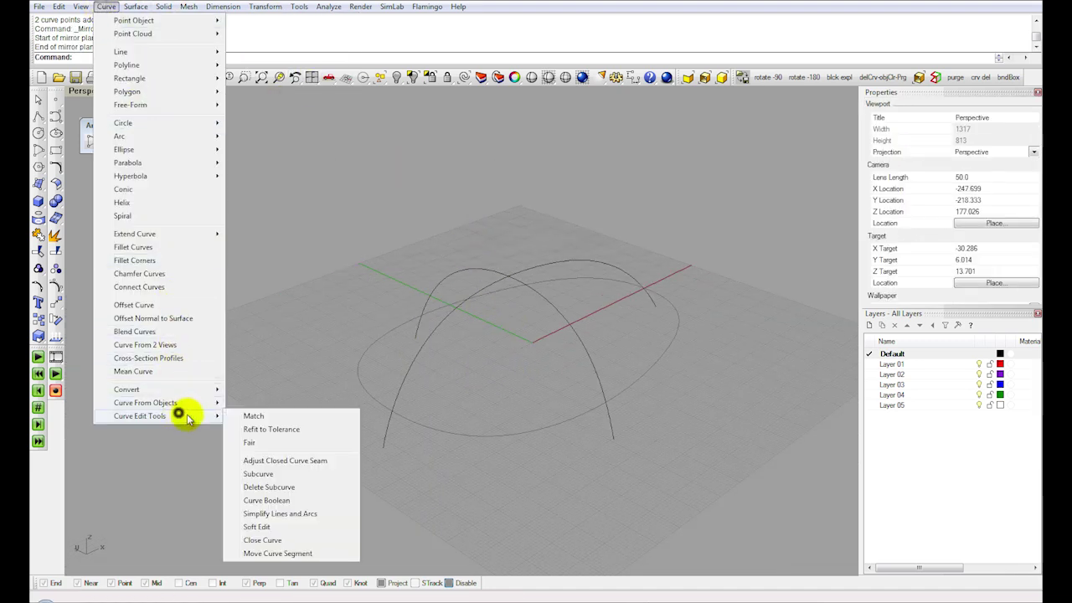
{"action": "left_click", "coordinate": [252, 414]}
{"action": "scroll", "coordinate": [333, 384], "scroll_direction": "up", "scroll_amount": 2}
{"action": "left_click", "coordinate": [510, 265]}
{"action": "left_click", "coordinate": [538, 277]}
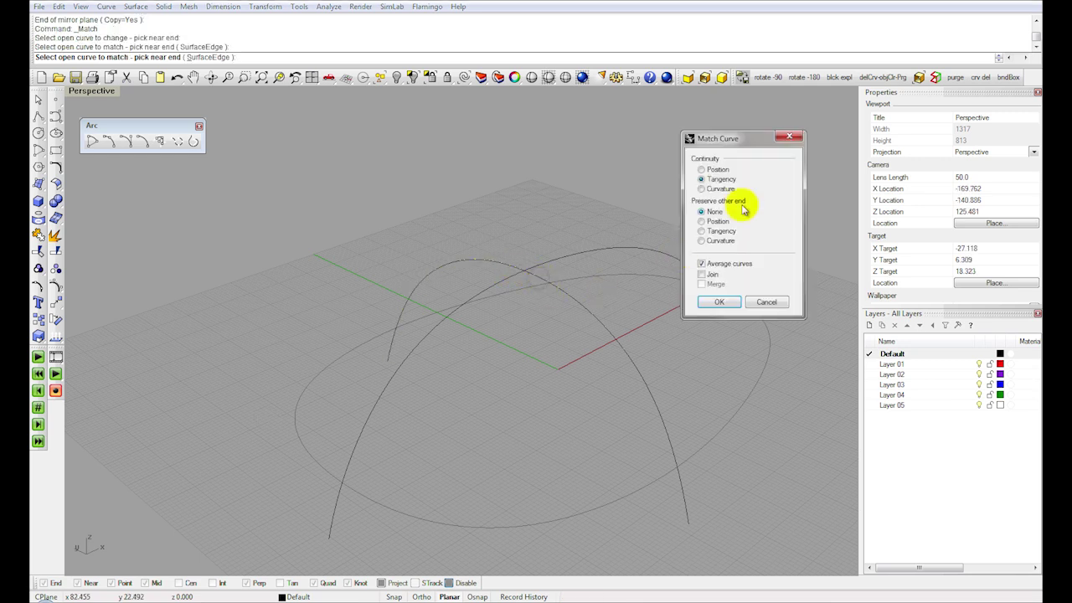
{"action": "left_click", "coordinate": [716, 302]}
{"action": "right_click_drag", "start_coordinate": [639, 313], "coordinate": [457, 268]}
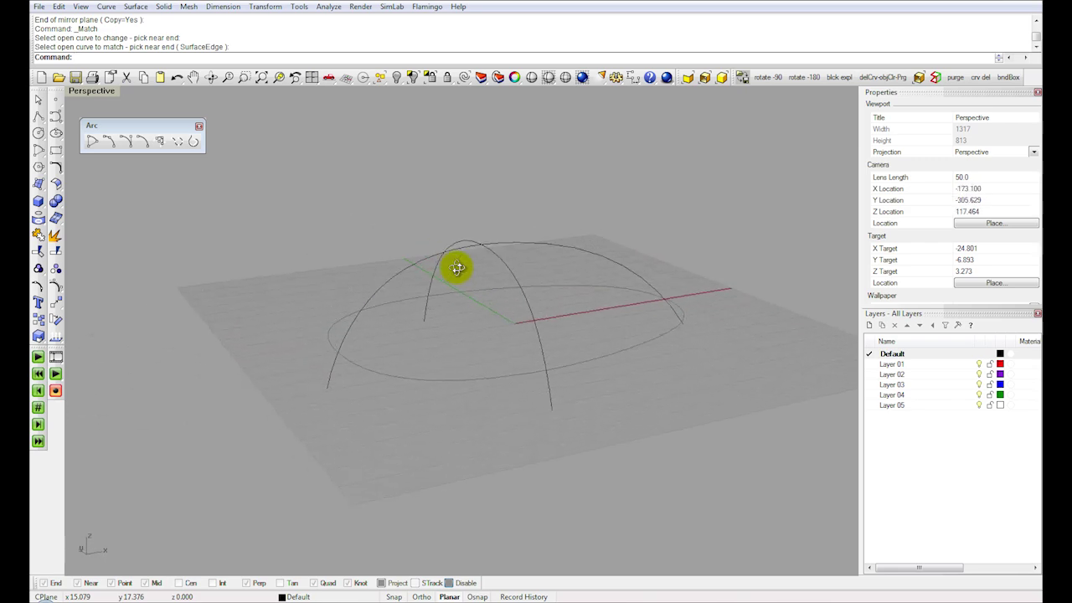
Step: Check the reference drawing in the browser's rhino_2.pdf, return to Rhino and delete the positive-Y half of the cross arc
{"action": "left_click", "coordinate": [598, 600]}
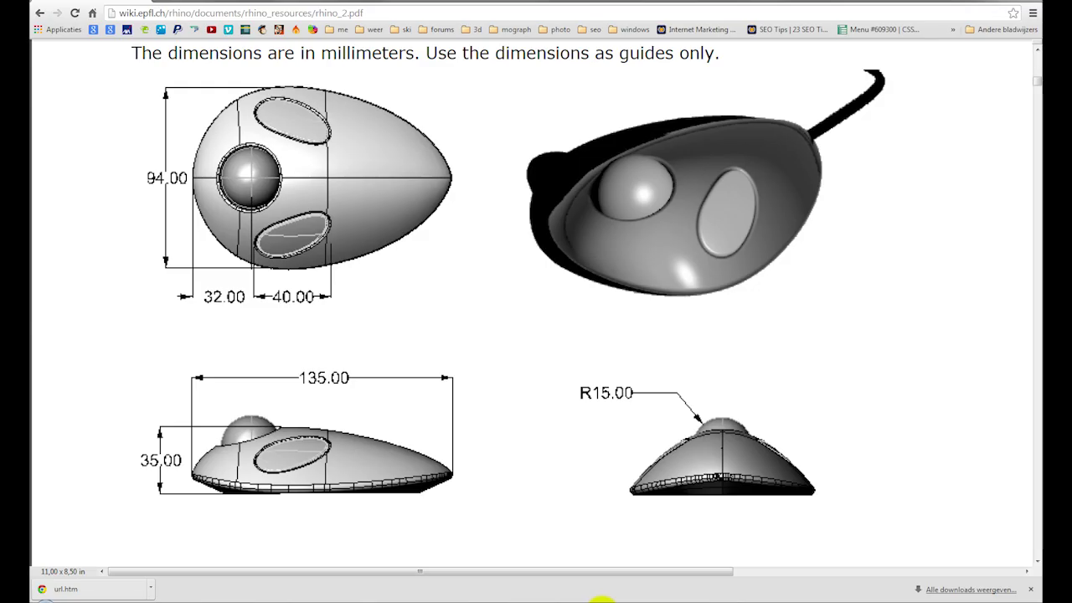
{"action": "left_click", "coordinate": [601, 599]}
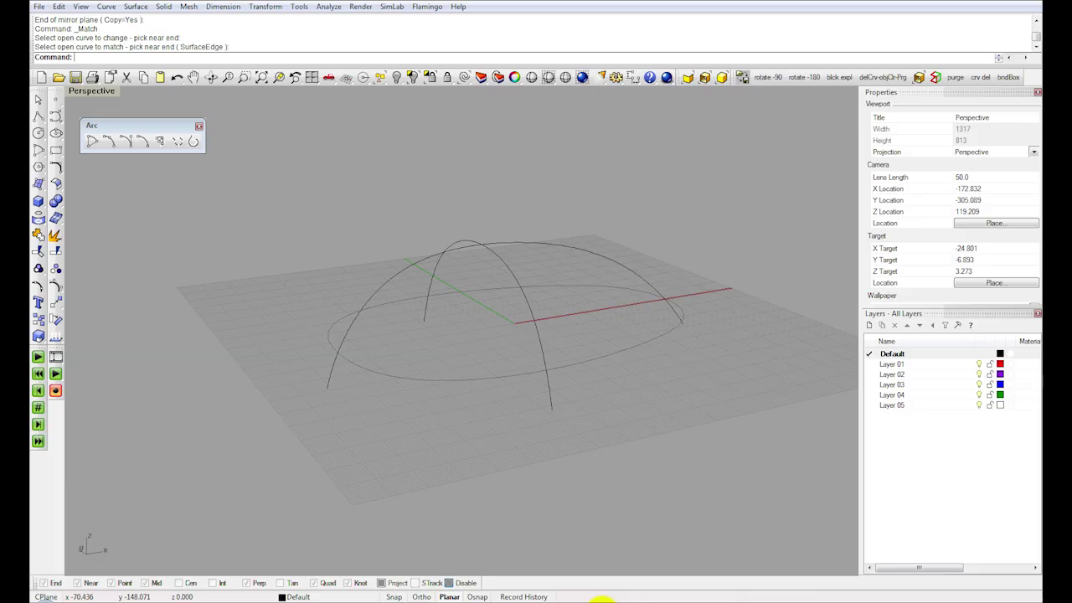
{"action": "left_click", "coordinate": [471, 244]}
{"action": "key", "text": "Delete"}
Step: Scale the profile and the remaining half arc slightly lower with Scale 1-D in the Front view, using the profile's lower end as origin
{"action": "left_click", "coordinate": [496, 245]}
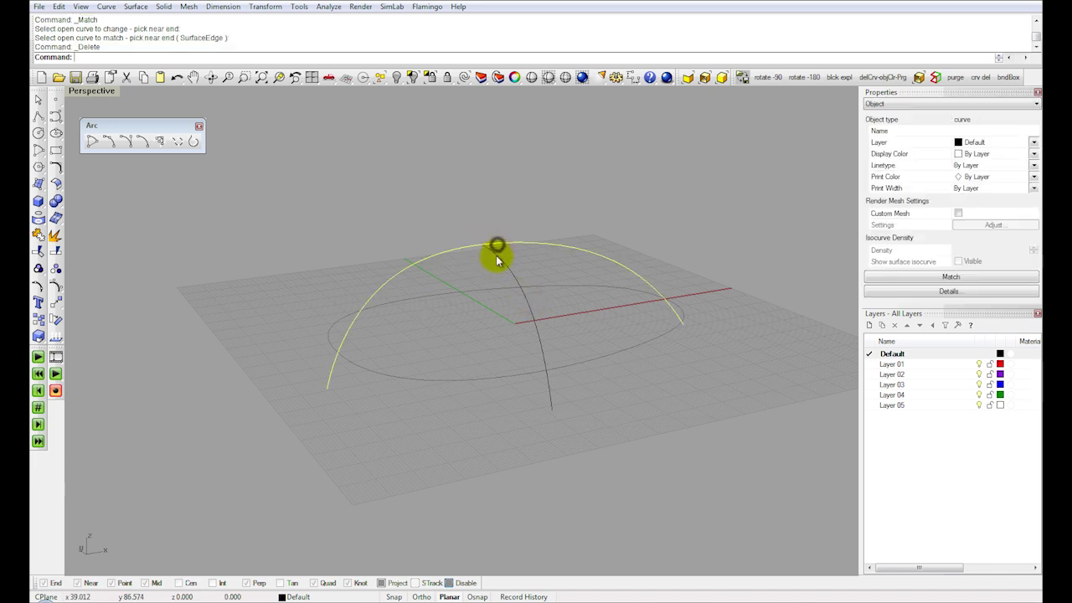
{"action": "double_click", "coordinate": [91, 91]}
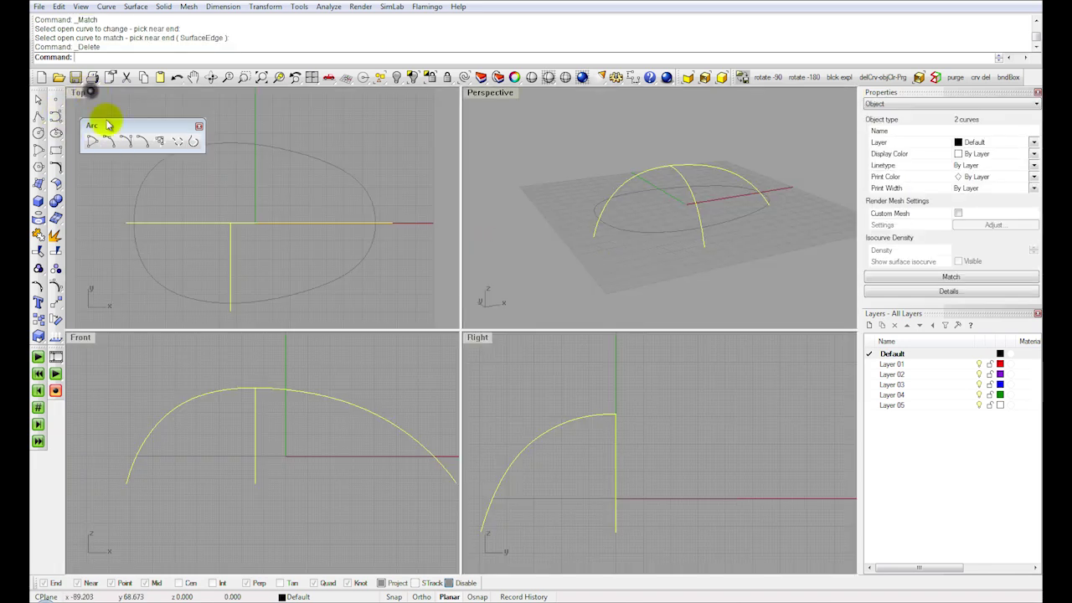
{"action": "left_click", "coordinate": [263, 8]}
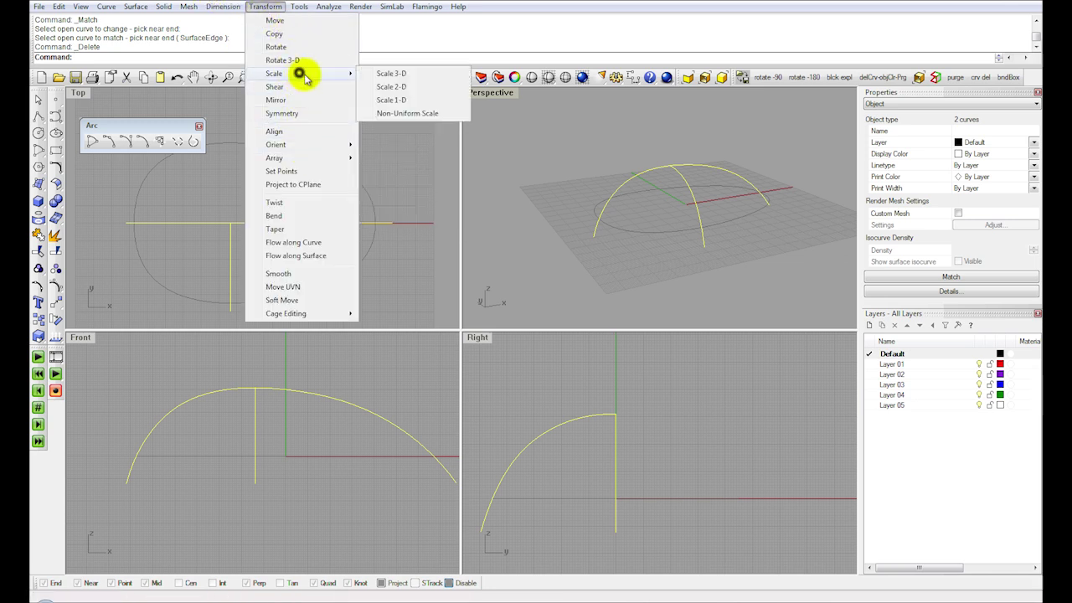
{"action": "left_click", "coordinate": [390, 74]}
{"action": "right_click_drag", "start_coordinate": [201, 517], "coordinate": [210, 518]}
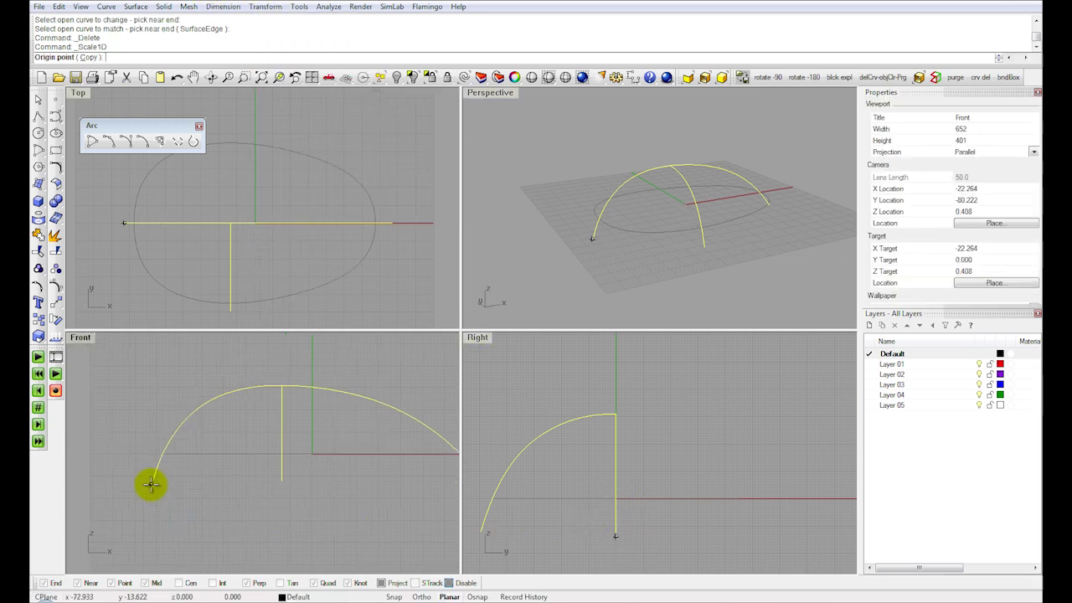
{"action": "left_click", "coordinate": [450, 583]}
{"action": "left_click", "coordinate": [153, 480]}
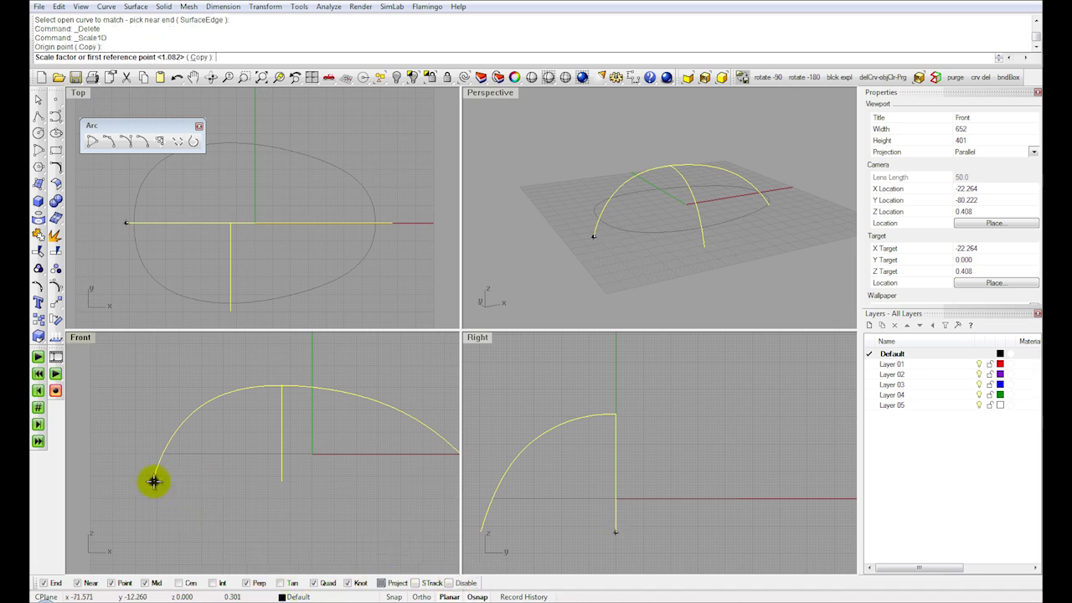
{"action": "right_click_drag", "start_coordinate": [153, 459], "coordinate": [164, 495]}
{"action": "left_click", "coordinate": [164, 380]}
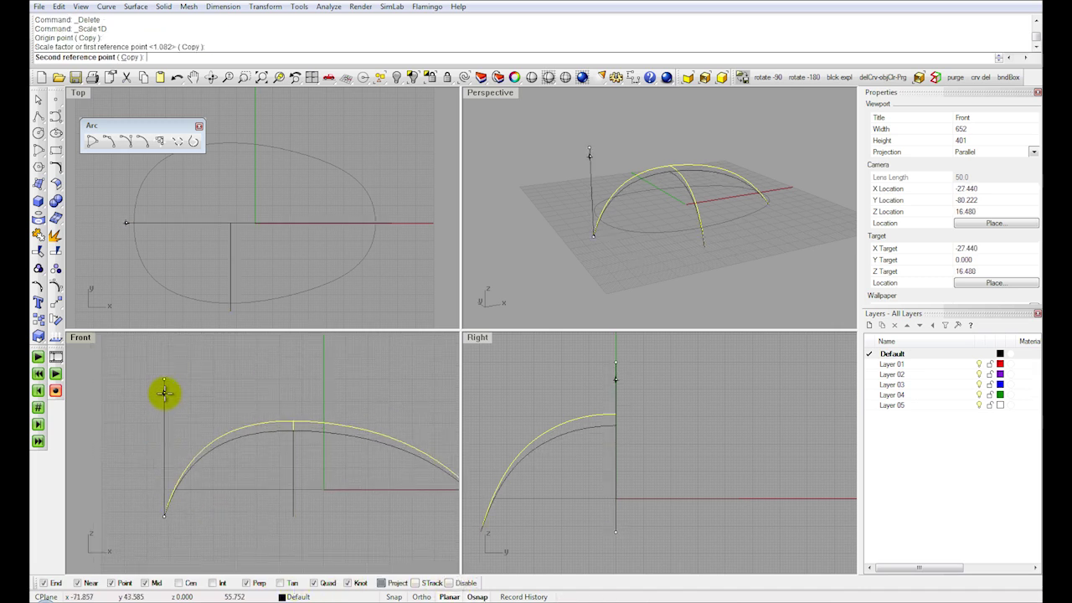
{"action": "left_click", "coordinate": [165, 395]}
Step: Flatten the half arc by its control points in the Right view with object snaps disabled, raising its outer end slightly and pulling the middle points inward
{"action": "left_click", "coordinate": [292, 453]}
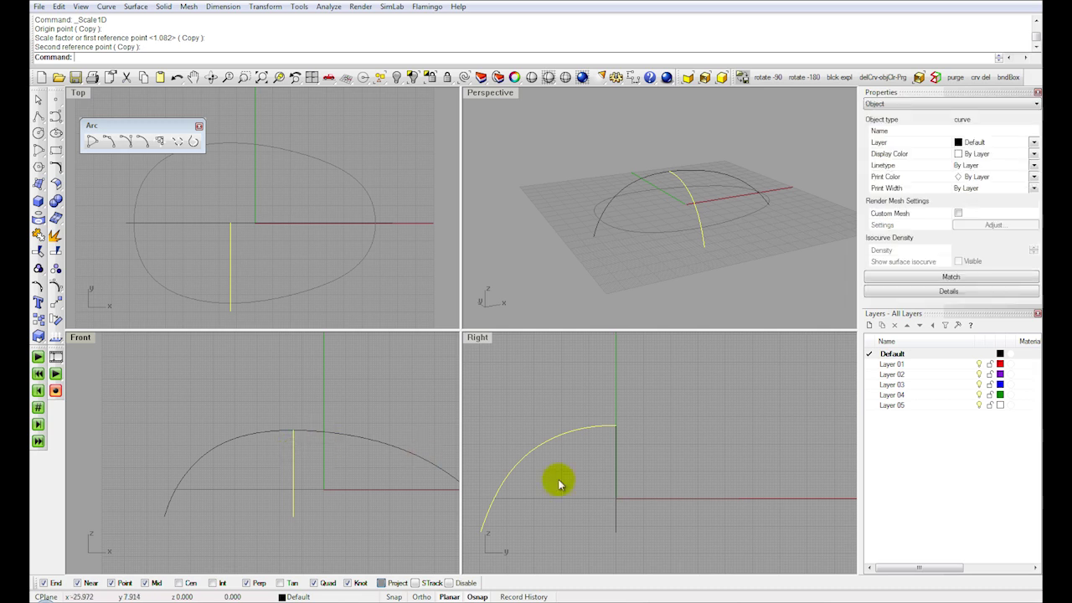
{"action": "right_click_drag", "start_coordinate": [520, 474], "coordinate": [578, 455]}
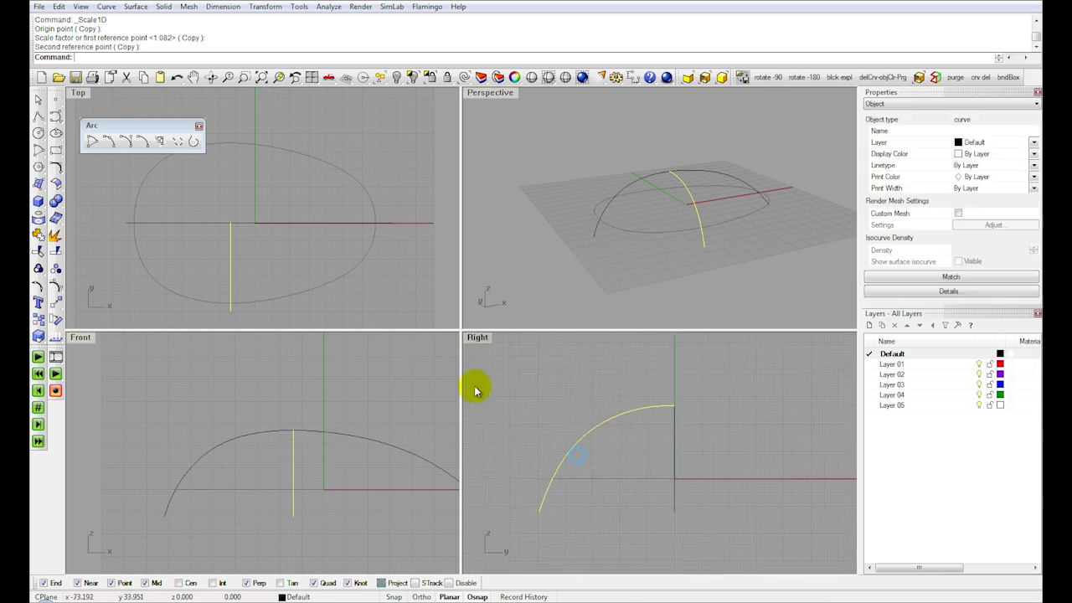
{"action": "double_click", "coordinate": [479, 338]}
{"action": "left_click", "coordinate": [55, 285]}
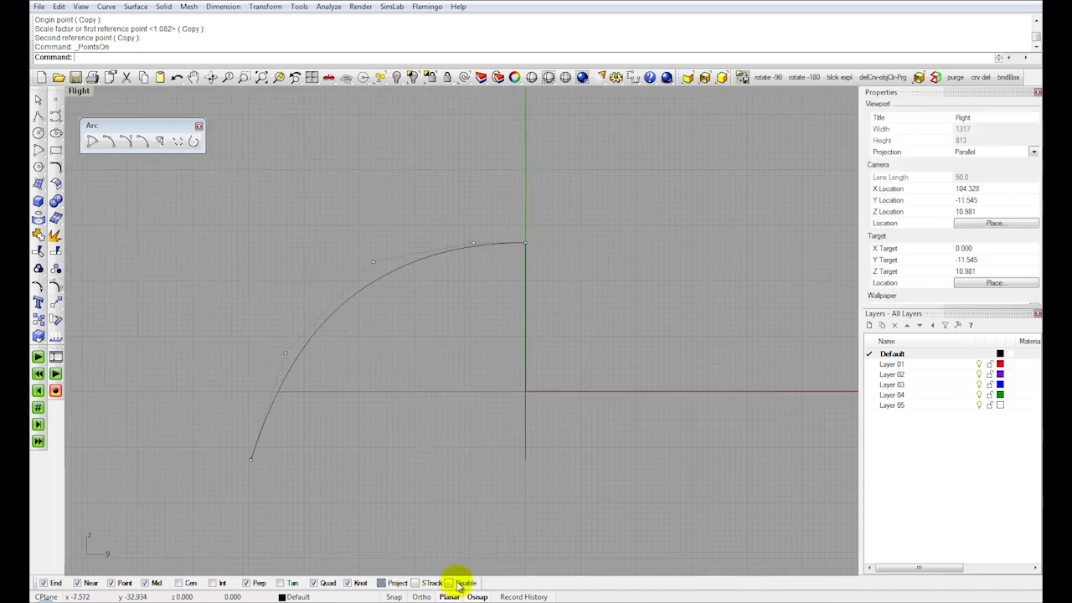
{"action": "scroll", "coordinate": [294, 385], "scroll_direction": "up", "scroll_amount": 2}
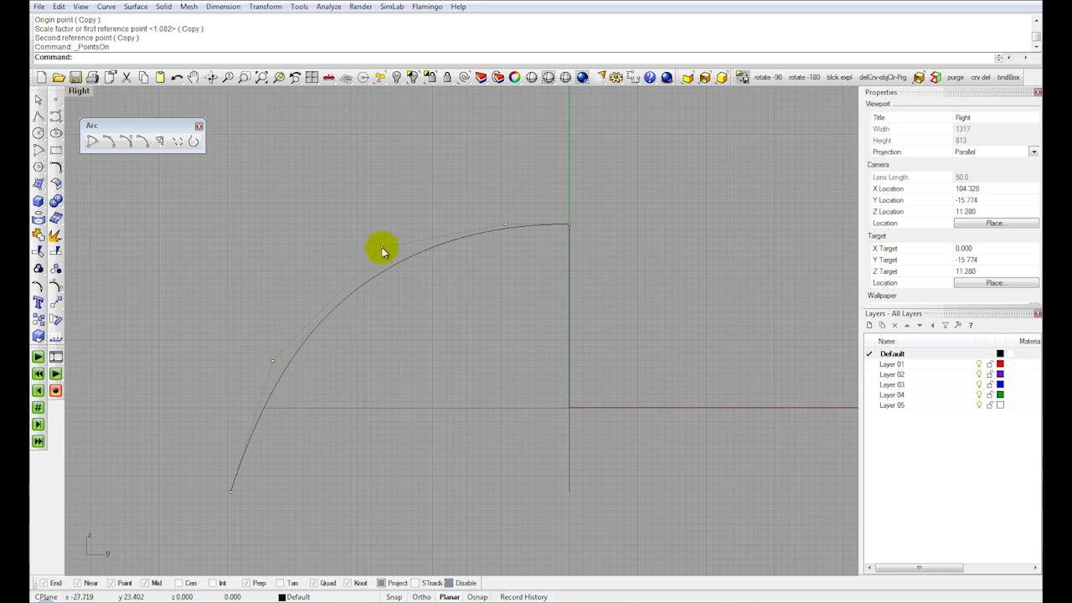
{"action": "left_click_drag", "start_coordinate": [382, 251], "coordinate": [384, 254]}
{"action": "left_click_drag", "start_coordinate": [231, 494], "coordinate": [232, 475]}
{"action": "left_click_drag", "start_coordinate": [272, 362], "coordinate": [276, 364]}
{"action": "left_click_drag", "start_coordinate": [383, 254], "coordinate": [391, 251]}
{"action": "scroll", "coordinate": [505, 224], "scroll_direction": "up", "scroll_amount": 1}
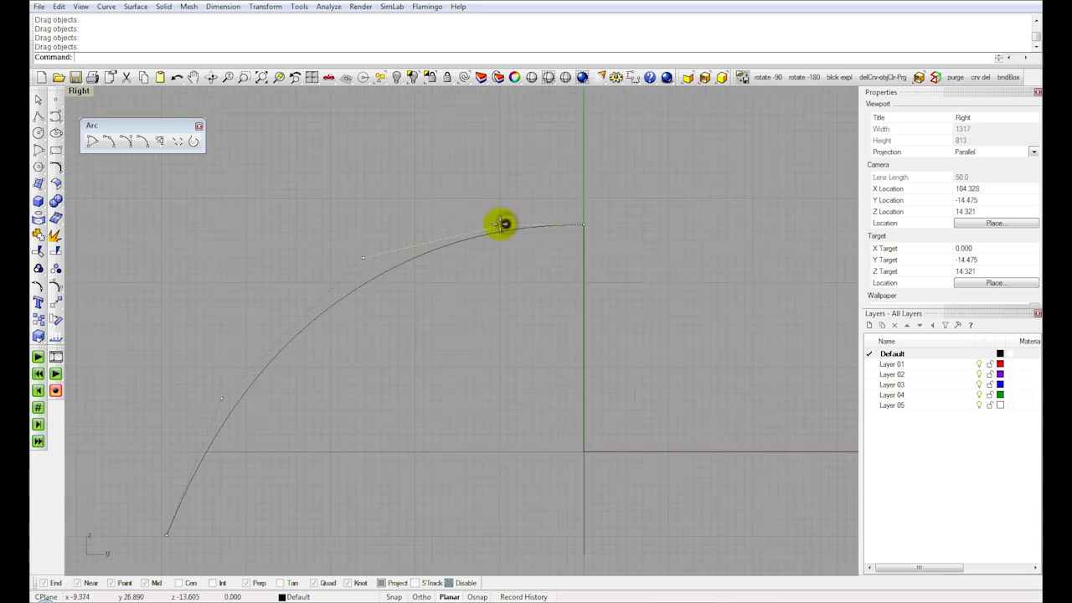
{"action": "scroll", "coordinate": [500, 256], "scroll_direction": "down", "scroll_amount": 2}
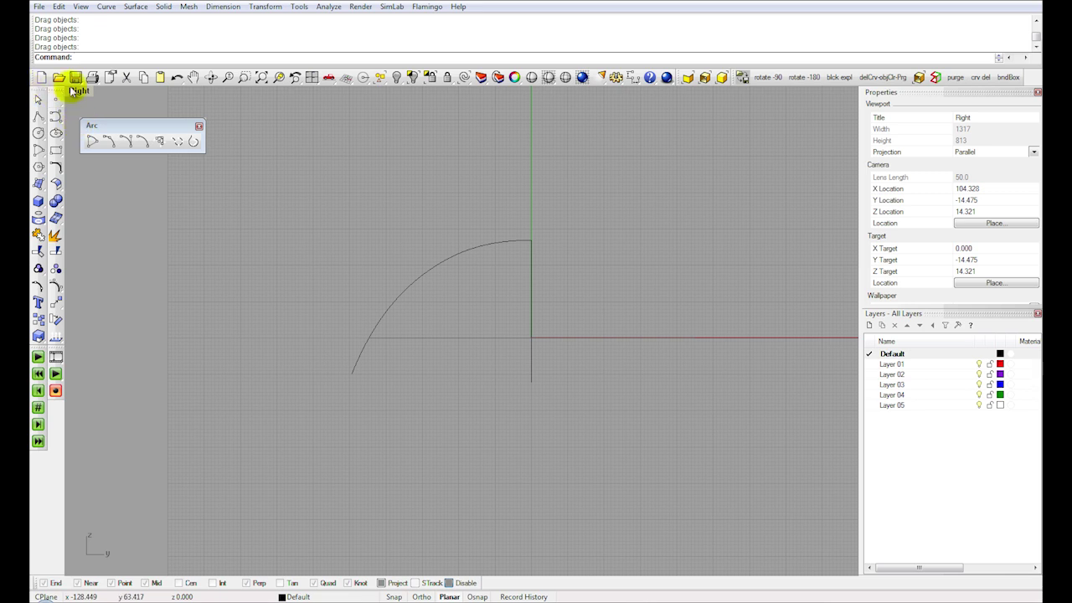
Step: Mirror the flattened half arc in the Perspective view across the X axis, starting the mirror plane at 0 and keeping the original
{"action": "double_click", "coordinate": [73, 91]}
{"action": "double_click", "coordinate": [492, 94]}
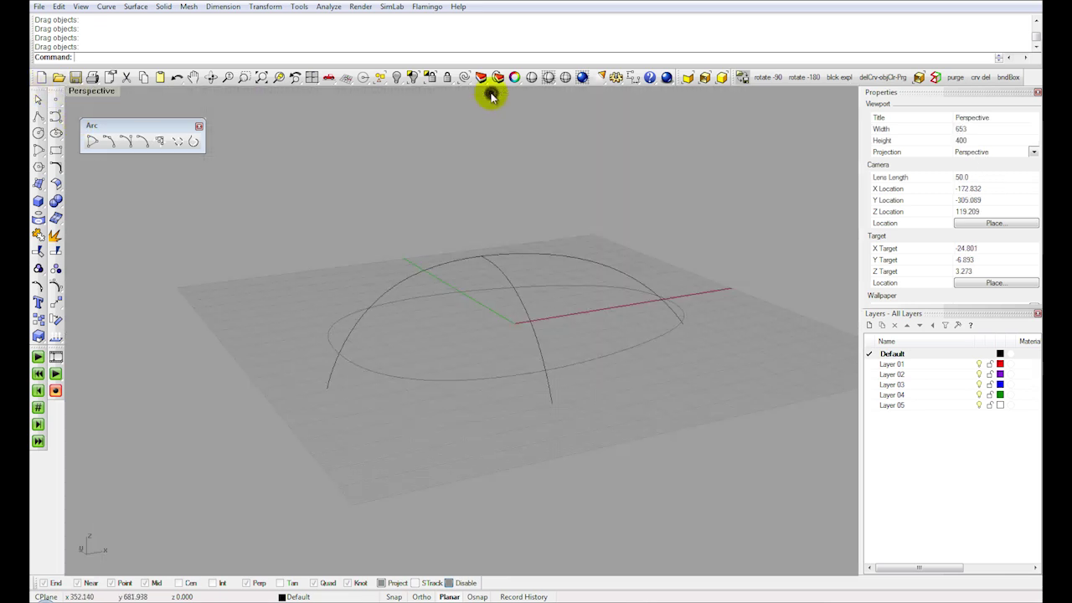
{"action": "left_click", "coordinate": [506, 295]}
{"action": "right_click", "coordinate": [371, 96]}
{"action": "left_click", "coordinate": [382, 144]}
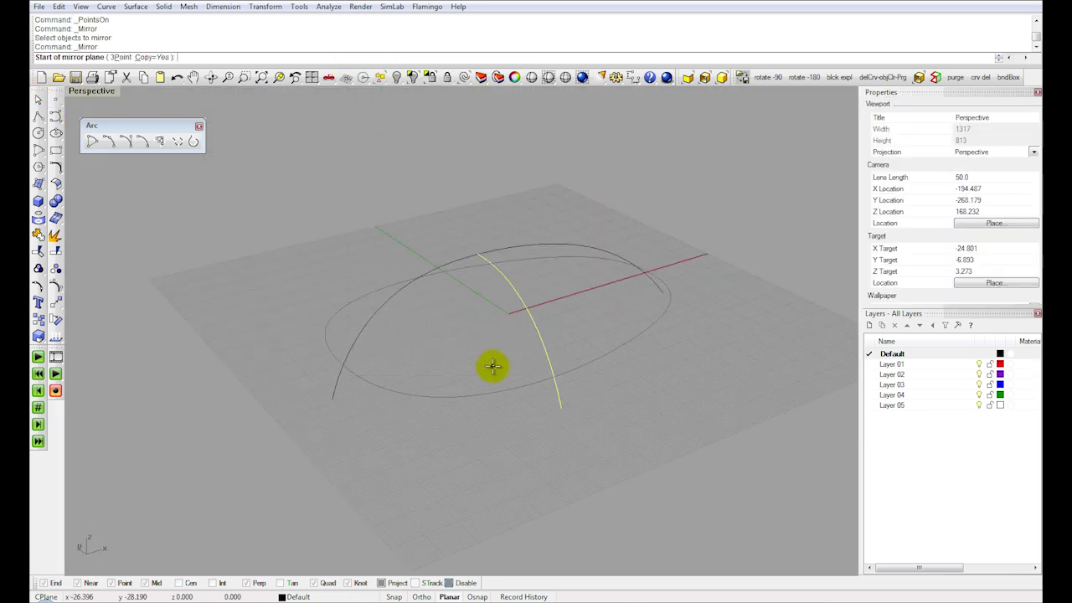
{"action": "type", "text": "0"}
{"action": "key", "text": "Return"}
{"action": "left_click", "coordinate": [287, 407]}
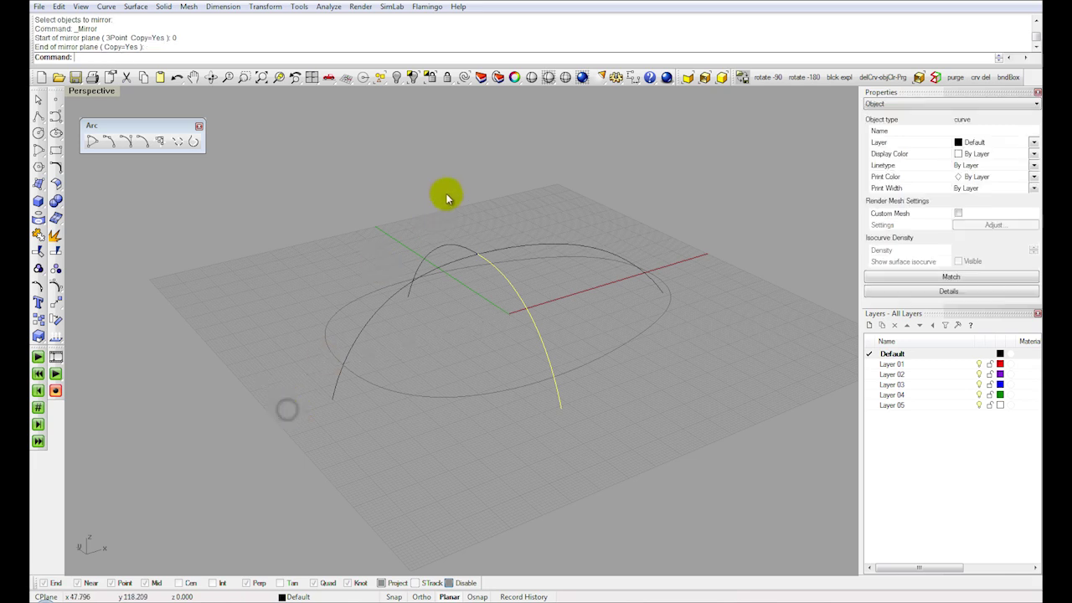
Step: Match the two half arcs where they meet at the top, with Tangency continuity, Preserve other end None and averaged curves
{"action": "right_click", "coordinate": [348, 58]}
{"action": "left_click", "coordinate": [399, 170]}
{"action": "left_click", "coordinate": [485, 275]}
{"action": "left_click", "coordinate": [501, 285]}
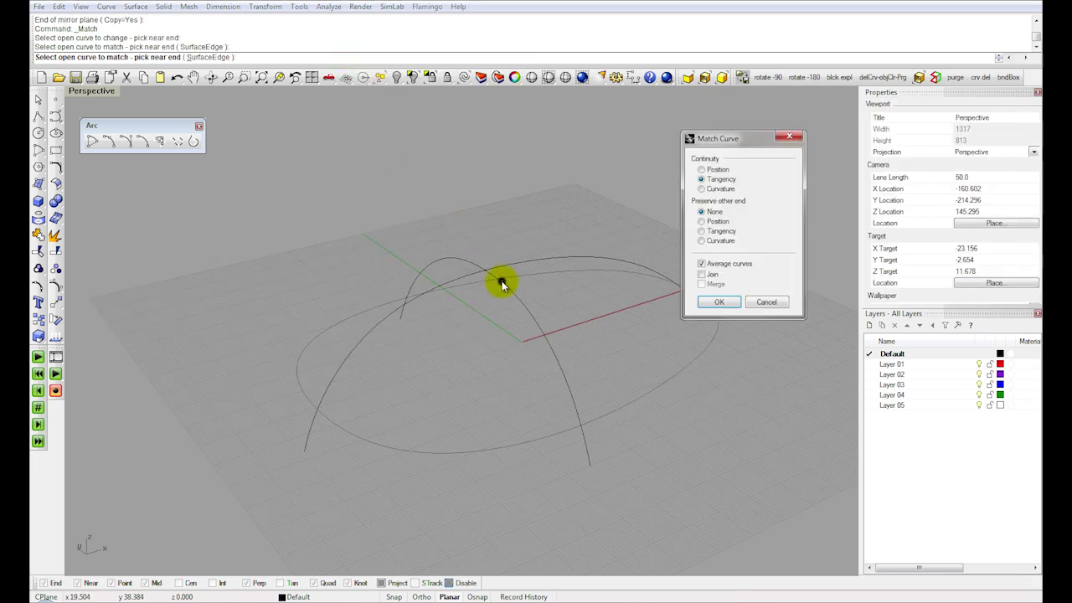
{"action": "left_click", "coordinate": [719, 302]}
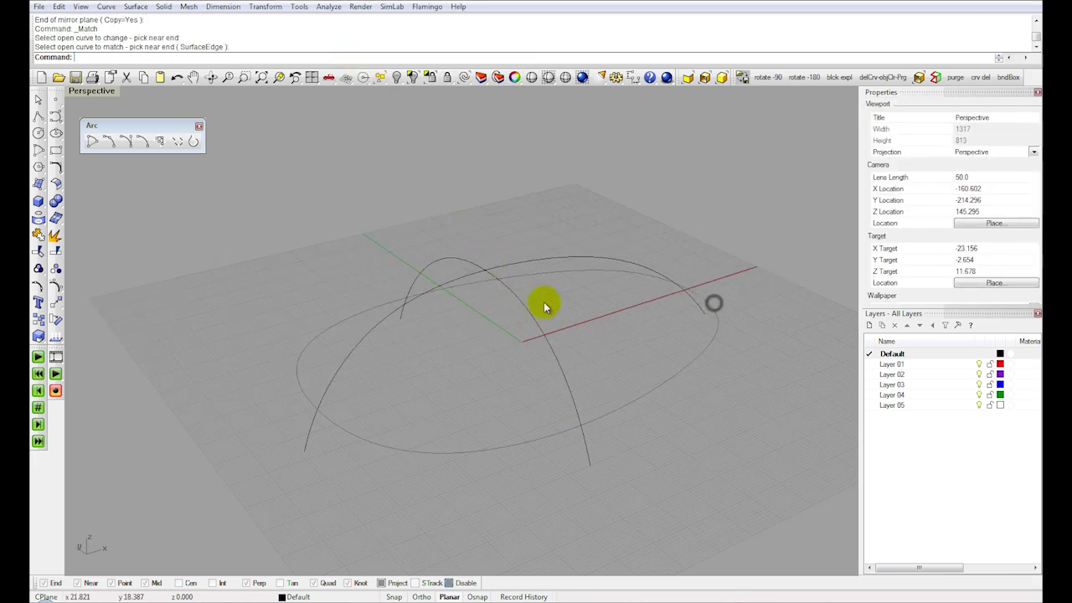
Step: Join the two matched half arcs into one cross arc
{"action": "left_click", "coordinate": [482, 283]}
{"action": "left_click", "coordinate": [57, 238]}
{"action": "mouse_move", "coordinate": [459, 252]}
{"action": "right_mouse_down"}
{"action": "mouse_move", "coordinate": [457, 225]}
{"action": "mouse_move", "coordinate": [445, 234]}
{"action": "mouse_move", "coordinate": [461, 244]}
{"action": "right_mouse_up"}
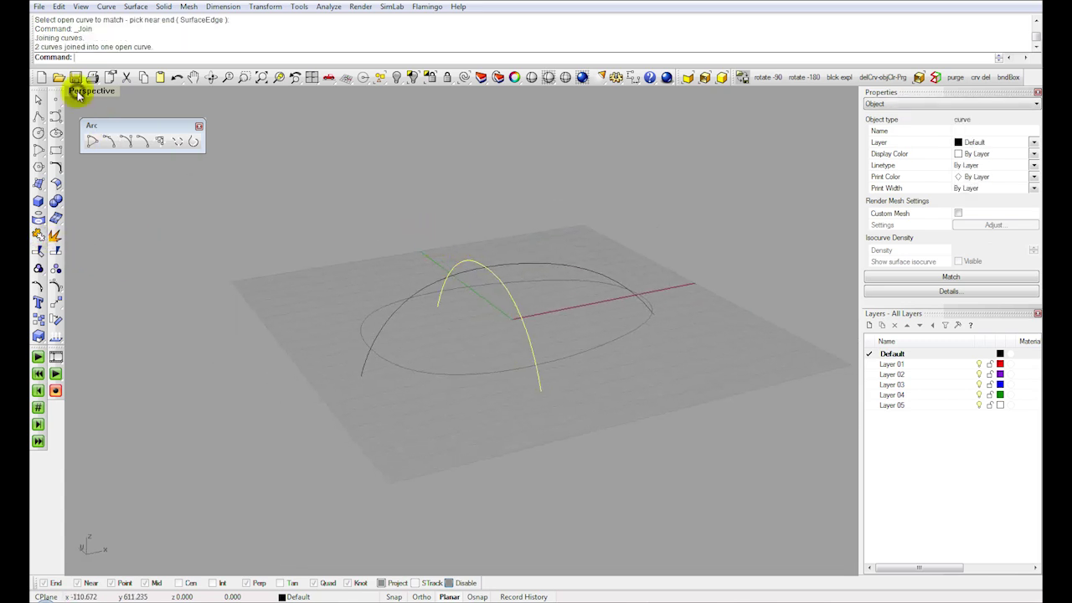
Step: Copy the joined cross arc from its top point to both lower ends of the profile, with object snaps on and Project off
{"action": "double_click", "coordinate": [77, 94]}
{"action": "right_click_drag", "start_coordinate": [262, 526], "coordinate": [252, 471]}
{"action": "scroll", "coordinate": [252, 471], "scroll_direction": "down", "scroll_amount": 3}
{"action": "left_click", "coordinate": [625, 203]}
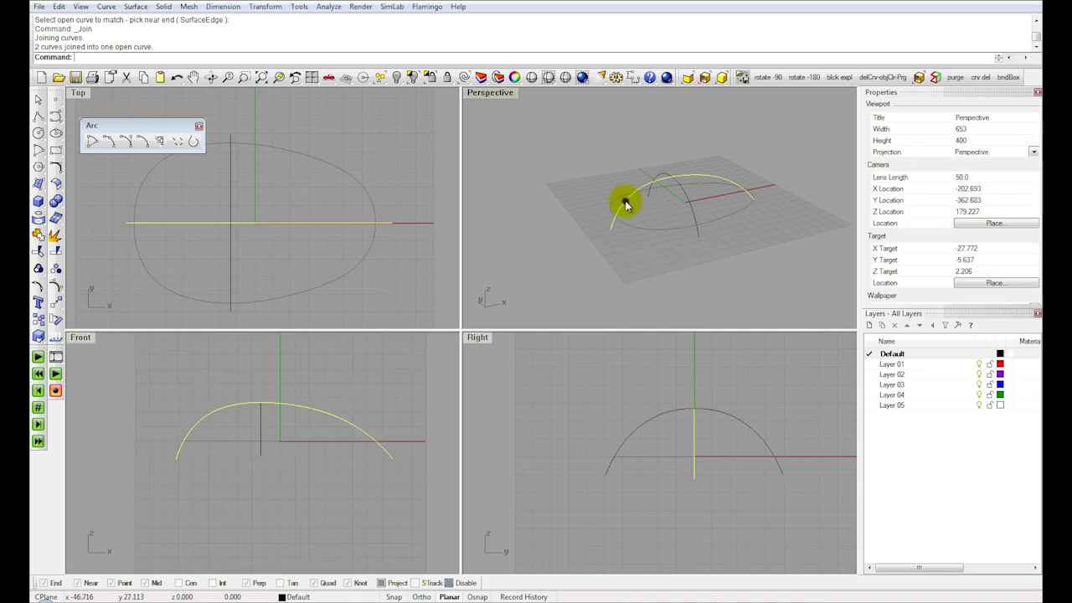
{"action": "left_click", "coordinate": [691, 207]}
{"action": "double_click", "coordinate": [490, 93]}
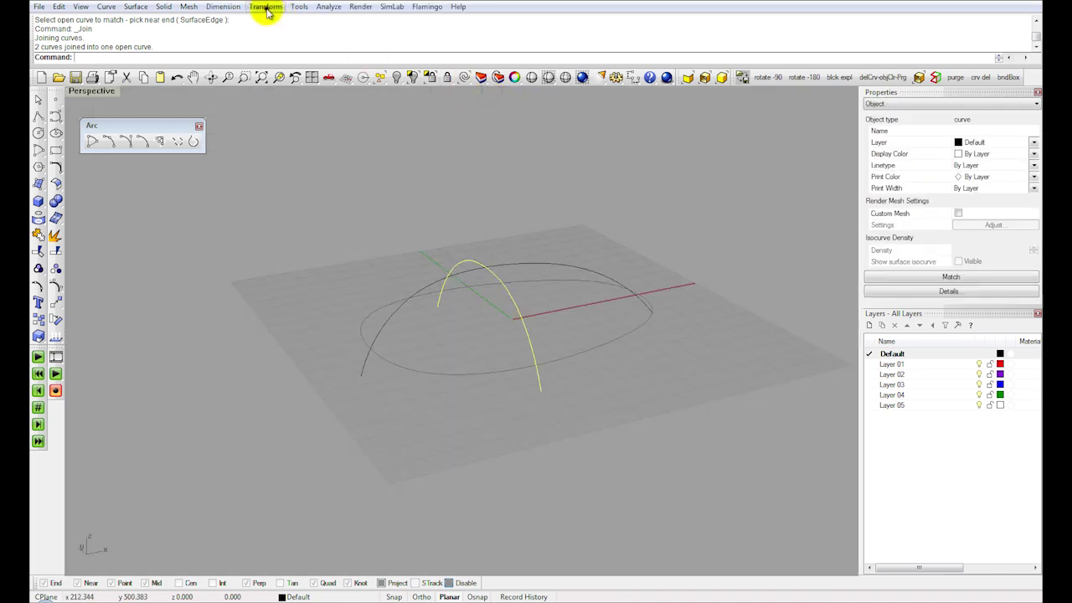
{"action": "left_click", "coordinate": [265, 7]}
{"action": "left_click", "coordinate": [279, 37]}
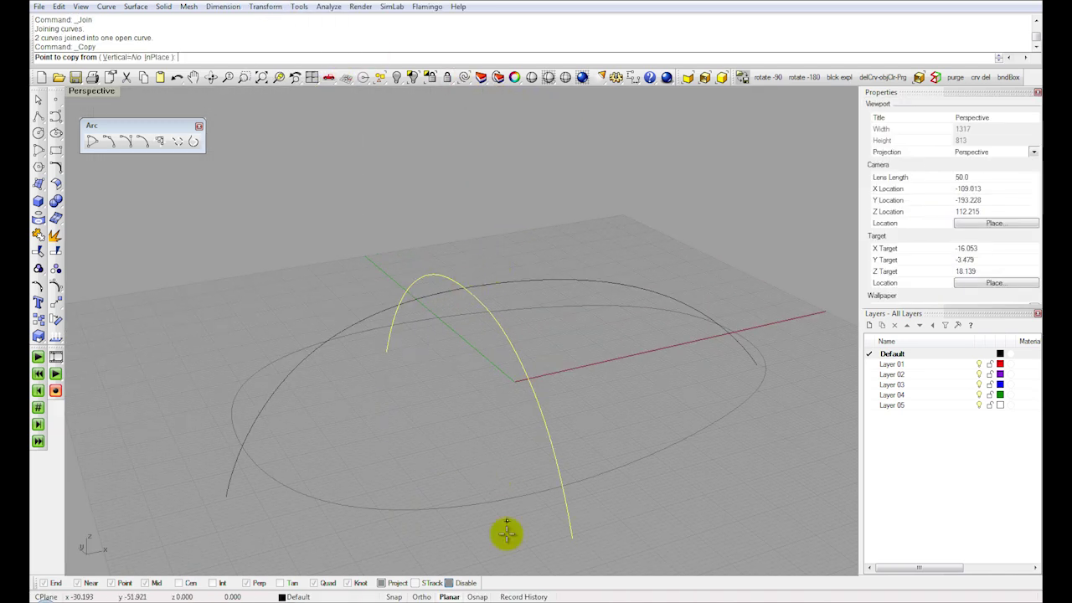
{"action": "left_click", "coordinate": [467, 582]}
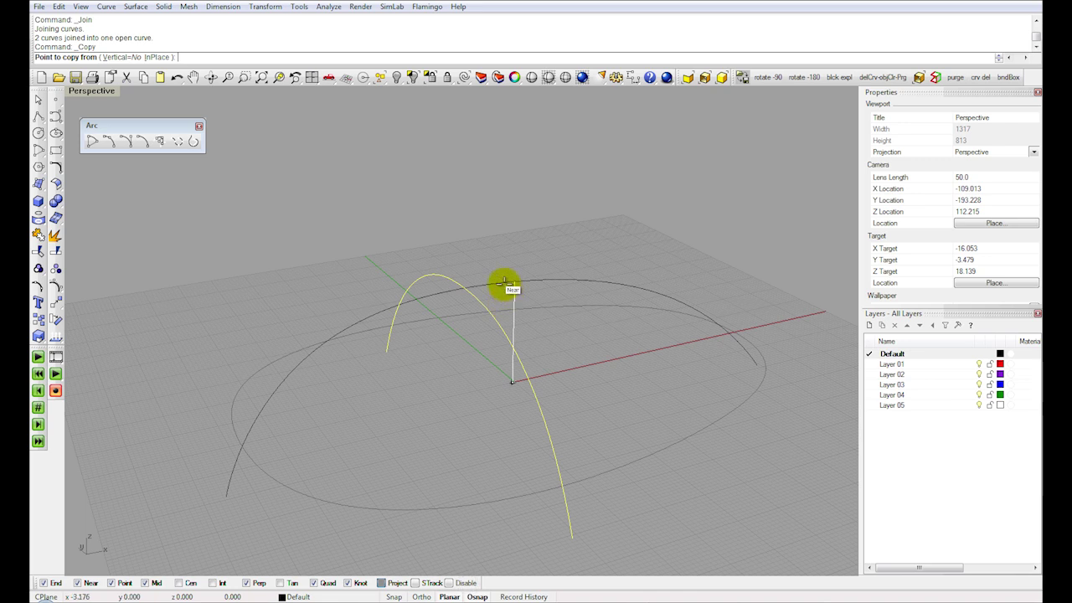
{"action": "left_click", "coordinate": [395, 583]}
{"action": "left_click", "coordinate": [465, 285]}
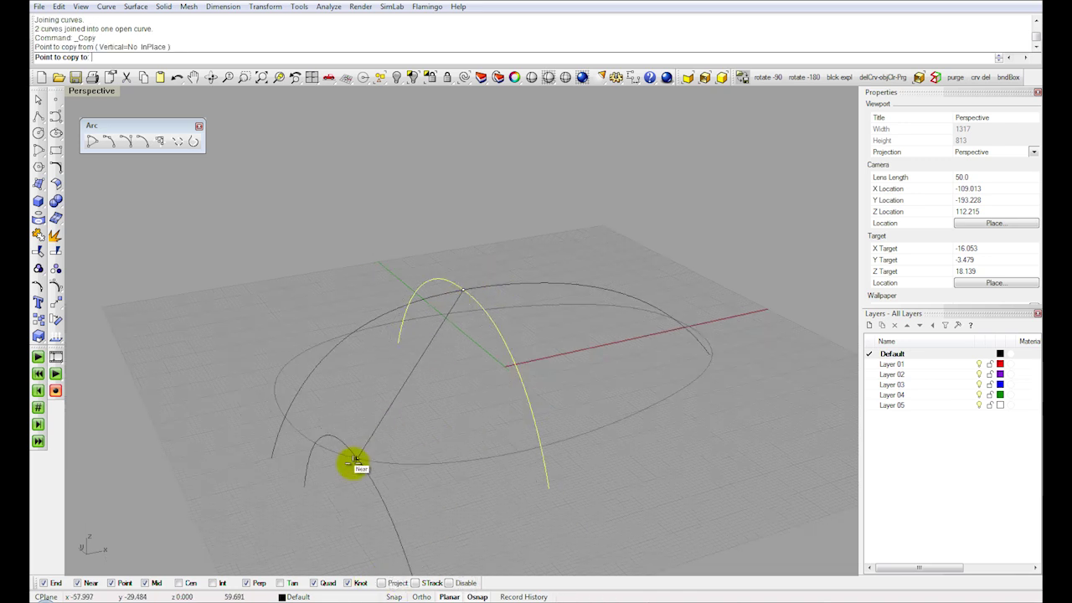
{"action": "left_click", "coordinate": [274, 459]}
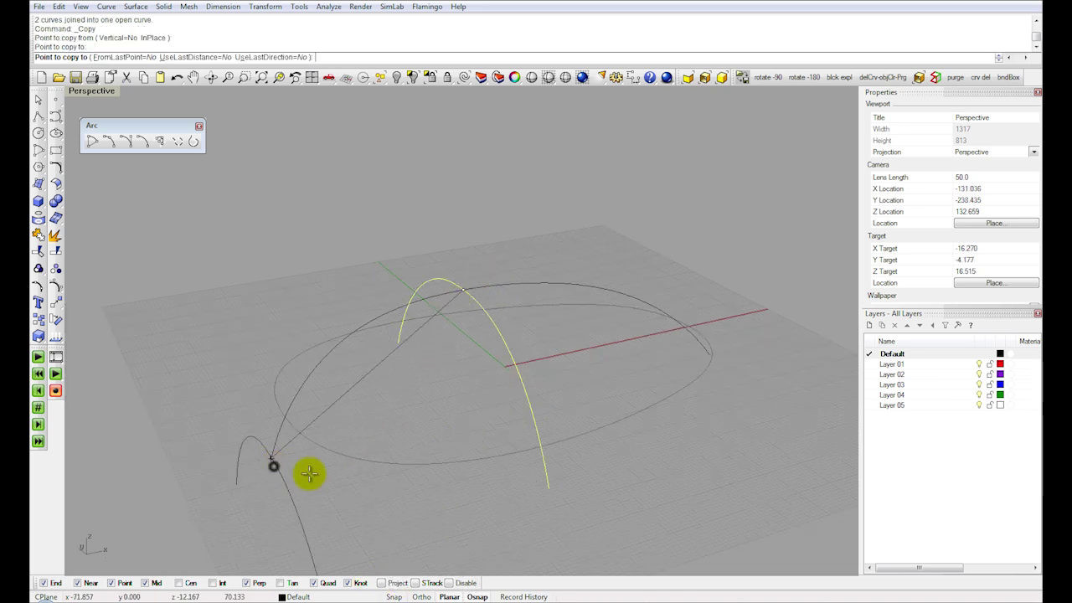
{"action": "left_click", "coordinate": [710, 356]}
{"action": "right_click", "coordinate": [712, 360]}
Step: Flatten both end arcs vertically with Scale 1-D in the Front view to a factor of about 0.335, using the profile's +X end as origin
{"action": "scroll", "coordinate": [682, 360], "scroll_direction": "down", "scroll_amount": 4}
{"action": "right_click_drag", "start_coordinate": [636, 366], "coordinate": [637, 319], "text": "shift"}
{"action": "left_click", "coordinate": [439, 407]}
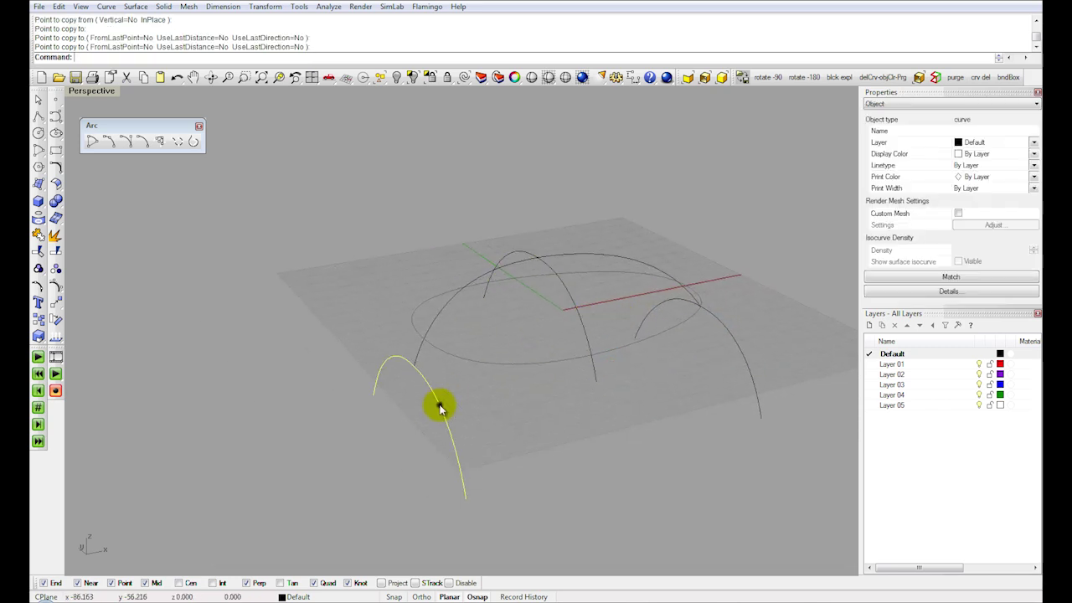
{"action": "double_click", "coordinate": [86, 92]}
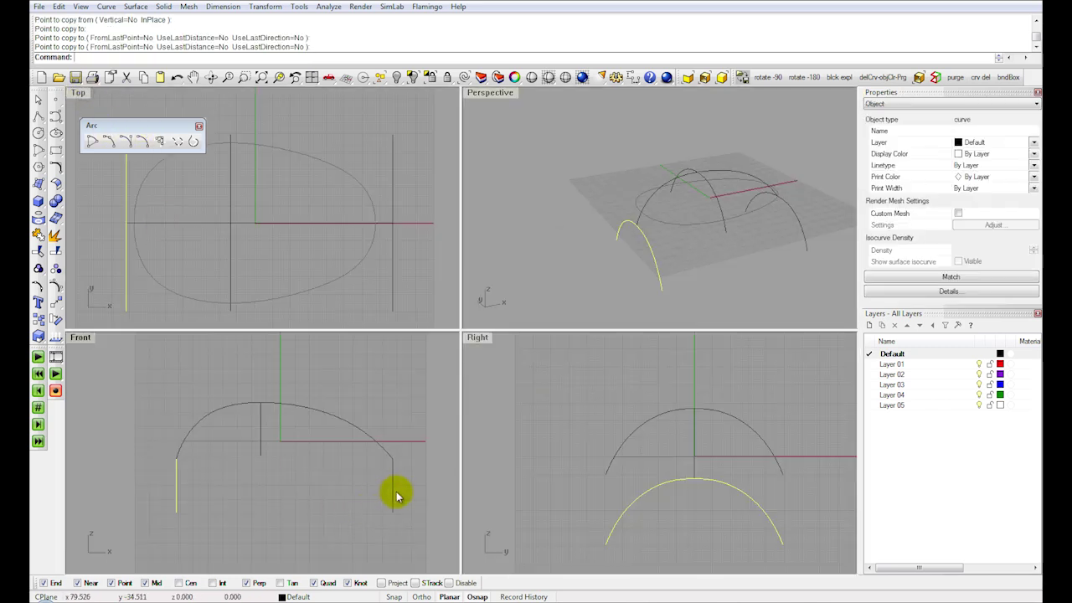
{"action": "left_click", "coordinate": [265, 6]}
{"action": "mouse_move", "coordinate": [352, 76]}
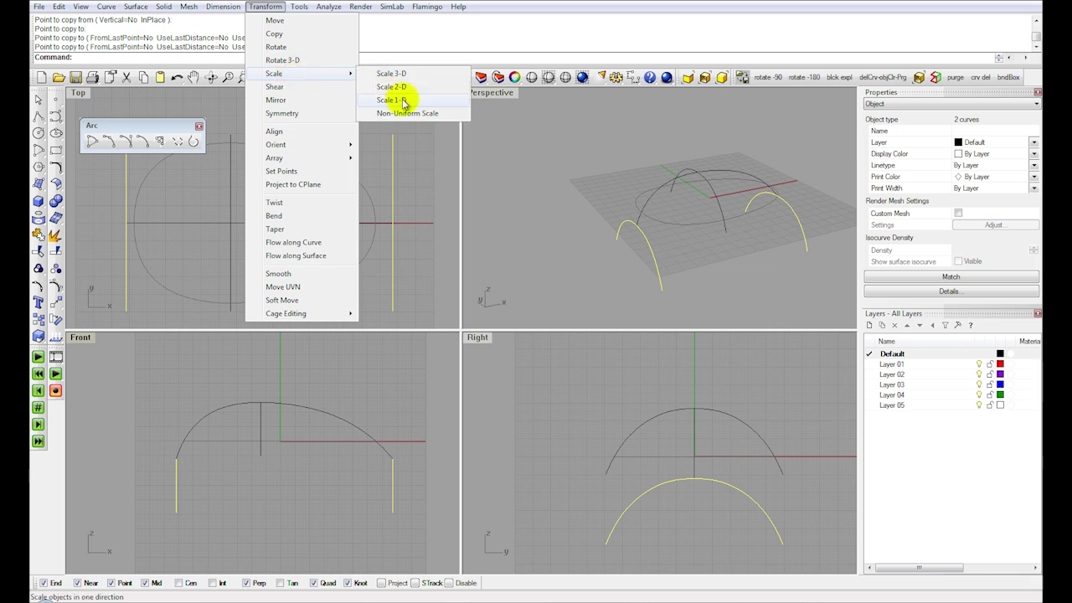
{"action": "left_click", "coordinate": [400, 92]}
{"action": "left_click", "coordinate": [393, 457]}
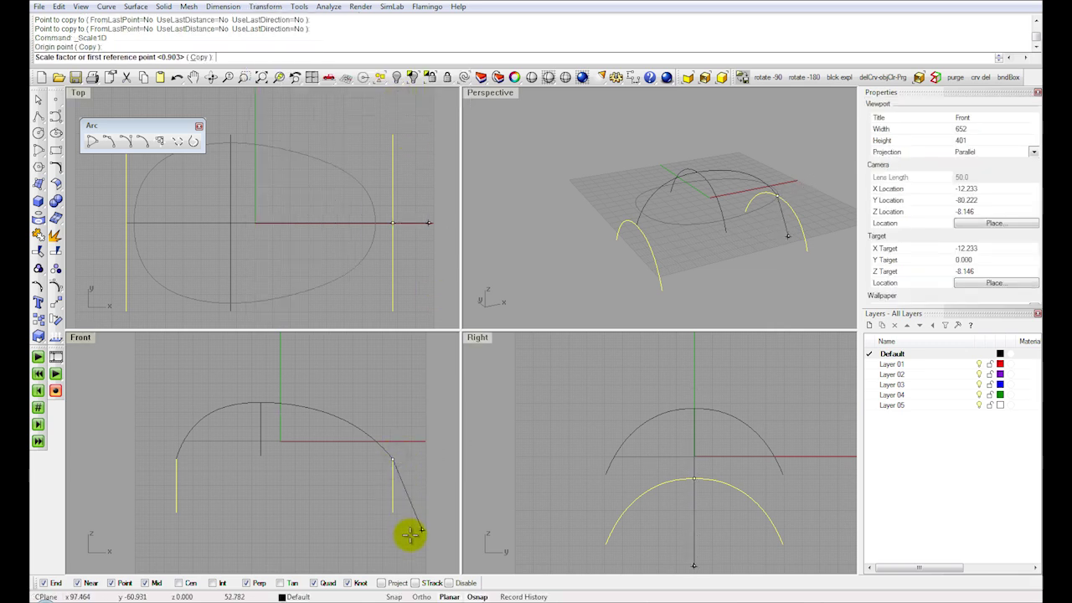
{"action": "left_click", "coordinate": [405, 540]}
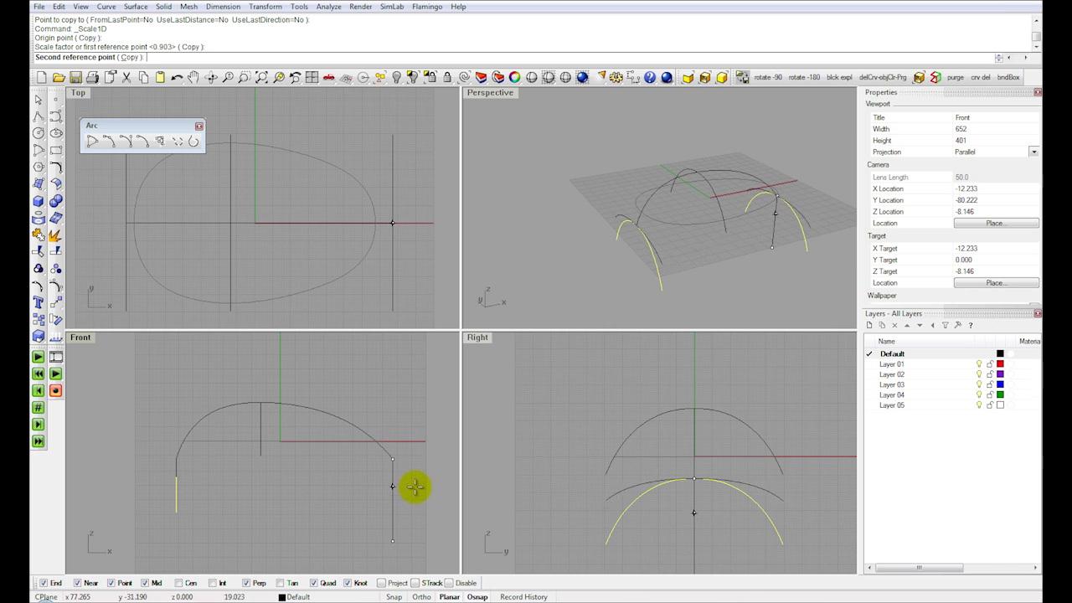
{"action": "left_click", "coordinate": [415, 486]}
{"action": "right_click_drag", "start_coordinate": [650, 246], "coordinate": [696, 265]}
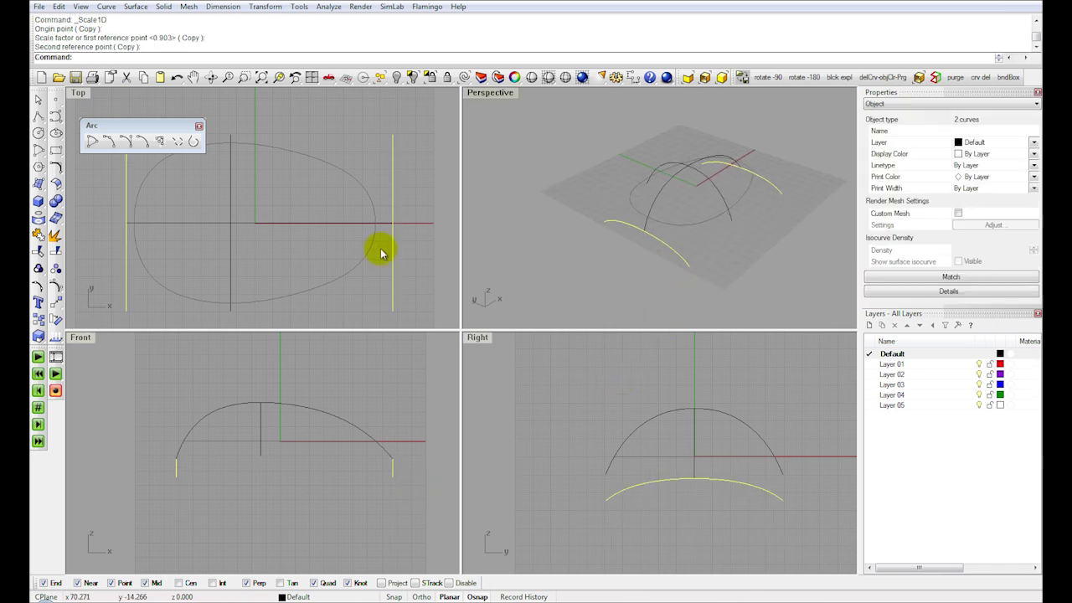
Step: Narrow the +X end arc along Y with Scale 1-D in the Top view to a factor of about 0.576, from its midpoint
{"action": "right_click_drag", "start_coordinate": [381, 254], "coordinate": [366, 231]}
{"action": "left_click", "coordinate": [369, 232]}
{"action": "left_click", "coordinate": [340, 192]}
{"action": "right_click", "coordinate": [342, 62]}
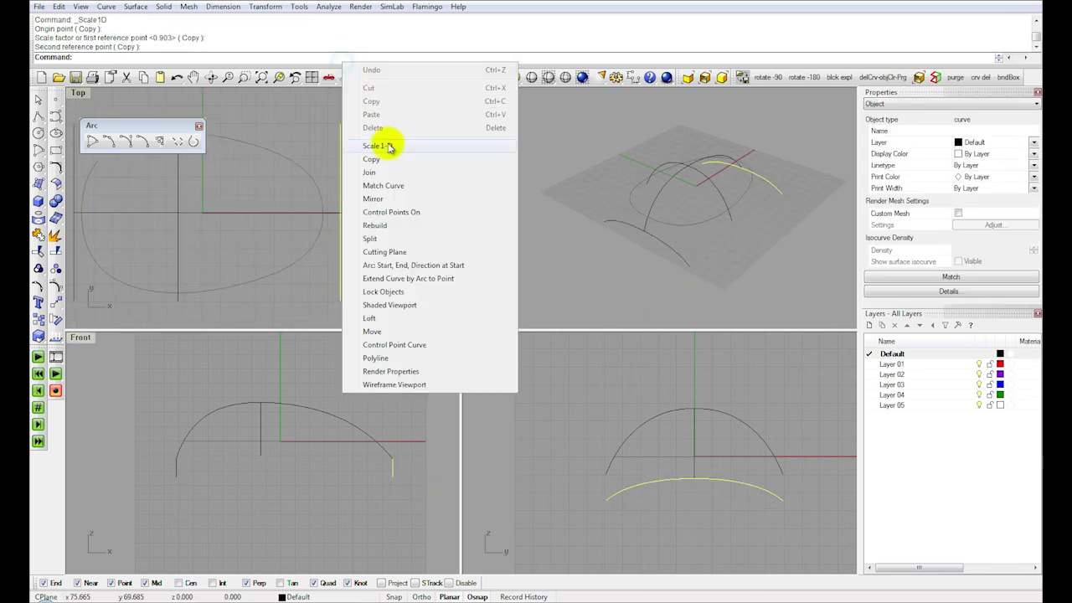
{"action": "left_click", "coordinate": [389, 147]}
{"action": "left_click", "coordinate": [335, 228]}
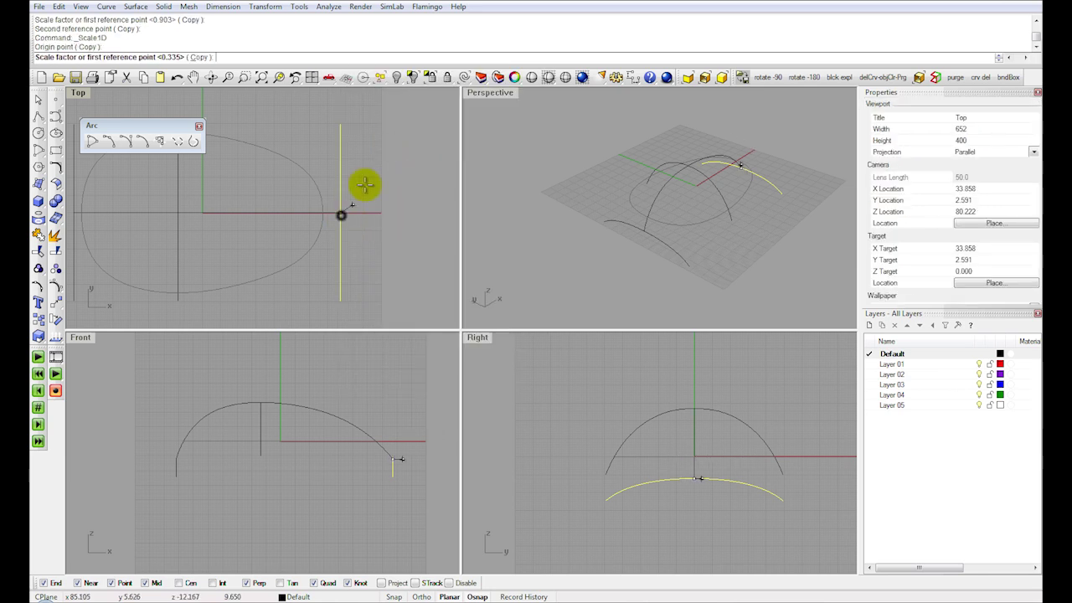
{"action": "left_click", "coordinate": [351, 114]}
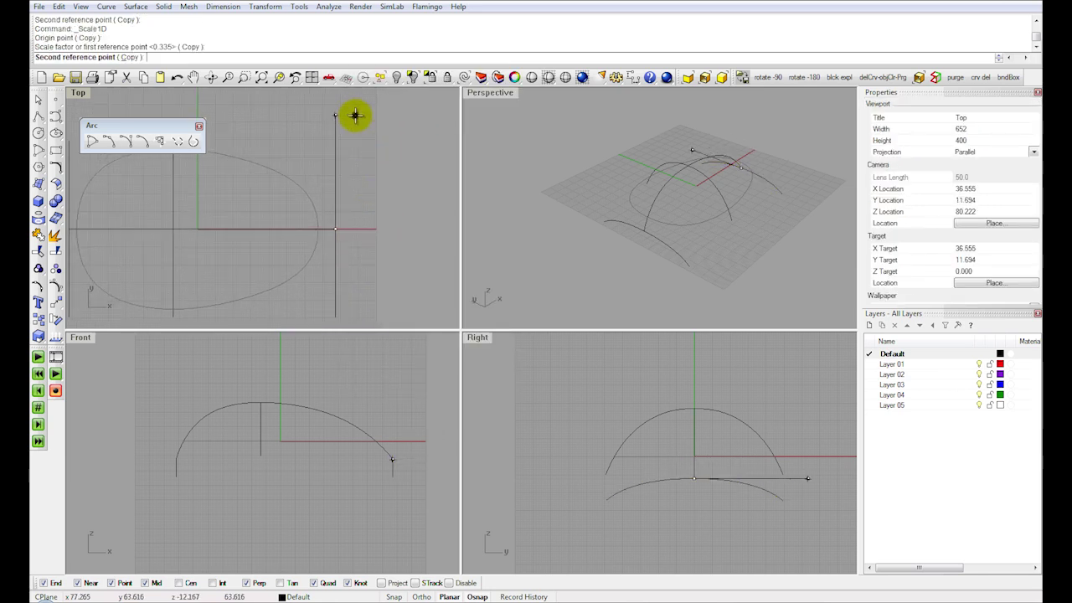
{"action": "left_click", "coordinate": [366, 167]}
{"action": "scroll", "coordinate": [366, 166], "scroll_direction": "down", "scroll_amount": 4}
{"action": "right_click_drag", "start_coordinate": [323, 189], "coordinate": [359, 190]}
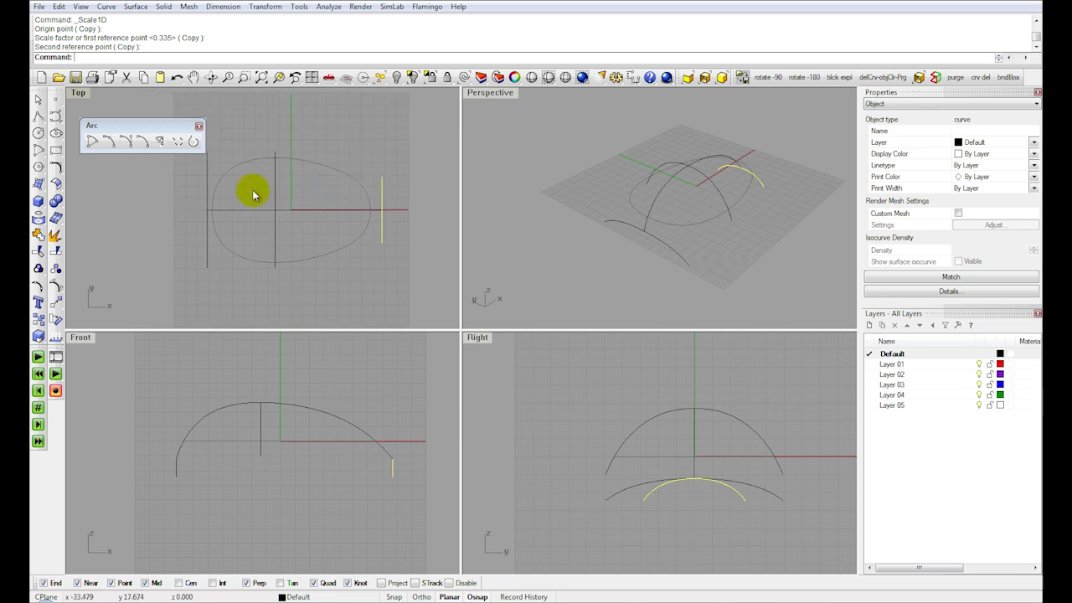
Step: Narrow the -X end arc slightly along Y with Scale 1-D in the Top view, using its midpoint on the profile as origin
{"action": "right_click_drag", "start_coordinate": [215, 182], "coordinate": [252, 235]}
{"action": "left_click", "coordinate": [241, 173]}
{"action": "right_click", "coordinate": [204, 201]}
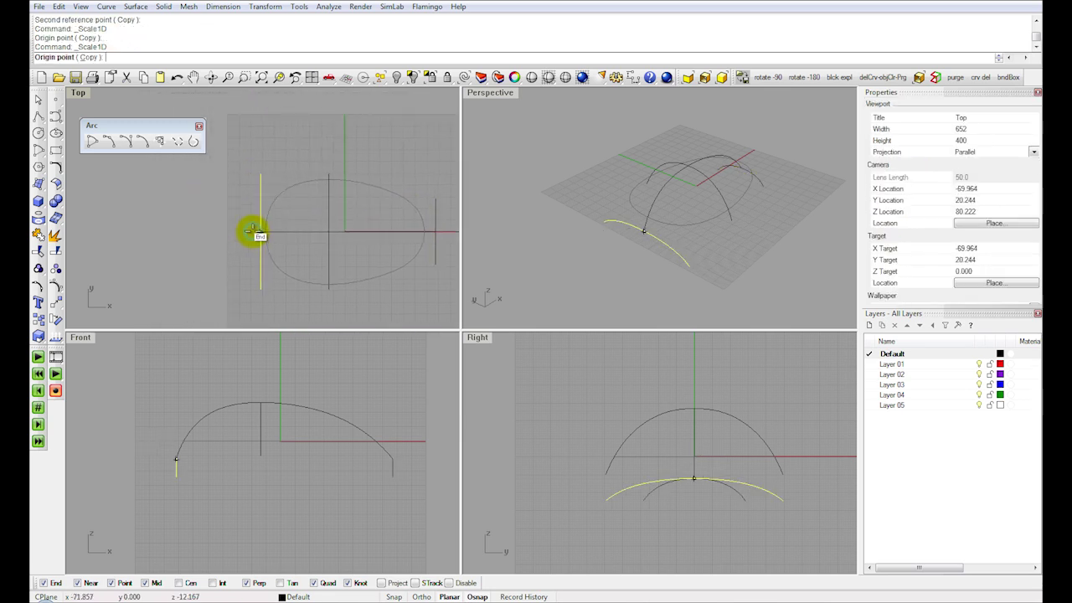
{"action": "left_click", "coordinate": [253, 231]}
{"action": "left_click", "coordinate": [252, 151]}
{"action": "left_click", "coordinate": [241, 151]}
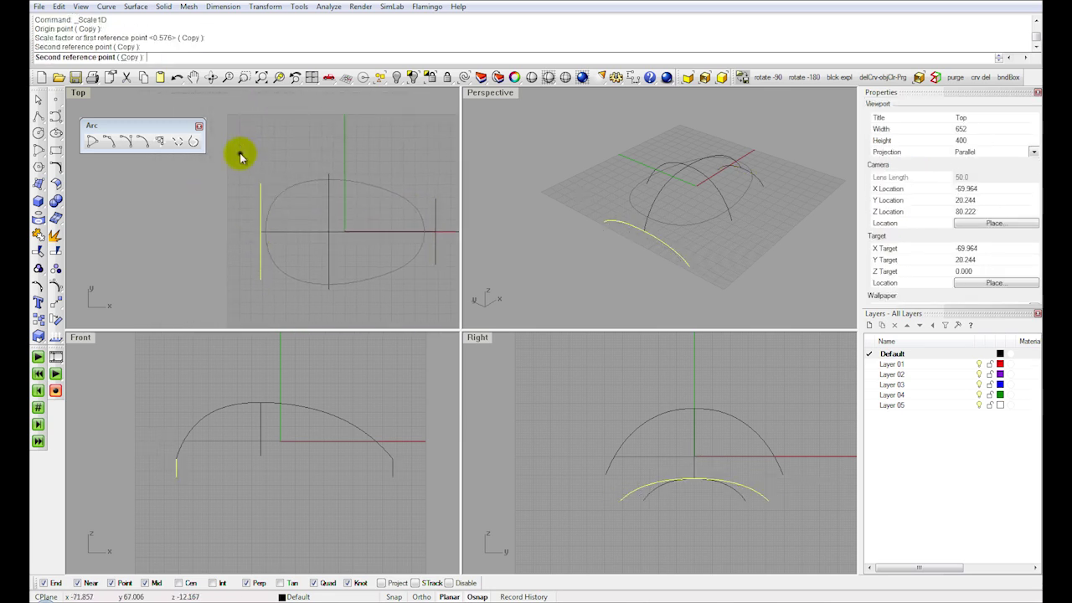
Step: Rotate the -X end arc in the Front view about the profile's end, swinging its lower ends inward under the body
{"action": "right_click_drag", "start_coordinate": [598, 232], "coordinate": [559, 215]}
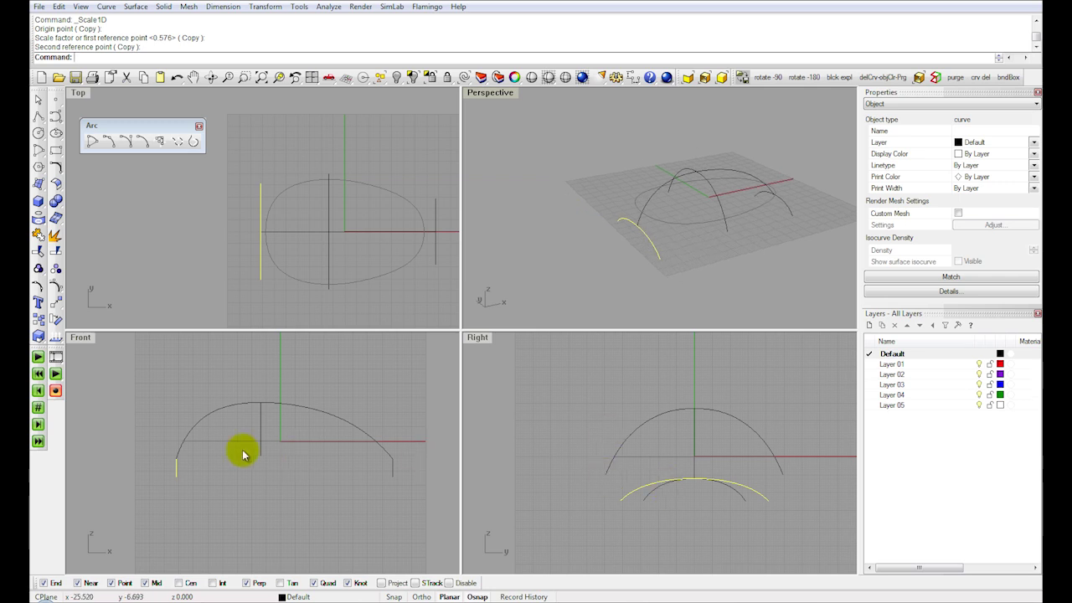
{"action": "scroll", "coordinate": [210, 455], "scroll_direction": "up", "scroll_amount": 1}
{"action": "left_click", "coordinate": [265, 6]}
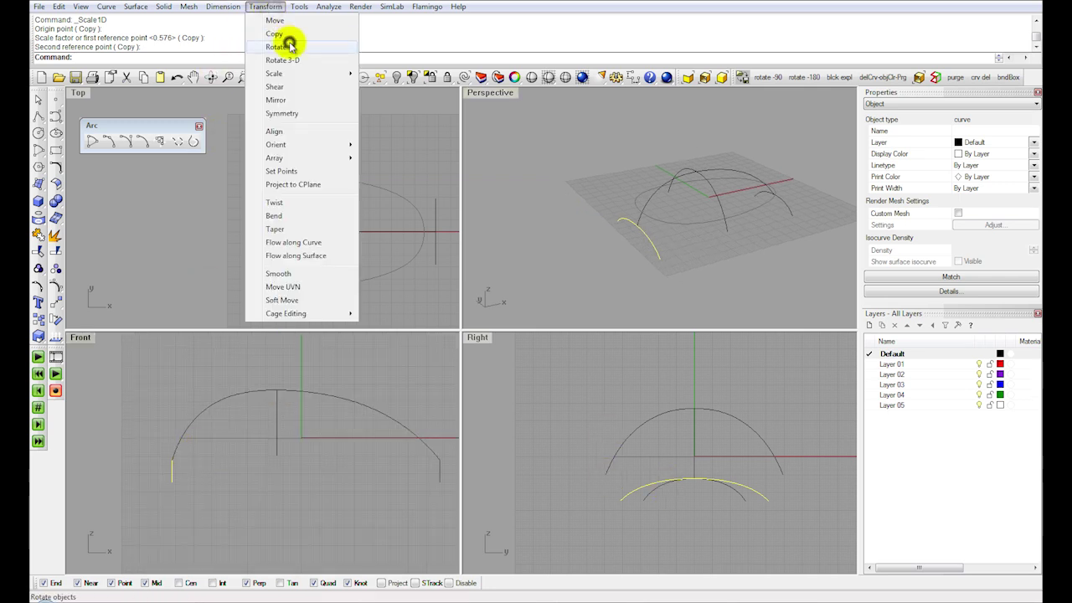
{"action": "left_click", "coordinate": [289, 47]}
{"action": "left_click", "coordinate": [170, 453]}
{"action": "left_click", "coordinate": [225, 522]}
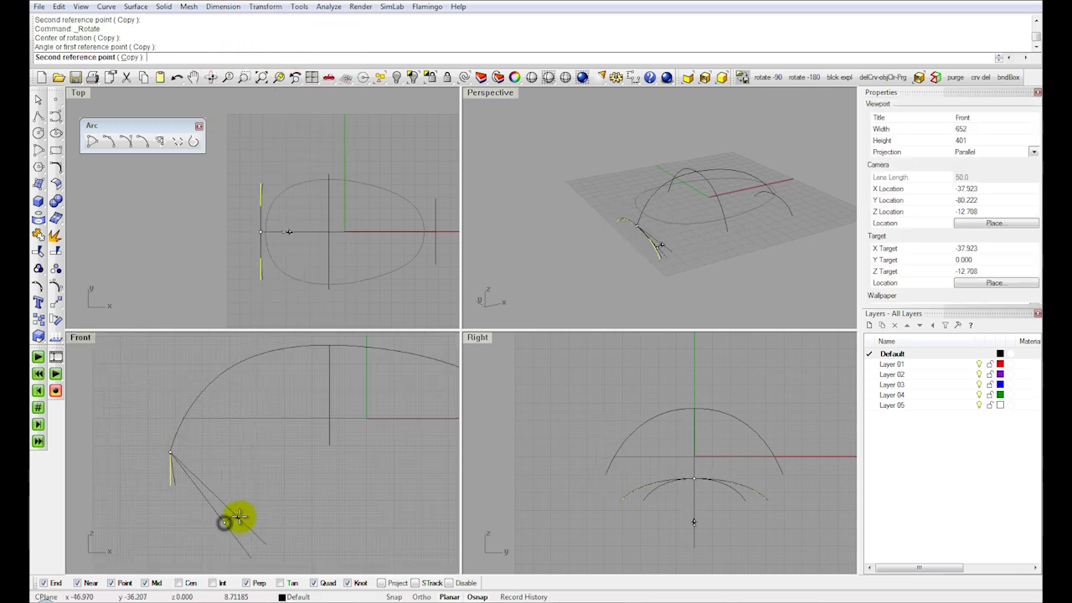
{"action": "left_click", "coordinate": [263, 497]}
Step: Rotate the +X end arc in the Front view about 30 degrees around the profile's end, swinging its lower ends inward
{"action": "scroll", "coordinate": [298, 466], "scroll_direction": "down", "scroll_amount": 4}
{"action": "right_click_drag", "start_coordinate": [339, 455], "coordinate": [219, 443]}
{"action": "scroll", "coordinate": [356, 452], "scroll_direction": "up", "scroll_amount": 4}
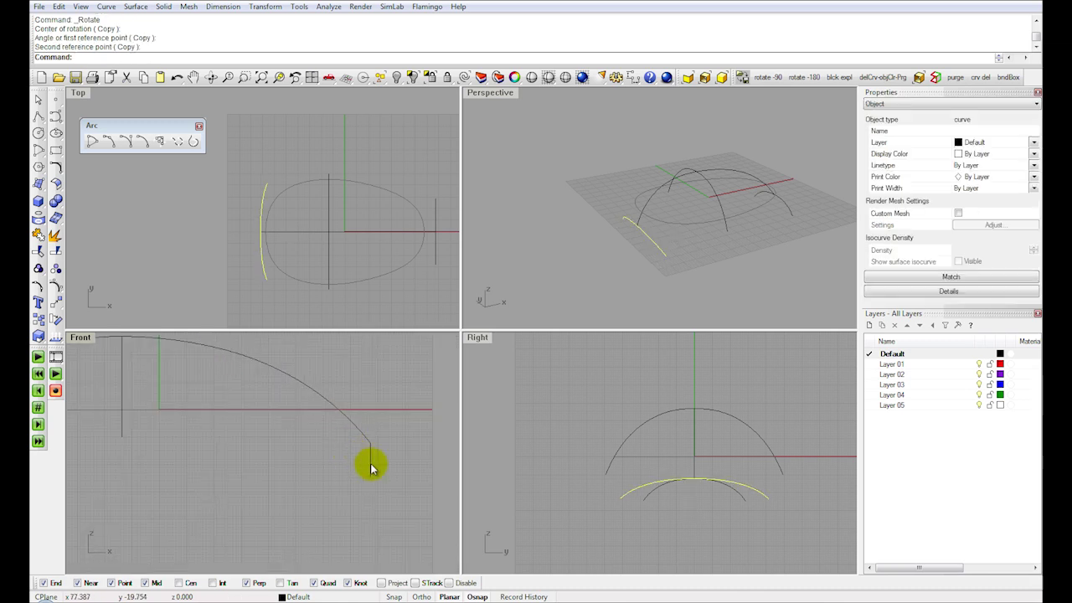
{"action": "right_click", "coordinate": [371, 461]}
{"action": "left_click", "coordinate": [370, 442]}
{"action": "left_click", "coordinate": [411, 494]}
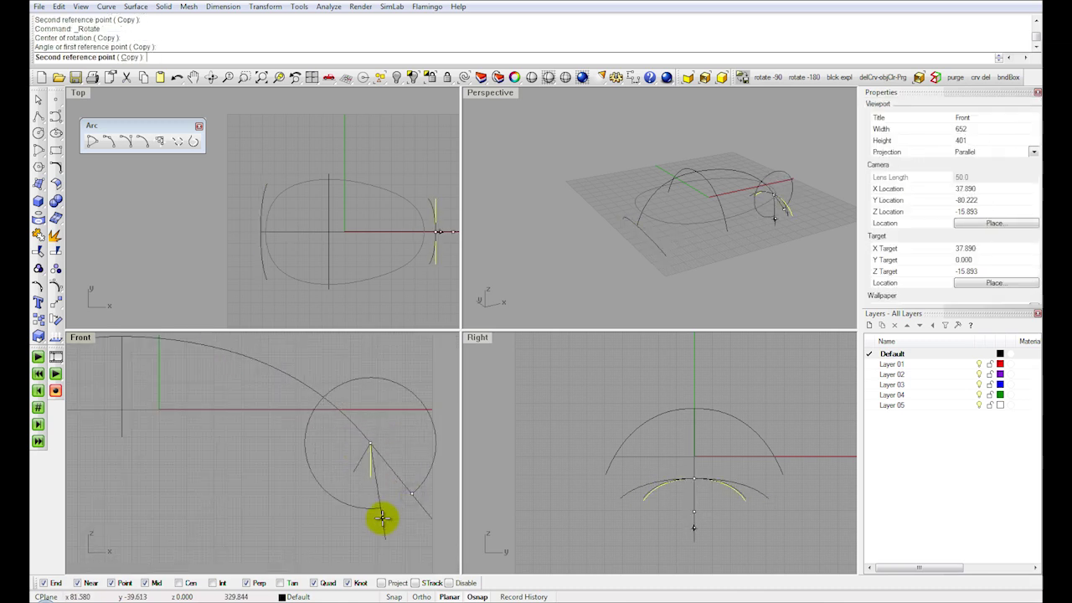
{"action": "left_click", "coordinate": [381, 518]}
Step: Draw an interpolated curve in the Perspective view through the negative-Y ends of the three cross arcs, from the -X end to the +X end
{"action": "double_click", "coordinate": [494, 93]}
{"action": "right_click_drag", "start_coordinate": [486, 179], "coordinate": [476, 429]}
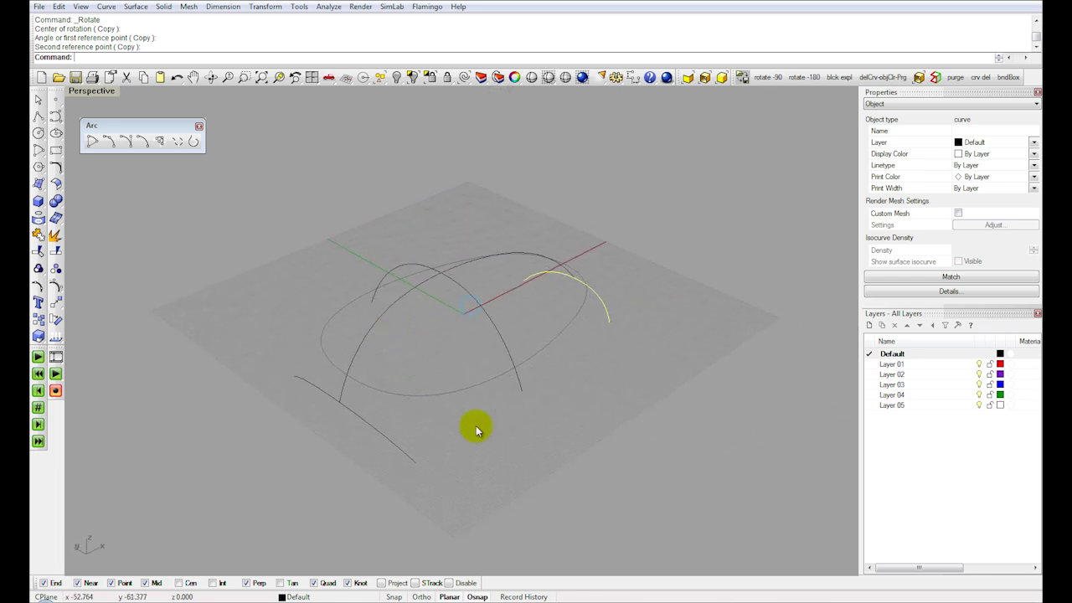
{"action": "left_click", "coordinate": [477, 431]}
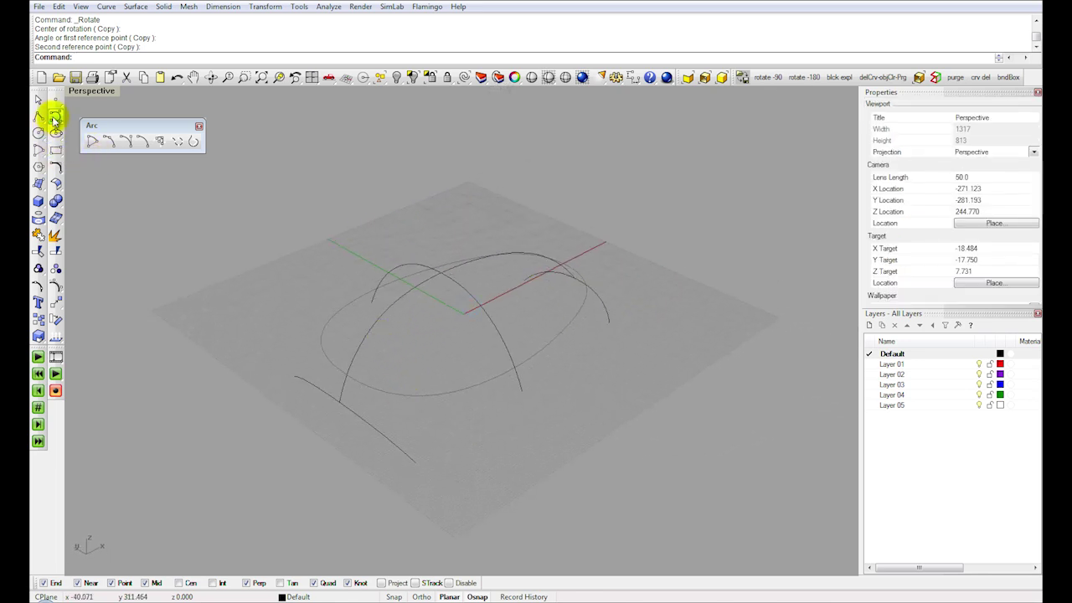
{"action": "left_click", "coordinate": [54, 120]}
{"action": "left_click_drag", "start_coordinate": [91, 116], "coordinate": [122, 180]}
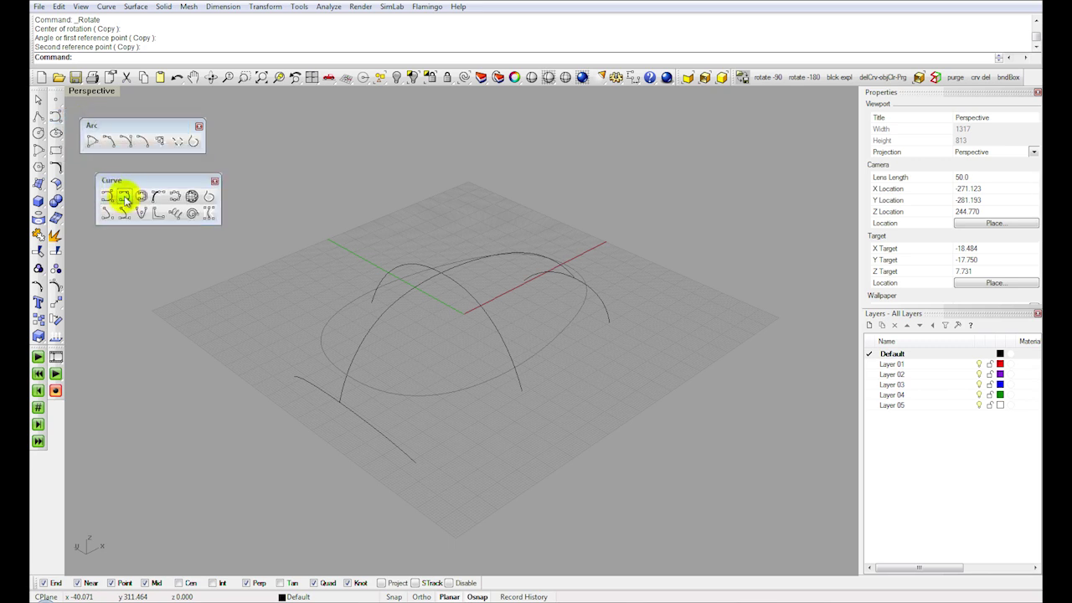
{"action": "left_click", "coordinate": [124, 198]}
{"action": "left_click", "coordinate": [426, 462]}
{"action": "left_click", "coordinate": [522, 390]}
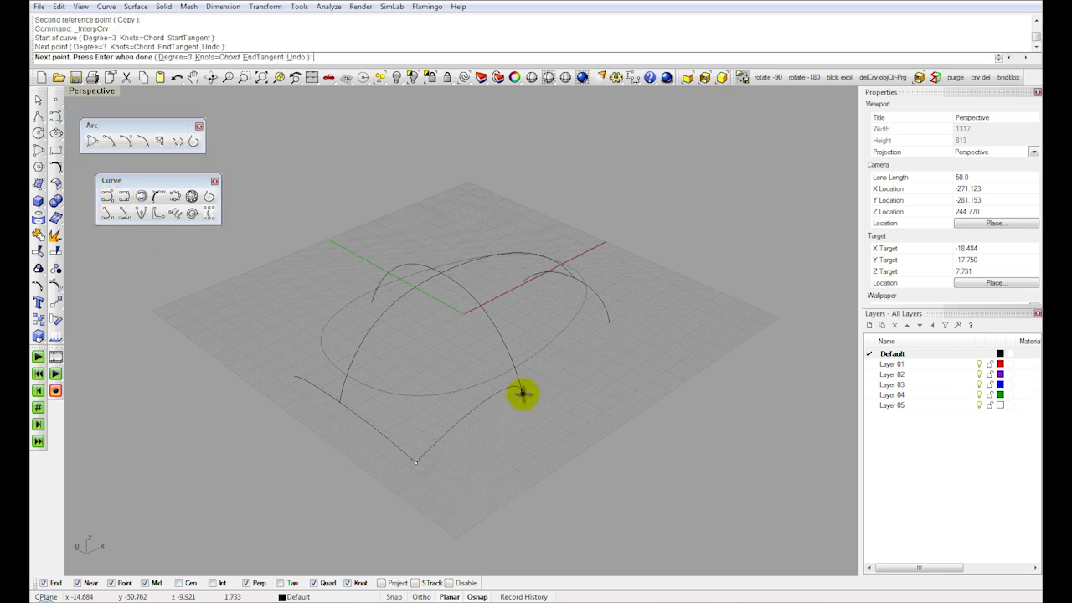
{"action": "left_click", "coordinate": [610, 326]}
{"action": "right_click", "coordinate": [613, 334]}
Step: Finish the side curve at the +X arc's negative-Y end and mirror a copy across the X axis through the origin
{"action": "left_click", "coordinate": [593, 337]}
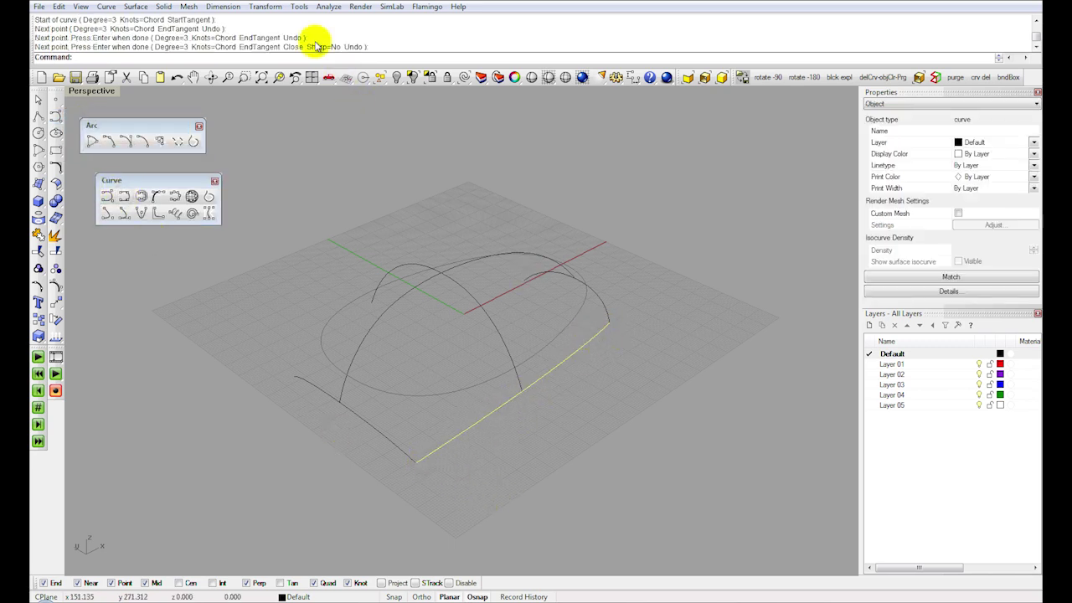
{"action": "left_click", "coordinate": [263, 6]}
{"action": "left_click", "coordinate": [281, 98]}
{"action": "type", "text": "0"}
{"action": "key", "text": "Return"}
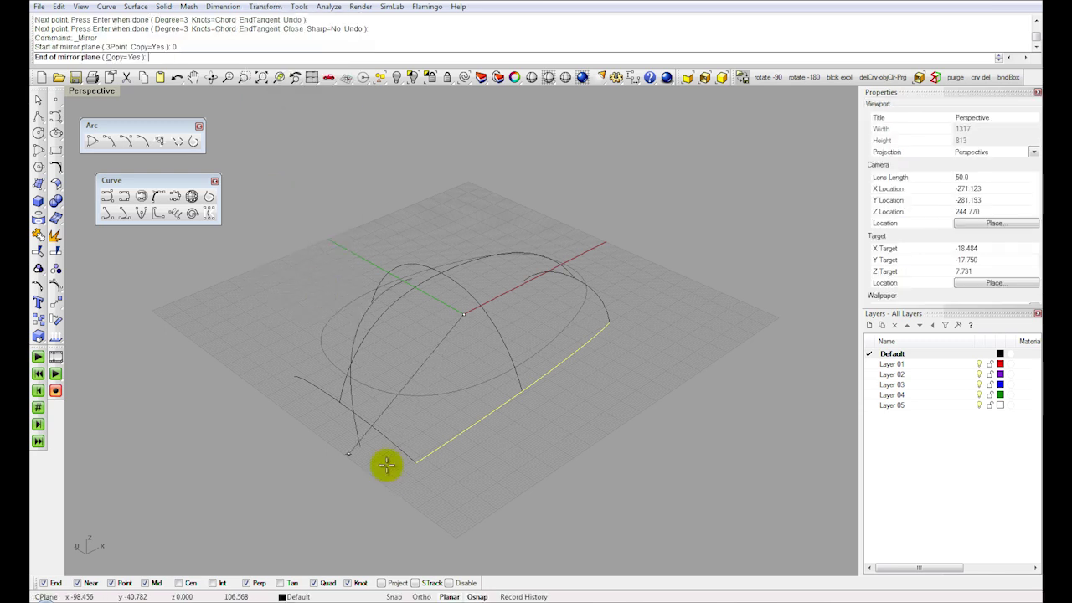
{"action": "left_click", "coordinate": [243, 461], "text": "shift"}
{"action": "mouse_move", "coordinate": [407, 402]}
{"action": "right_mouse_down"}
{"action": "mouse_move", "coordinate": [382, 380]}
{"action": "mouse_move", "coordinate": [414, 395]}
{"action": "right_mouse_up"}
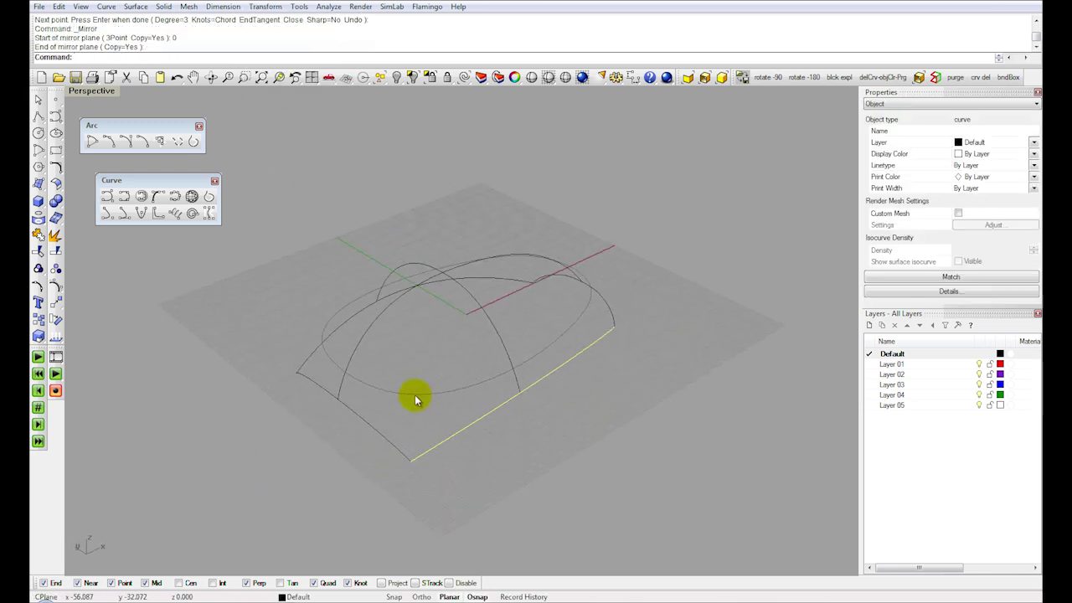
Step: Create a network surface from the six body curves with edge tolerance 0.1 and interior tolerance 0.05
{"action": "scroll", "coordinate": [413, 392], "scroll_direction": "down", "scroll_amount": 3}
{"action": "left_click_drag", "start_coordinate": [317, 228], "coordinate": [675, 501]}
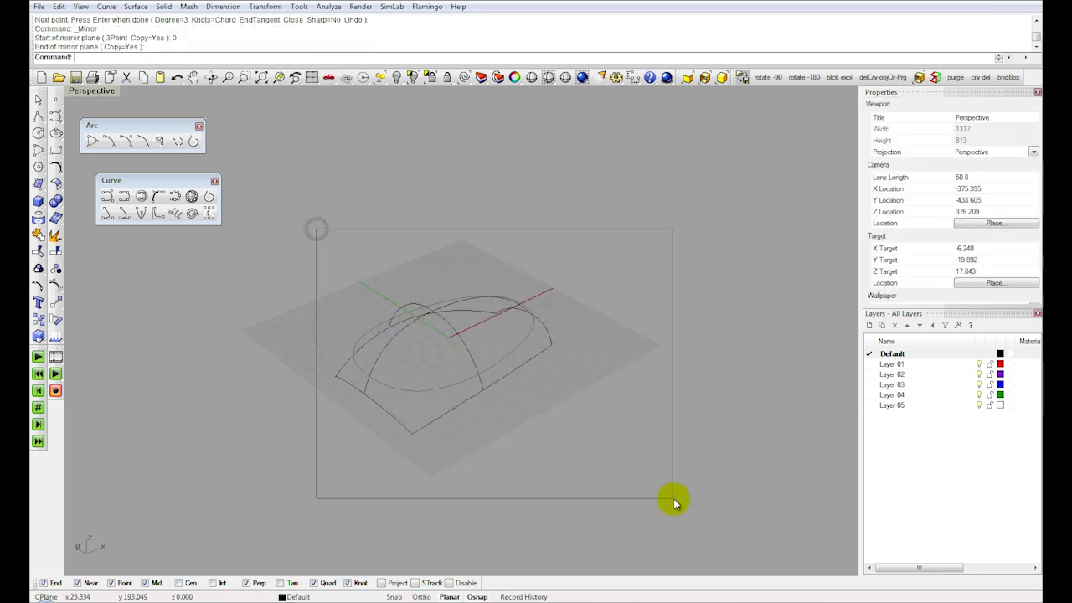
{"action": "left_click", "coordinate": [134, 7]}
{"action": "left_click", "coordinate": [189, 107]}
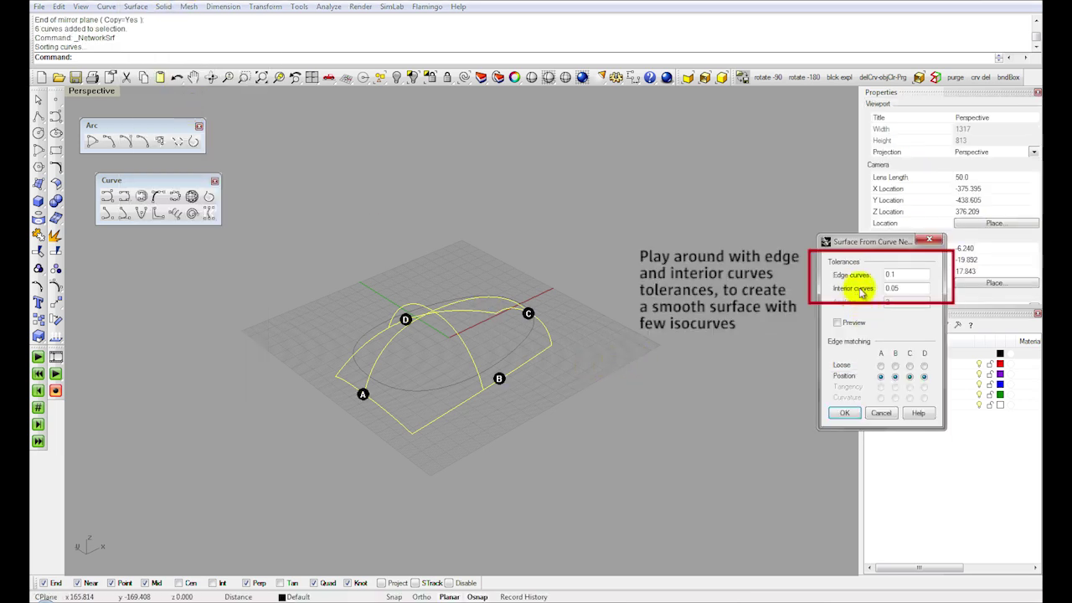
{"action": "left_click", "coordinate": [854, 323]}
{"action": "right_click_drag", "start_coordinate": [594, 323], "coordinate": [502, 348]}
{"action": "right_click", "coordinate": [575, 415]}
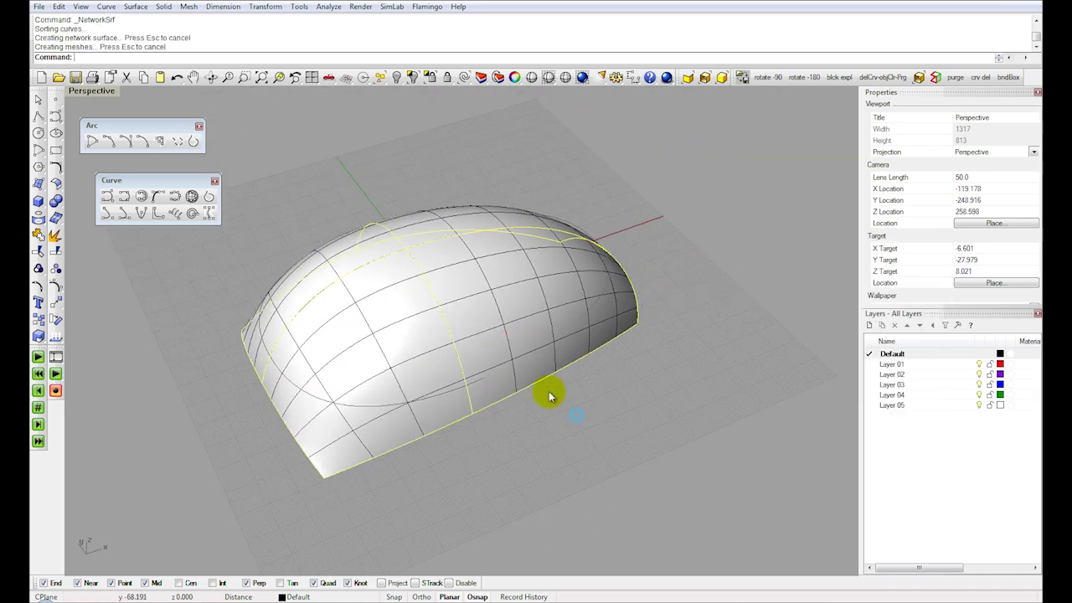
Step: Draw a shallow degree-3 control-point curve lengthwise across the body in the Front view, extending past both ends, with object snaps disabled
{"action": "double_click", "coordinate": [95, 92]}
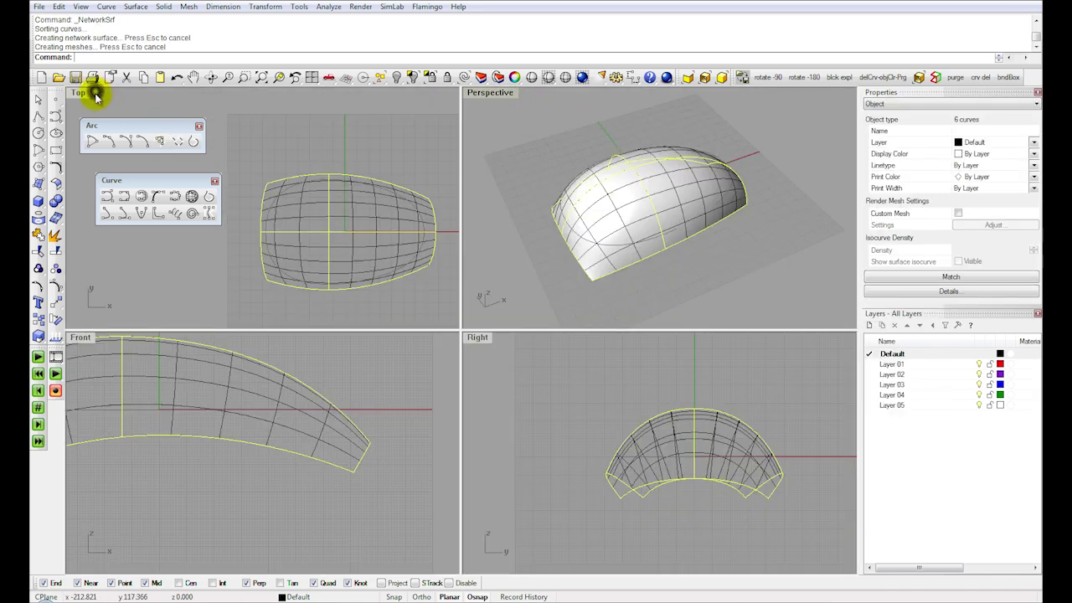
{"action": "double_click", "coordinate": [79, 337]}
{"action": "right_click_drag", "start_coordinate": [187, 343], "coordinate": [455, 397]}
{"action": "scroll", "coordinate": [474, 392], "scroll_direction": "down", "scroll_amount": 4}
{"action": "right_click_drag", "start_coordinate": [472, 342], "coordinate": [480, 367]}
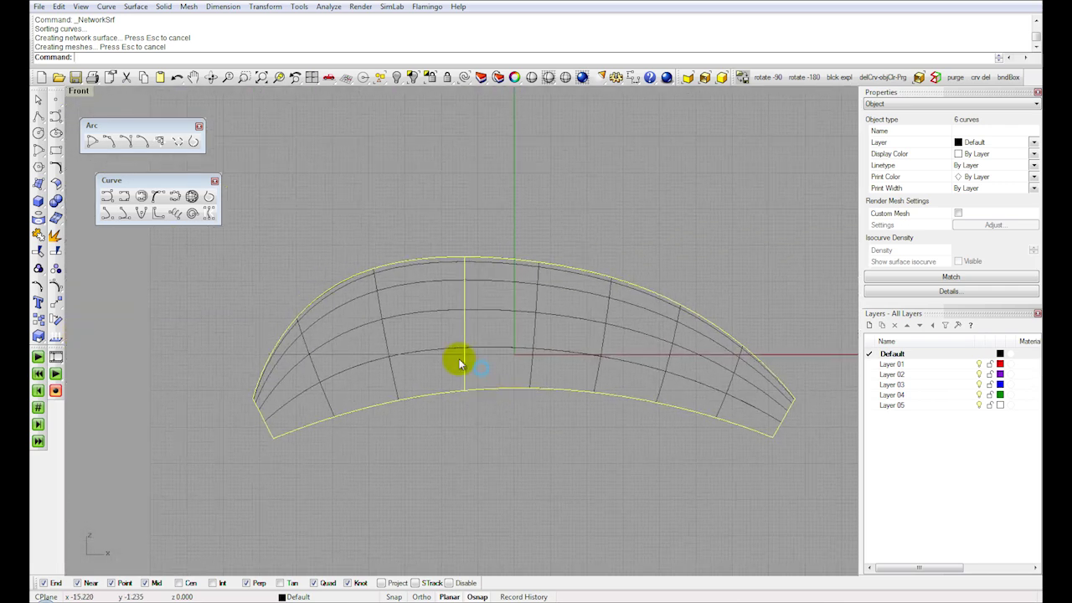
{"action": "left_click", "coordinate": [54, 117]}
{"action": "left_click", "coordinate": [452, 583]}
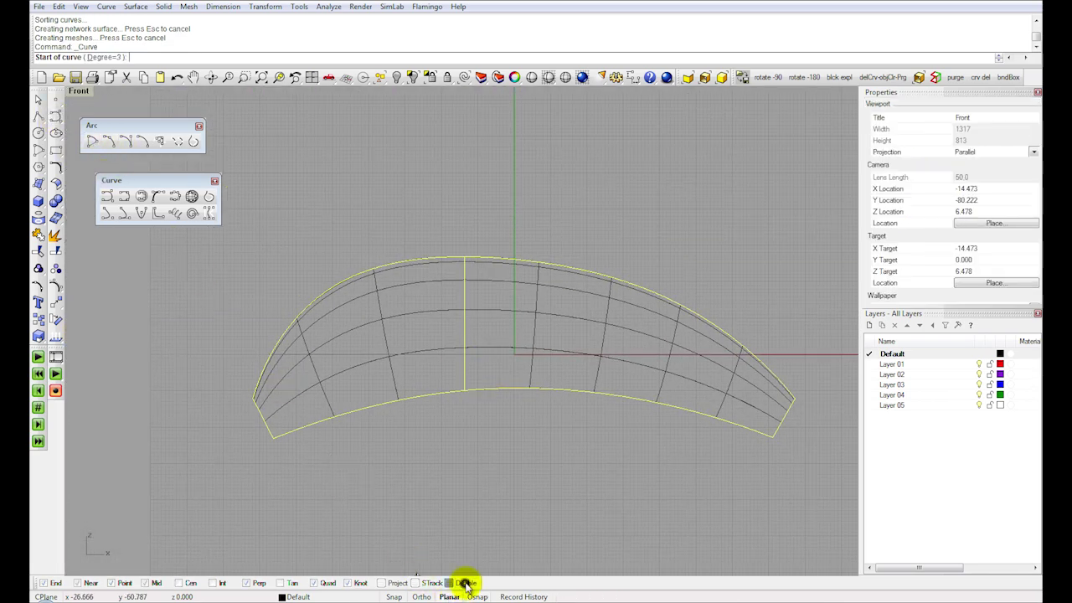
{"action": "left_click", "coordinate": [238, 333]}
{"action": "left_click", "coordinate": [408, 369]}
{"action": "left_click", "coordinate": [646, 363]}
{"action": "right_click_drag", "start_coordinate": [647, 364], "coordinate": [612, 374]}
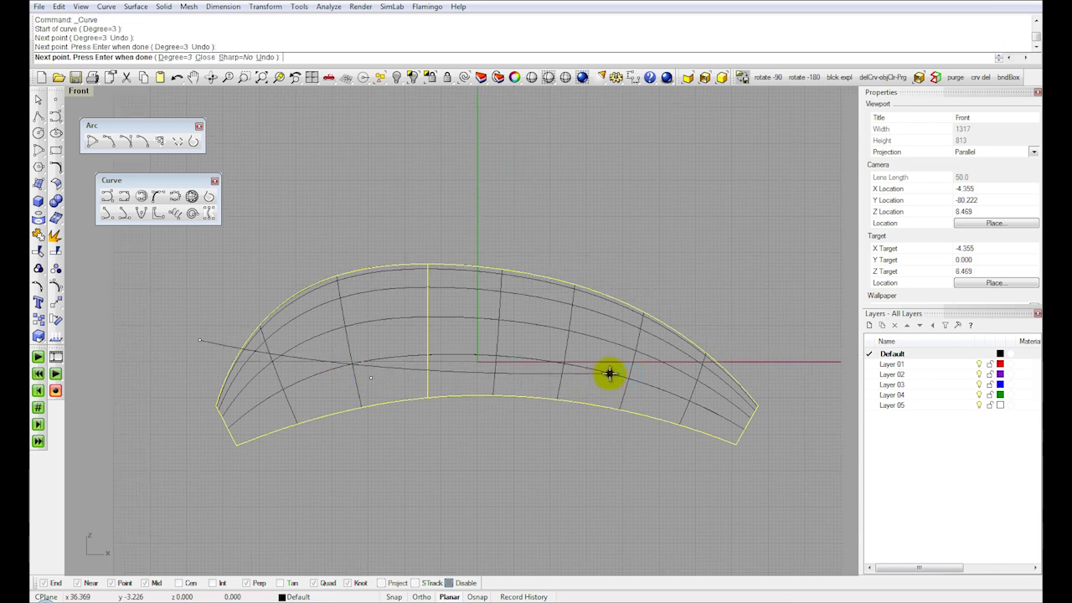
{"action": "right_click", "coordinate": [802, 336]}
Step: Reshape the Front-view curve by its control points, shifting its inner -X point outward and down and moving both ends outward
{"action": "left_click", "coordinate": [57, 287]}
{"action": "right_click_drag", "start_coordinate": [414, 428], "coordinate": [441, 447]}
{"action": "scroll", "coordinate": [438, 445], "scroll_direction": "up", "scroll_amount": 2}
{"action": "left_click_drag", "start_coordinate": [388, 388], "coordinate": [364, 393]}
{"action": "left_click_drag", "start_coordinate": [179, 347], "coordinate": [164, 347]}
{"action": "left_click_drag", "start_coordinate": [360, 394], "coordinate": [348, 400]}
{"action": "right_click_drag", "start_coordinate": [449, 400], "coordinate": [307, 411]}
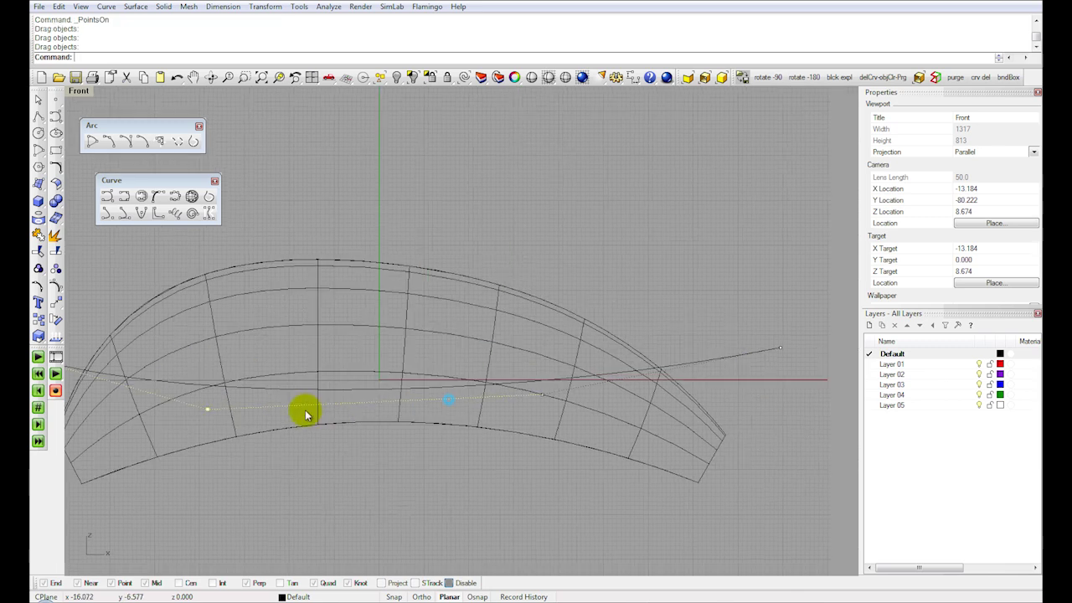
{"action": "left_click_drag", "start_coordinate": [778, 349], "coordinate": [786, 356]}
{"action": "scroll", "coordinate": [424, 408], "scroll_direction": "down", "scroll_amount": 3}
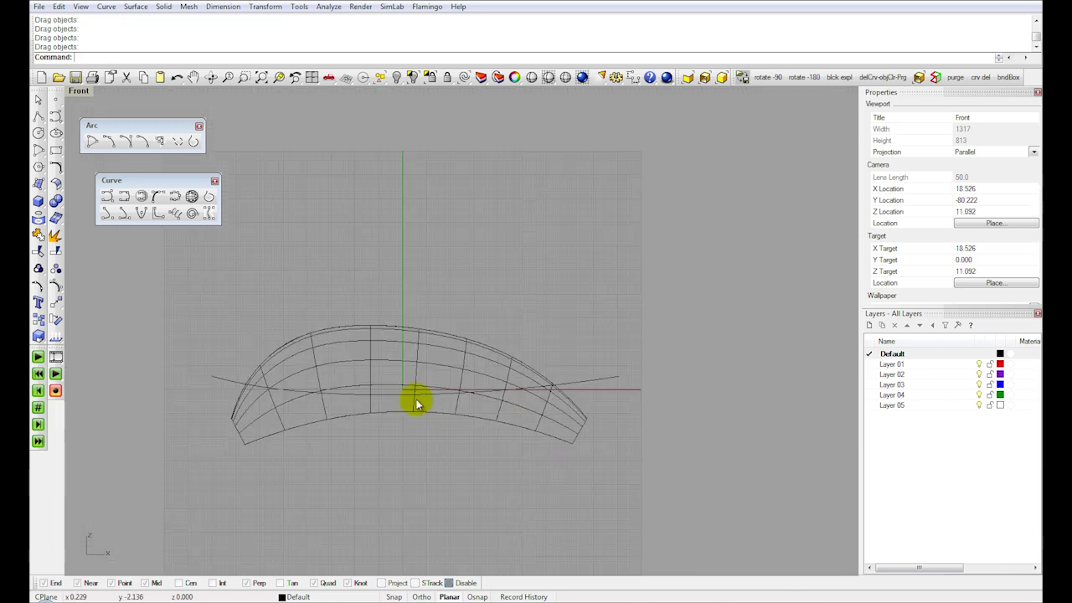
Step: Split the network surface with the lengthwise curve, picking the curve in the Front view
{"action": "double_click", "coordinate": [73, 91]}
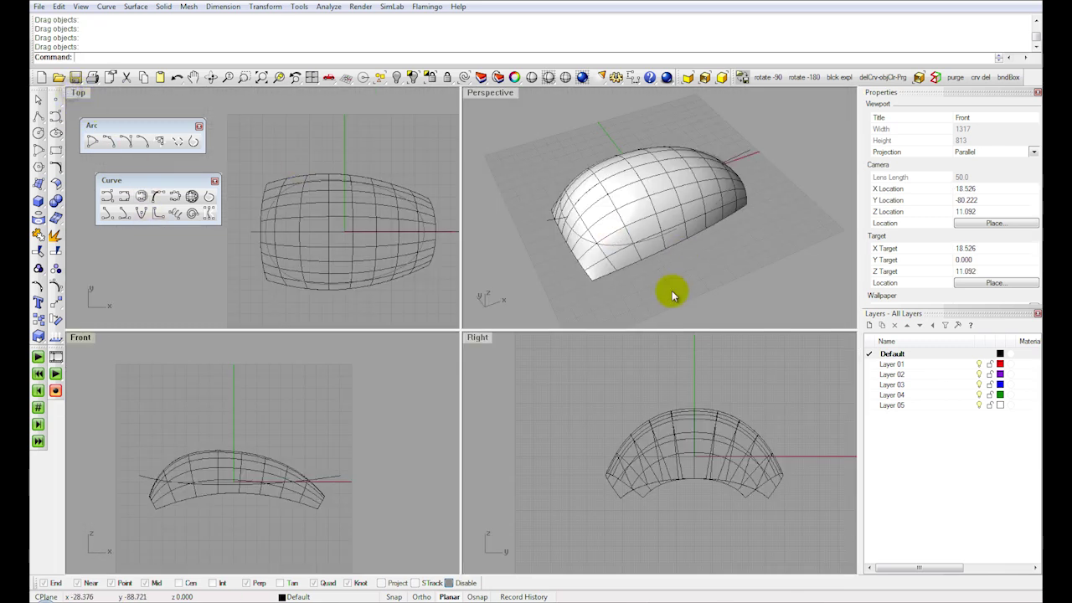
{"action": "left_click", "coordinate": [598, 251]}
{"action": "left_click", "coordinate": [56, 258]}
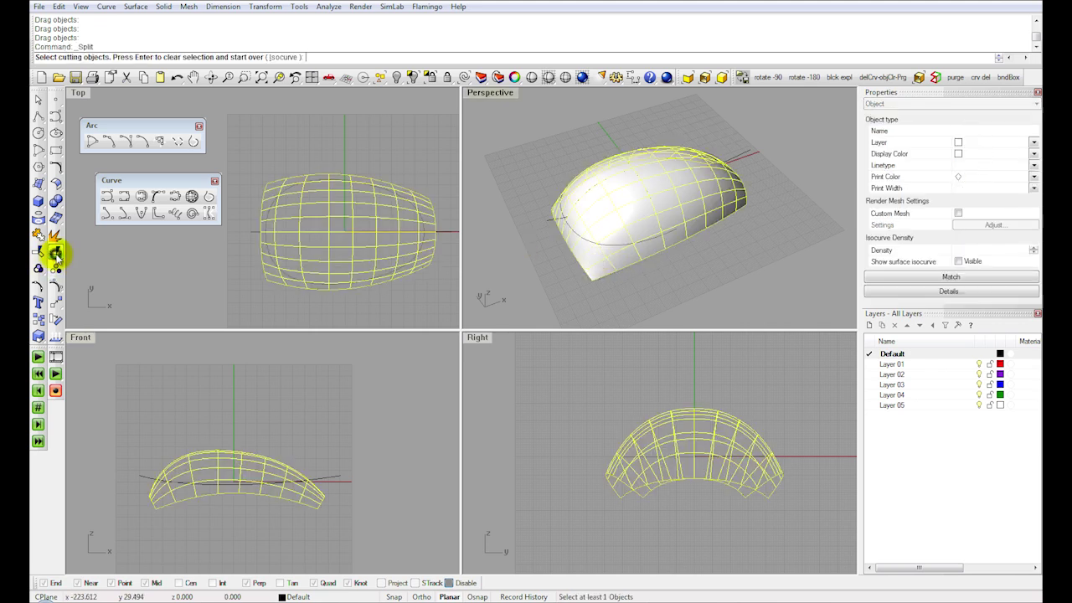
{"action": "right_click_drag", "start_coordinate": [216, 456], "coordinate": [244, 440]}
{"action": "left_click", "coordinate": [361, 460]}
{"action": "right_click", "coordinate": [371, 480]}
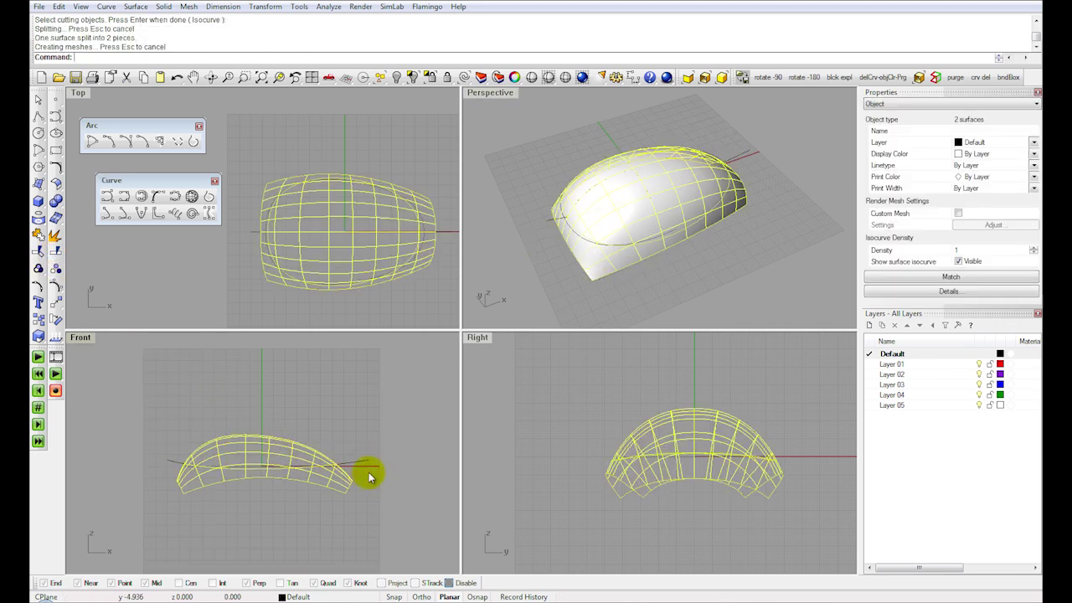
{"action": "left_click", "coordinate": [270, 134]}
Step: Delete the lower piece of the split surface and compare the remaining edge with the egg outline in the Top view
{"action": "double_click", "coordinate": [84, 90]}
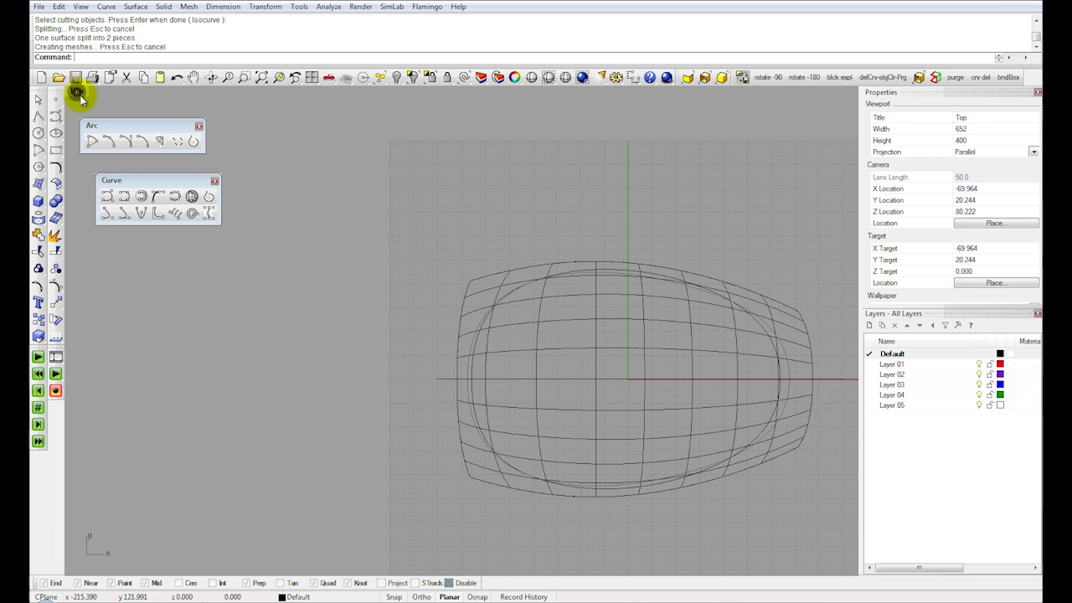
{"action": "left_click", "coordinate": [491, 381]}
{"action": "left_click", "coordinate": [541, 432]}
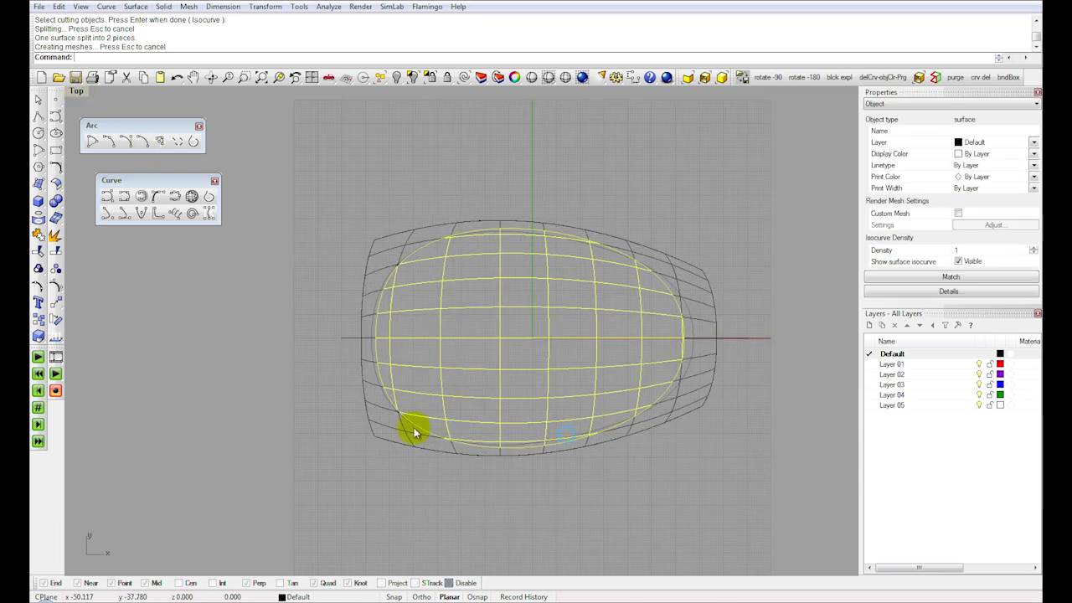
{"action": "key", "text": "Delete"}
{"action": "scroll", "coordinate": [490, 442], "scroll_direction": "up", "scroll_amount": 2}
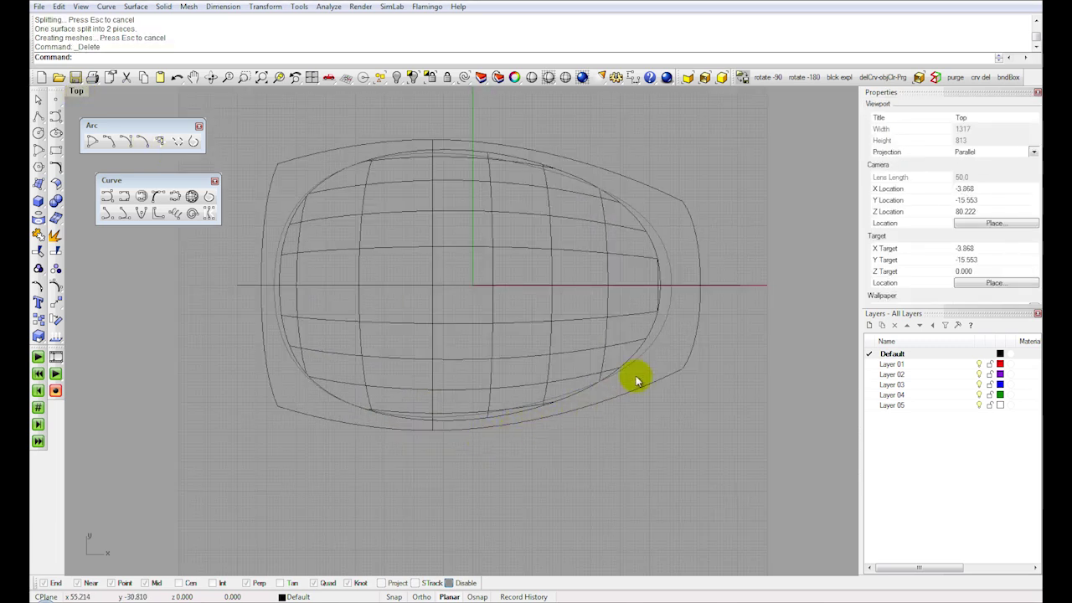
{"action": "scroll", "coordinate": [675, 292], "scroll_direction": "up", "scroll_amount": 5}
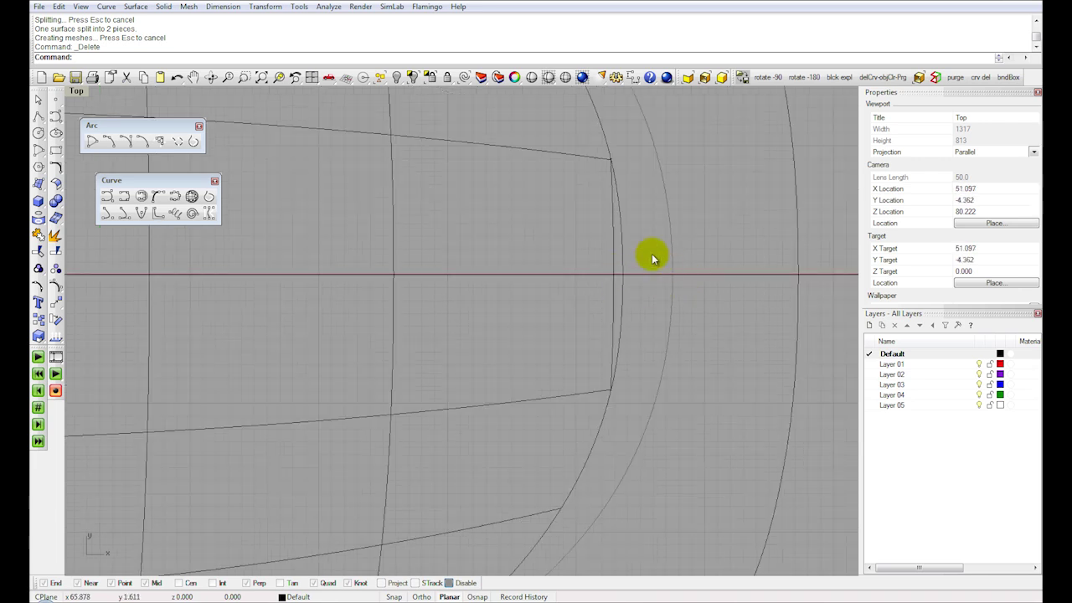
{"action": "scroll", "coordinate": [653, 260], "scroll_direction": "down", "scroll_amount": 5}
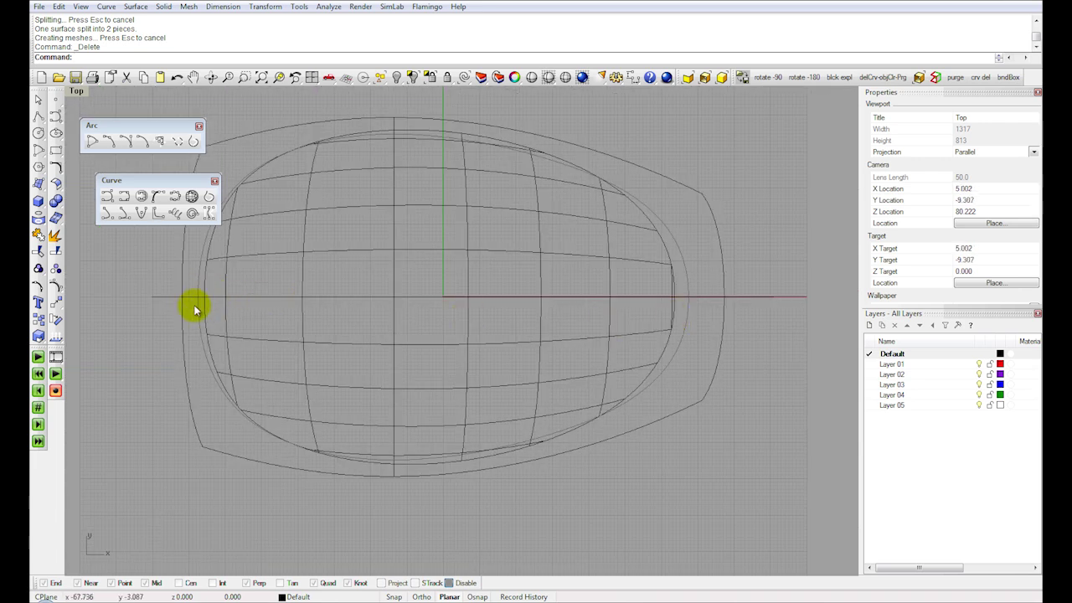
Step: Delete the remaining upper piece of the split surface and inspect where the cutting curve crosses the profile in the Front view
{"action": "left_click", "coordinate": [277, 346]}
{"action": "key", "text": "Delete"}
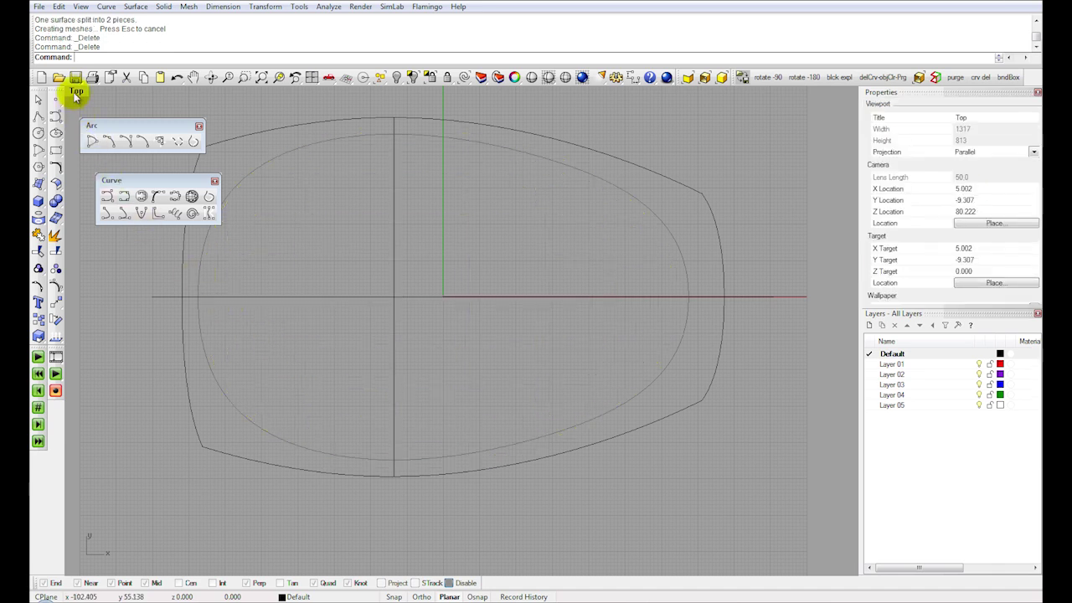
{"action": "double_click", "coordinate": [76, 92]}
{"action": "scroll", "coordinate": [348, 465], "scroll_direction": "up", "scroll_amount": 5}
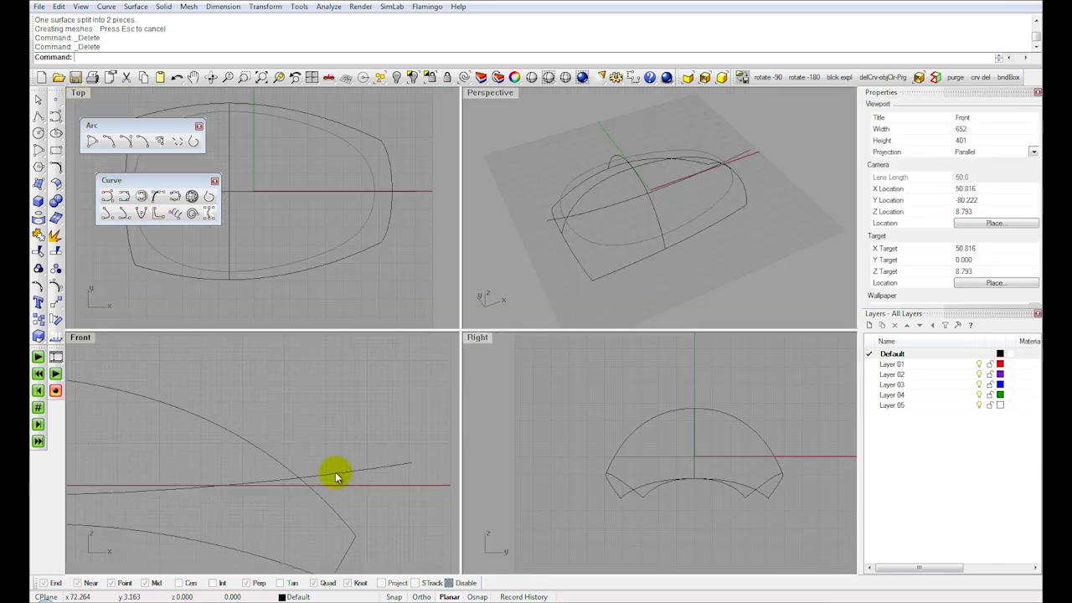
{"action": "scroll", "coordinate": [335, 474], "scroll_direction": "up", "scroll_amount": 1}
Step: Unlock the egg-shaped outline and set its display colour to Red
{"action": "left_click", "coordinate": [446, 78]}
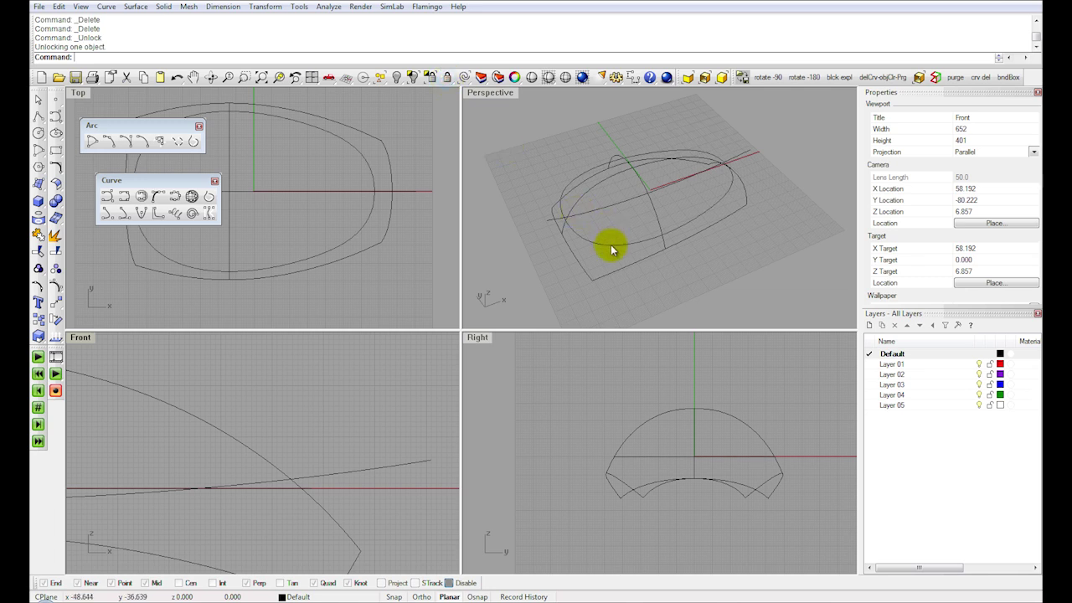
{"action": "left_click", "coordinate": [610, 244]}
{"action": "left_click", "coordinate": [975, 154]}
{"action": "left_click", "coordinate": [981, 207]}
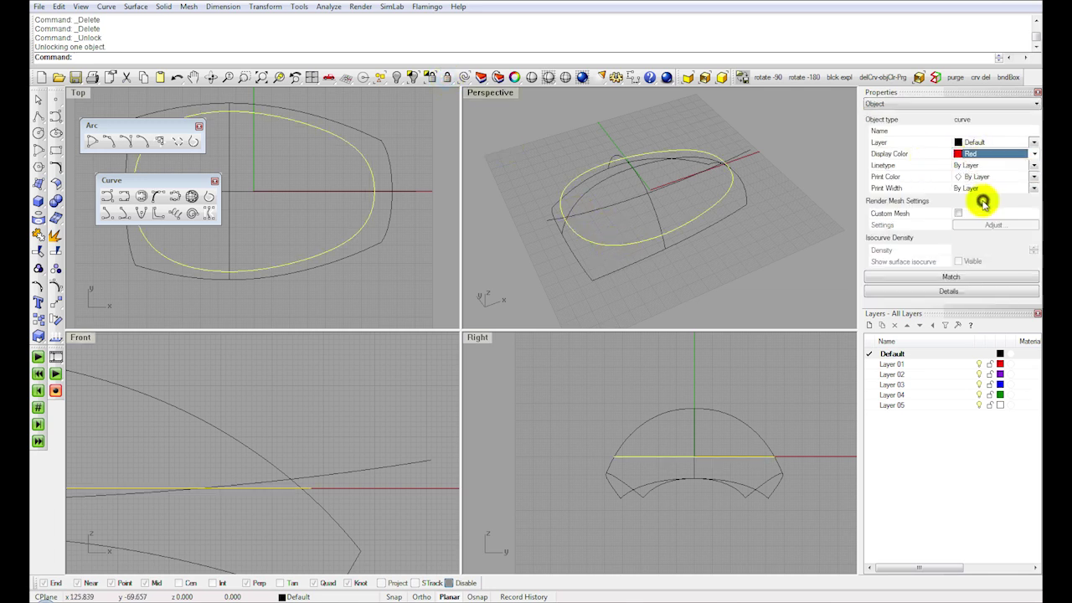
{"action": "left_click", "coordinate": [287, 439]}
Step: Move the cutting curve down slightly in the Front view so it crosses the profile at the red outline's -X end
{"action": "right_click_drag", "start_coordinate": [311, 495], "coordinate": [337, 410]}
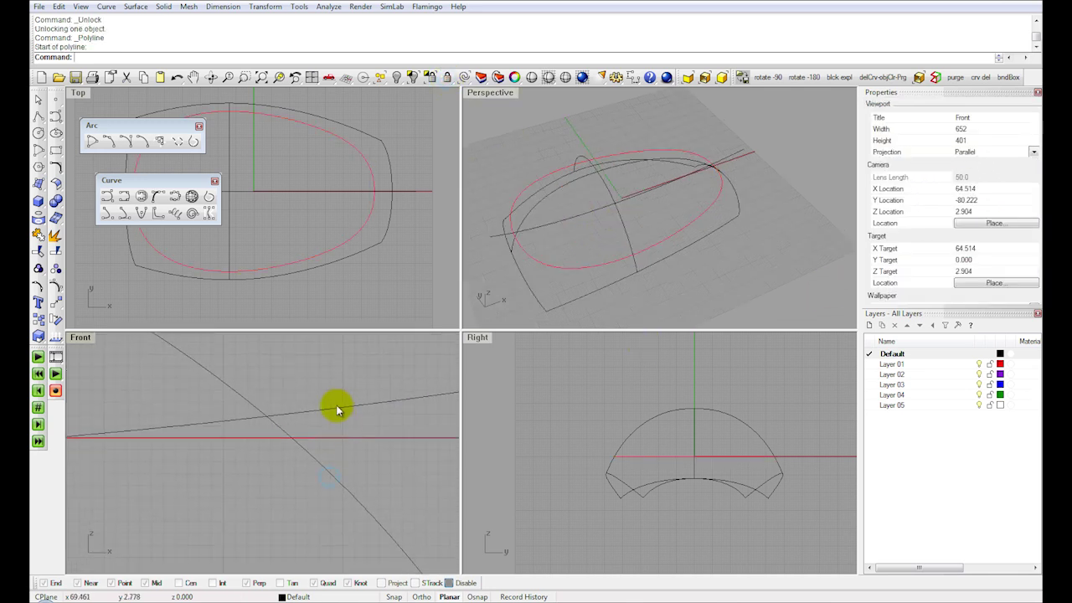
{"action": "left_click", "coordinate": [340, 414]}
{"action": "double_click", "coordinate": [80, 337]}
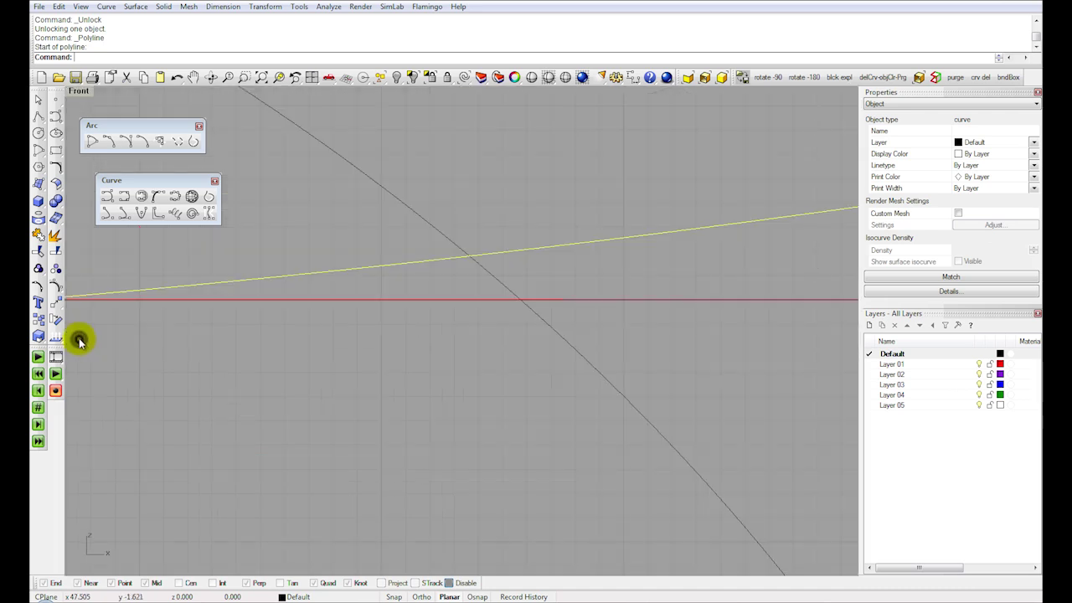
{"action": "left_click", "coordinate": [55, 286]}
{"action": "scroll", "coordinate": [604, 331], "scroll_direction": "up", "scroll_amount": 5}
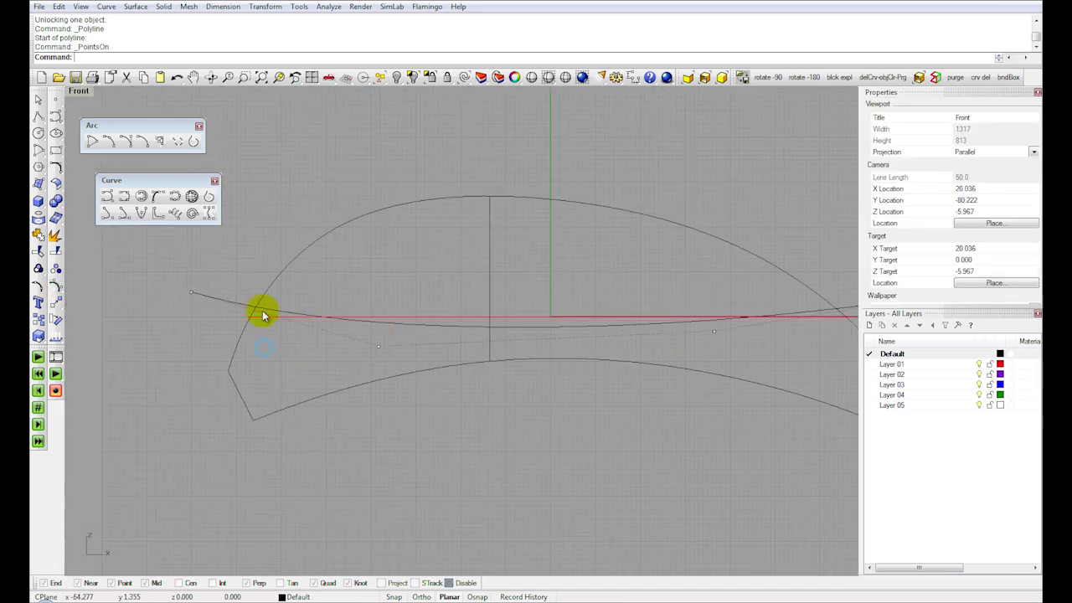
{"action": "scroll", "coordinate": [262, 323], "scroll_direction": "up", "scroll_amount": 3}
{"action": "left_click_drag", "start_coordinate": [276, 323], "coordinate": [277, 335]}
{"action": "scroll", "coordinate": [377, 343], "scroll_direction": "down", "scroll_amount": 3}
{"action": "scroll", "coordinate": [622, 347], "scroll_direction": "up", "scroll_amount": 6}
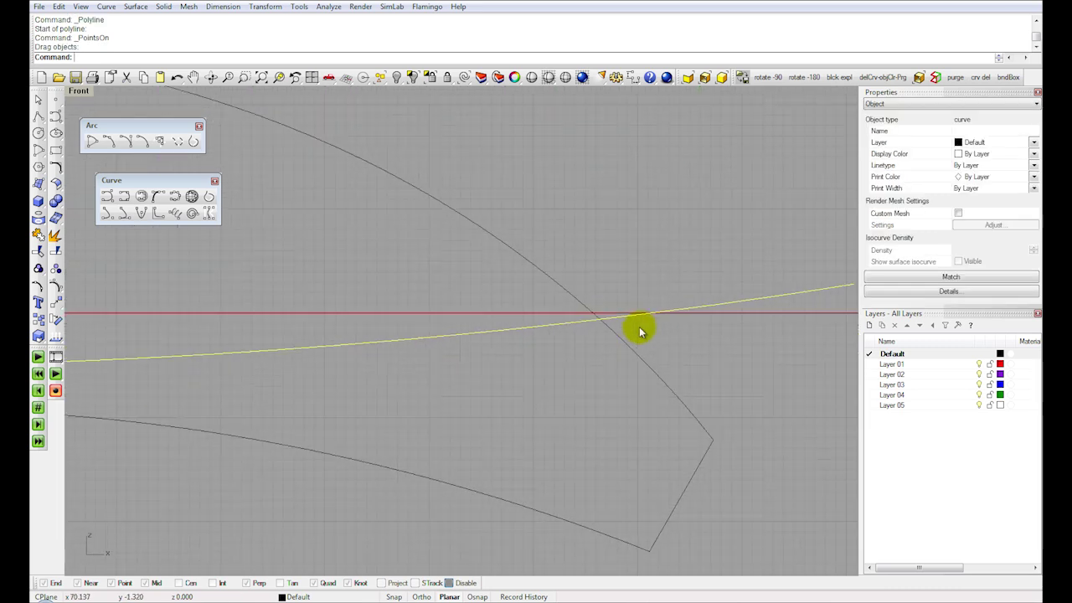
Step: Turn on the cutting curve's control points and move its +X end point slightly outward and down
{"action": "right_click_drag", "start_coordinate": [725, 296], "coordinate": [545, 332]}
{"action": "left_click", "coordinate": [55, 285]}
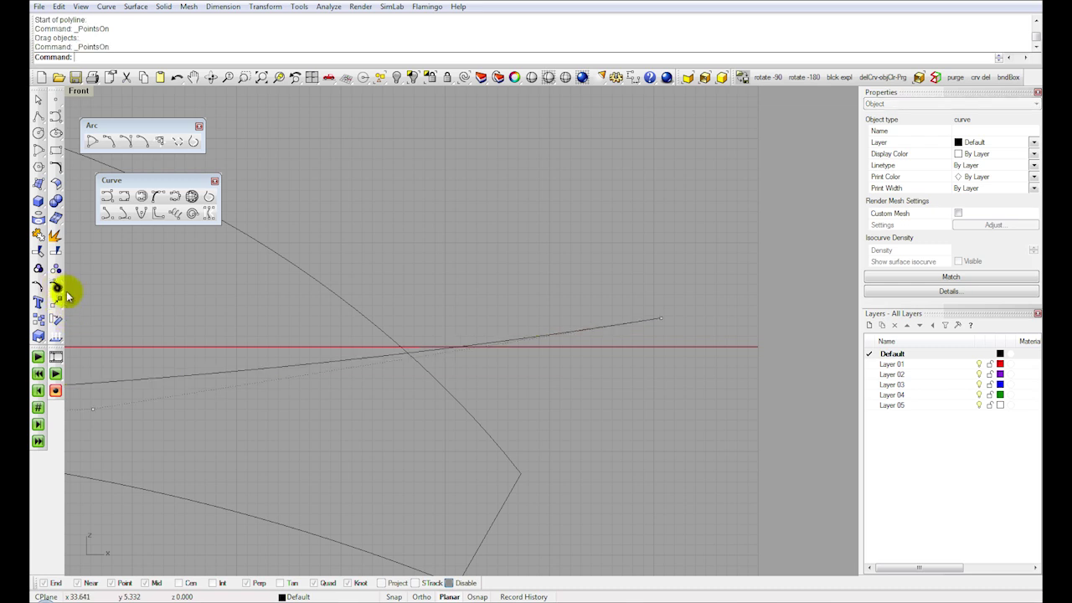
{"action": "left_click_drag", "start_coordinate": [650, 319], "coordinate": [665, 328]}
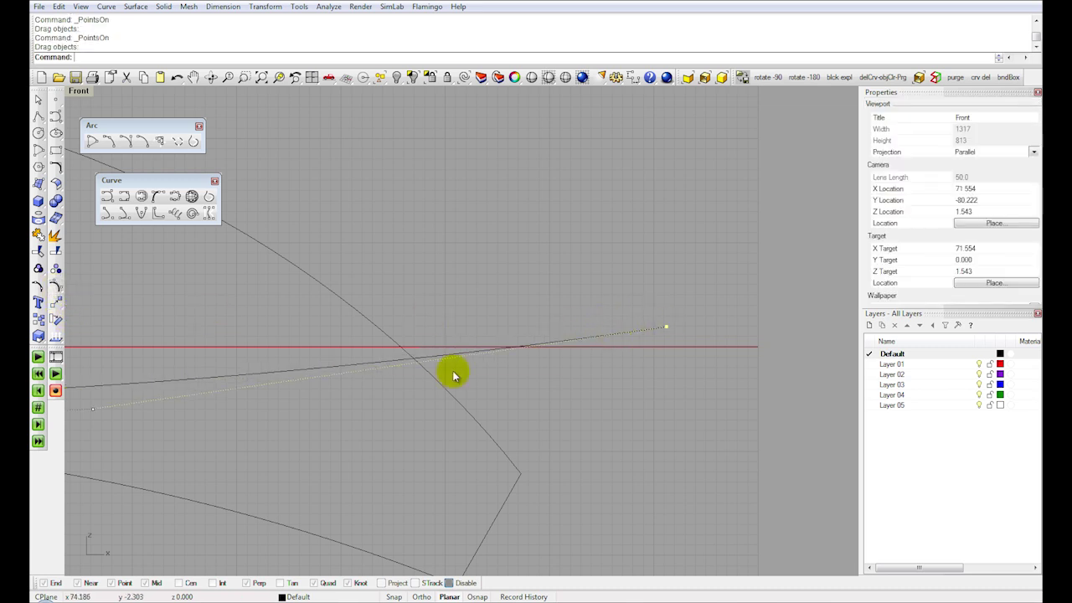
Step: Draw a short vertical guide line in the Front view just beyond where the cutting curve crosses the profile at +X
{"action": "scroll", "coordinate": [410, 336], "scroll_direction": "up", "scroll_amount": 3}
{"action": "left_click", "coordinate": [39, 117]}
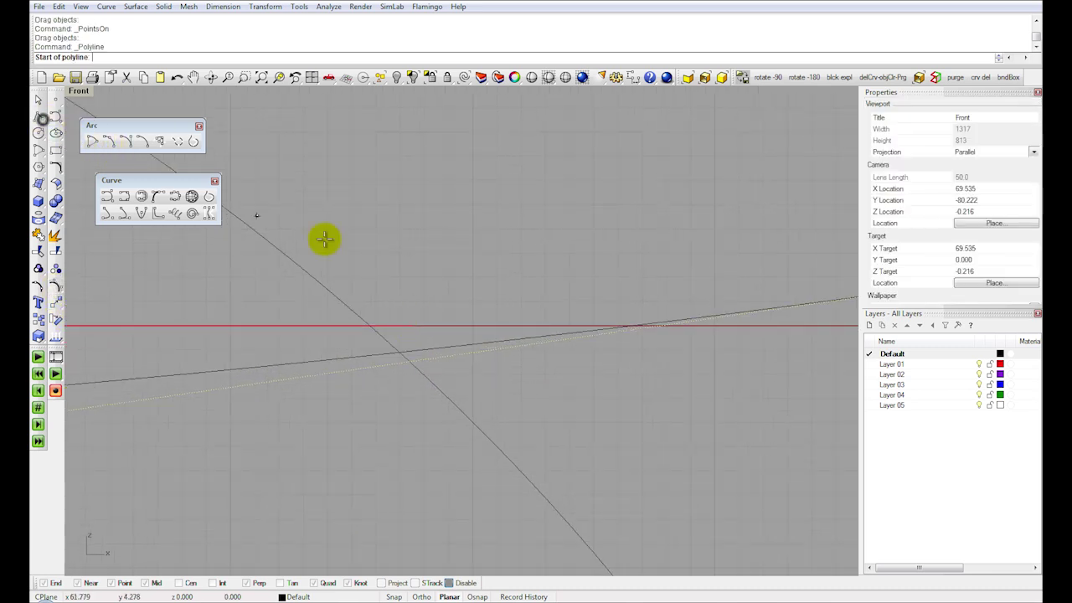
{"action": "left_click", "coordinate": [411, 296]}
{"action": "left_click", "coordinate": [411, 450]}
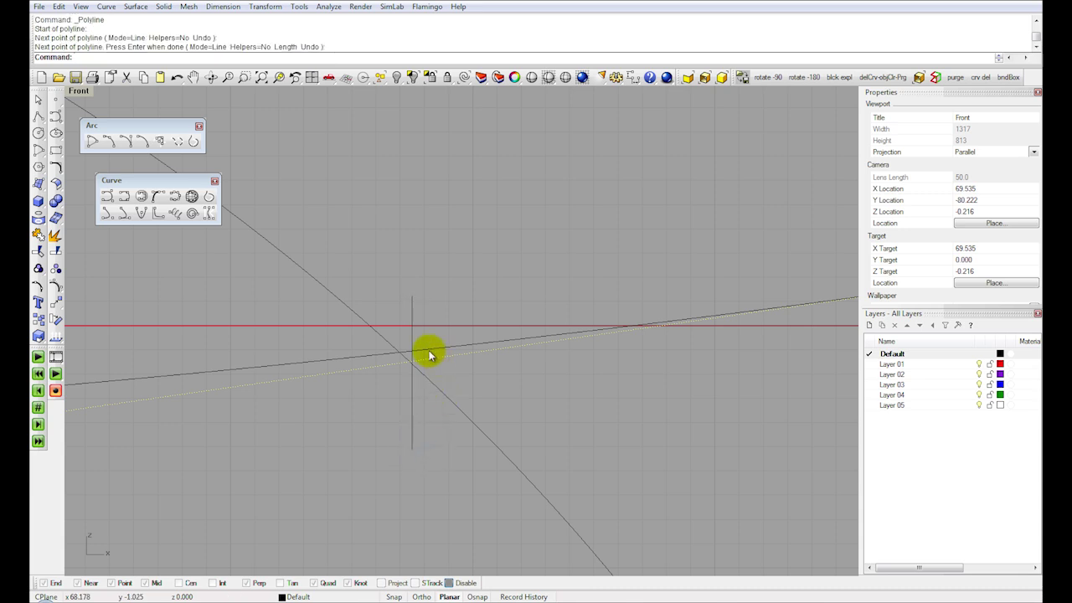
Step: Lower the cutting curve's +X end point a little more so it crosses the profile at the vertical guide line
{"action": "scroll", "coordinate": [430, 353], "scroll_direction": "down", "scroll_amount": 4}
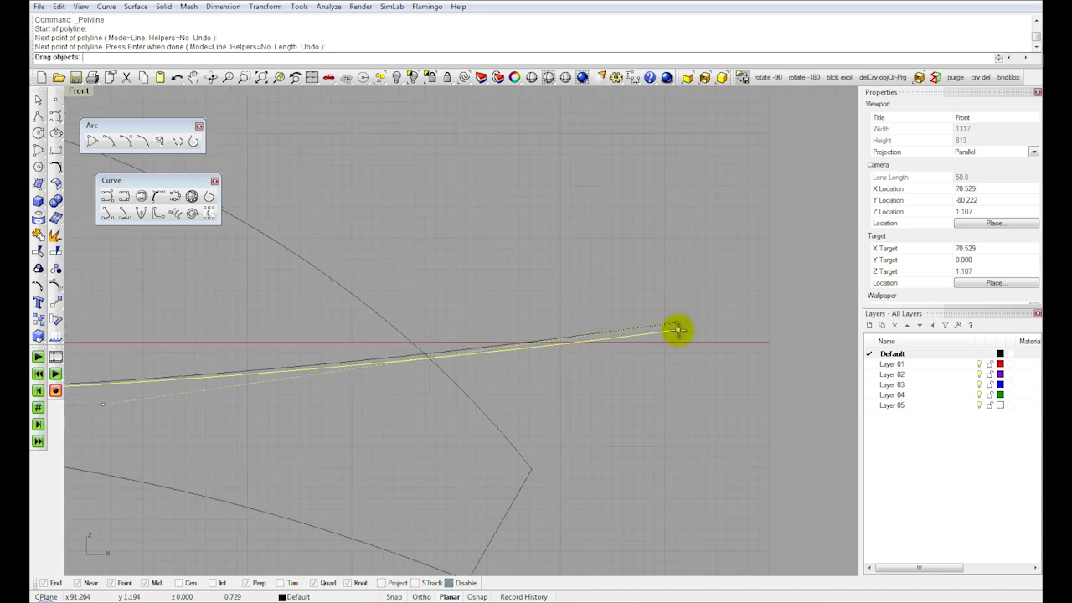
{"action": "left_click_drag", "start_coordinate": [677, 330], "coordinate": [677, 330]}
{"action": "scroll", "coordinate": [639, 332], "scroll_direction": "down", "scroll_amount": 4}
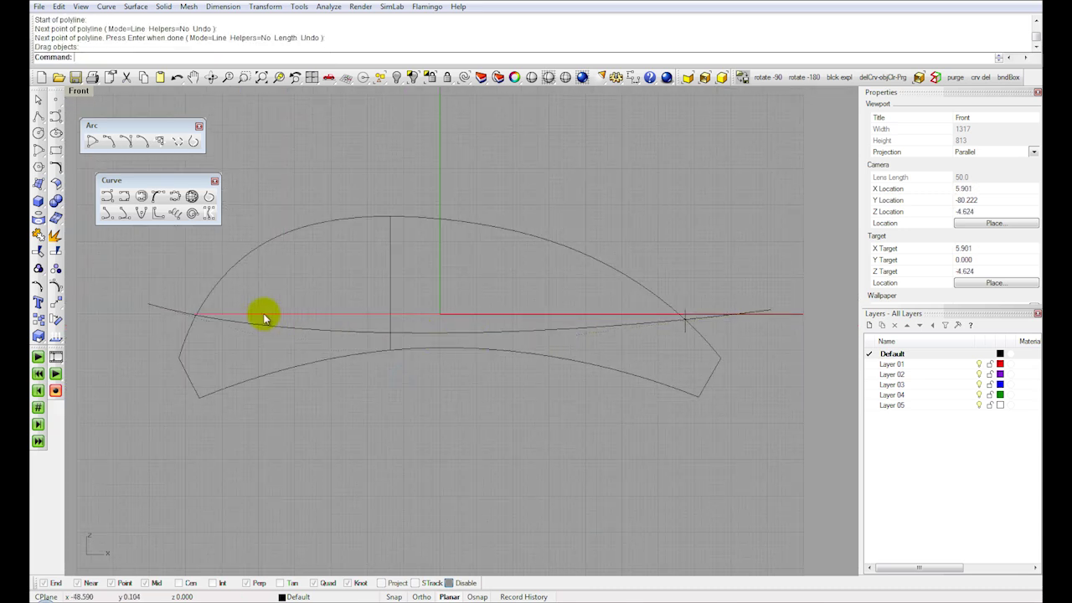
{"action": "double_click", "coordinate": [75, 92]}
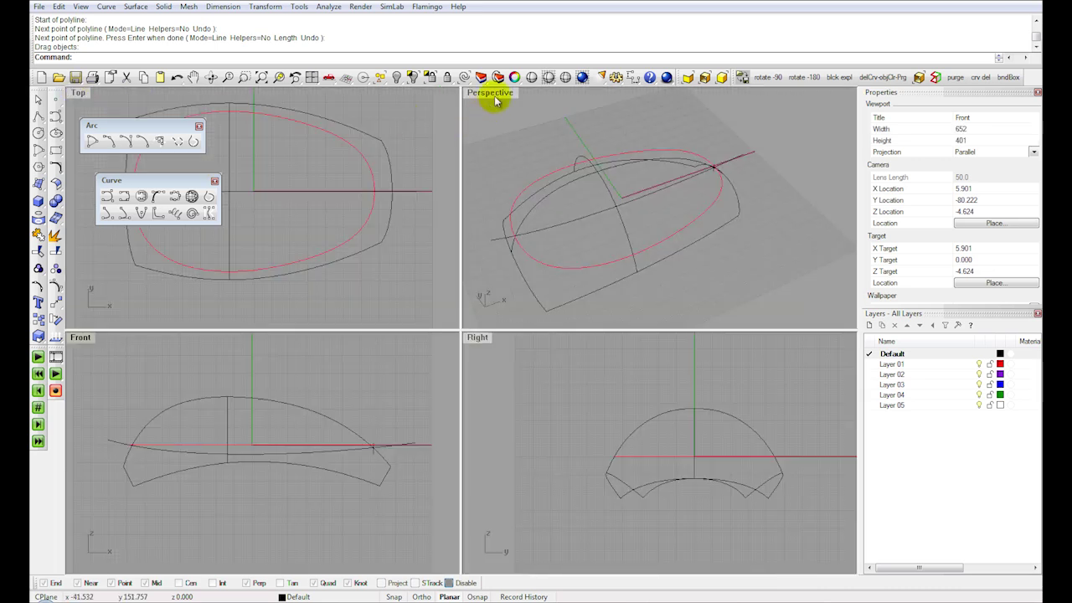
Step: Delete the short vertical guide line near the cutting curve's +X end
{"action": "double_click", "coordinate": [495, 94]}
{"action": "scroll", "coordinate": [486, 294], "scroll_direction": "down", "scroll_amount": 3}
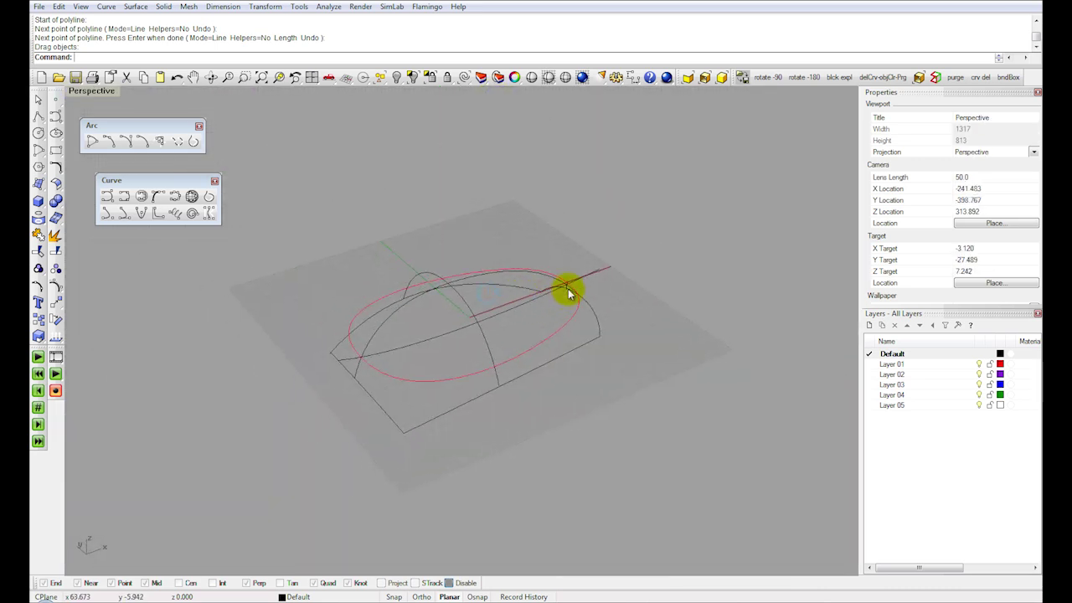
{"action": "scroll", "coordinate": [564, 286], "scroll_direction": "up", "scroll_amount": 6}
{"action": "left_click", "coordinate": [567, 269]}
{"action": "scroll", "coordinate": [646, 309], "scroll_direction": "down", "scroll_amount": 5}
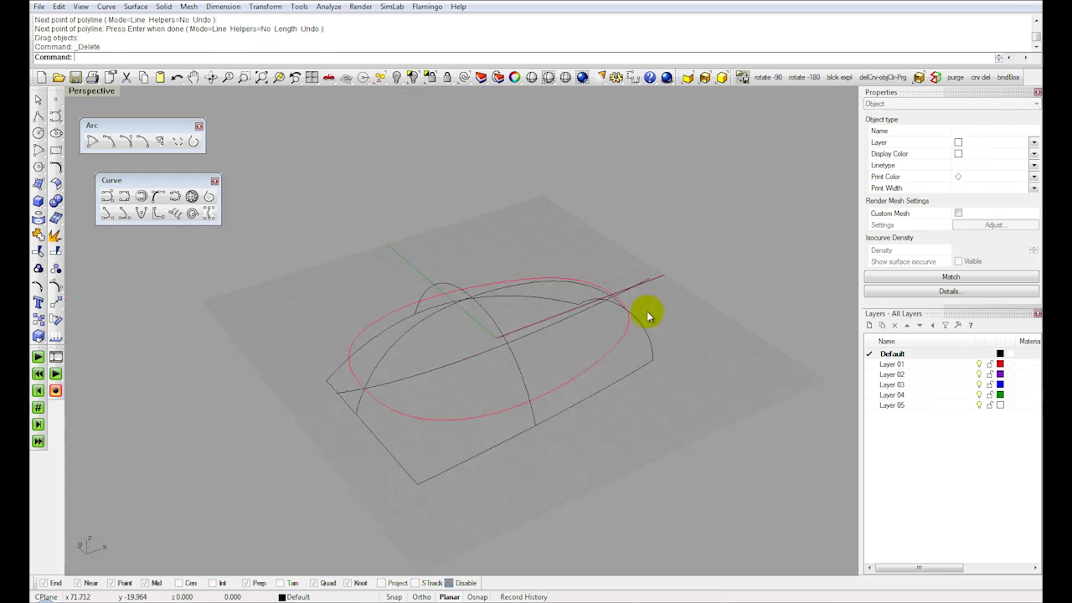
{"action": "key", "text": "Delete"}
Step: Create a surface from the network of the six body curves, leaving out the lengthwise cutting curve, with preview on and Position edge matching
{"action": "key", "text": "ctrl+a"}
{"action": "scroll", "coordinate": [662, 402], "scroll_direction": "up", "scroll_amount": 2}
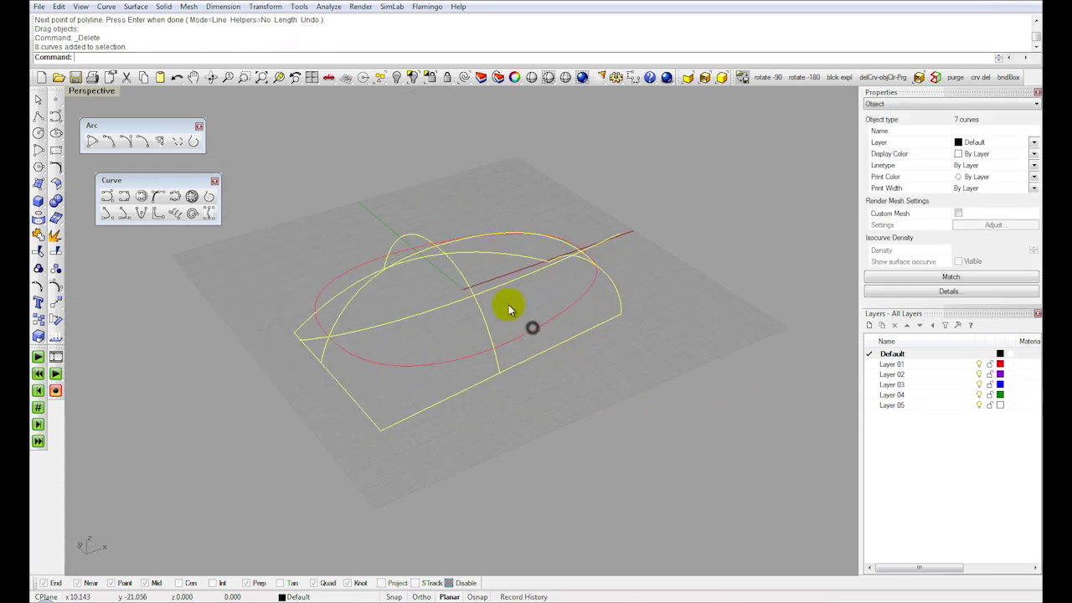
{"action": "middle_click", "coordinate": [264, 54]}
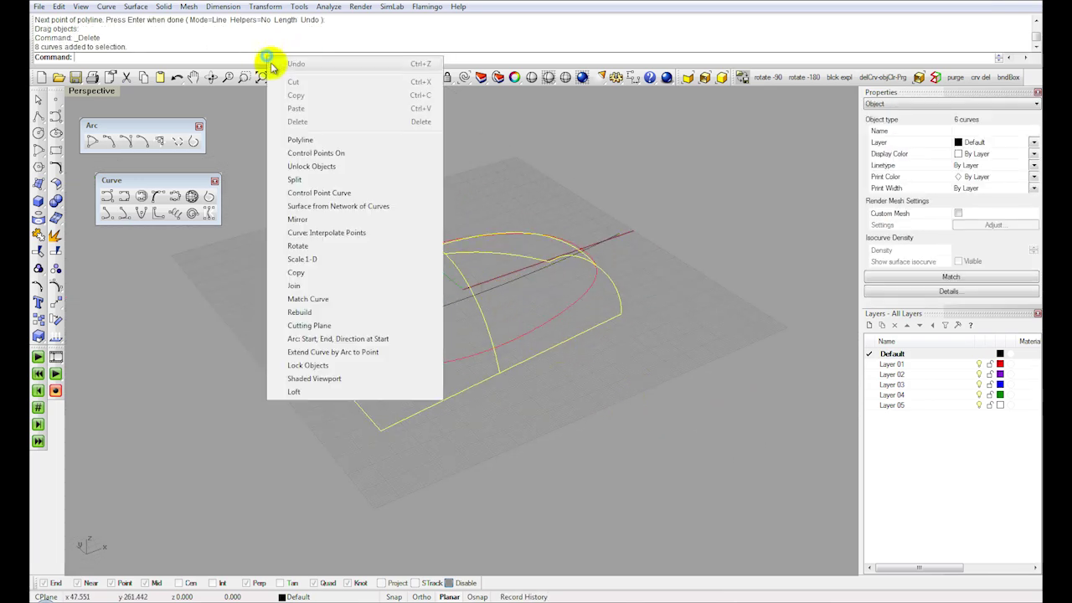
{"action": "left_click", "coordinate": [335, 209]}
{"action": "left_click", "coordinate": [856, 326]}
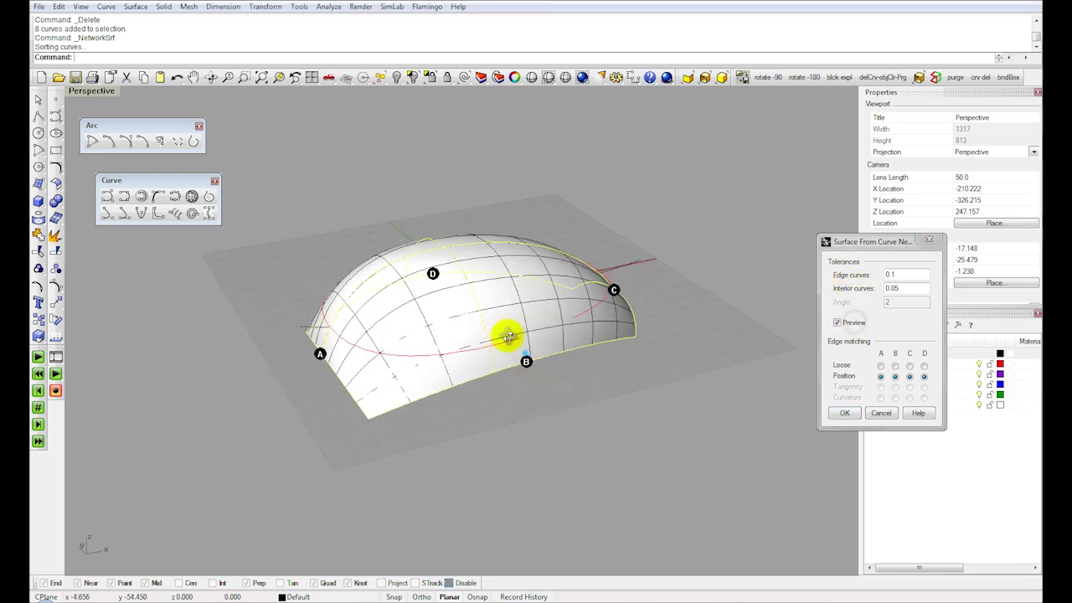
{"action": "key", "text": "Return"}
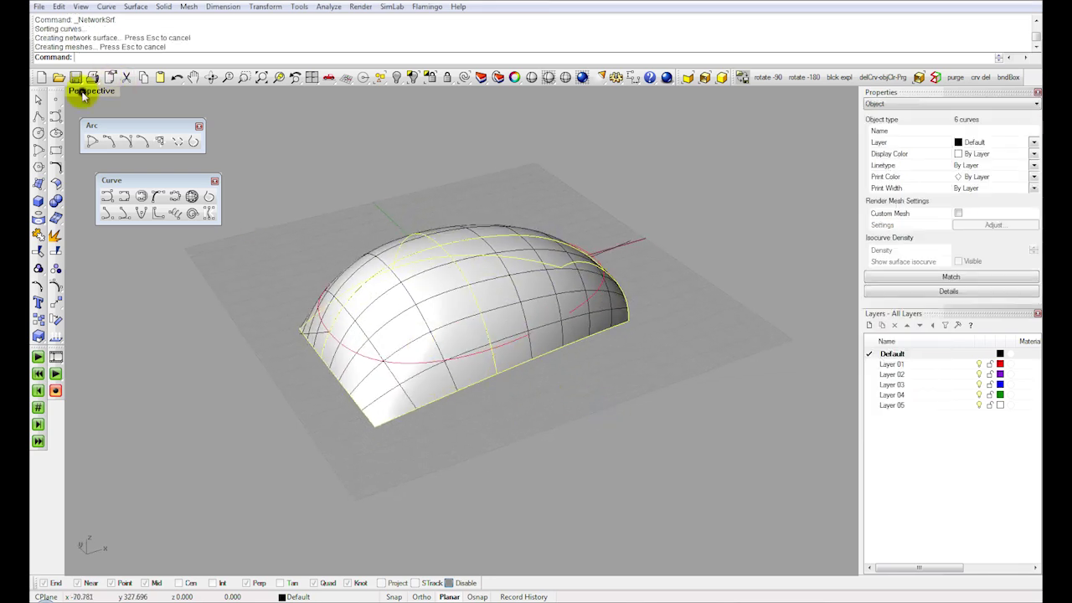
Step: Split the network surface with the lengthwise cutting curve in the Front view
{"action": "double_click", "coordinate": [84, 91]}
{"action": "left_click", "coordinate": [266, 429]}
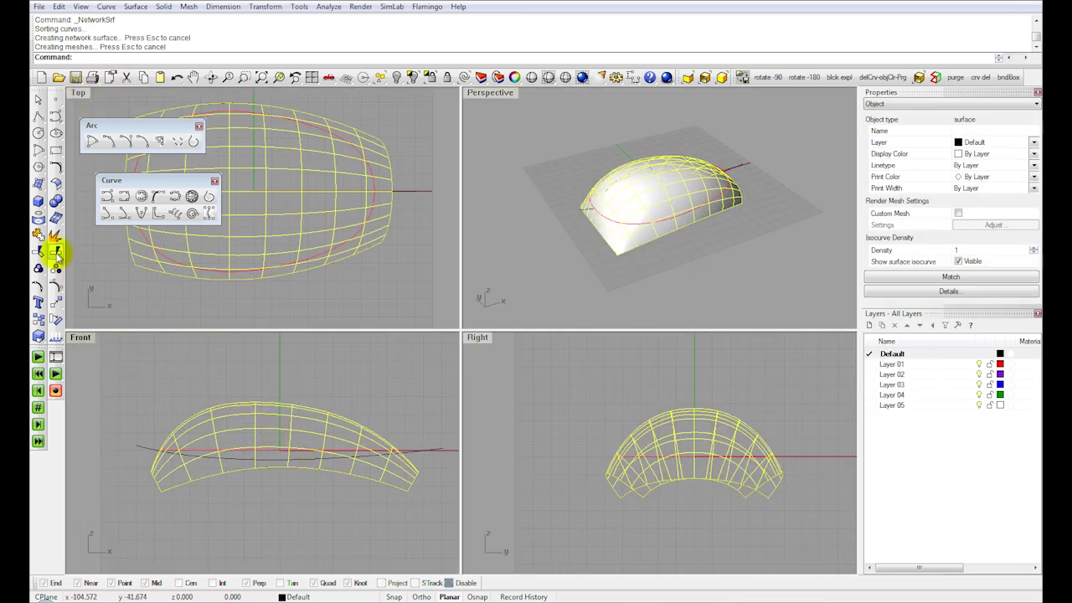
{"action": "left_click", "coordinate": [56, 254]}
{"action": "left_click", "coordinate": [148, 446]}
{"action": "key", "text": "Return"}
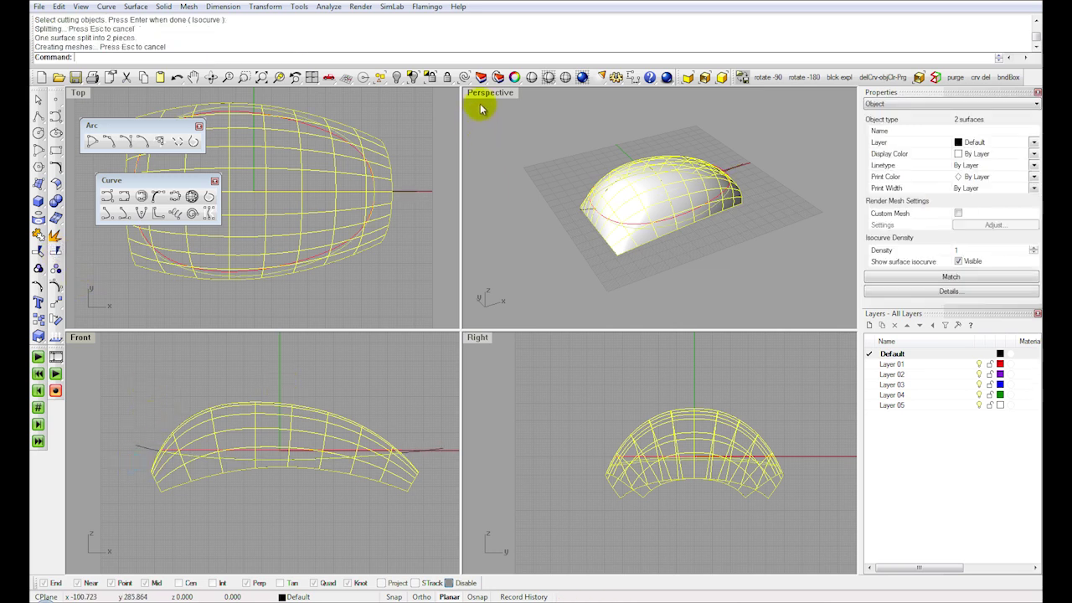
Step: Delete the lower piece of the split surface and compare the trimmed edge with the red egg outline in an enlarged Top view
{"action": "double_click", "coordinate": [488, 93]}
{"action": "double_click", "coordinate": [107, 89]}
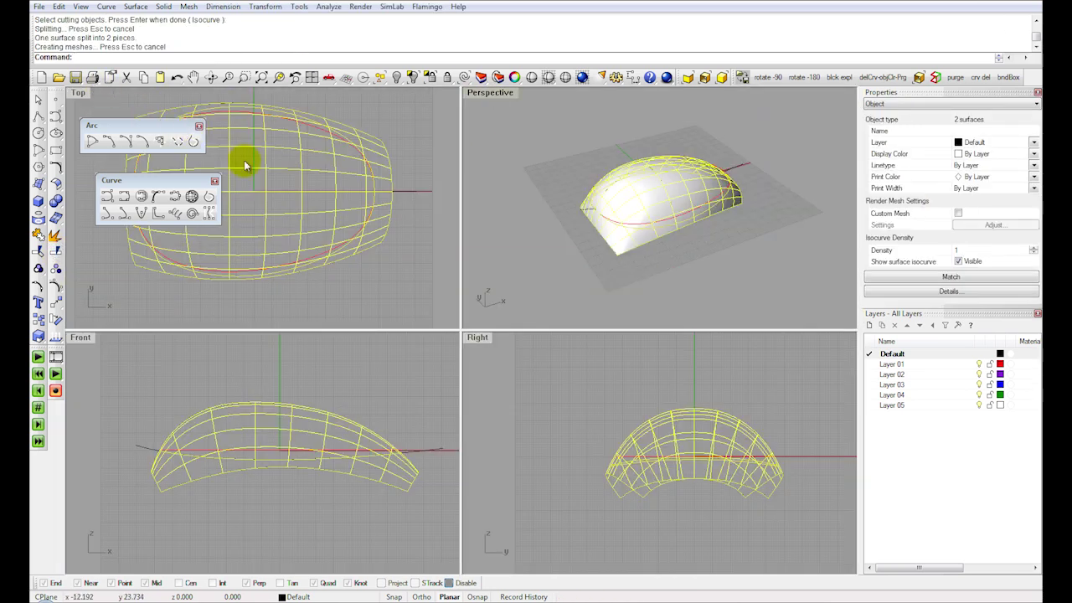
{"action": "left_click", "coordinate": [377, 238]}
{"action": "key", "text": "Delete"}
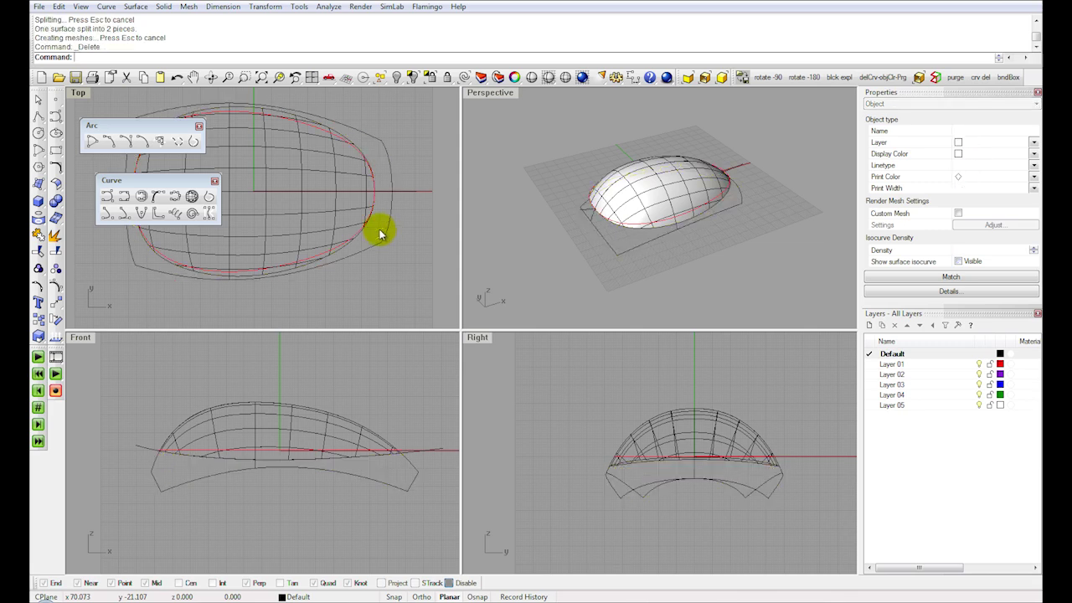
{"action": "double_click", "coordinate": [76, 91]}
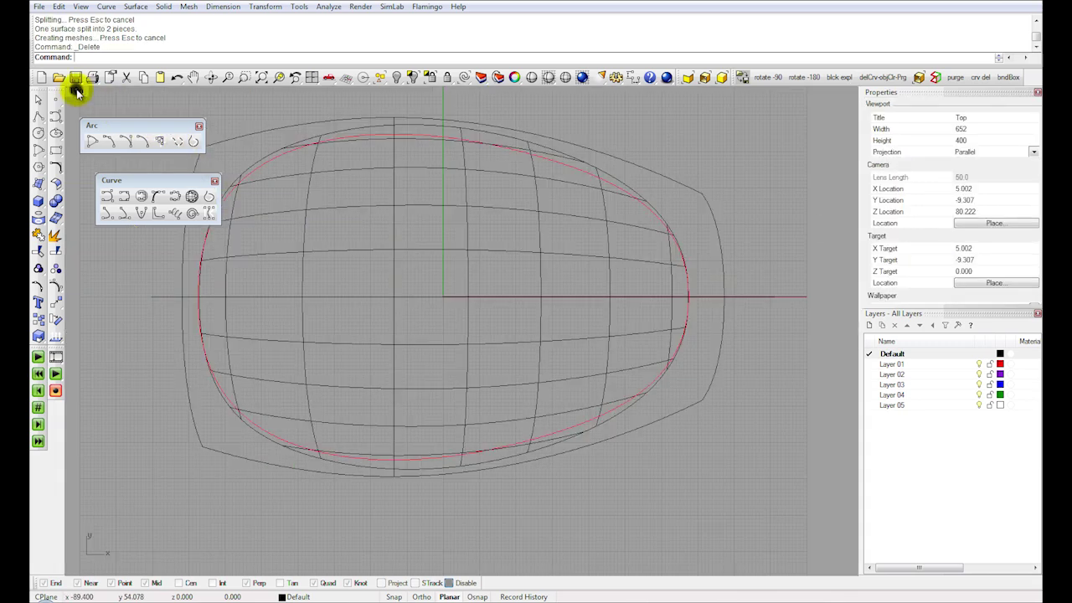
Step: Delete the trimmed dome surface, keeping the frame curves and the red oval outline
{"action": "scroll", "coordinate": [275, 306], "scroll_direction": "up", "scroll_amount": 3}
{"action": "scroll", "coordinate": [316, 268], "scroll_direction": "down", "scroll_amount": 2}
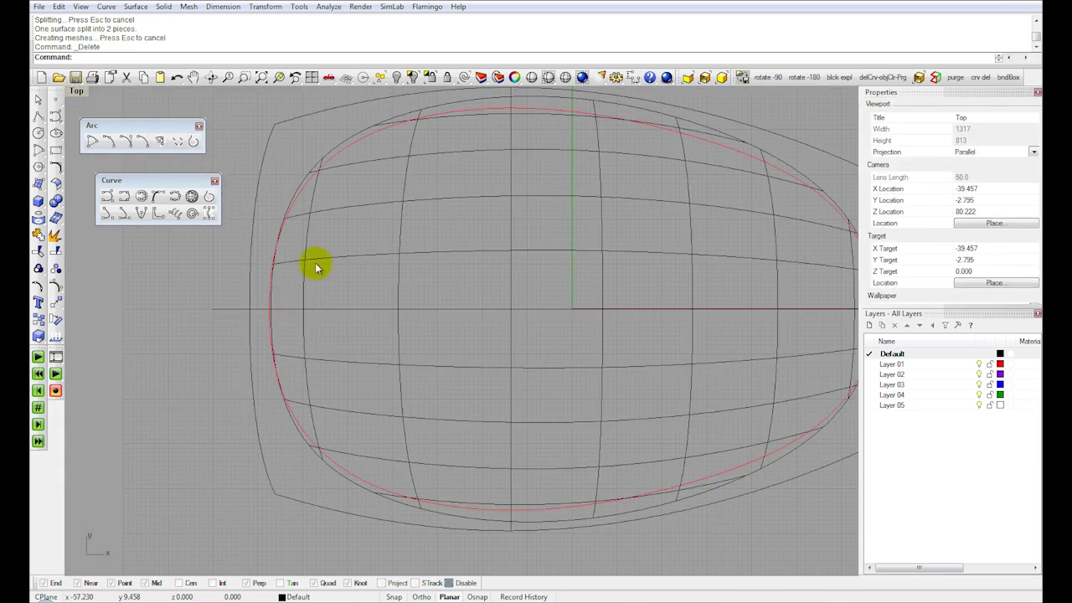
{"action": "right_click_drag", "start_coordinate": [555, 197], "coordinate": [413, 252]}
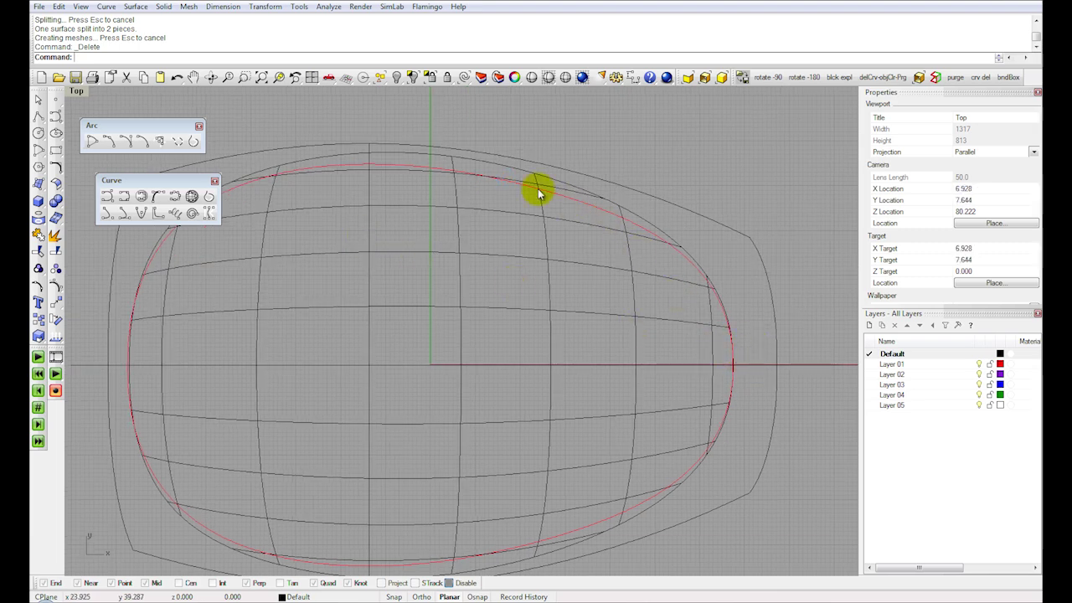
{"action": "left_click", "coordinate": [453, 171]}
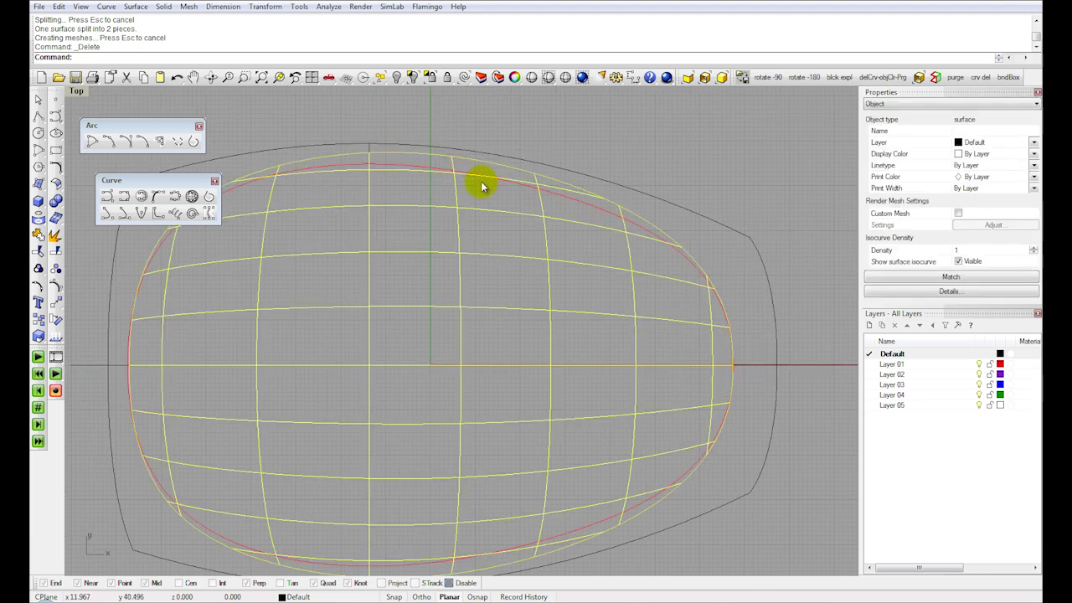
{"action": "scroll", "coordinate": [485, 201], "scroll_direction": "down", "scroll_amount": 2}
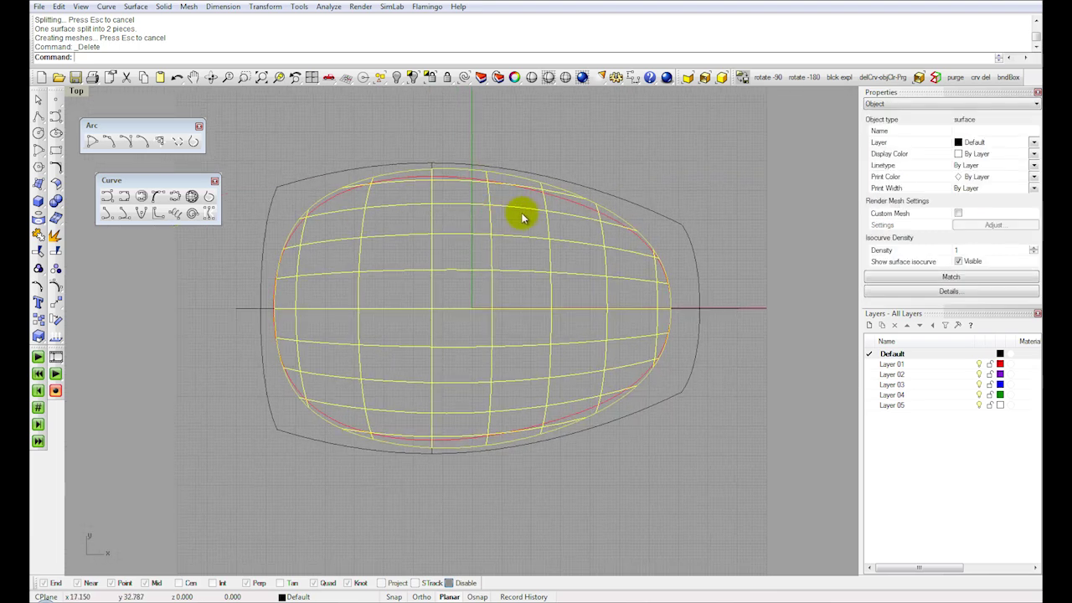
{"action": "key", "text": "Delete"}
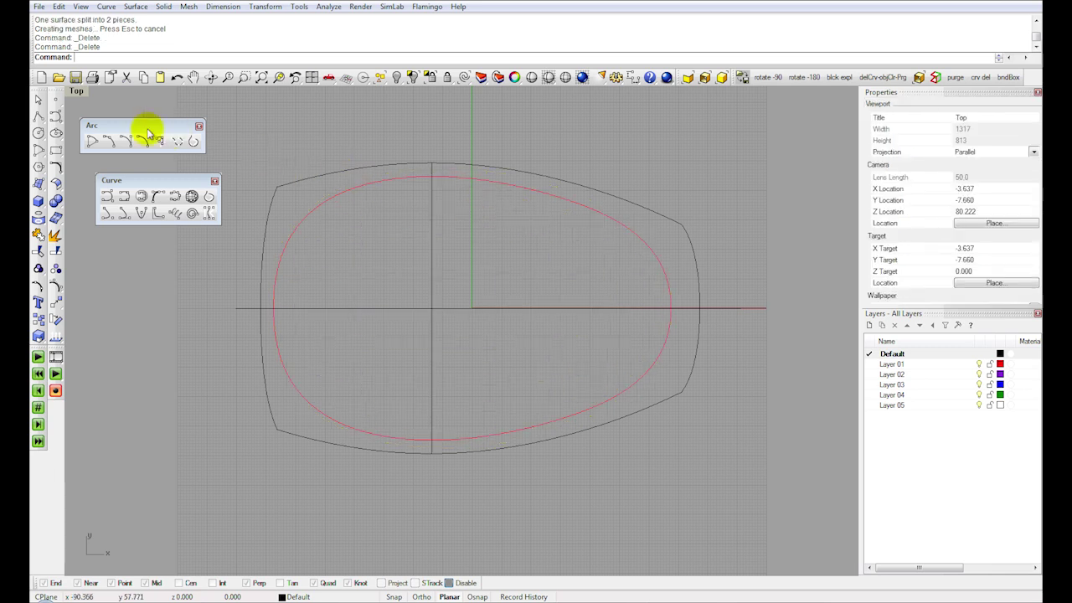
Step: Delete the two long lower side curves of the frame
{"action": "double_click", "coordinate": [76, 92]}
{"action": "right_click_drag", "start_coordinate": [619, 190], "coordinate": [664, 222]}
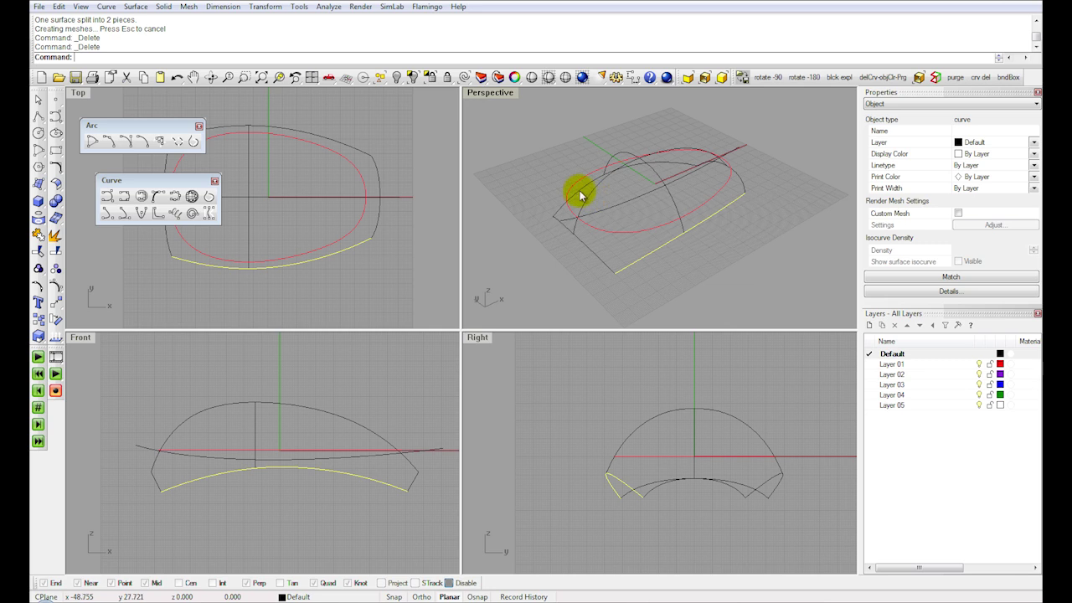
Step: Narrow the transverse arch curve slightly along the Y direction with Scale 1-D, using 0 as the origin point
{"action": "left_click", "coordinate": [670, 208]}
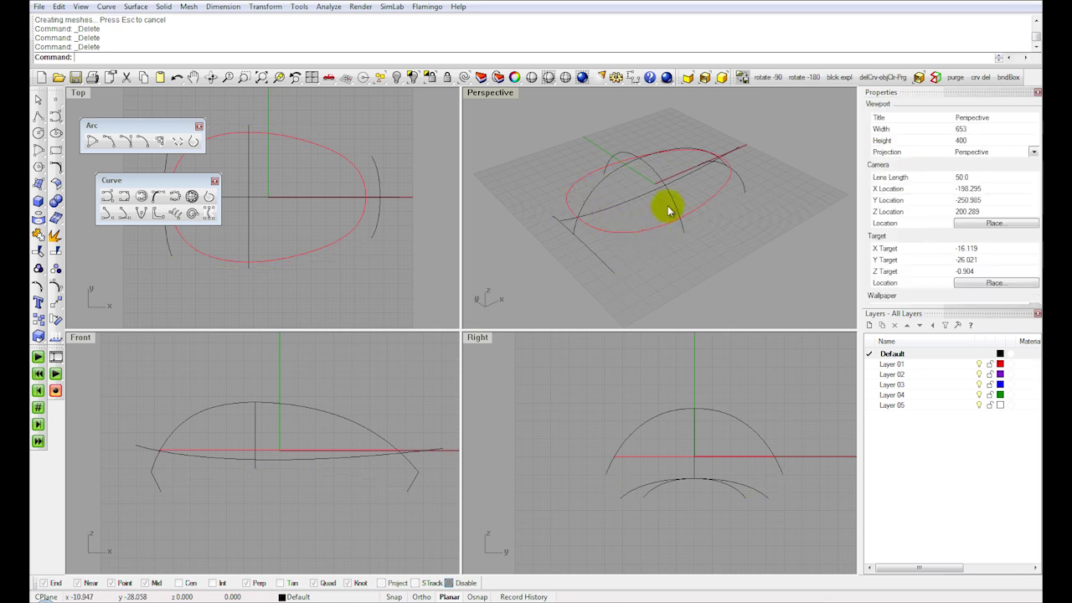
{"action": "left_click", "coordinate": [265, 6]}
{"action": "mouse_move", "coordinate": [300, 74]}
{"action": "left_click", "coordinate": [391, 99]}
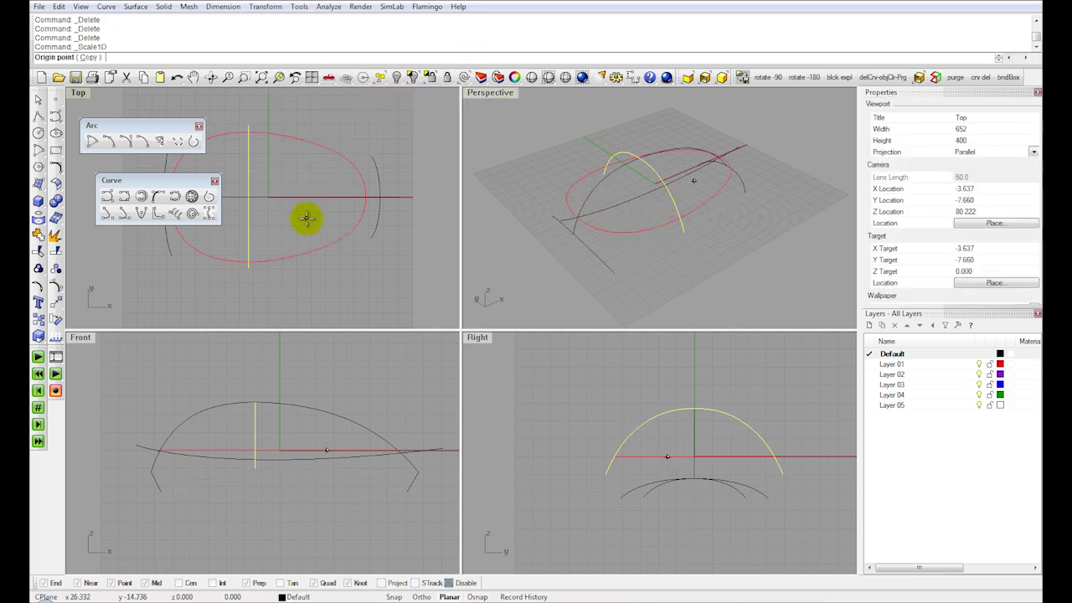
{"action": "type", "text": "0"}
{"action": "key", "text": "Return"}
{"action": "right_click_drag", "start_coordinate": [307, 217], "coordinate": [334, 268]}
{"action": "scroll", "coordinate": [311, 193], "scroll_direction": "up", "scroll_amount": 2}
{"action": "left_click", "coordinate": [292, 128], "text": "shift"}
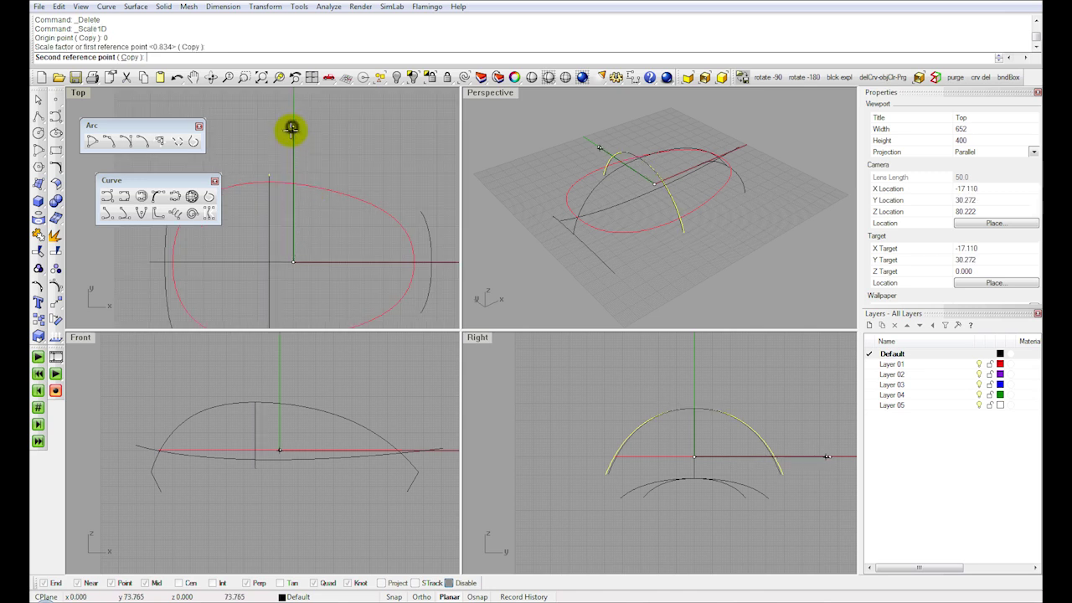
{"action": "left_click", "coordinate": [289, 134]}
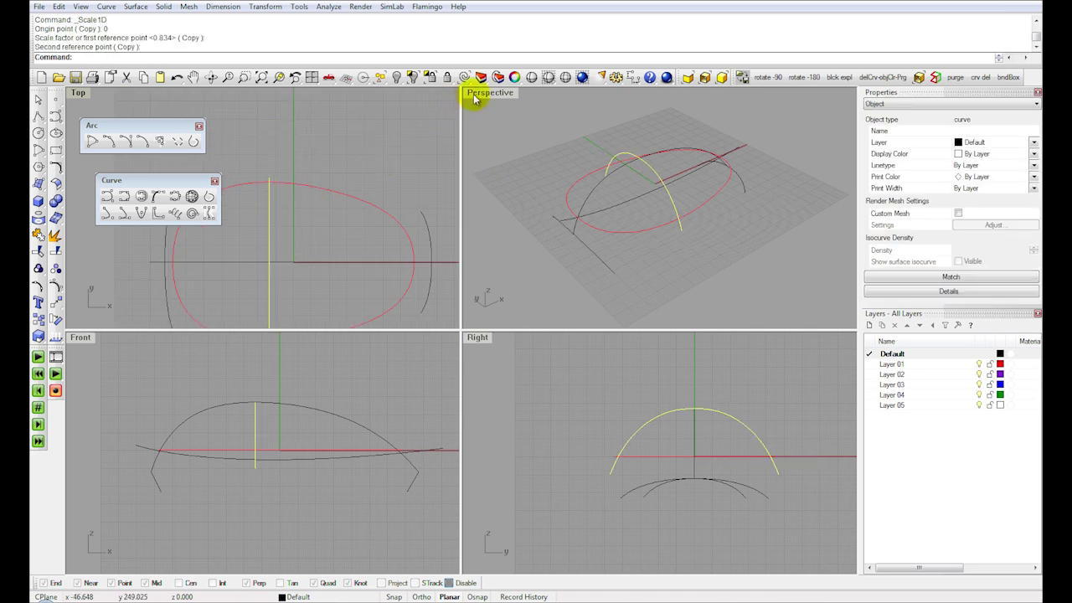
Step: With object snaps enabled, draw an interpolated near-side edge curve joining the ends of both end curves through the arch's endpoint
{"action": "double_click", "coordinate": [474, 94]}
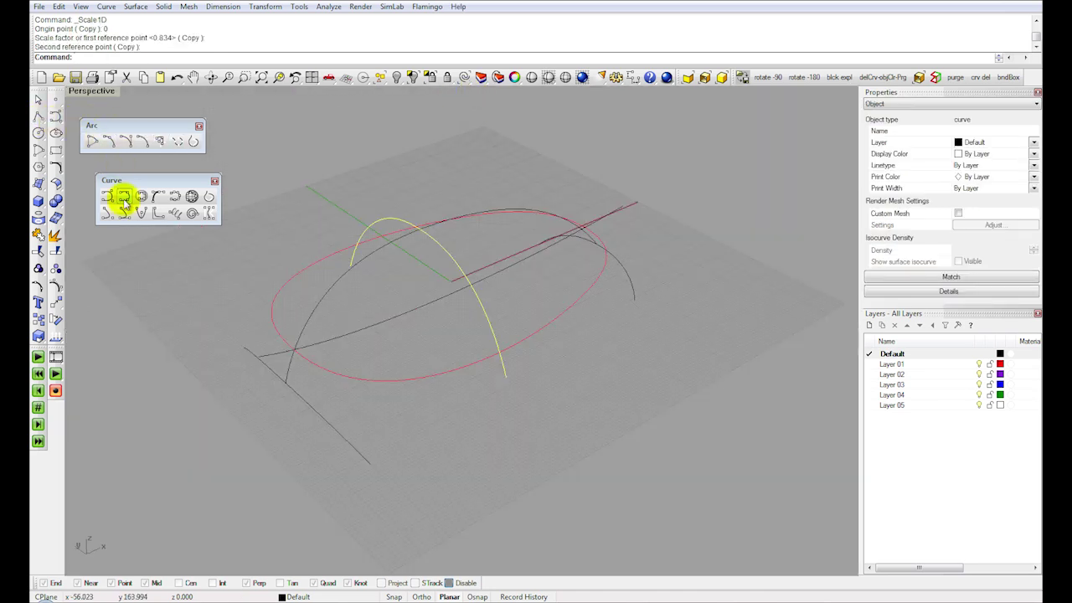
{"action": "left_click", "coordinate": [123, 198]}
{"action": "left_click", "coordinate": [449, 583]}
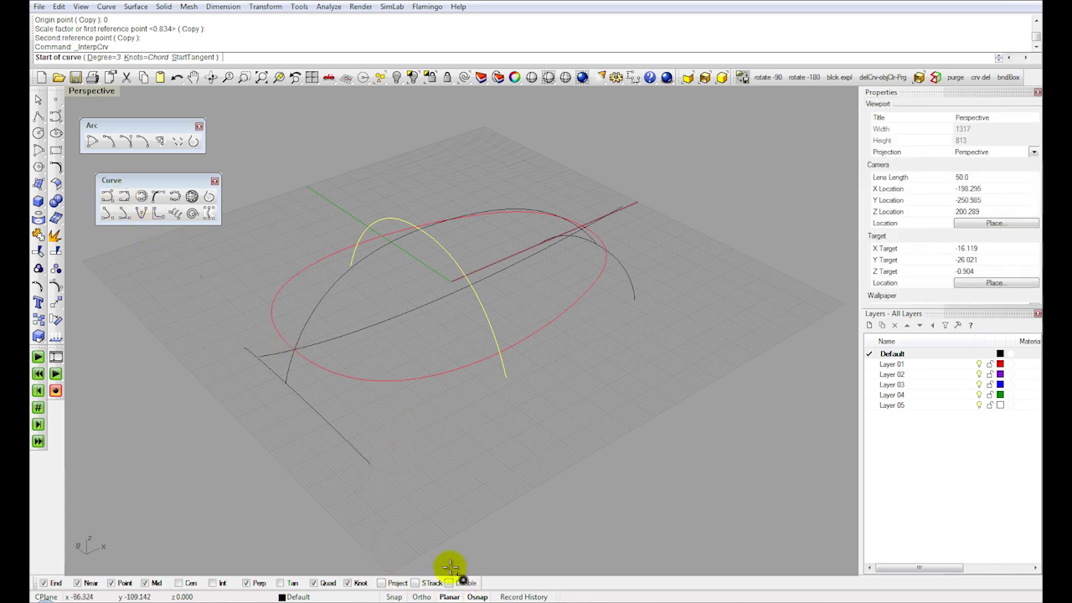
{"action": "left_click", "coordinate": [377, 462]}
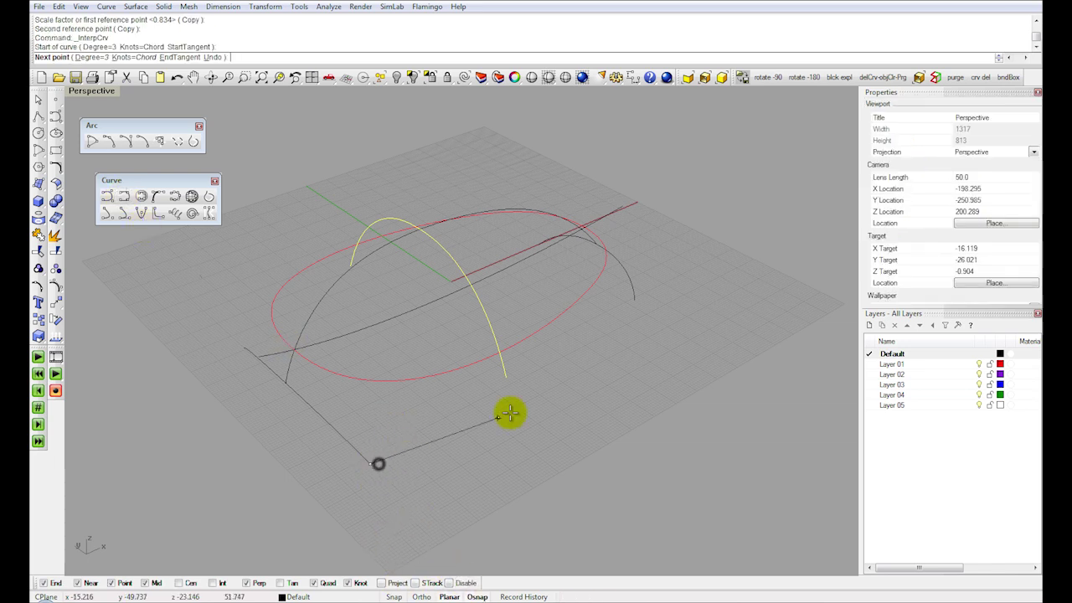
{"action": "left_click", "coordinate": [639, 303]}
{"action": "key", "text": "Return"}
Step: Draw the matching far-side interpolated edge curve through the arch's other endpoint, snapping to the ends of both end curves
{"action": "right_click", "coordinate": [254, 342]}
{"action": "left_click", "coordinate": [241, 341]}
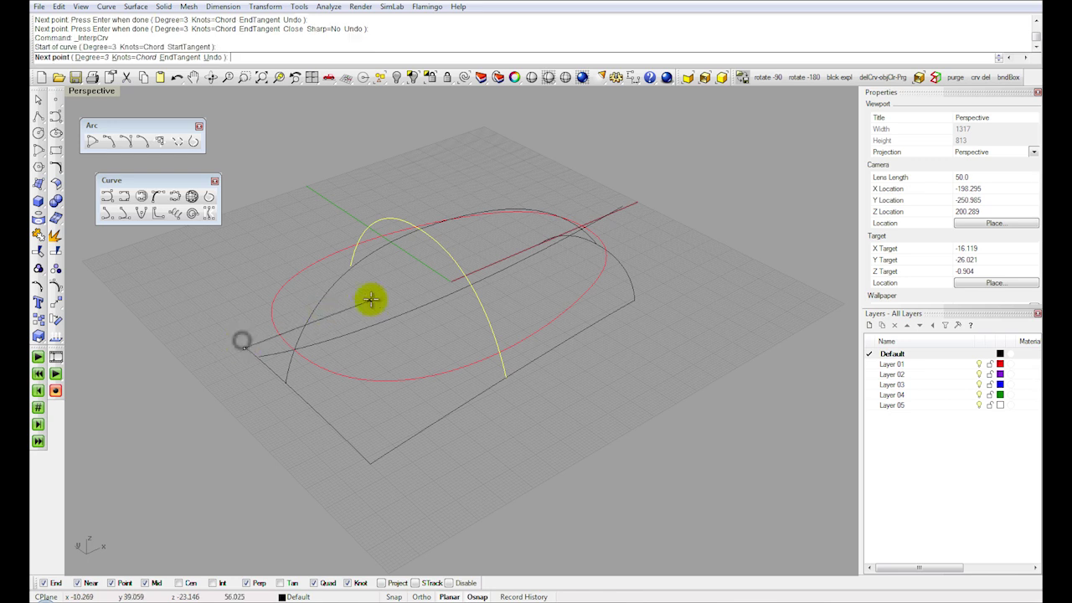
{"action": "left_click", "coordinate": [352, 265]}
{"action": "right_click_drag", "start_coordinate": [514, 223], "coordinate": [429, 267]}
{"action": "right_click", "coordinate": [539, 210]}
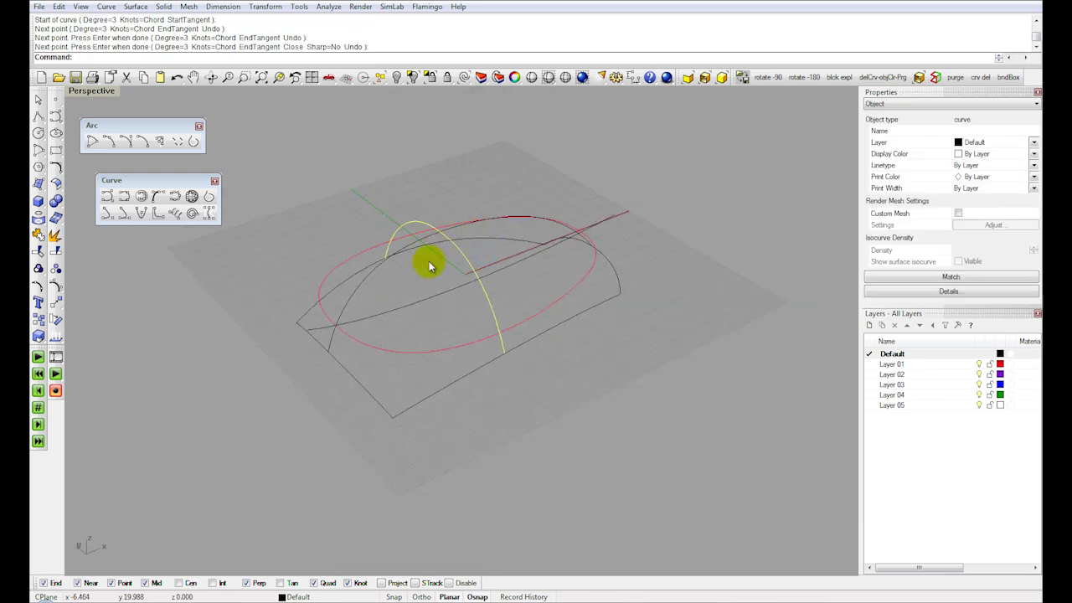
Step: Lock the red oval outline curve
{"action": "left_click", "coordinate": [418, 353]}
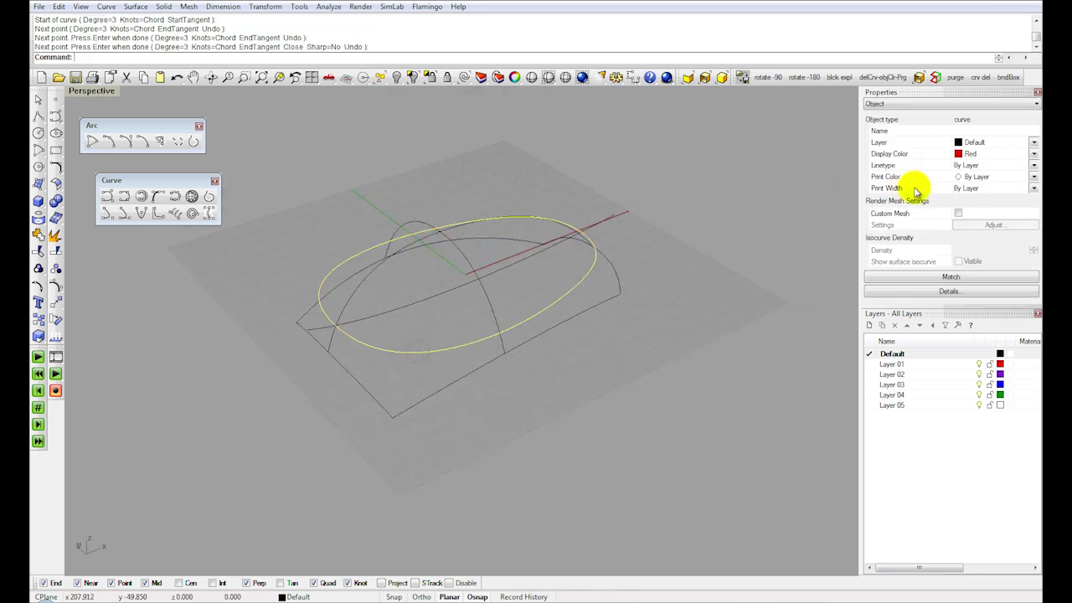
{"action": "left_click", "coordinate": [448, 77]}
Step: Create a surface from the network of six frame curves, leaving out the shallow lengthwise parting curve
{"action": "right_click_drag", "start_coordinate": [550, 258], "coordinate": [486, 267]}
{"action": "left_click_drag", "start_coordinate": [259, 156], "coordinate": [717, 433]}
{"action": "middle_click", "coordinate": [303, 48]}
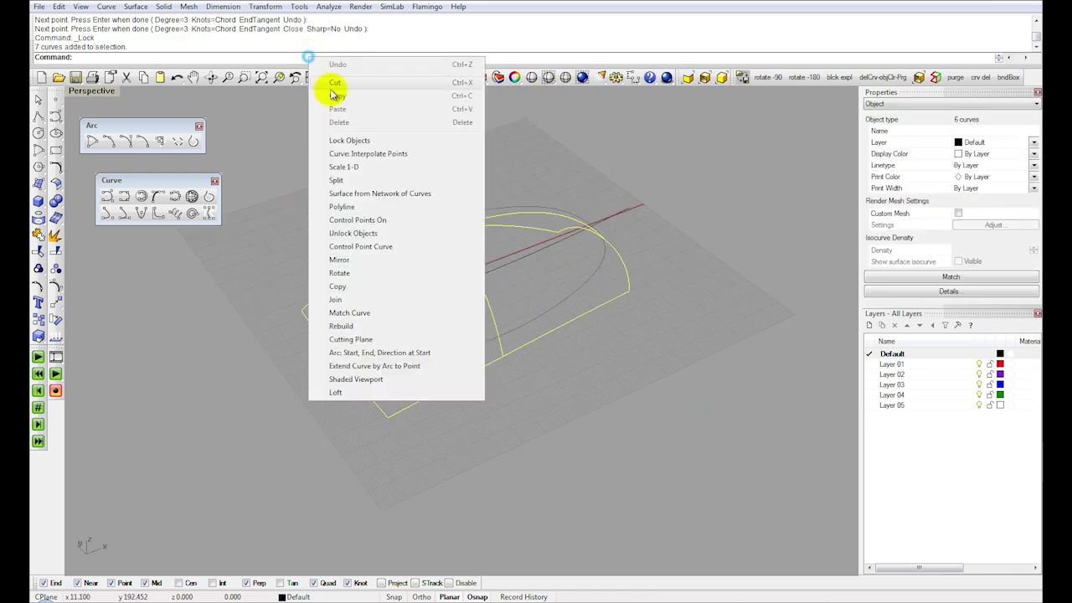
{"action": "left_click", "coordinate": [387, 192]}
{"action": "key", "text": "Return"}
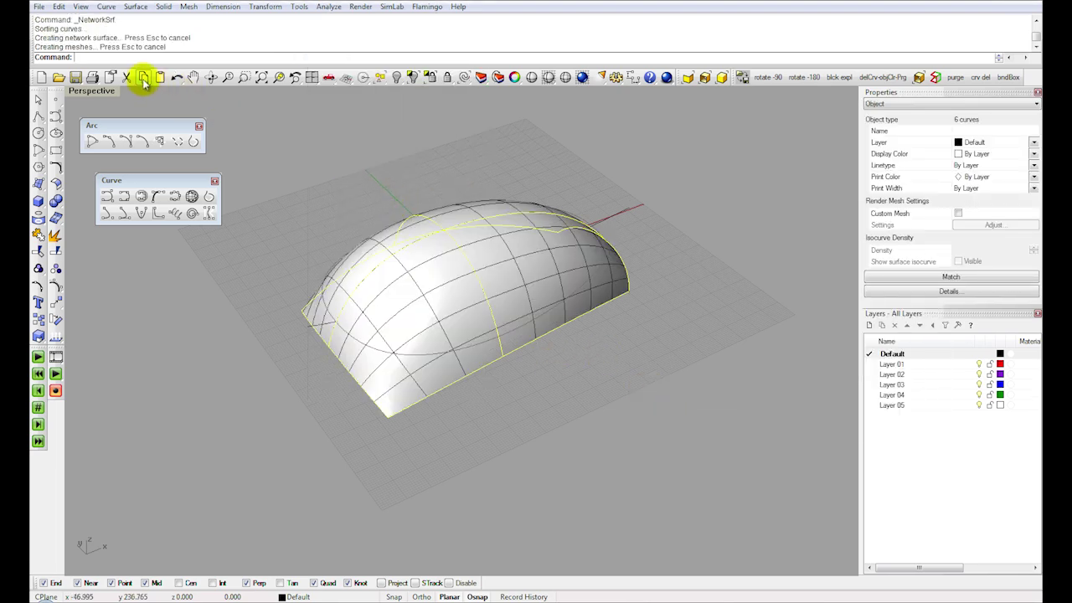
Step: Split the network surface with the shallow parting curve in the Front view and delete the lower piece
{"action": "double_click", "coordinate": [87, 92]}
{"action": "left_click", "coordinate": [178, 453]}
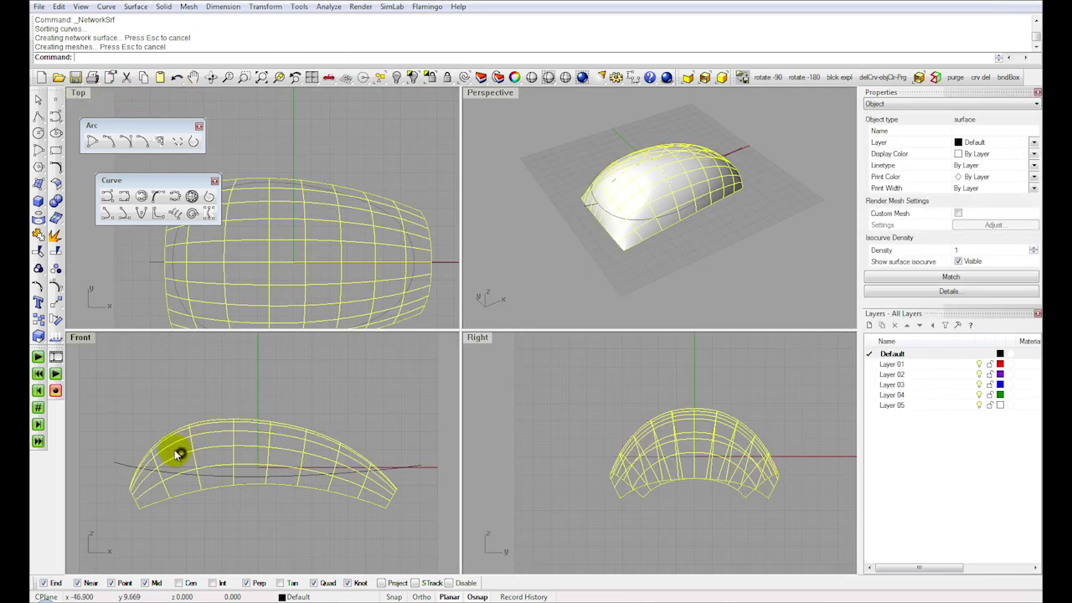
{"action": "left_click", "coordinate": [53, 253]}
{"action": "left_click", "coordinate": [131, 460]}
{"action": "key", "text": "Return"}
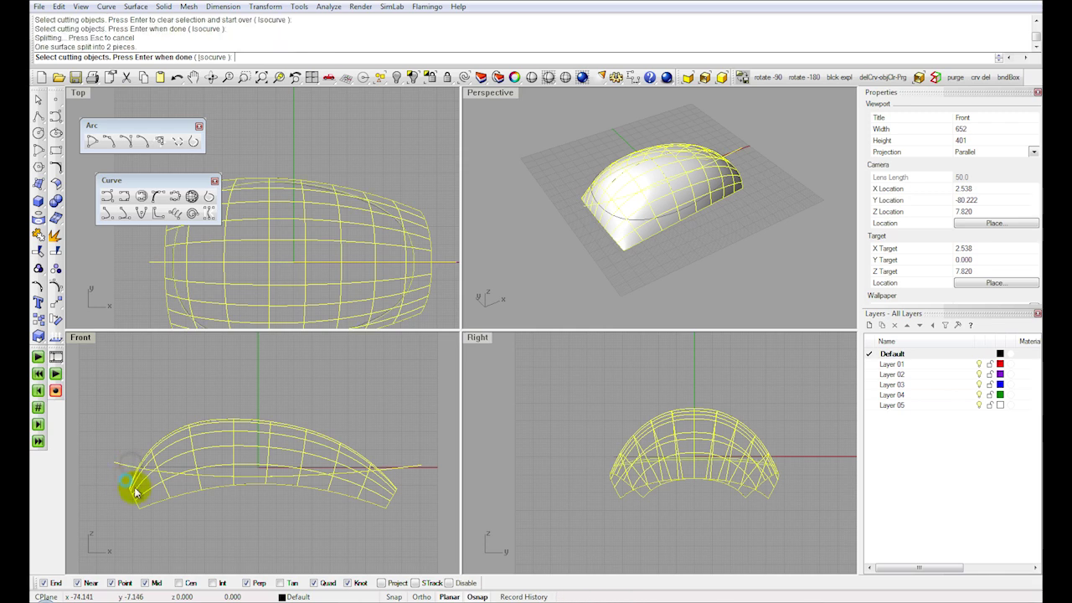
{"action": "left_click", "coordinate": [151, 492]}
{"action": "key", "text": "Delete"}
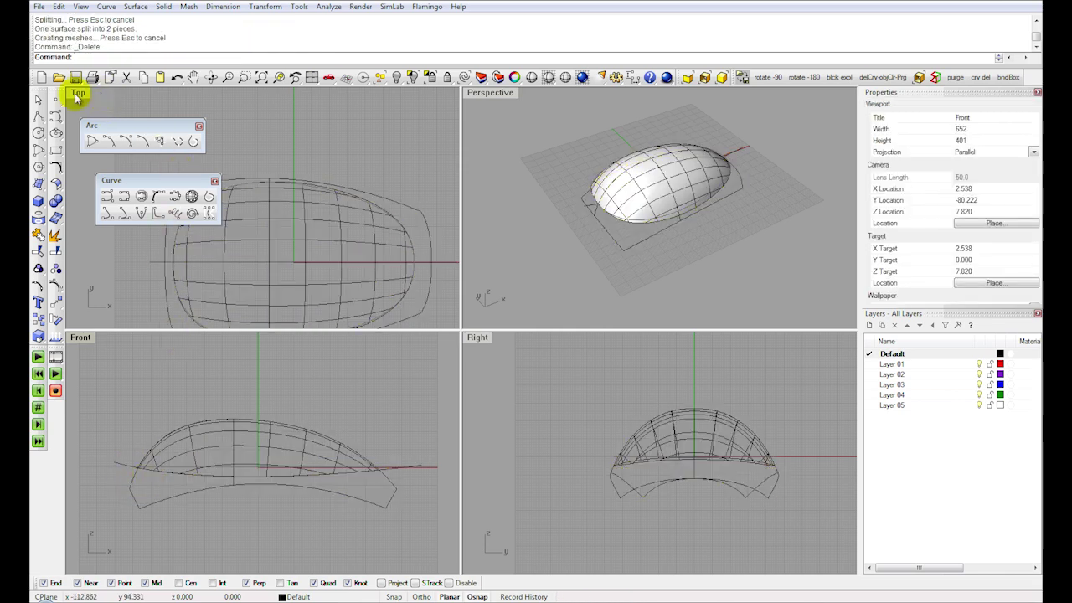
Step: Compare the trimmed surface's edge with the locked oval outline in the Top view
{"action": "double_click", "coordinate": [77, 93]}
{"action": "scroll", "coordinate": [418, 275], "scroll_direction": "up", "scroll_amount": 6}
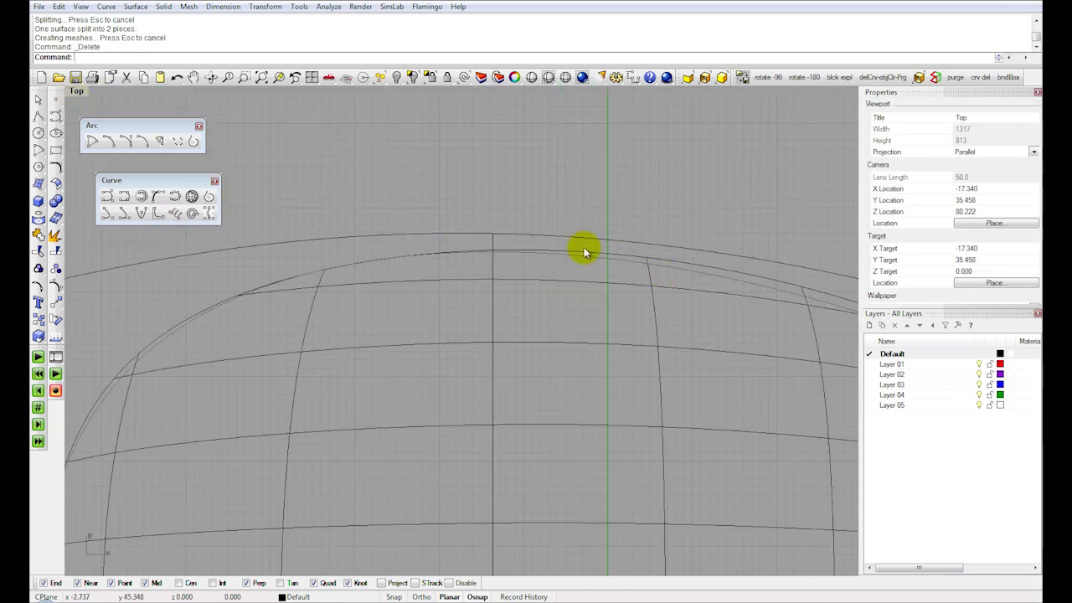
{"action": "scroll", "coordinate": [585, 252], "scroll_direction": "down", "scroll_amount": 3}
{"action": "scroll", "coordinate": [605, 253], "scroll_direction": "up", "scroll_amount": 2}
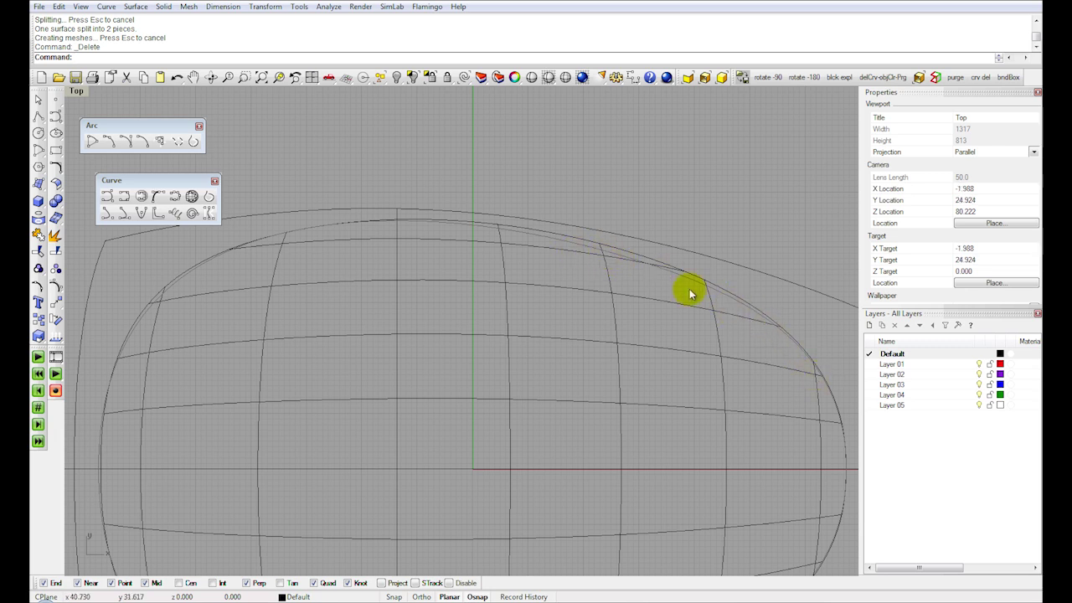
{"action": "scroll", "coordinate": [528, 243], "scroll_direction": "down", "scroll_amount": 2}
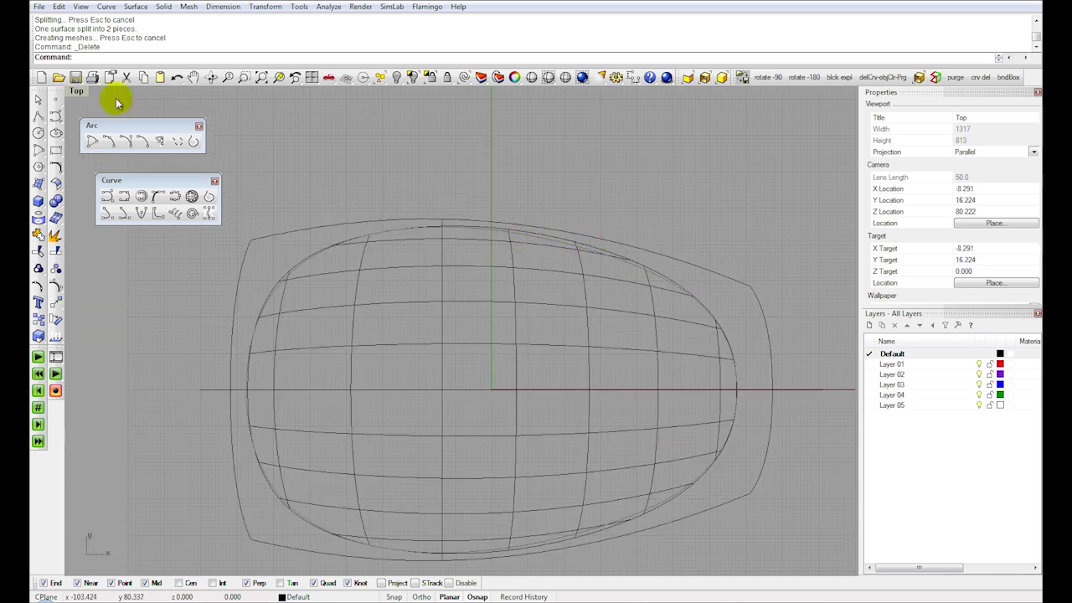
{"action": "double_click", "coordinate": [82, 94]}
{"action": "right_click_drag", "start_coordinate": [562, 168], "coordinate": [597, 209]}
{"action": "left_click", "coordinate": [112, 336]}
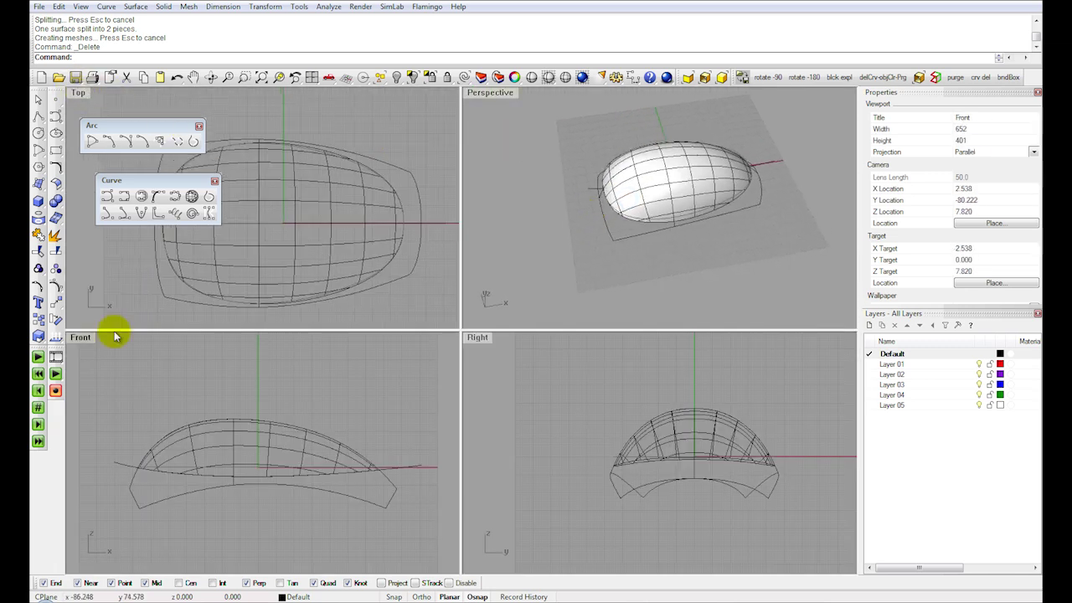
Step: Delete the trimmed dome surface in the Front view
{"action": "double_click", "coordinate": [87, 337]}
{"action": "scroll", "coordinate": [453, 352], "scroll_direction": "up", "scroll_amount": 2}
{"action": "left_click", "coordinate": [477, 364]}
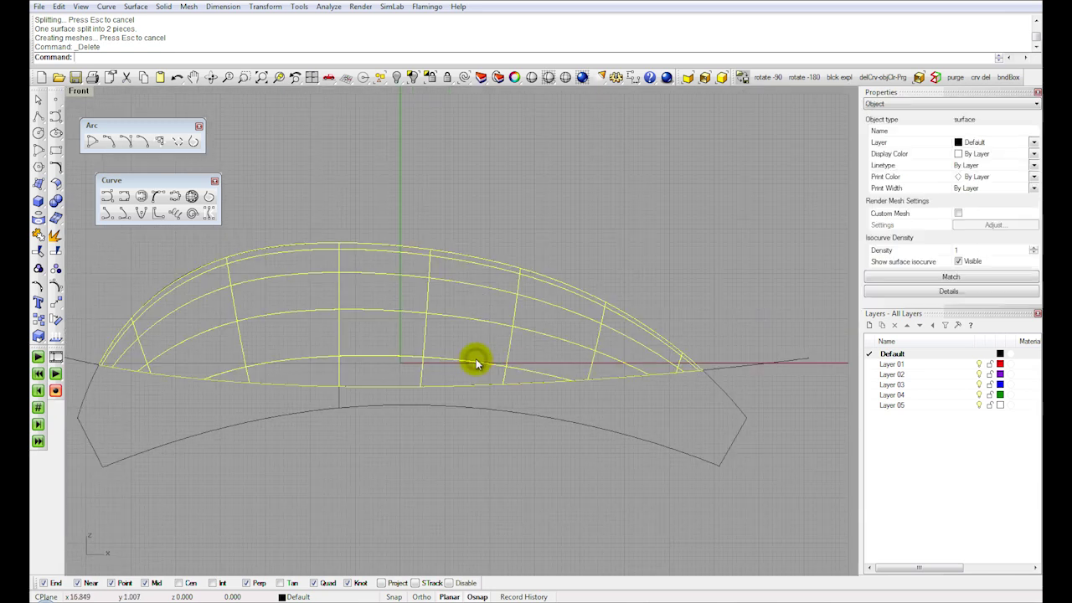
{"action": "key", "text": "Delete"}
Step: Show the shallow parting curve's control points, disable object snaps and nudge its right inner control point slightly in the Front view
{"action": "left_click", "coordinate": [542, 385]}
{"action": "left_click", "coordinate": [54, 285]}
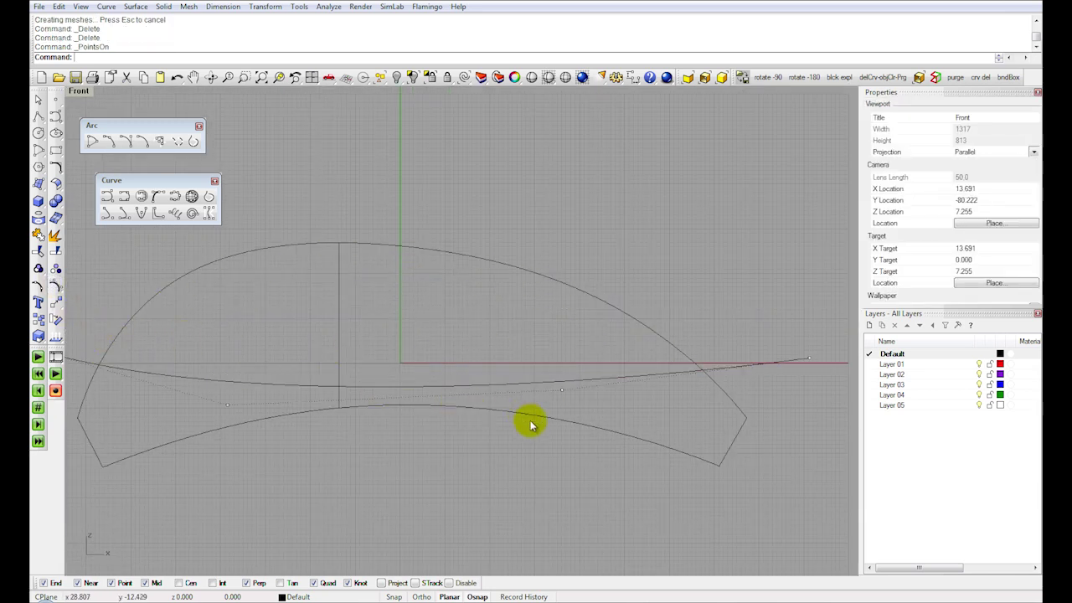
{"action": "left_click", "coordinate": [456, 583]}
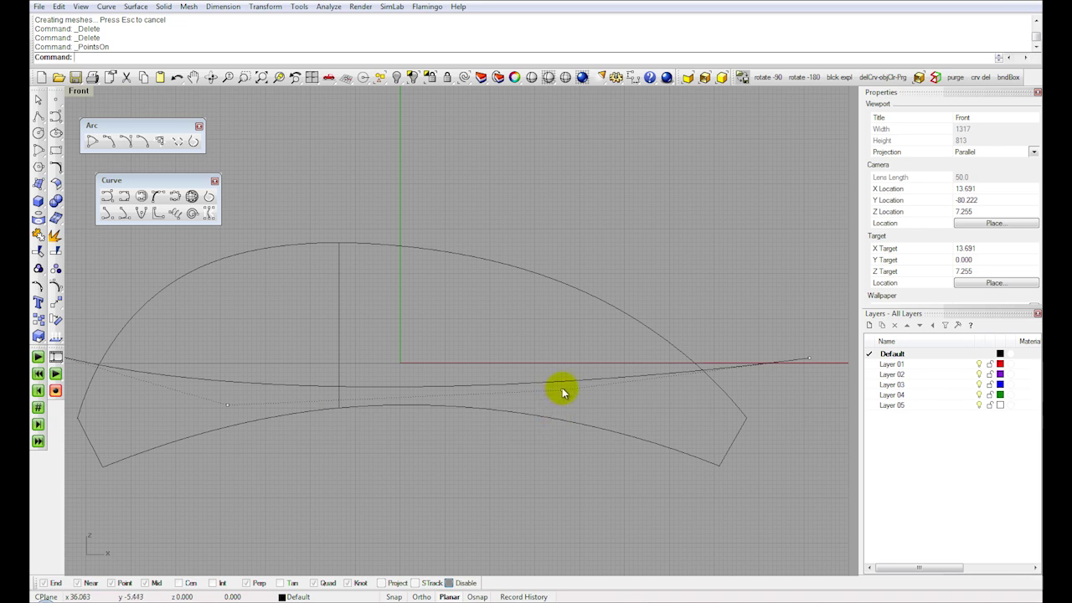
{"action": "left_click_drag", "start_coordinate": [560, 387], "coordinate": [560, 386]}
Step: Rebuild the network surface from the six frame curves, excluding the adjusted parting curve from the selection
{"action": "double_click", "coordinate": [76, 91]}
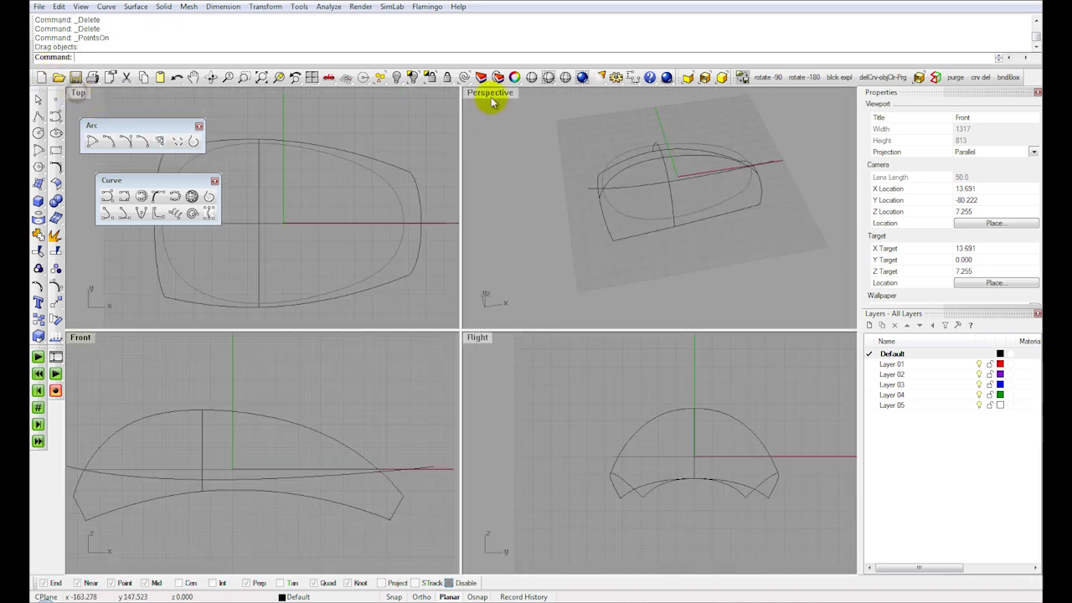
{"action": "double_click", "coordinate": [491, 95]}
{"action": "left_click_drag", "start_coordinate": [261, 137], "coordinate": [735, 430]}
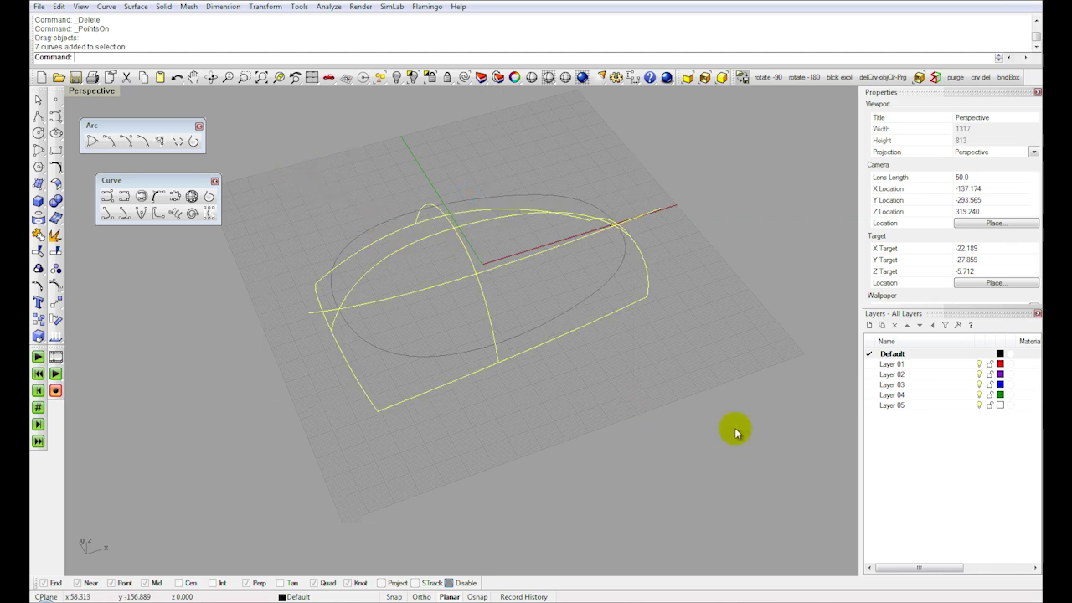
{"action": "left_click", "coordinate": [383, 295], "text": "ctrl"}
{"action": "right_click", "coordinate": [353, 62]}
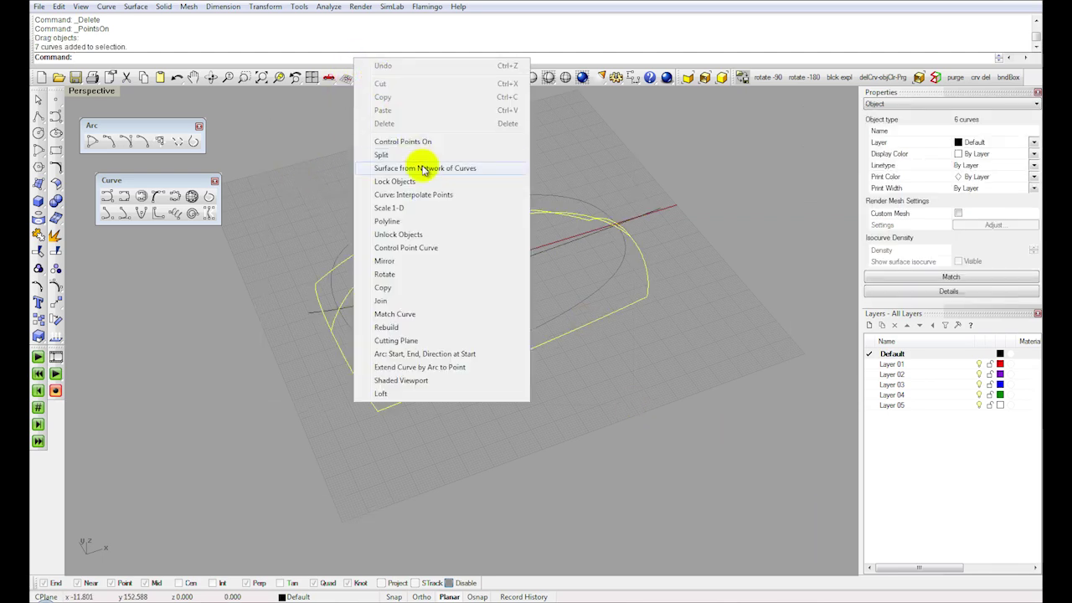
{"action": "left_click", "coordinate": [429, 168]}
{"action": "key", "text": "Return"}
Step: Split the rebuilt surface with the adjusted parting curve and delete the piece outside the oval
{"action": "double_click", "coordinate": [94, 91]}
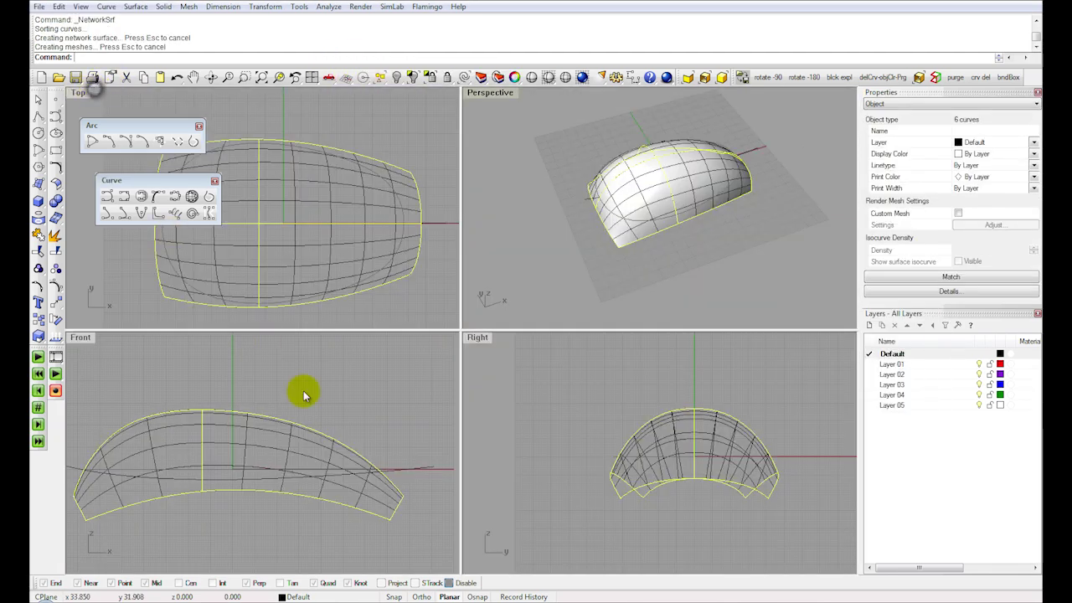
{"action": "left_click", "coordinate": [57, 238]}
{"action": "left_click", "coordinate": [187, 478]}
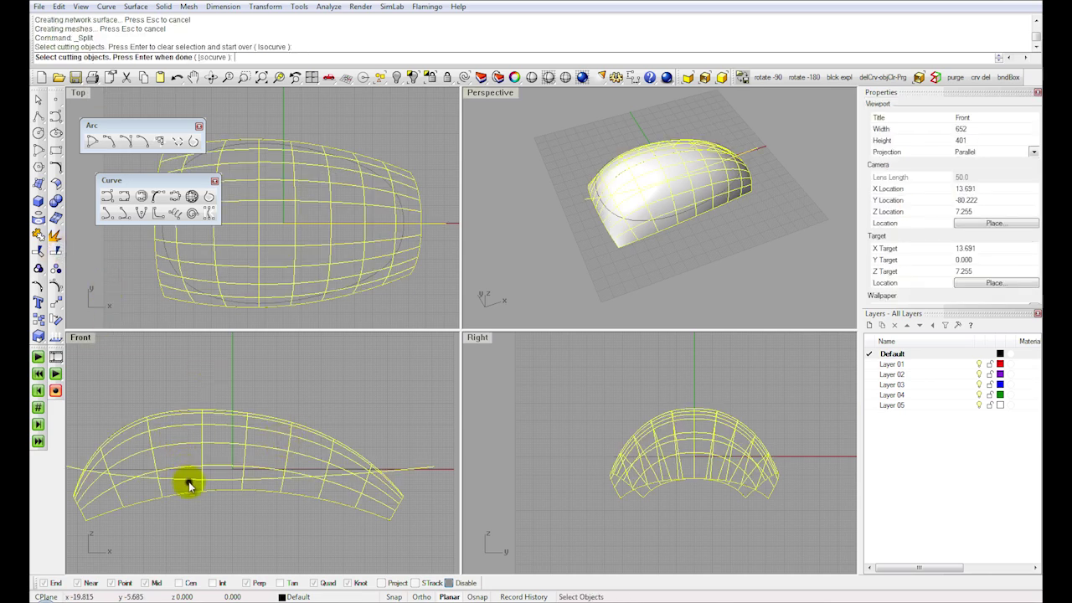
{"action": "key", "text": "Return"}
{"action": "key", "text": "Escape"}
{"action": "double_click", "coordinate": [76, 91]}
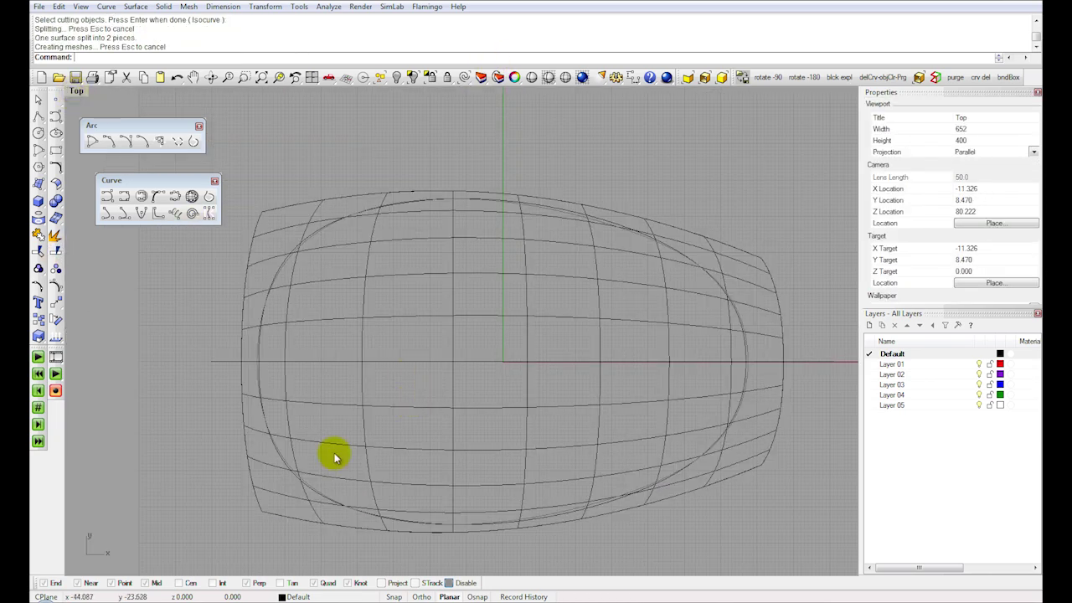
{"action": "left_click", "coordinate": [294, 501]}
{"action": "key", "text": "Delete"}
{"action": "scroll", "coordinate": [525, 234], "scroll_direction": "up", "scroll_amount": 4}
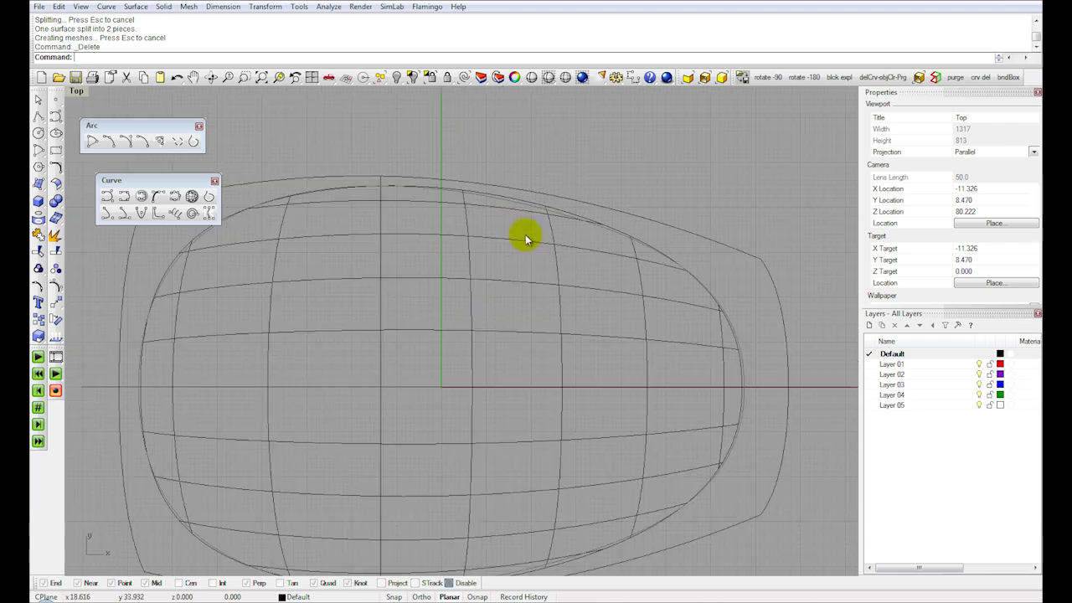
Step: Select all the curves in the Perspective view and move them to Layer 01
{"action": "scroll", "coordinate": [587, 218], "scroll_direction": "down", "scroll_amount": 5}
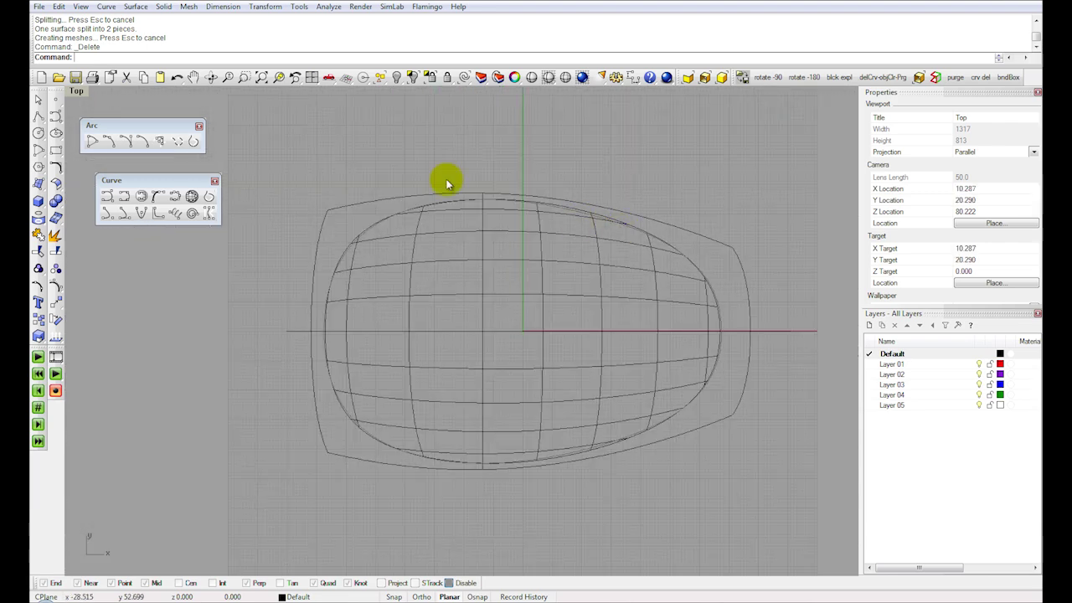
{"action": "double_click", "coordinate": [76, 92]}
{"action": "double_click", "coordinate": [490, 98]}
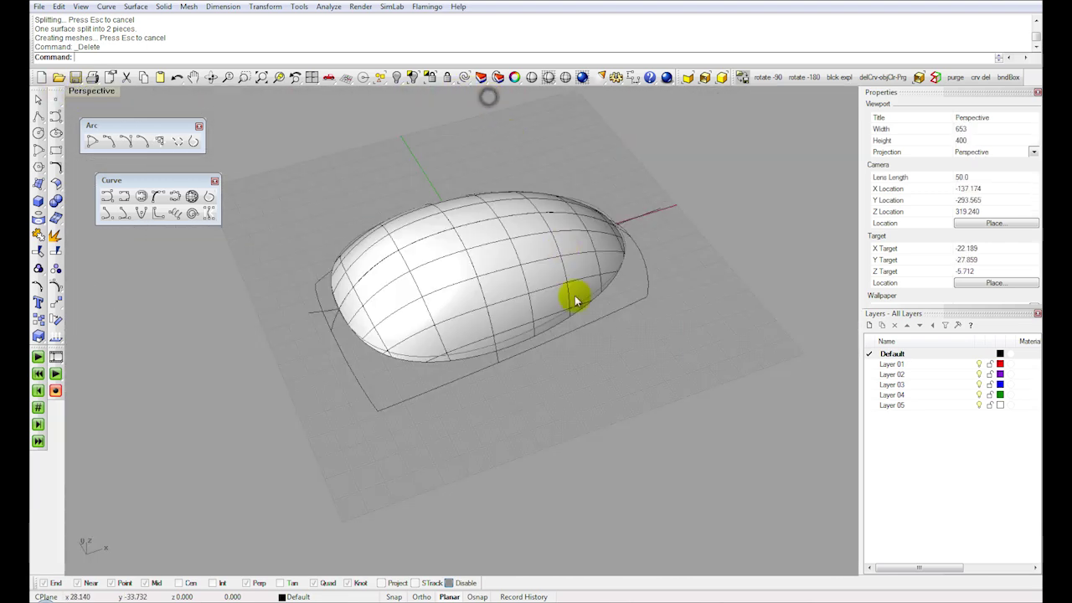
{"action": "right_click_drag", "start_coordinate": [575, 294], "coordinate": [553, 247]}
{"action": "left_click", "coordinate": [59, 7]}
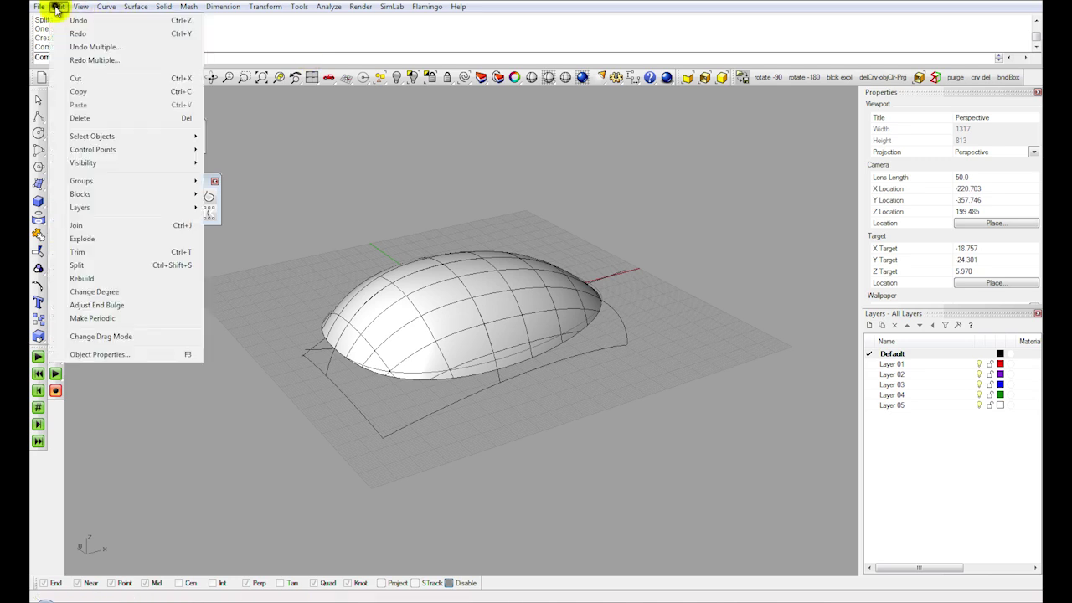
{"action": "left_click", "coordinate": [137, 137]}
{"action": "left_click", "coordinate": [248, 220]}
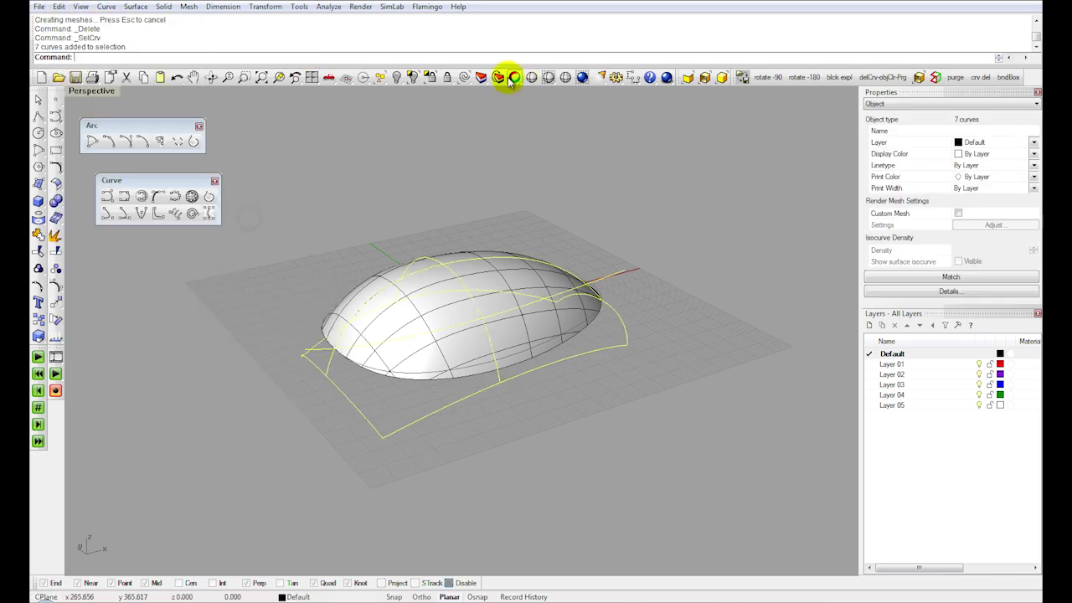
{"action": "left_click", "coordinate": [497, 78]}
{"action": "double_click", "coordinate": [538, 184]}
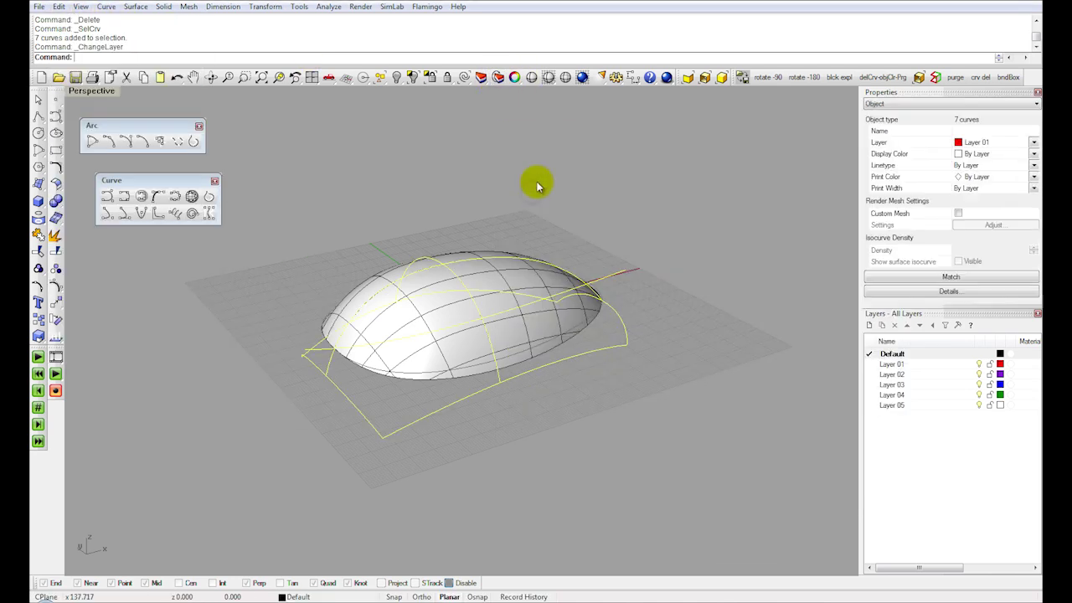
Step: Unlock the remaining outline curve, and move it to Layer 01 with that layer turned off
{"action": "left_click", "coordinate": [448, 77]}
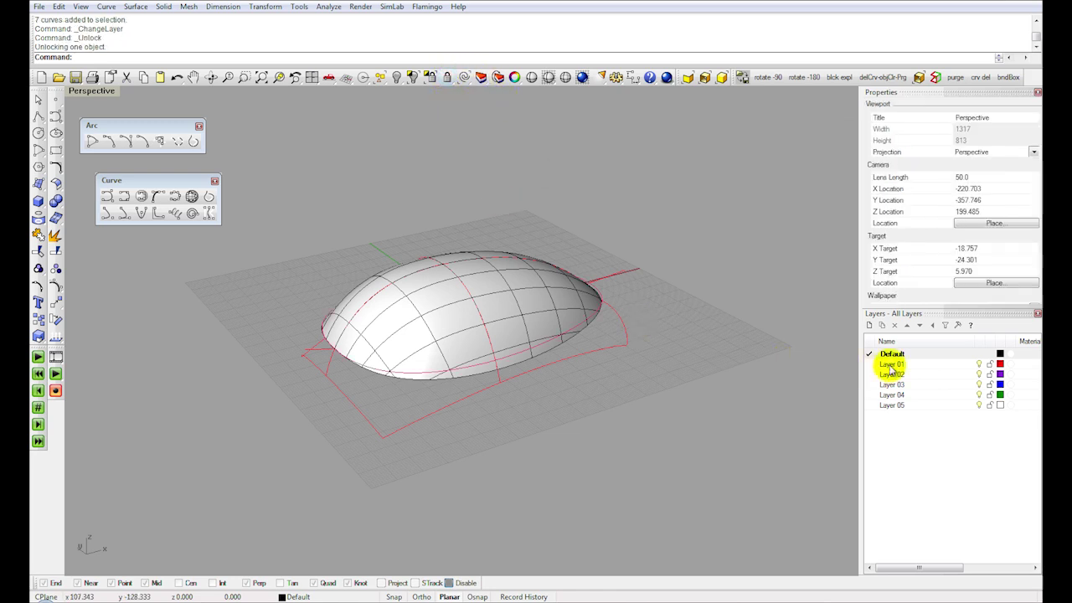
{"action": "left_click", "coordinate": [986, 366]}
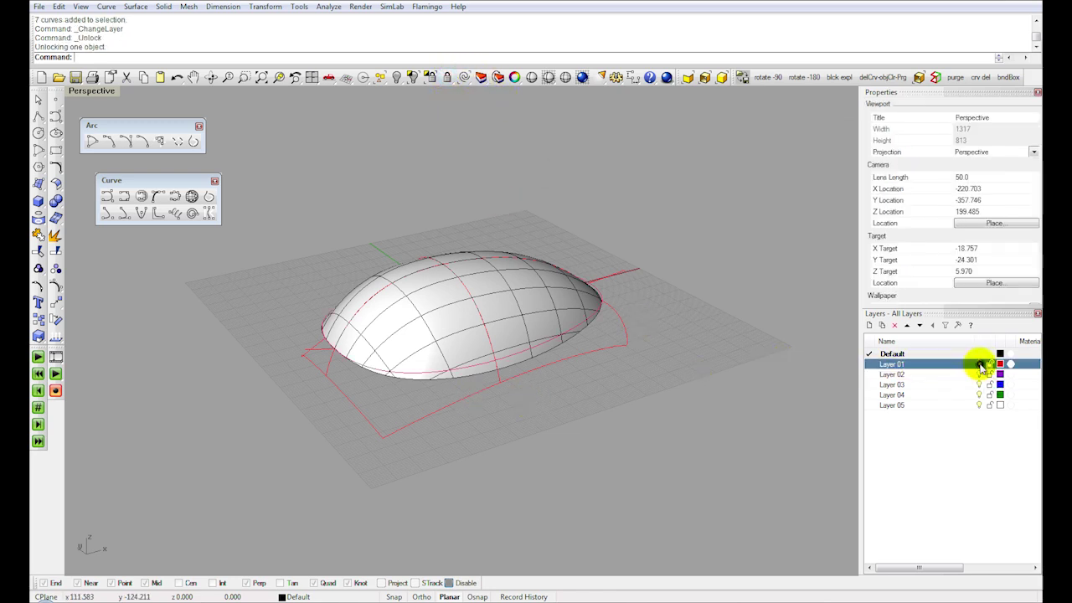
{"action": "left_click", "coordinate": [979, 364]}
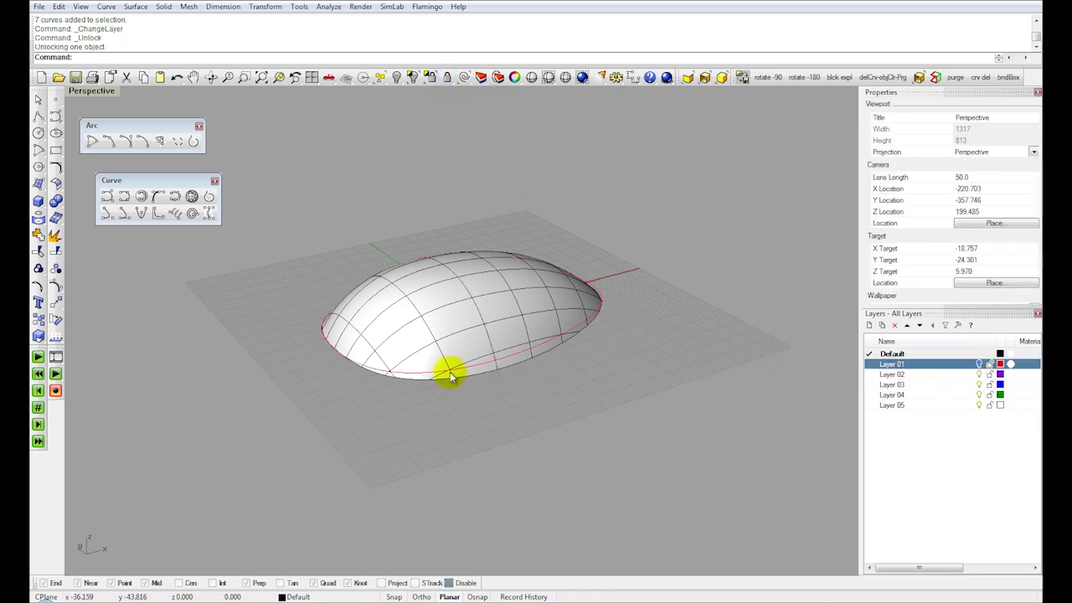
{"action": "left_click", "coordinate": [499, 78]}
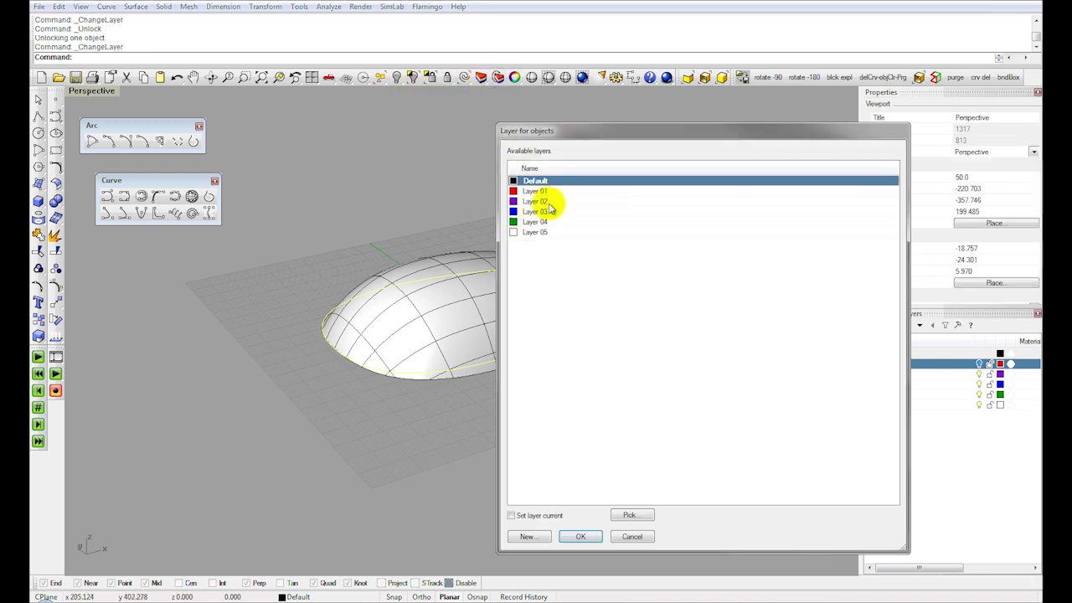
{"action": "double_click", "coordinate": [541, 192]}
Step: Save the model as trackball-easy in the logtech trackball mouse folder
{"action": "right_click_drag", "start_coordinate": [485, 283], "coordinate": [438, 239]}
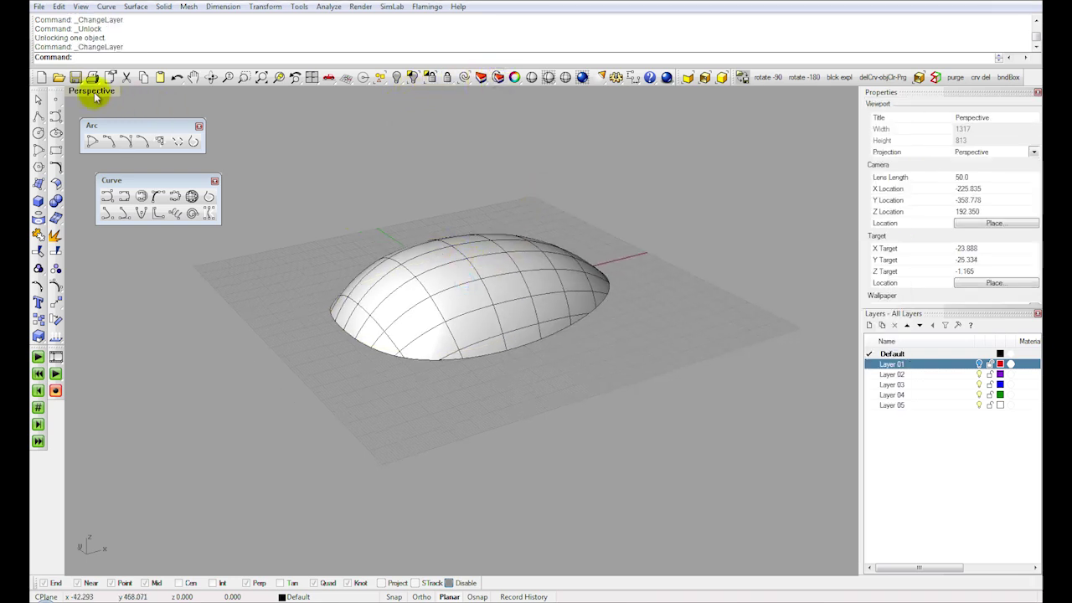
{"action": "right_click_drag", "start_coordinate": [466, 369], "coordinate": [464, 377]}
{"action": "scroll", "coordinate": [461, 344], "scroll_direction": "up", "scroll_amount": 2}
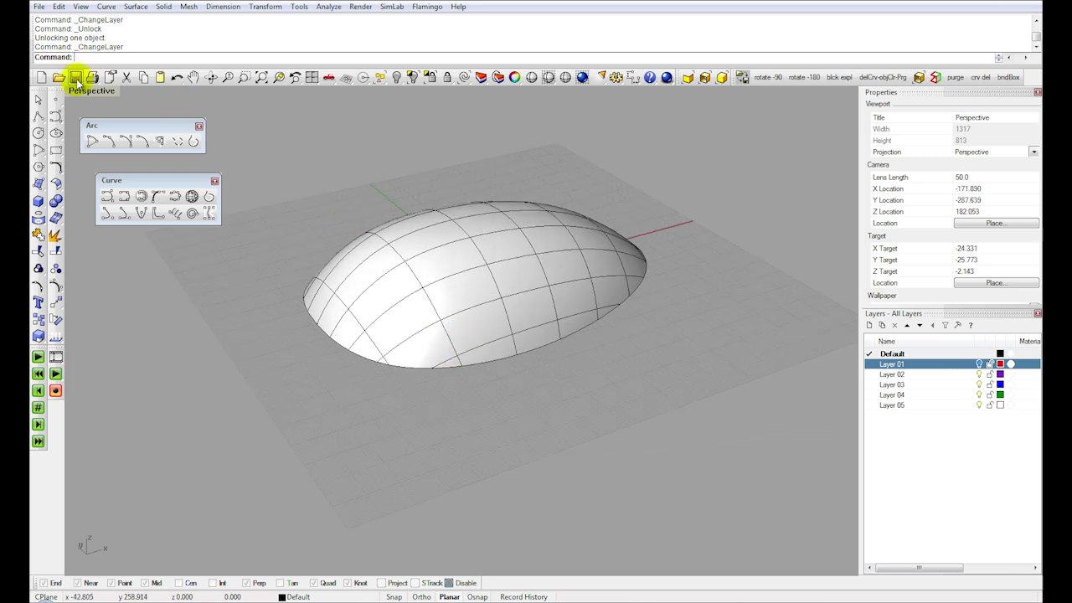
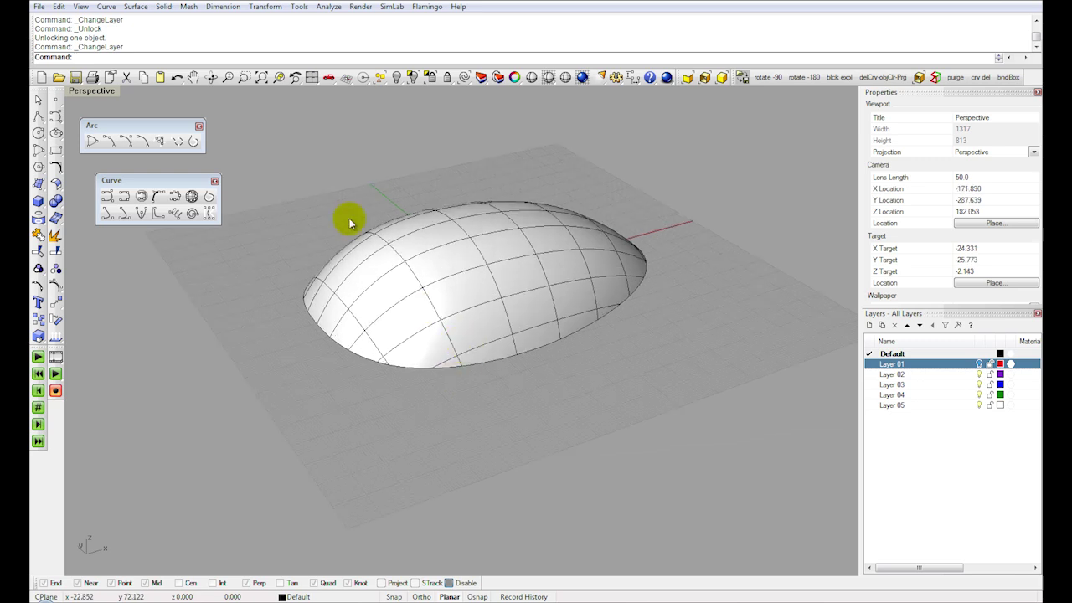
{"action": "left_click", "coordinate": [75, 77]}
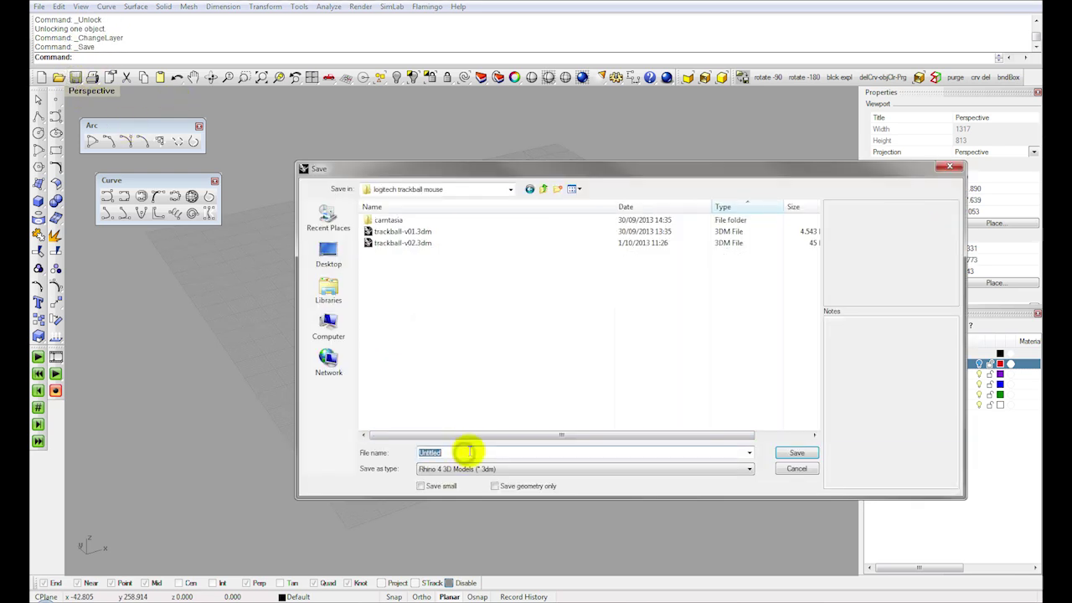
{"action": "type", "text": "trackball-easy"}
{"action": "key", "text": "Return"}
Step: Duplicate the dome surface's bottom edge as a separate curve
{"action": "double_click", "coordinate": [84, 91]}
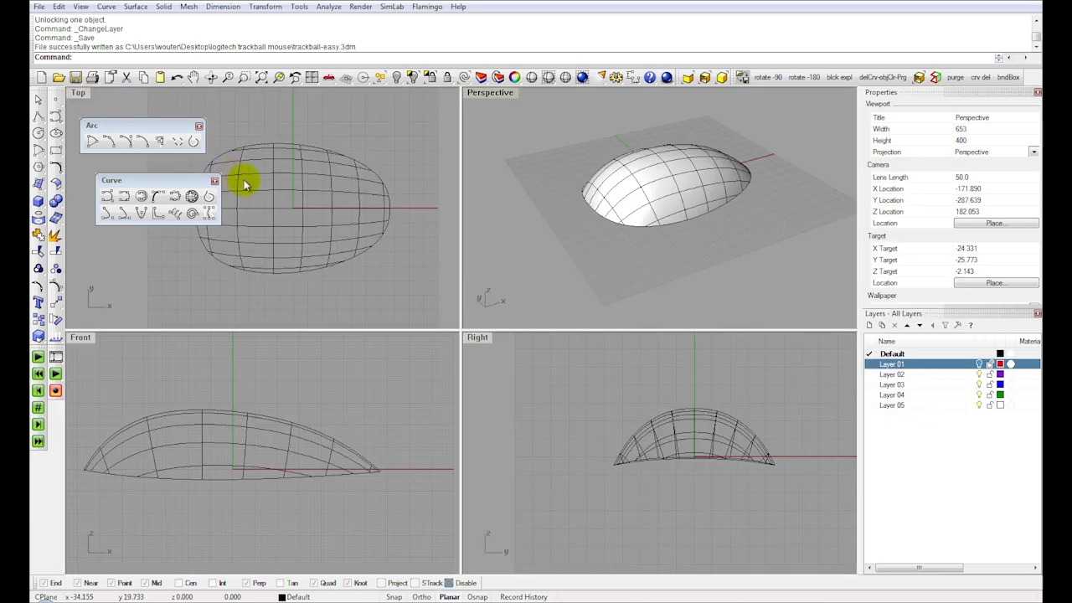
{"action": "double_click", "coordinate": [492, 92]}
{"action": "left_click", "coordinate": [106, 7]}
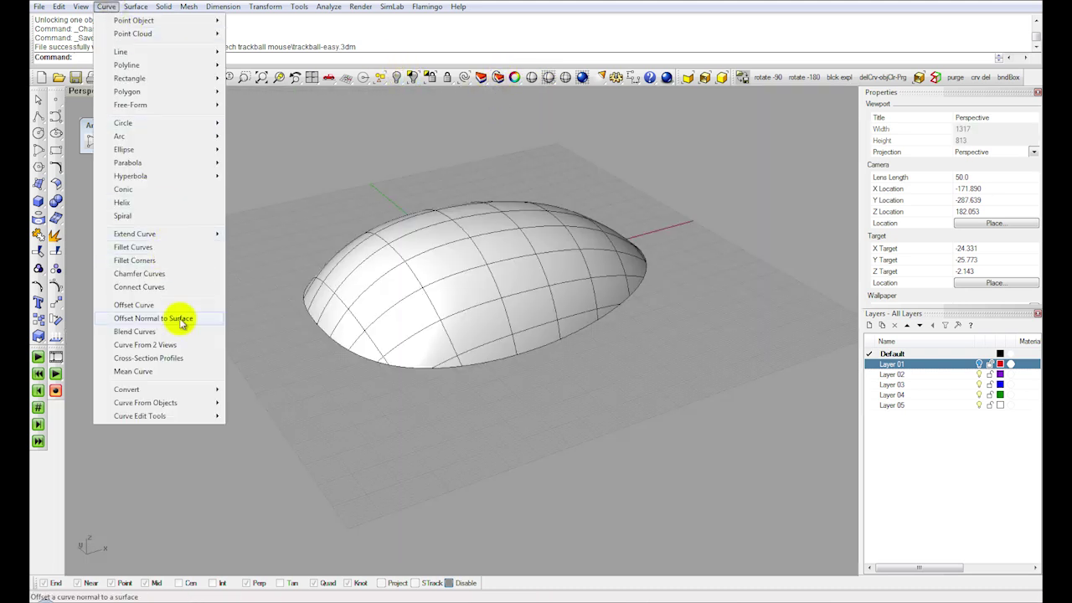
{"action": "mouse_move", "coordinate": [168, 402]}
{"action": "left_click", "coordinate": [285, 207]}
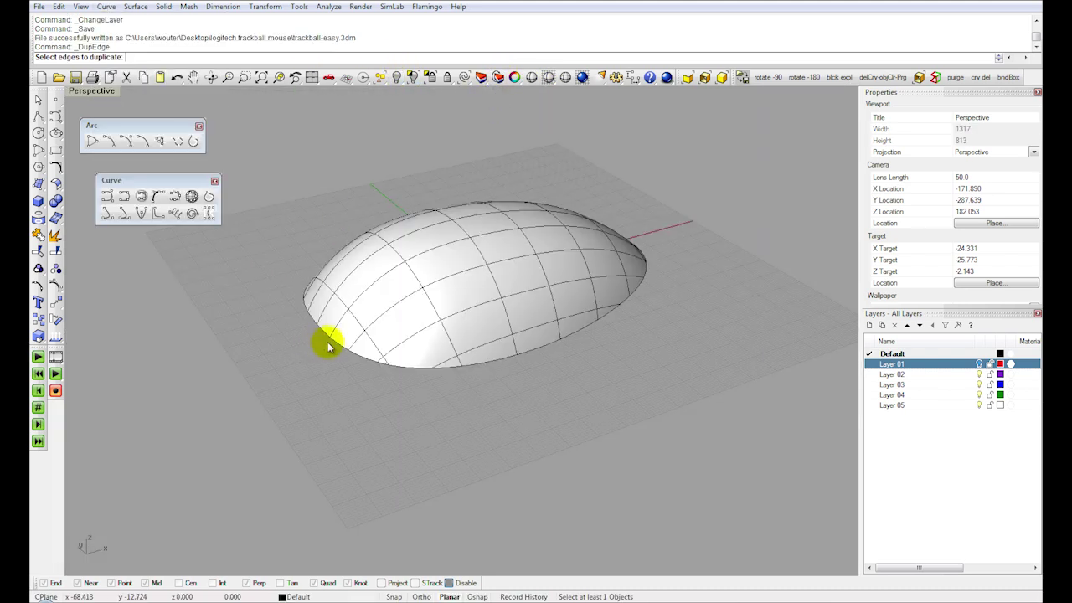
{"action": "left_click", "coordinate": [327, 343]}
{"action": "right_click", "coordinate": [335, 361]}
{"action": "right_click_drag", "start_coordinate": [335, 363], "coordinate": [254, 262]}
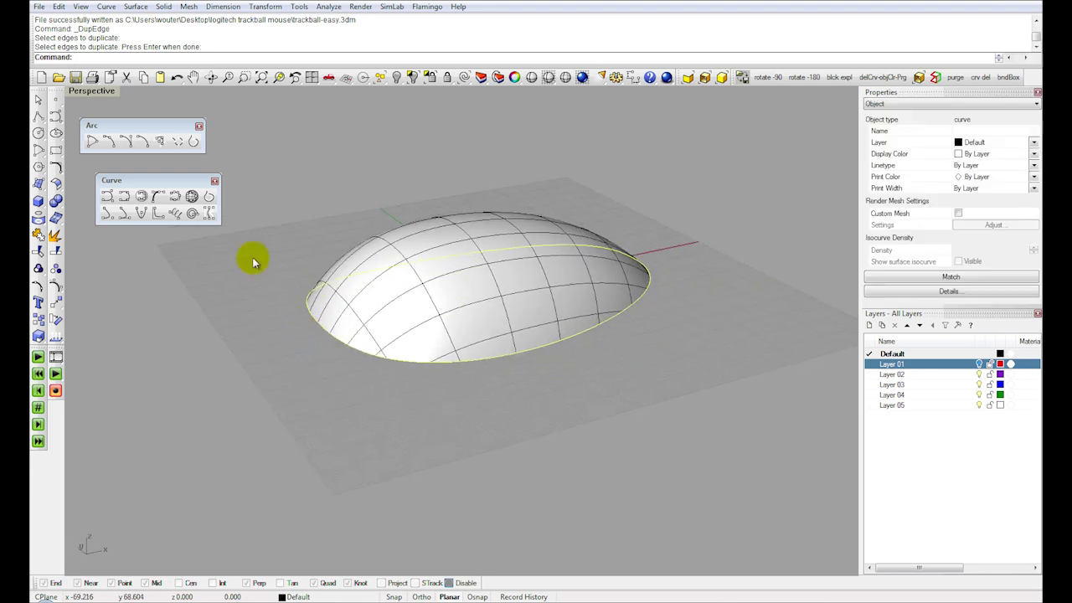
Step: Flatten the duplicated edge curve in world Z with Set Points, placing it at a height of about -10 below the dome
{"action": "double_click", "coordinate": [93, 92]}
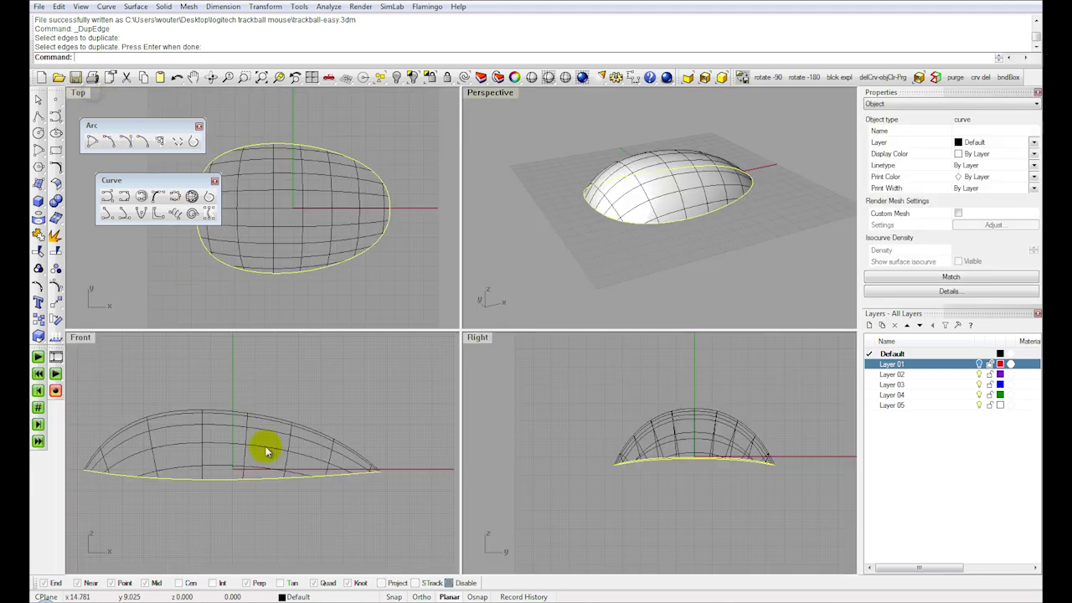
{"action": "key", "text": "ctrl+z"}
{"action": "key", "text": "ctrl+z"}
{"action": "left_click", "coordinate": [266, 7]}
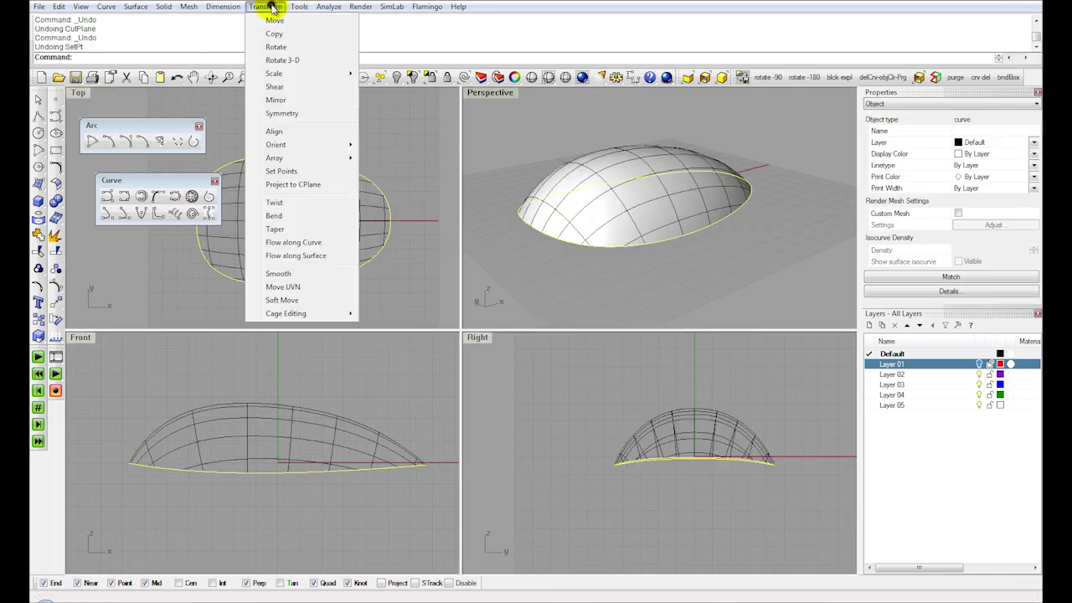
{"action": "left_click", "coordinate": [317, 174]}
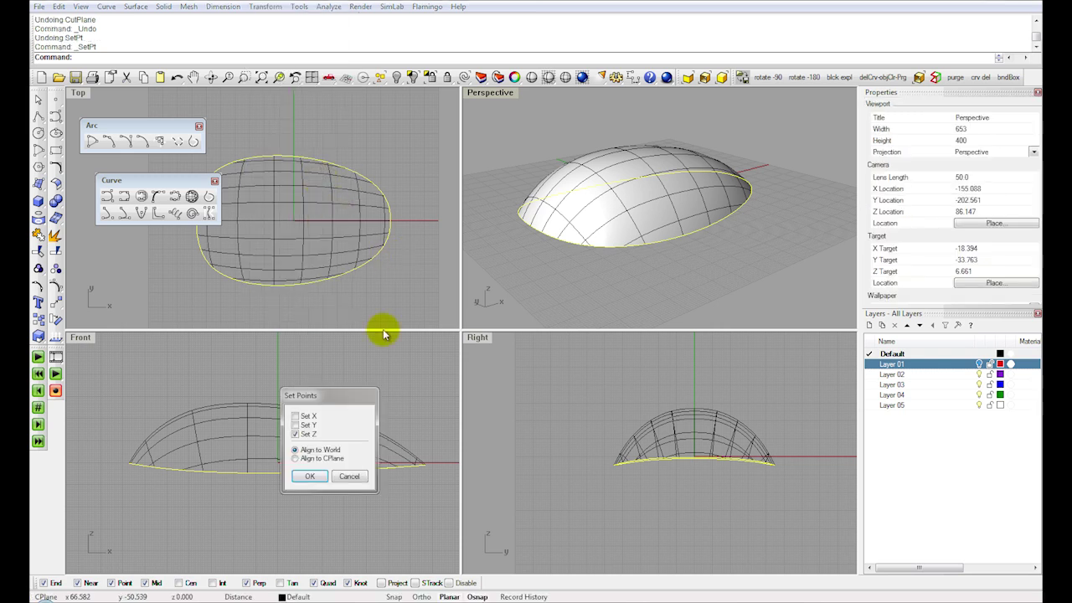
{"action": "left_click", "coordinate": [310, 477]}
{"action": "scroll", "coordinate": [351, 484], "scroll_direction": "up", "scroll_amount": 2}
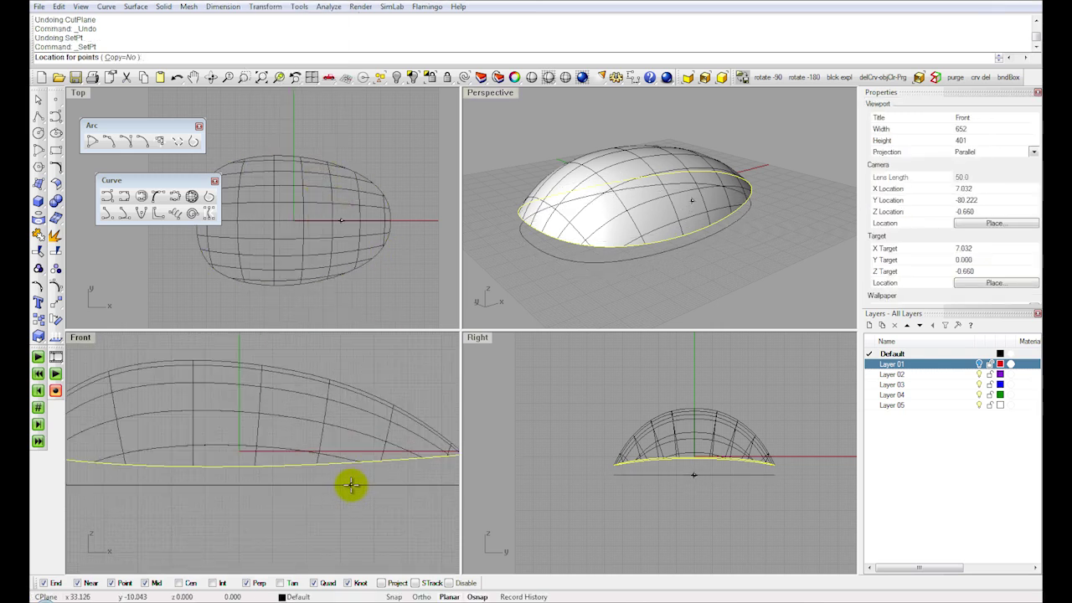
{"action": "left_click", "coordinate": [352, 484]}
{"action": "scroll", "coordinate": [322, 469], "scroll_direction": "down", "scroll_amount": 2}
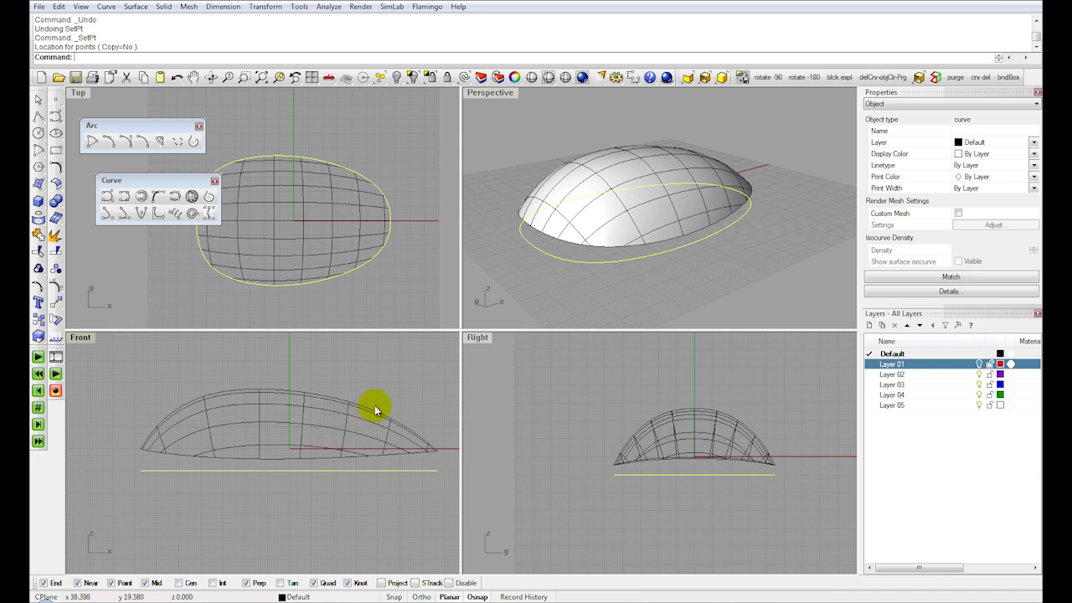
Step: Offset the flattened curve slightly inward through a picked point in the Top view and delete the original flattened curve
{"action": "left_click", "coordinate": [104, 9]}
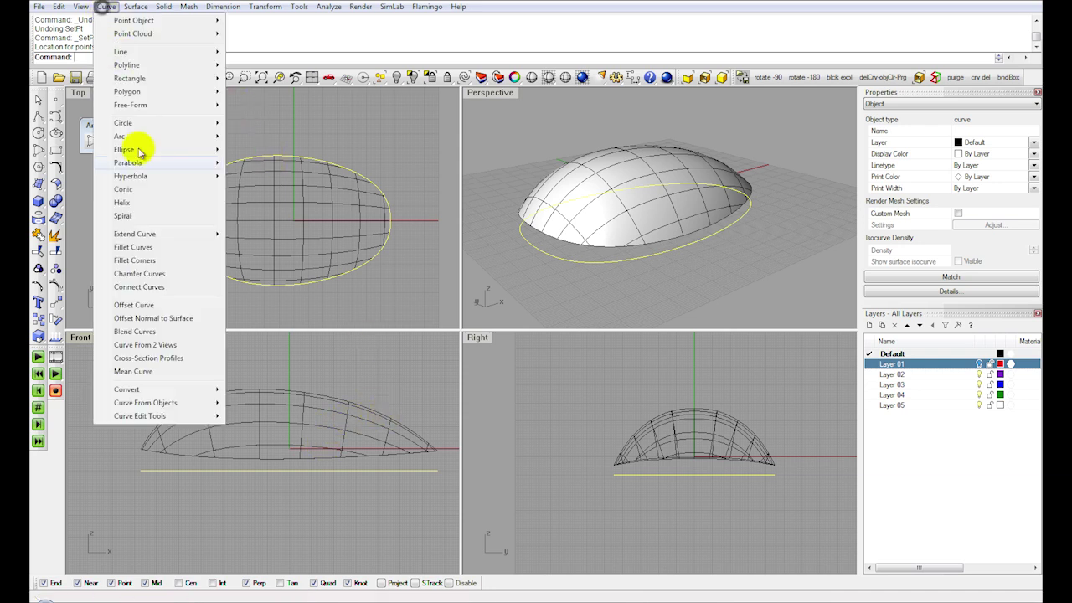
{"action": "left_click", "coordinate": [153, 306]}
{"action": "scroll", "coordinate": [234, 237], "scroll_direction": "up", "scroll_amount": 3}
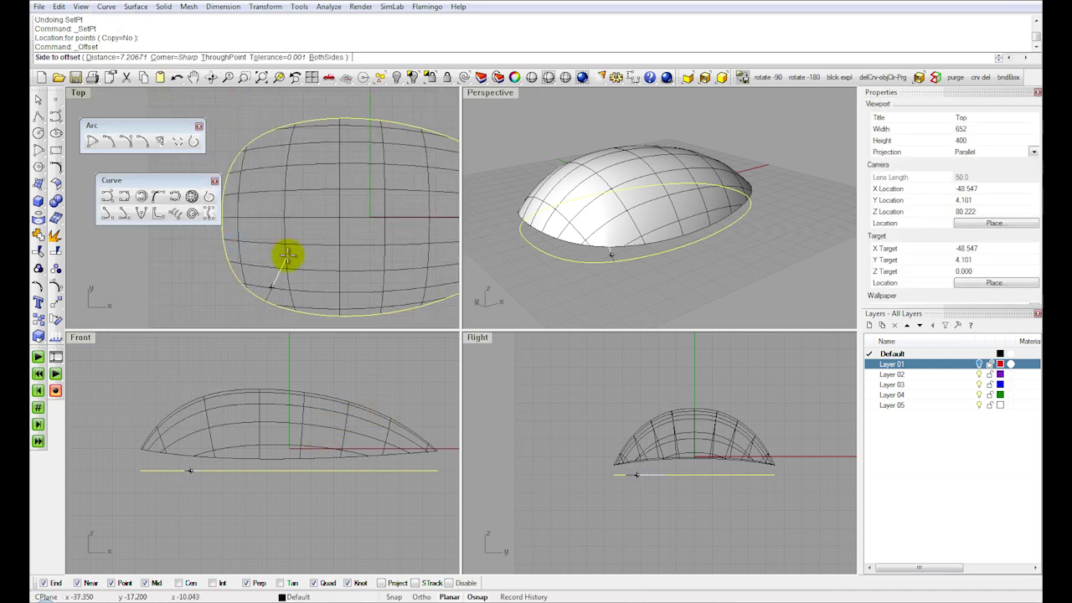
{"action": "left_click", "coordinate": [222, 57]}
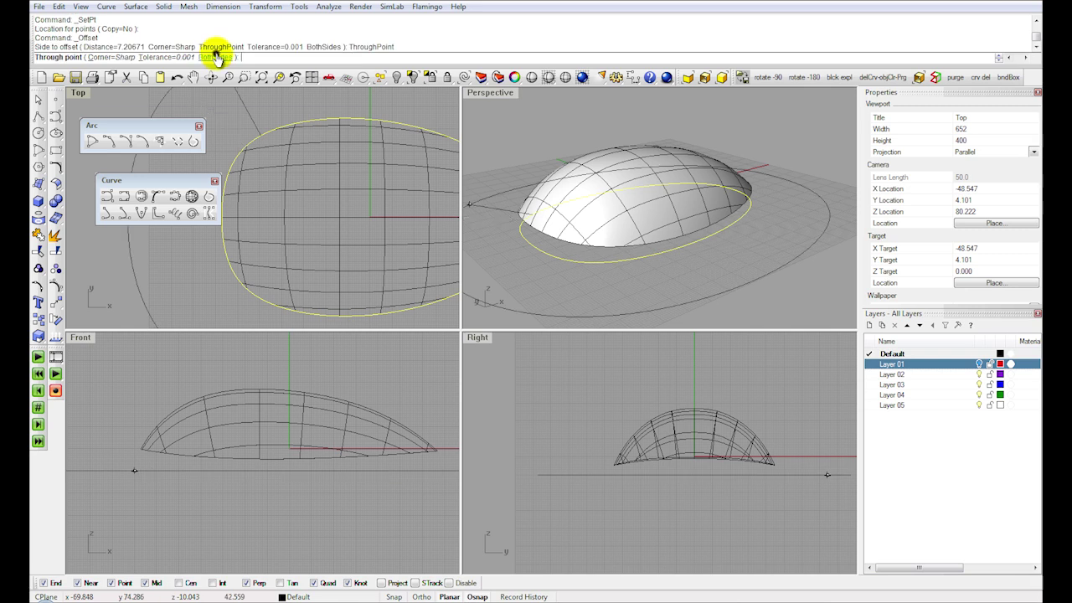
{"action": "left_click", "coordinate": [239, 214]}
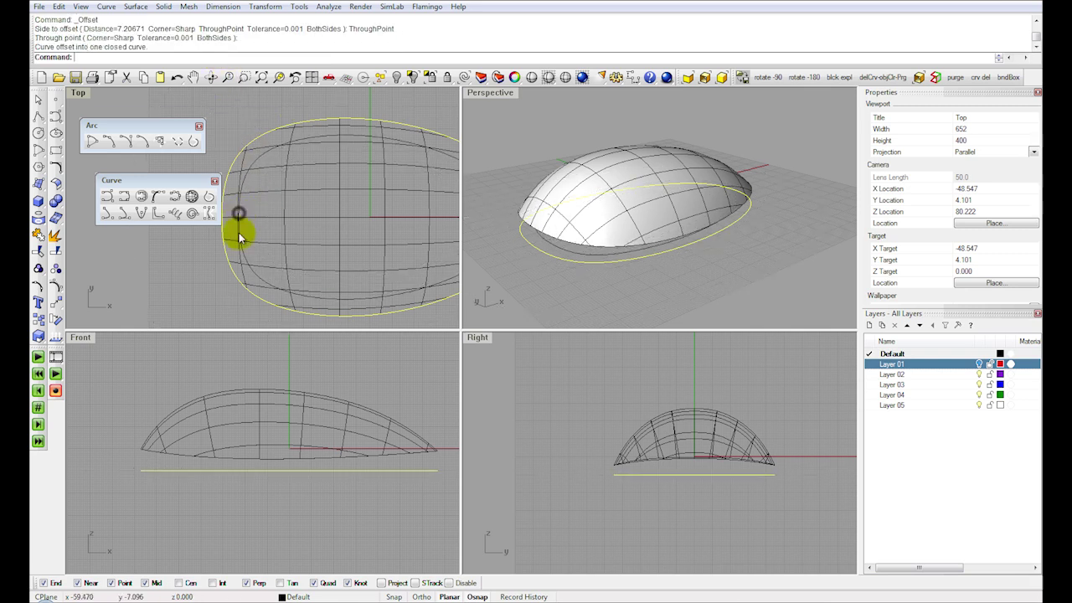
{"action": "right_click_drag", "start_coordinate": [567, 239], "coordinate": [598, 227]}
{"action": "key", "text": "Delete"}
{"action": "left_click", "coordinate": [591, 249]}
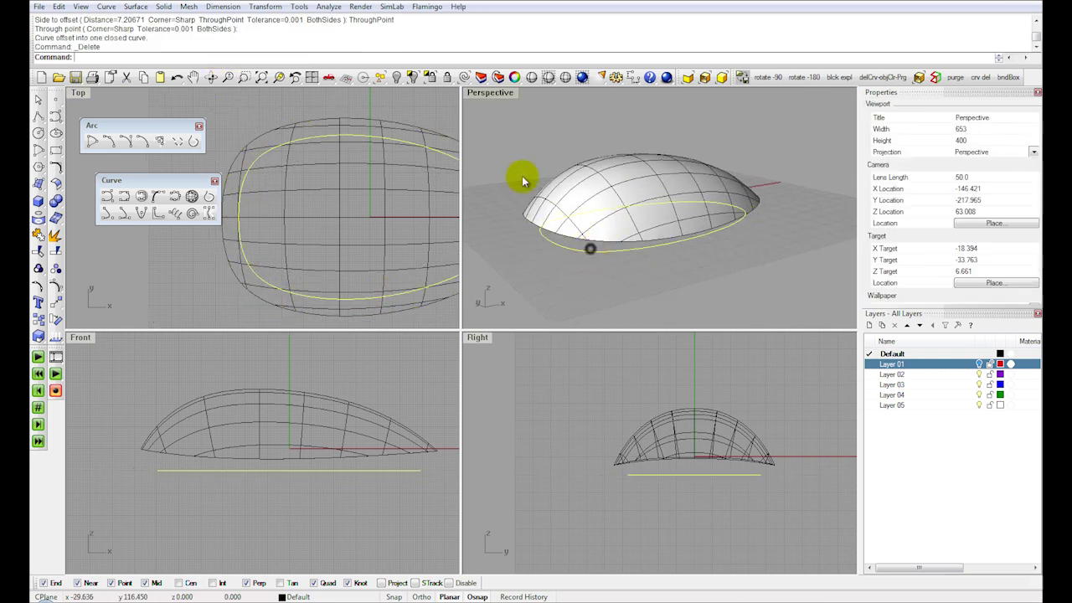
Step: Rebuild the inset base curve with 18 points and degree 3, deleting the input curve
{"action": "double_click", "coordinate": [491, 93]}
{"action": "right_click_drag", "start_coordinate": [432, 227], "coordinate": [474, 193], "text": "shift"}
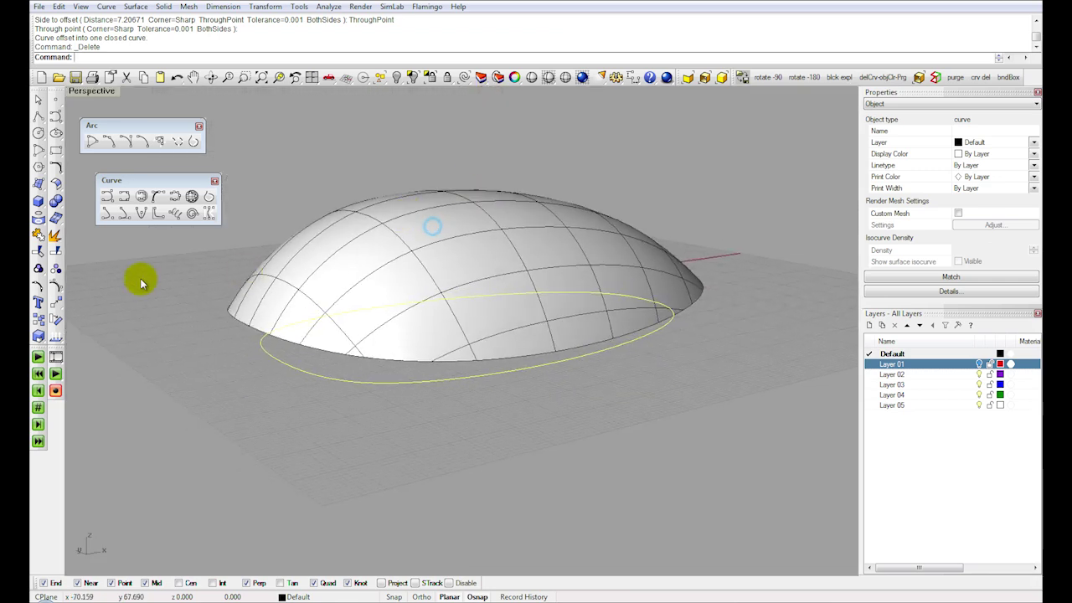
{"action": "left_click", "coordinate": [55, 288]}
{"action": "right_click_drag", "start_coordinate": [330, 349], "coordinate": [330, 391]}
{"action": "left_click", "coordinate": [332, 389]}
{"action": "left_click", "coordinate": [58, 7]}
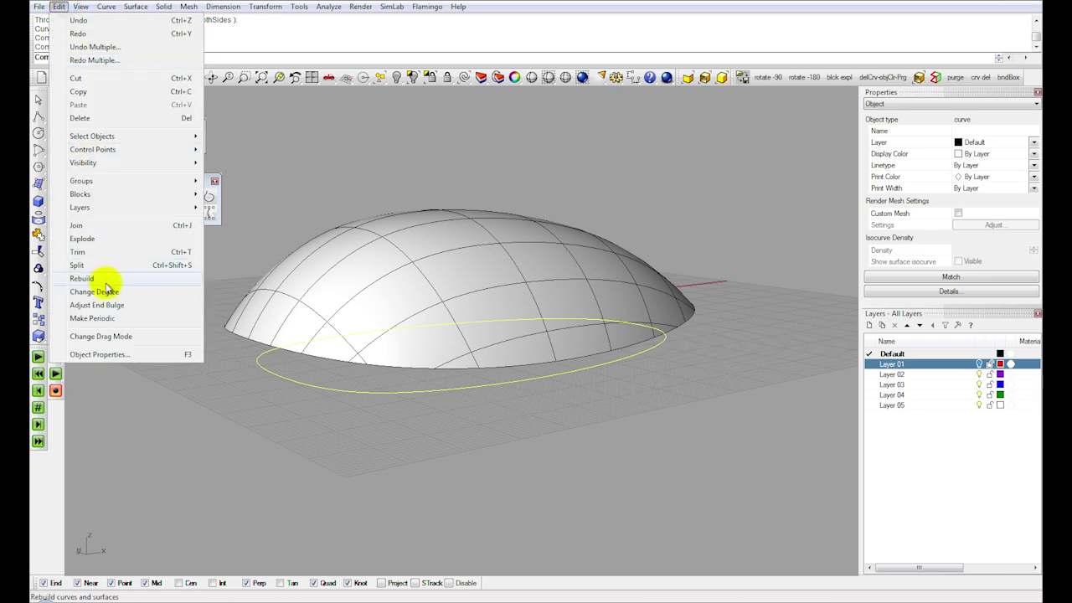
{"action": "left_click", "coordinate": [82, 278]}
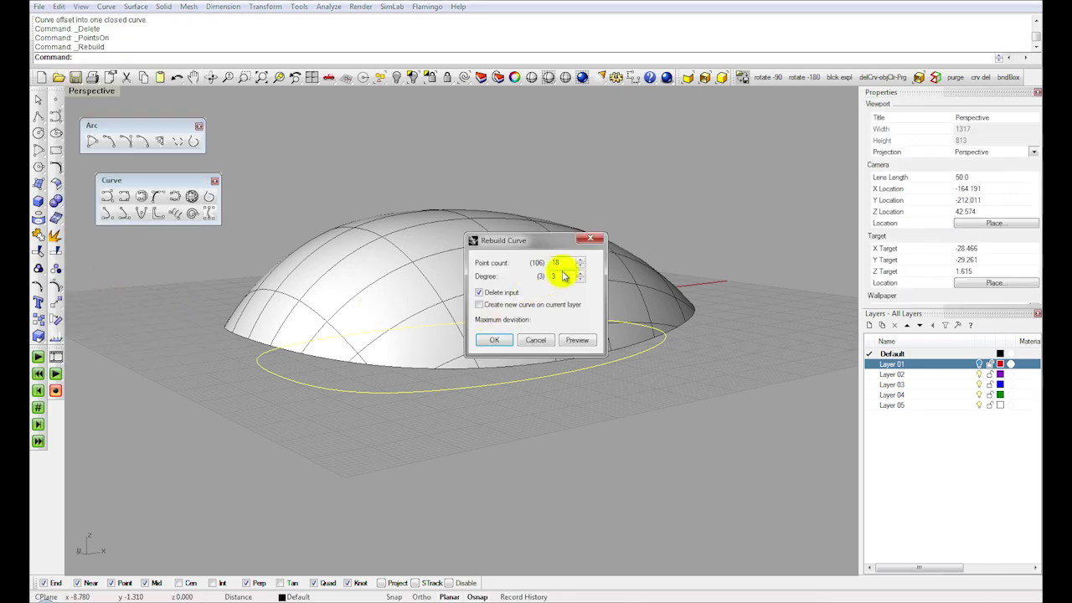
{"action": "left_click", "coordinate": [577, 339]}
{"action": "left_click_drag", "start_coordinate": [545, 239], "coordinate": [592, 238]}
{"action": "right_click_drag", "start_coordinate": [354, 276], "coordinate": [386, 293]}
{"action": "left_click", "coordinate": [548, 338]}
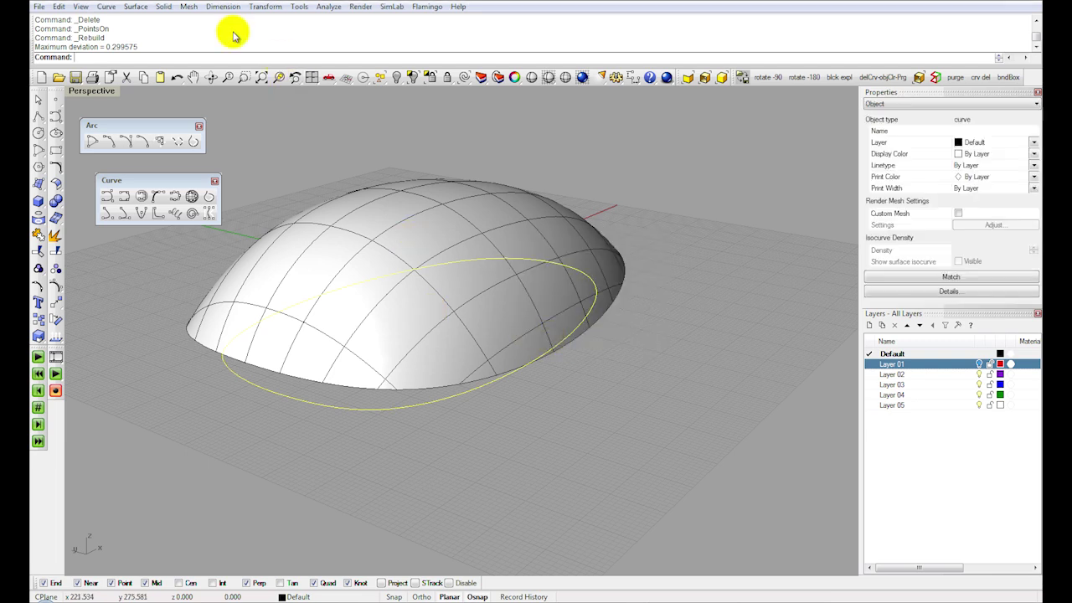
Step: Create a cutting plane through the base curve along the X axis, starting at the origin (0)
{"action": "left_click", "coordinate": [136, 5]}
{"action": "mouse_move", "coordinate": [192, 19]}
{"action": "left_click", "coordinate": [297, 76]}
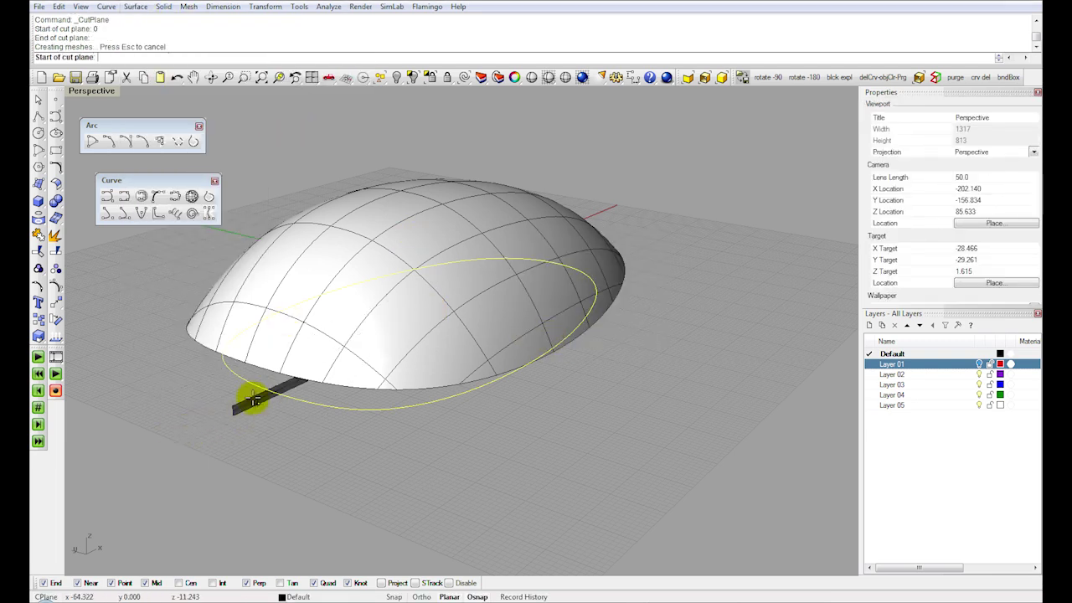
{"action": "right_click_drag", "start_coordinate": [149, 309], "coordinate": [350, 311]}
{"action": "right_click", "coordinate": [351, 310]}
Step: Split the base curve with the cutting plane, and delete the plane and the curve's positive-Y half
{"action": "left_click", "coordinate": [59, 251]}
{"action": "left_click", "coordinate": [319, 395]}
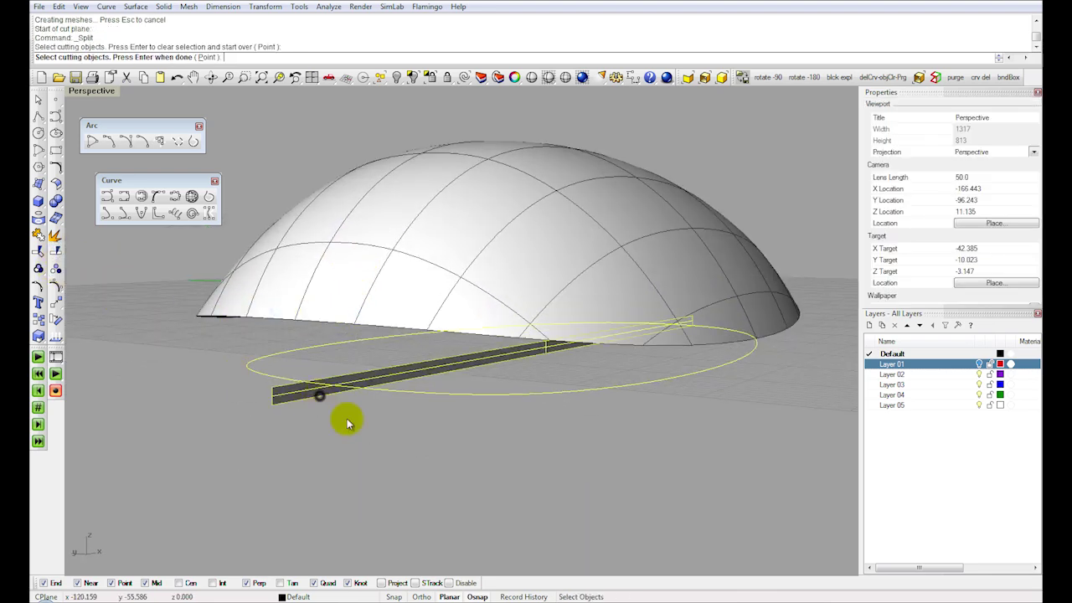
{"action": "right_click", "coordinate": [351, 421]}
{"action": "left_click", "coordinate": [281, 382]}
{"action": "key", "text": "Delete"}
{"action": "left_click", "coordinate": [376, 401]}
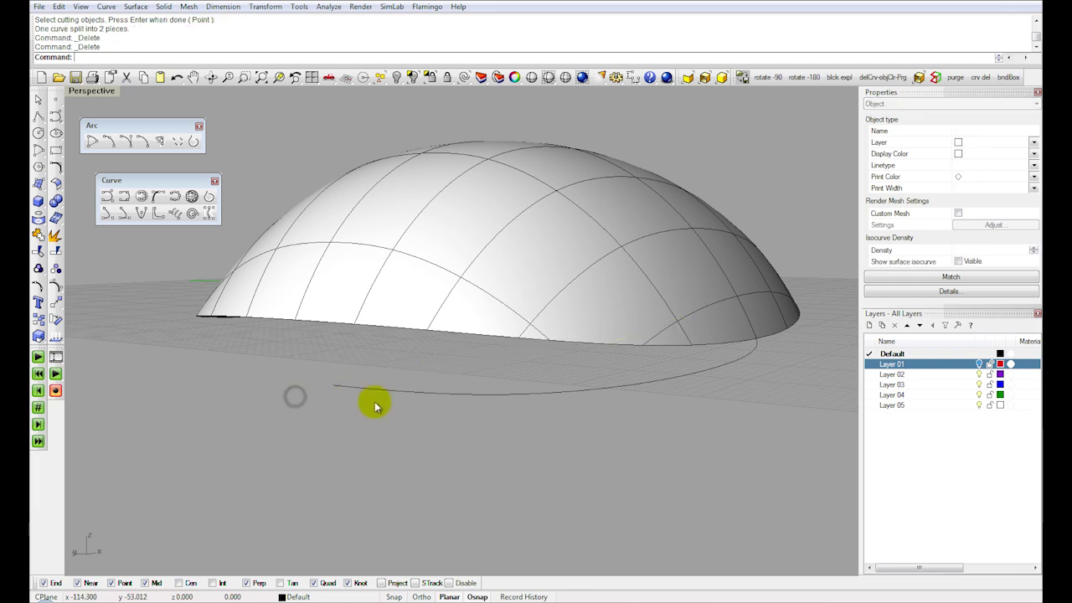
{"action": "key", "text": "Delete"}
Step: Hide the dome, show the half base curve's control points, and delete the second control point from each of its ends
{"action": "left_click", "coordinate": [391, 383]}
{"action": "right_click_drag", "start_coordinate": [391, 383], "coordinate": [427, 366]}
{"action": "left_click", "coordinate": [454, 344]}
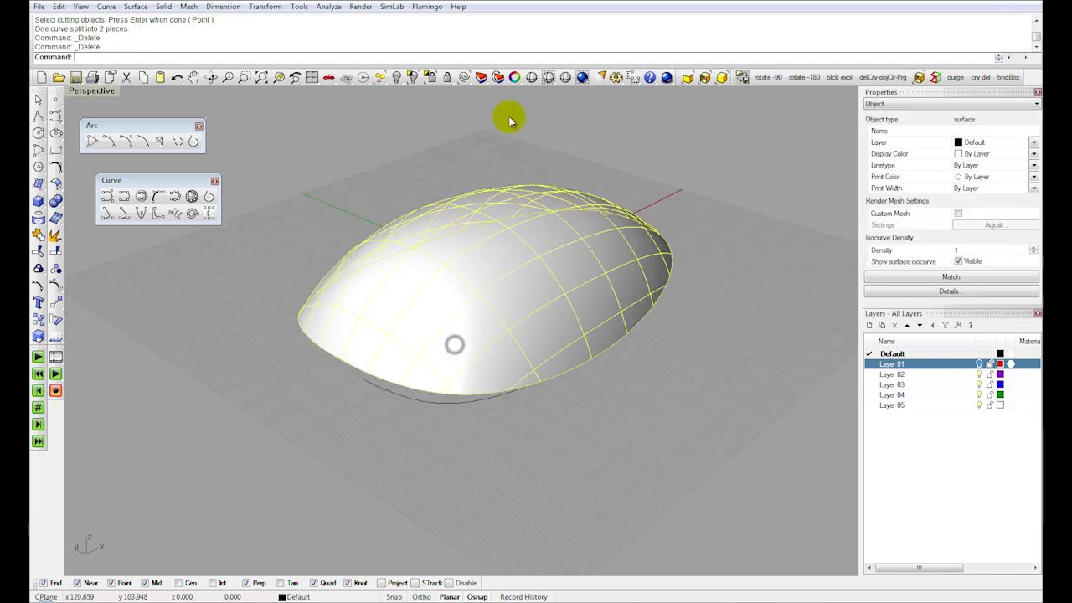
{"action": "left_click", "coordinate": [395, 78]}
{"action": "left_click", "coordinate": [59, 283]}
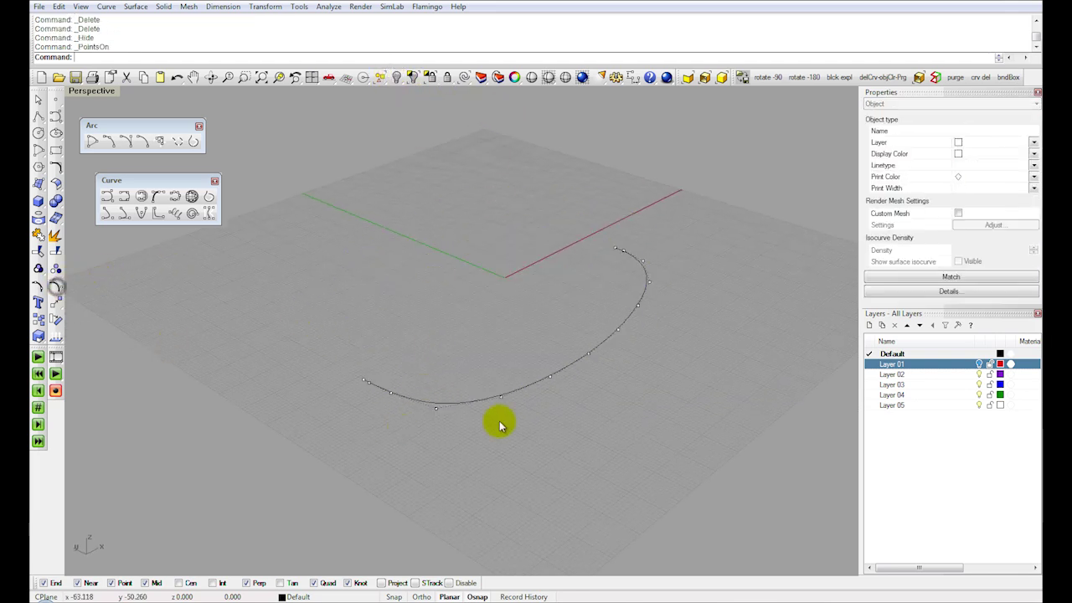
{"action": "scroll", "coordinate": [499, 411], "scroll_direction": "up", "scroll_amount": 3}
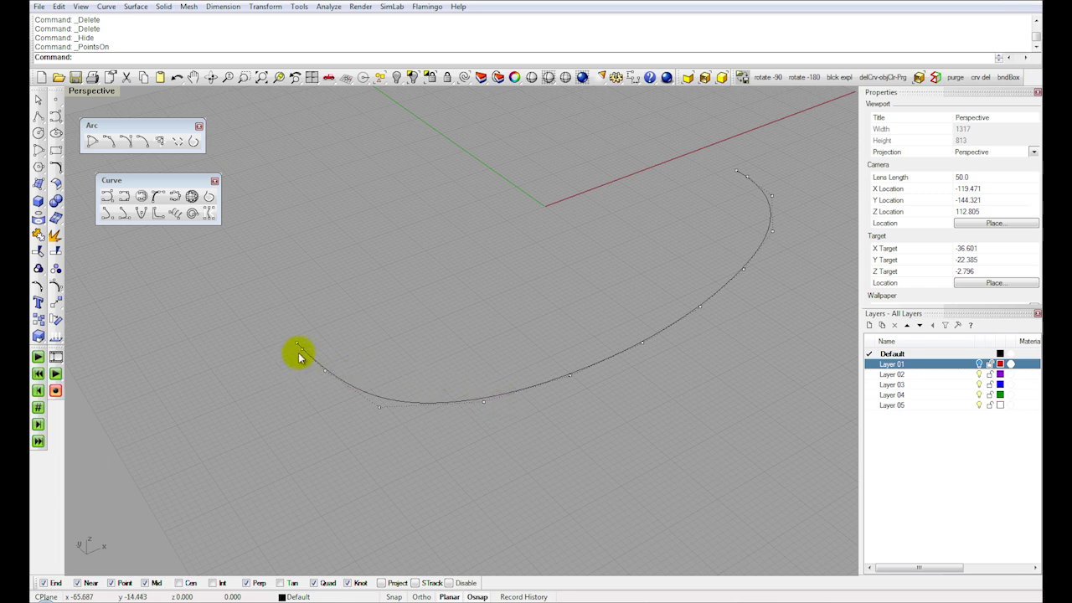
{"action": "key", "text": "Delete"}
{"action": "left_click", "coordinate": [748, 177]}
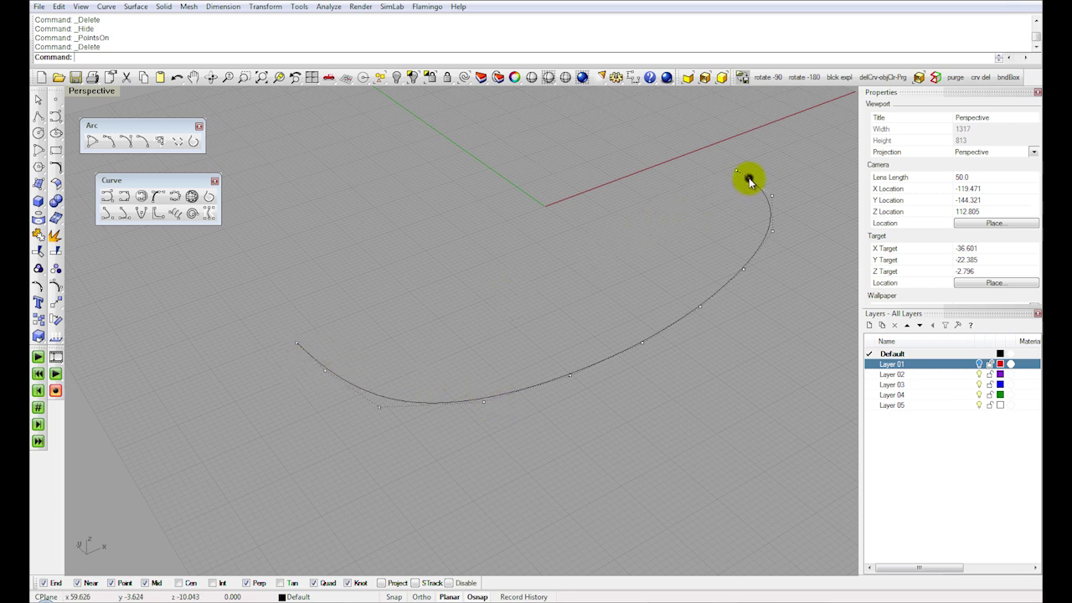
{"action": "key", "text": "Delete"}
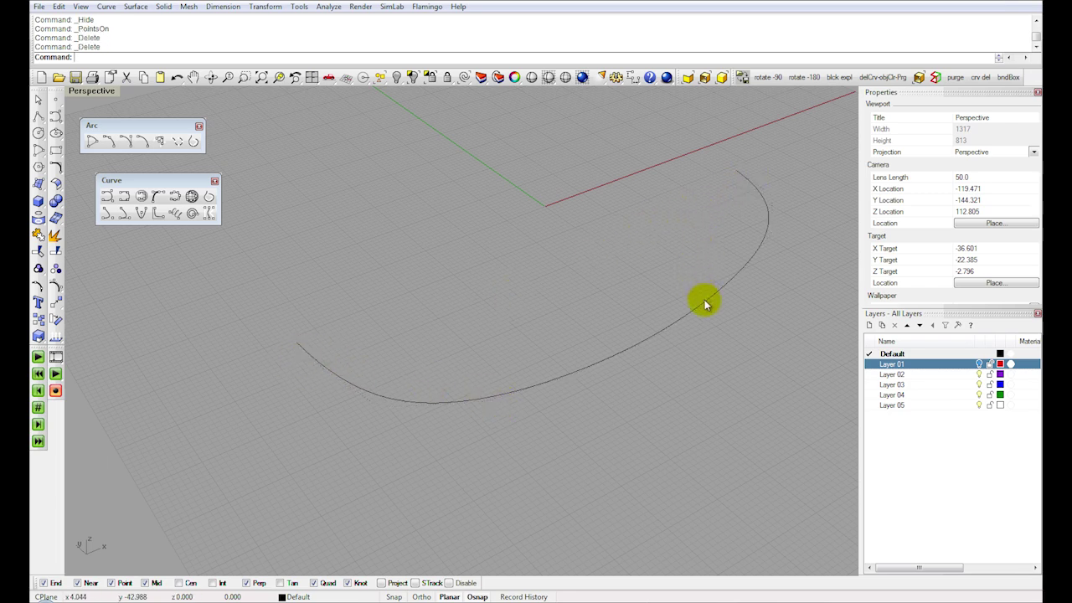
Step: Mirror the half base curve across the X axis, starting the mirror plane at the origin (0) and keeping the original
{"action": "left_click", "coordinate": [705, 302]}
{"action": "left_click", "coordinate": [265, 7]}
{"action": "left_click", "coordinate": [266, 19]}
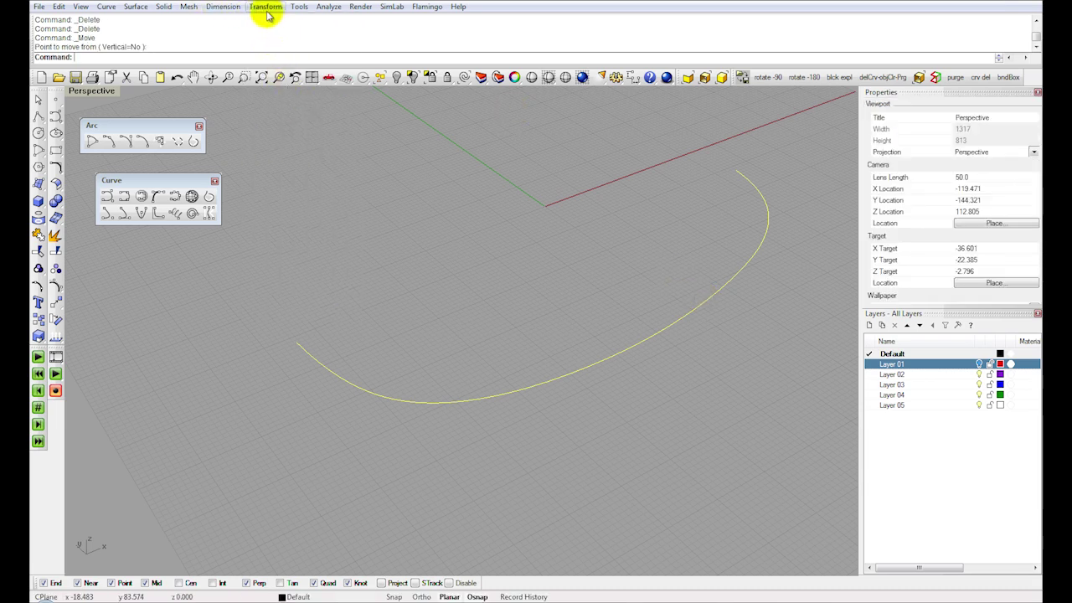
{"action": "left_click", "coordinate": [263, 8]}
{"action": "left_click", "coordinate": [279, 95]}
{"action": "type", "text": "0"}
{"action": "key", "text": "Return"}
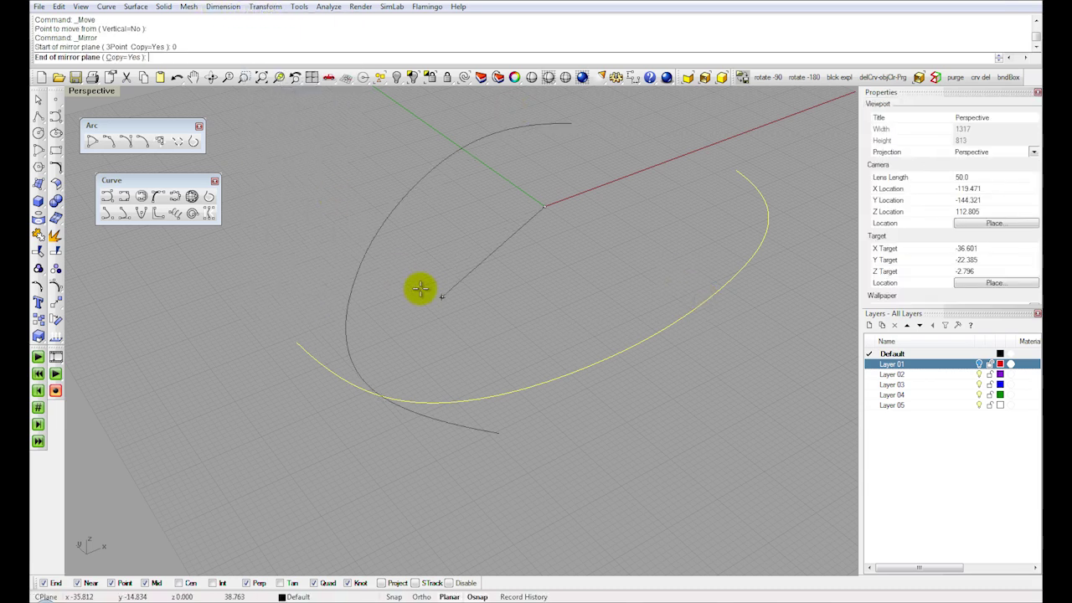
{"action": "left_click", "coordinate": [365, 289]}
{"action": "scroll", "coordinate": [365, 288], "scroll_direction": "down", "scroll_amount": 3}
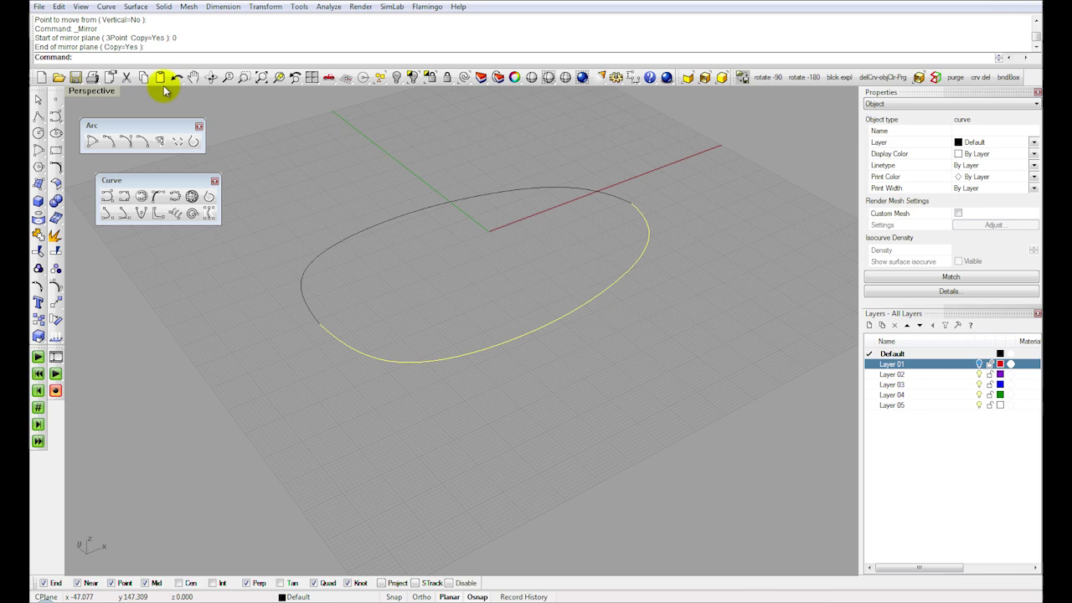
Step: Match the mirrored half to the original half of the base curve at both ends
{"action": "left_click", "coordinate": [106, 7]}
{"action": "mouse_move", "coordinate": [191, 419]}
{"action": "left_click", "coordinate": [265, 413]}
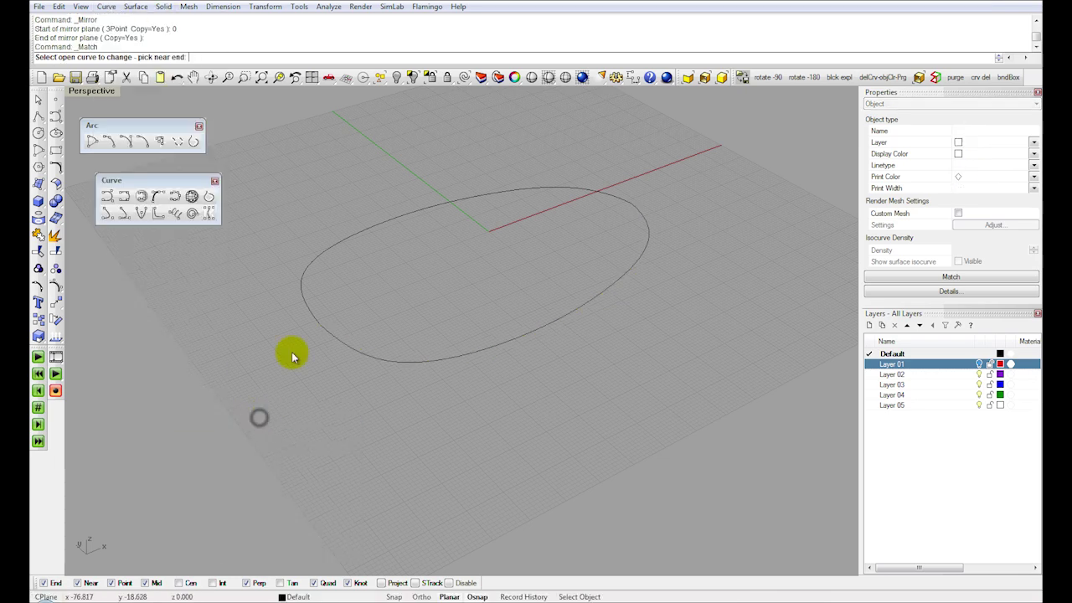
{"action": "left_click", "coordinate": [311, 316]}
{"action": "left_click", "coordinate": [332, 332]}
{"action": "key", "text": "Return"}
{"action": "key", "text": "Return"}
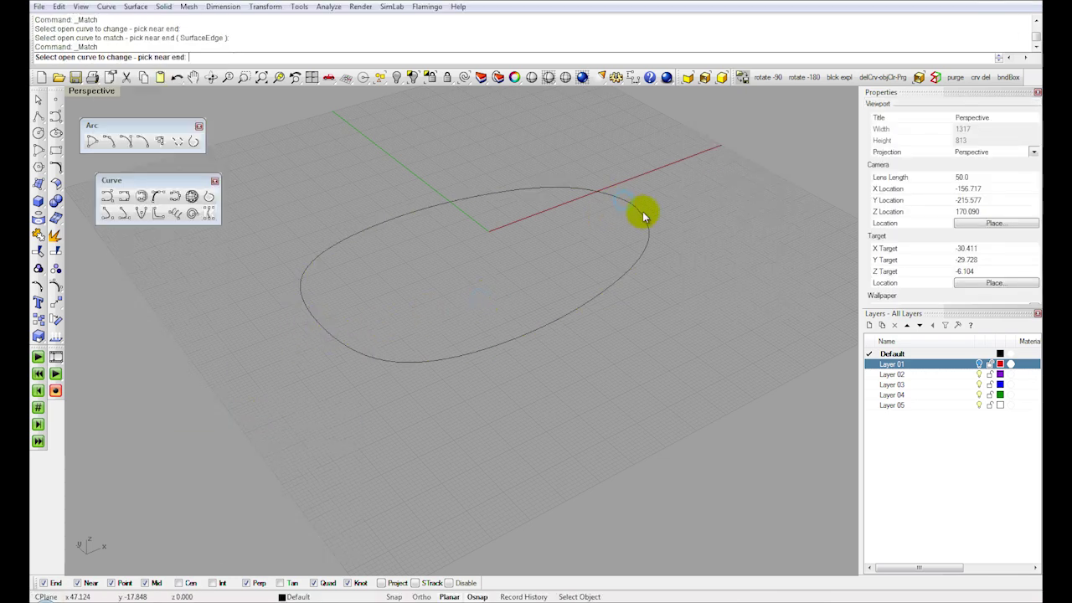
{"action": "left_click", "coordinate": [617, 196]}
{"action": "left_click", "coordinate": [641, 215]}
{"action": "key", "text": "Return"}
Step: Check both halves' control points, join the halves into one closed base curve, and unhide the dome
{"action": "right_click_drag", "start_coordinate": [610, 234], "coordinate": [536, 209]}
{"action": "left_click", "coordinate": [56, 286]}
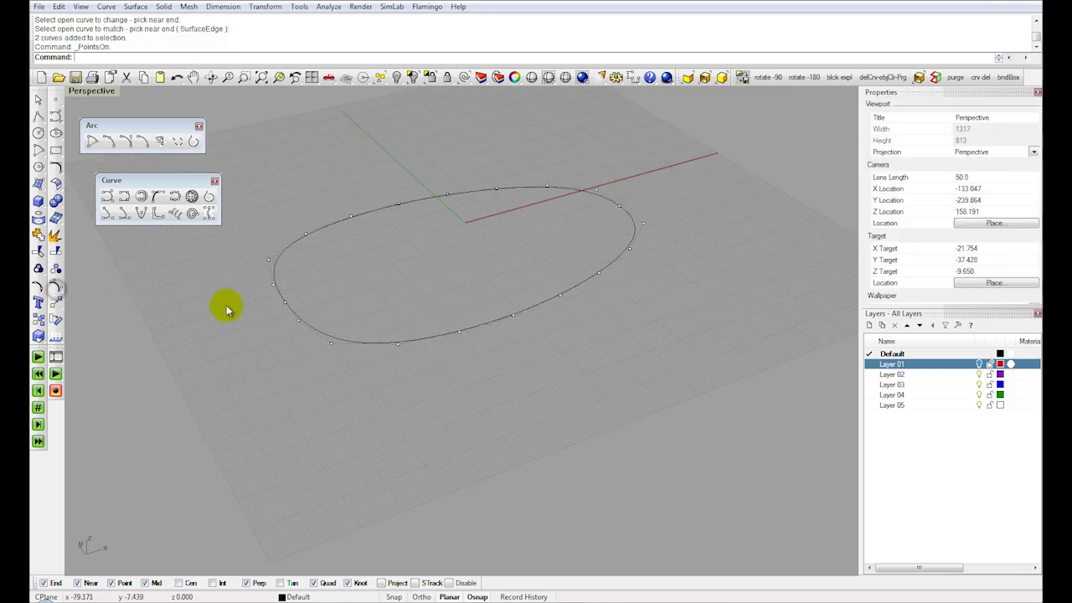
{"action": "left_click_drag", "start_coordinate": [354, 273], "coordinate": [350, 270]}
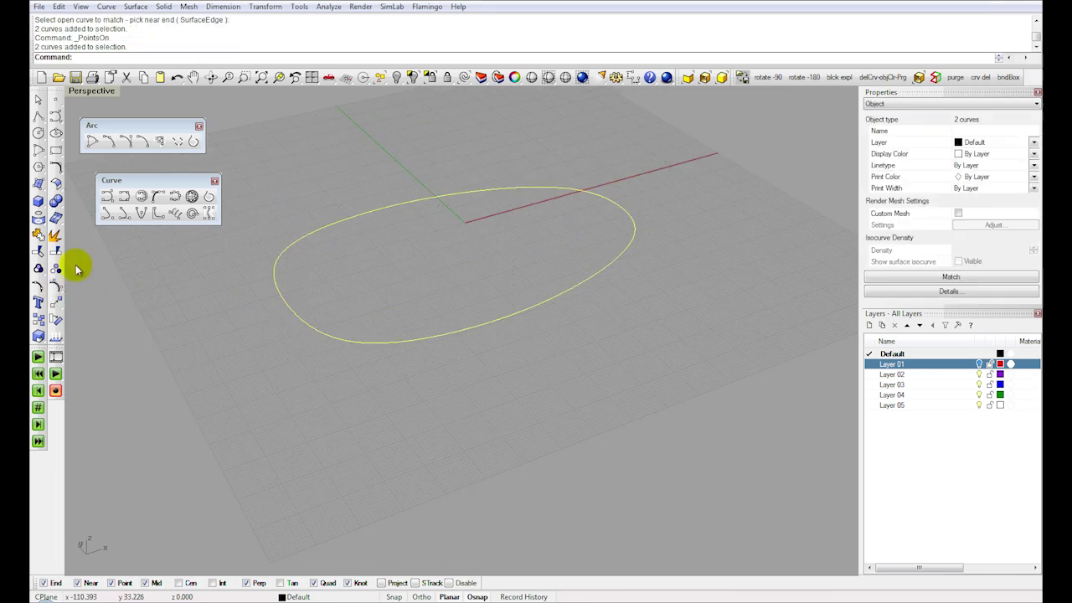
{"action": "left_click", "coordinate": [38, 236]}
{"action": "left_click", "coordinate": [398, 77]}
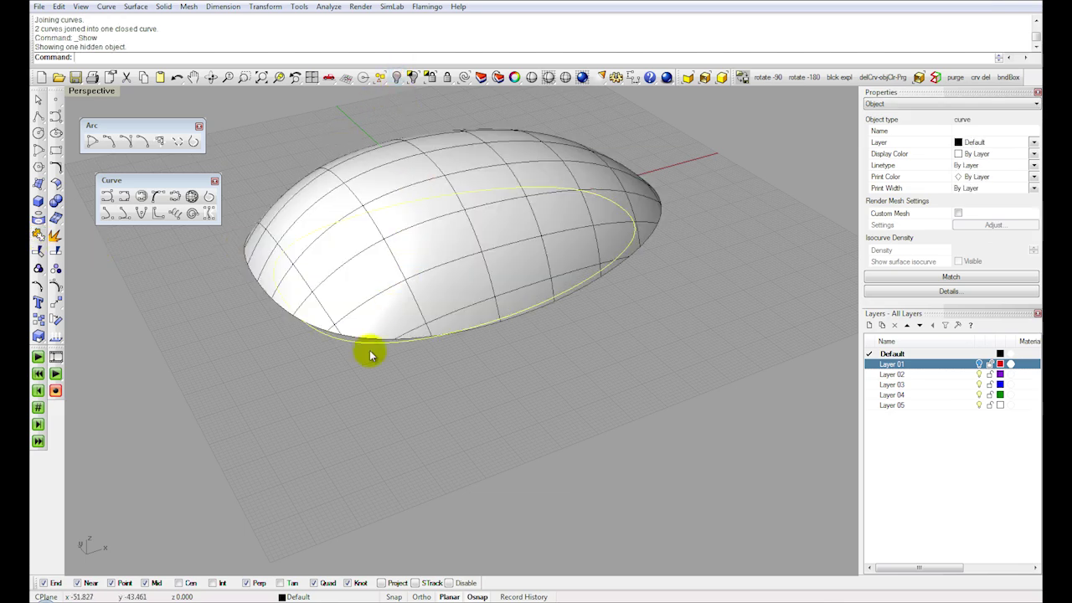
Step: Set the Perspective view to ghosted display and turn off the dome surface's isocurves
{"action": "left_click", "coordinate": [346, 362]}
{"action": "left_click", "coordinate": [361, 331]}
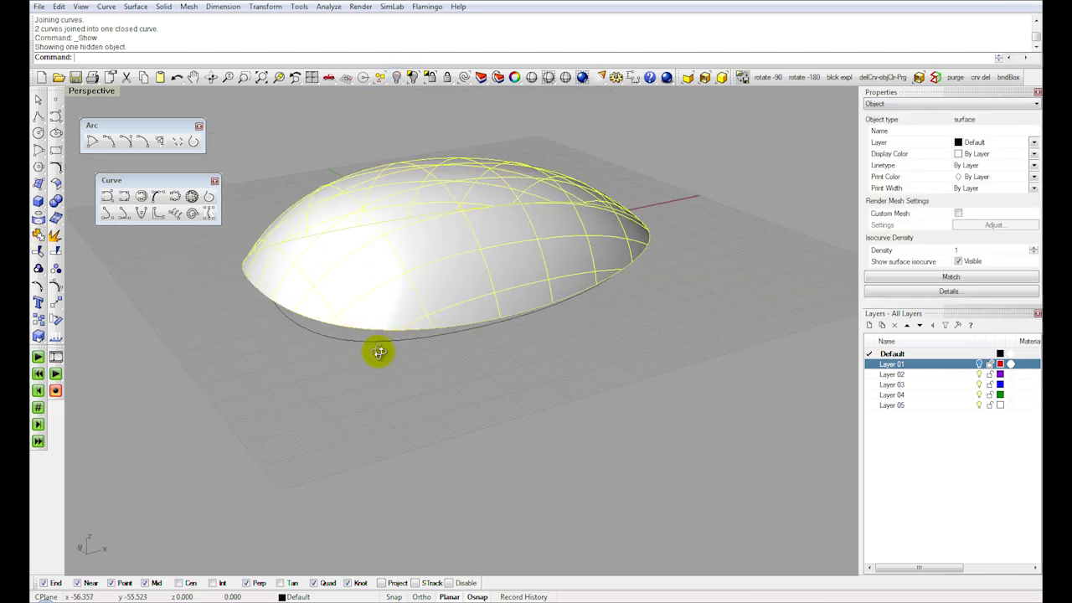
{"action": "right_click_drag", "start_coordinate": [378, 353], "coordinate": [402, 335]}
{"action": "left_click", "coordinate": [567, 78]}
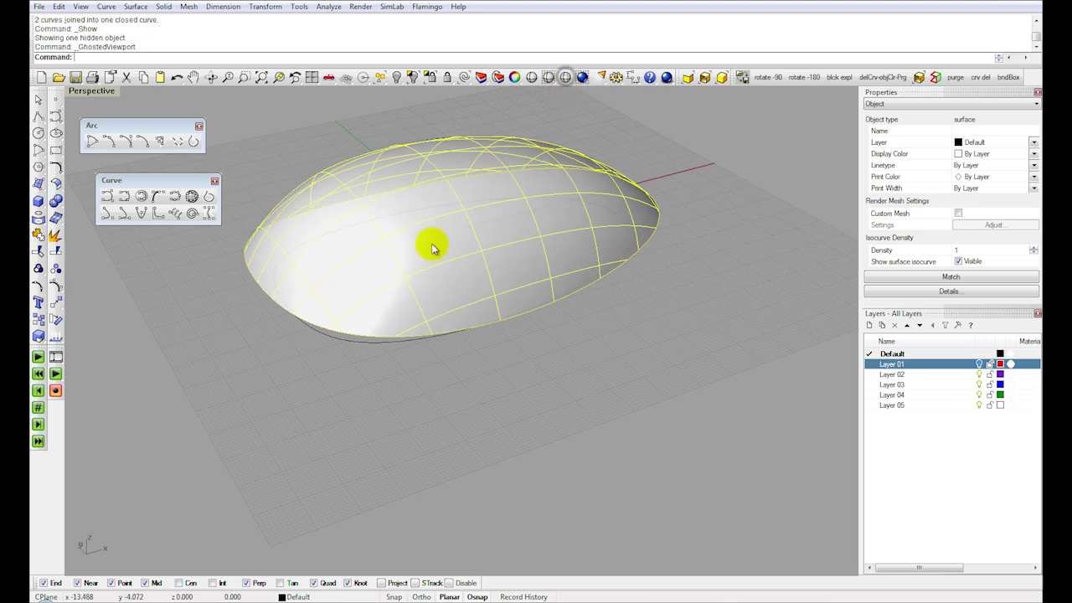
{"action": "key", "text": "Escape"}
{"action": "right_click_drag", "start_coordinate": [430, 242], "coordinate": [428, 311]}
{"action": "left_click", "coordinate": [432, 300]}
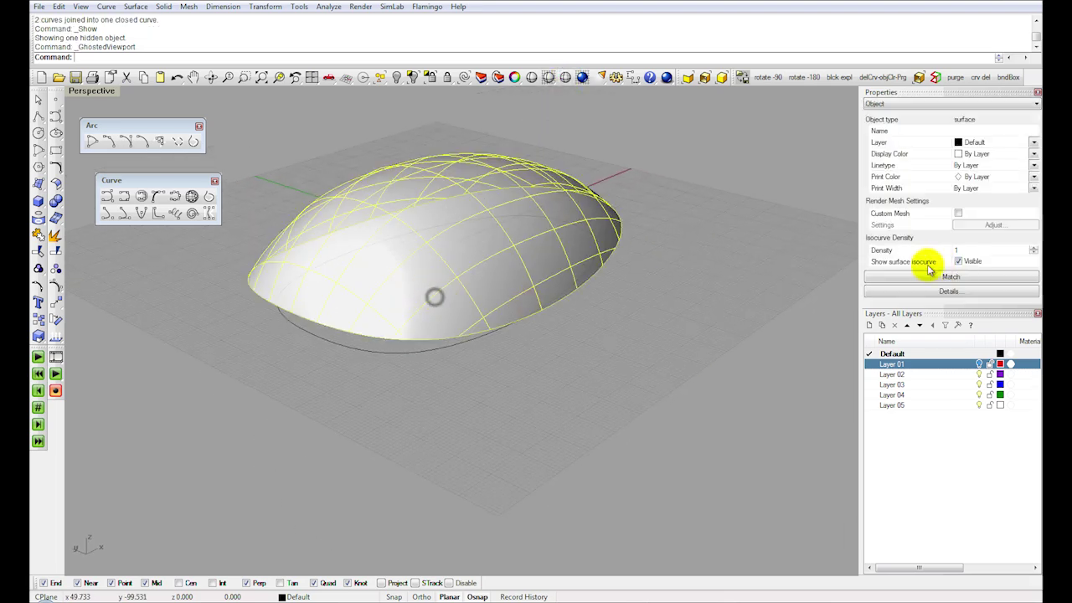
{"action": "left_click", "coordinate": [620, 362]}
{"action": "right_click_drag", "start_coordinate": [620, 361], "coordinate": [410, 269]}
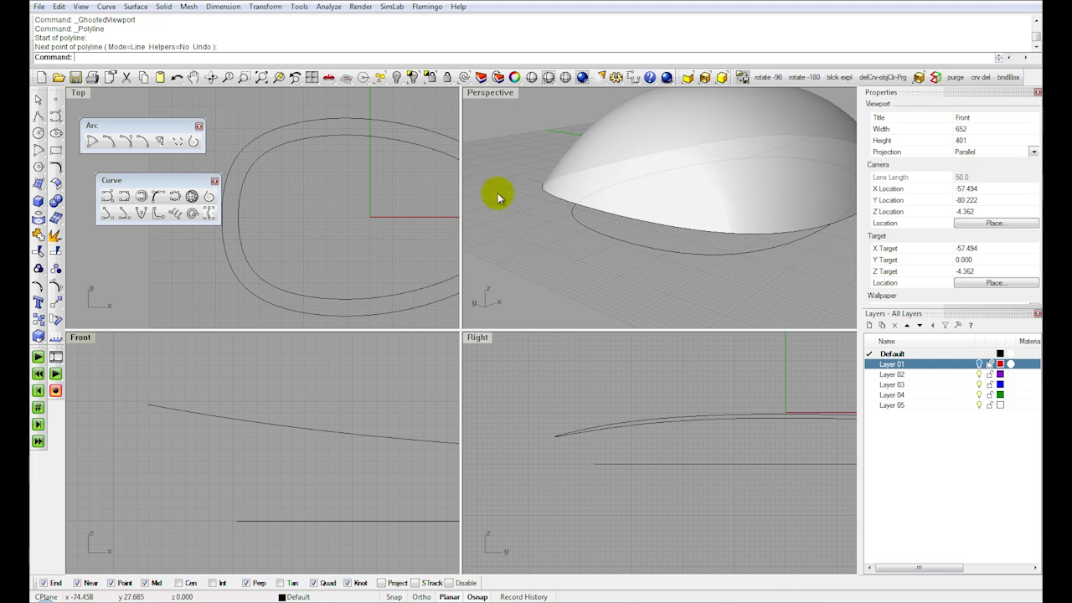
Step: Create a cutting plane through the dome along the X axis, starting at the origin (0)
{"action": "left_click", "coordinate": [575, 155]}
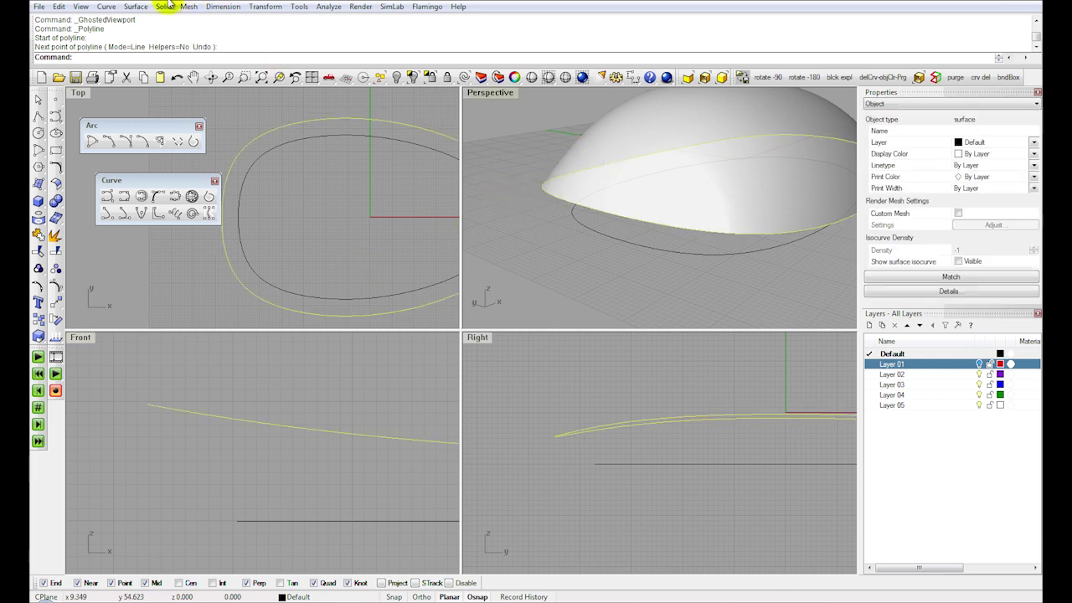
{"action": "left_click", "coordinate": [136, 6]}
{"action": "left_click", "coordinate": [156, 20]}
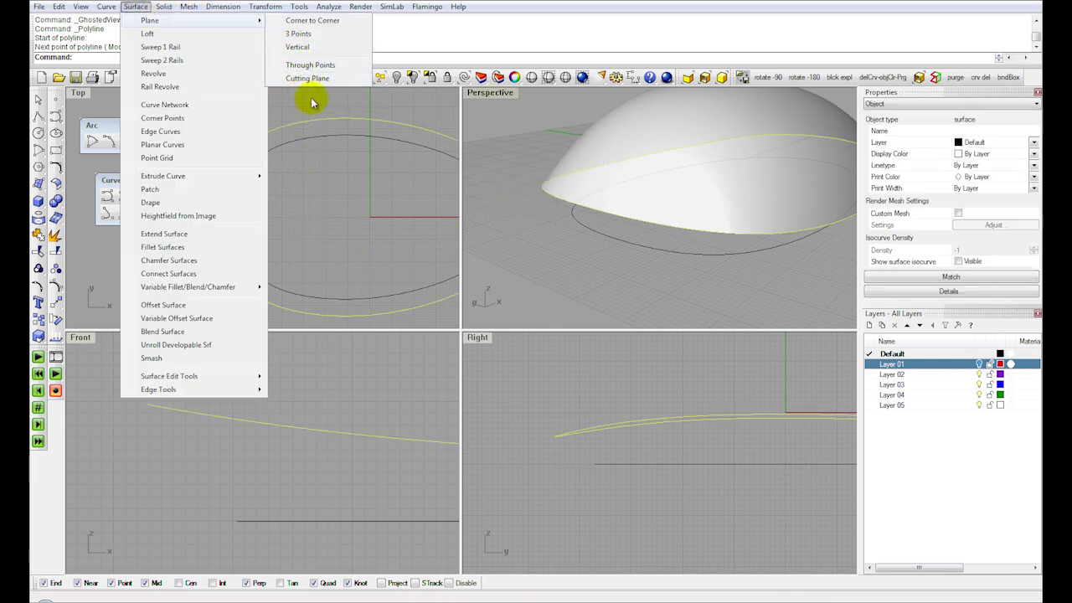
{"action": "left_click", "coordinate": [308, 79]}
{"action": "key", "text": "Return"}
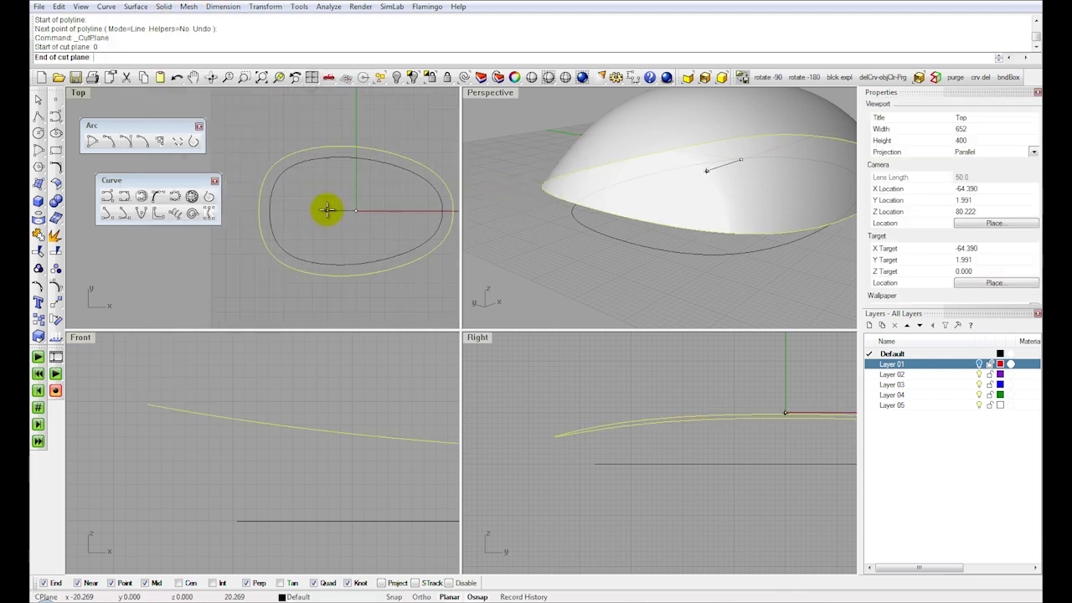
{"action": "left_click", "coordinate": [321, 208]}
{"action": "right_click", "coordinate": [586, 239]}
{"action": "scroll", "coordinate": [575, 247], "scroll_direction": "down", "scroll_amount": 5}
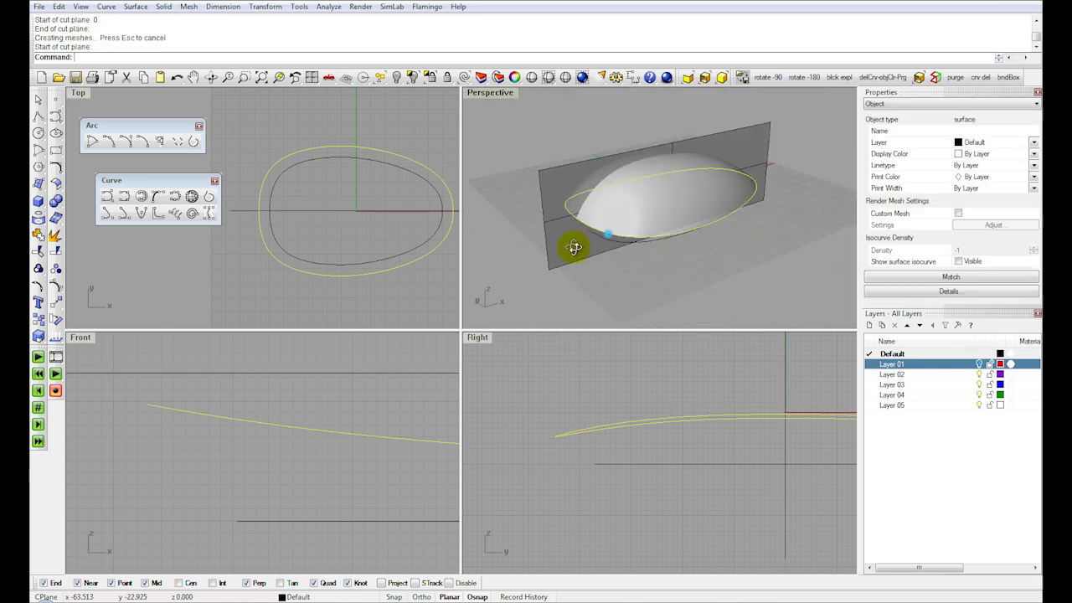
Step: Create the intersection curve between the dome and the cutting plane, and delete the plane
{"action": "left_click", "coordinate": [566, 190], "text": "shift"}
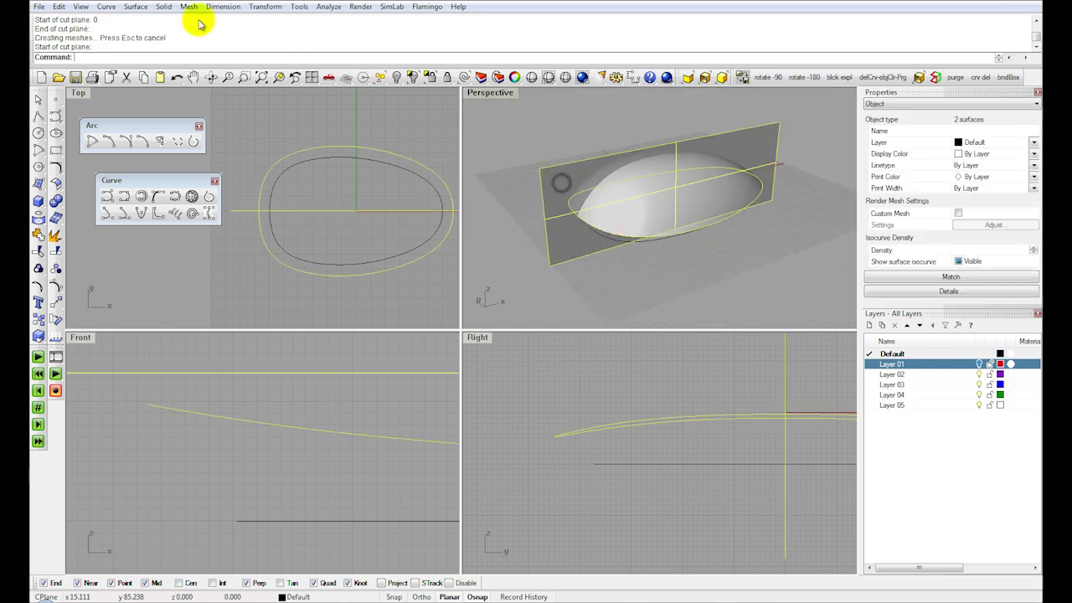
{"action": "left_click", "coordinate": [104, 9]}
{"action": "mouse_move", "coordinate": [170, 403]}
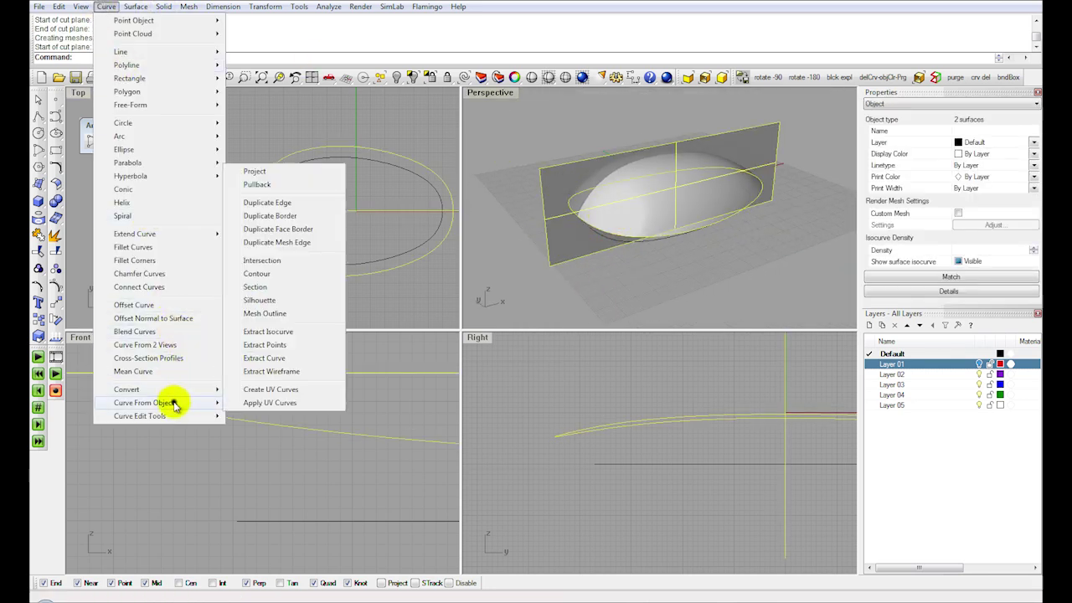
{"action": "left_click", "coordinate": [291, 263]}
{"action": "left_click", "coordinate": [636, 270]}
{"action": "left_click", "coordinate": [556, 189]}
{"action": "key", "text": "Delete"}
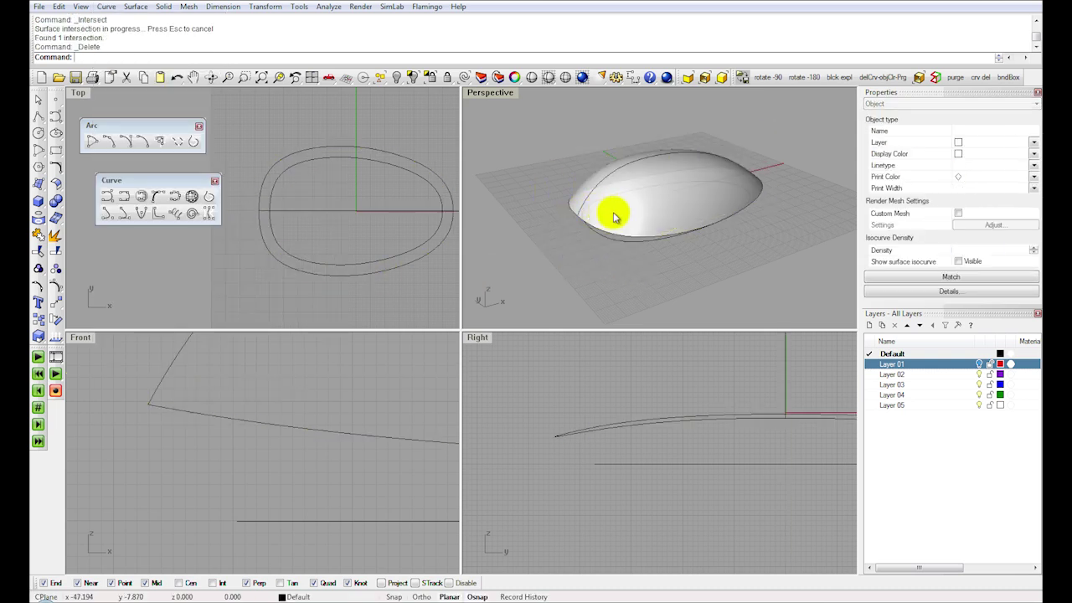
Step: Hide the dome surface
{"action": "left_click", "coordinate": [614, 216]}
{"action": "left_click", "coordinate": [397, 79]}
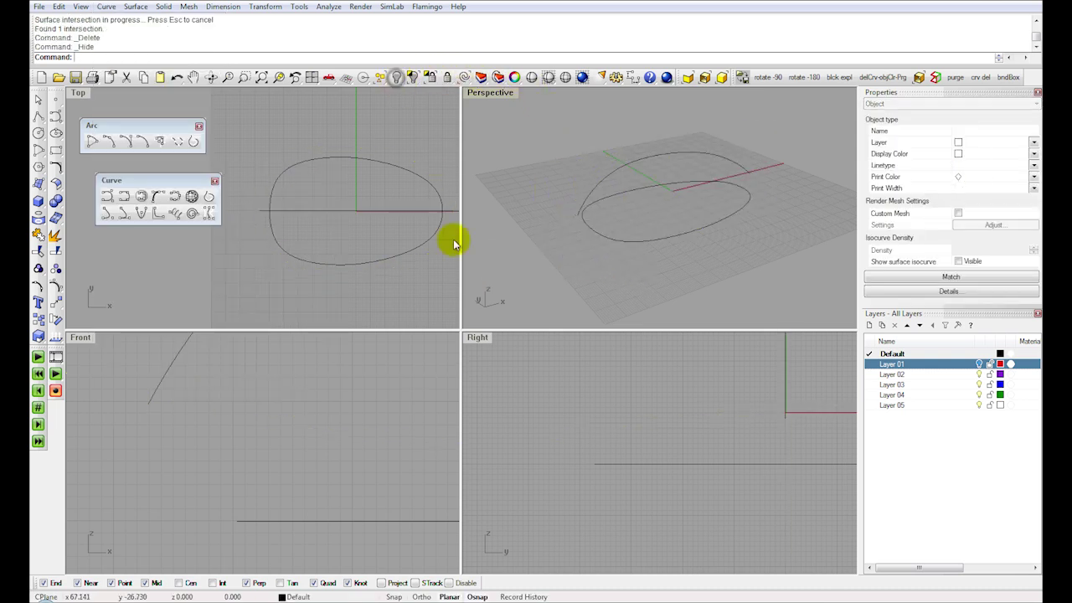
{"action": "left_click", "coordinate": [38, 120]}
{"action": "scroll", "coordinate": [204, 465], "scroll_direction": "up", "scroll_amount": 1}
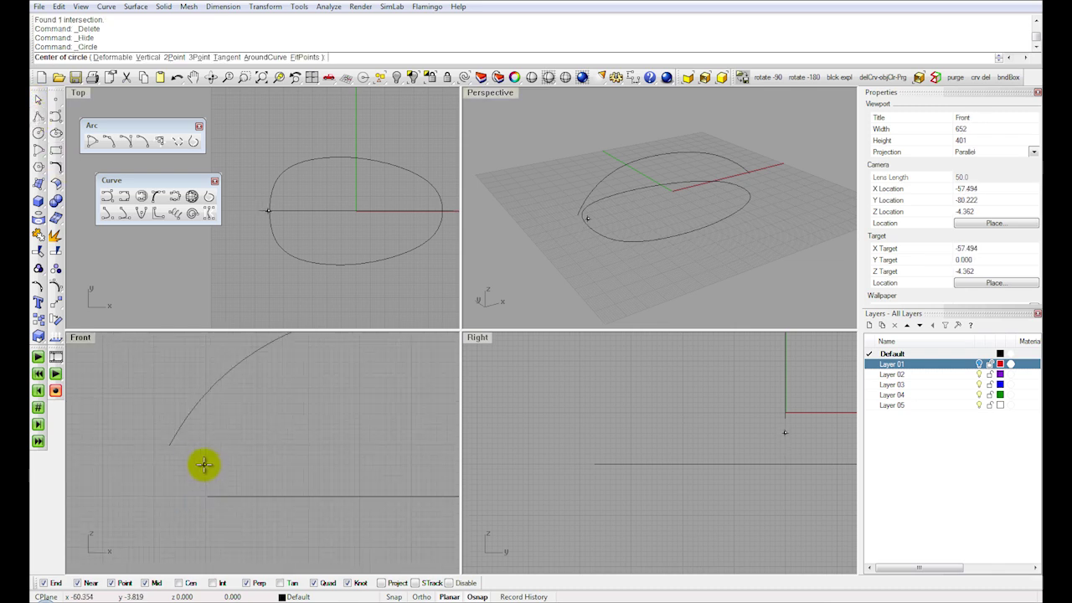
{"action": "left_click", "coordinate": [171, 447]}
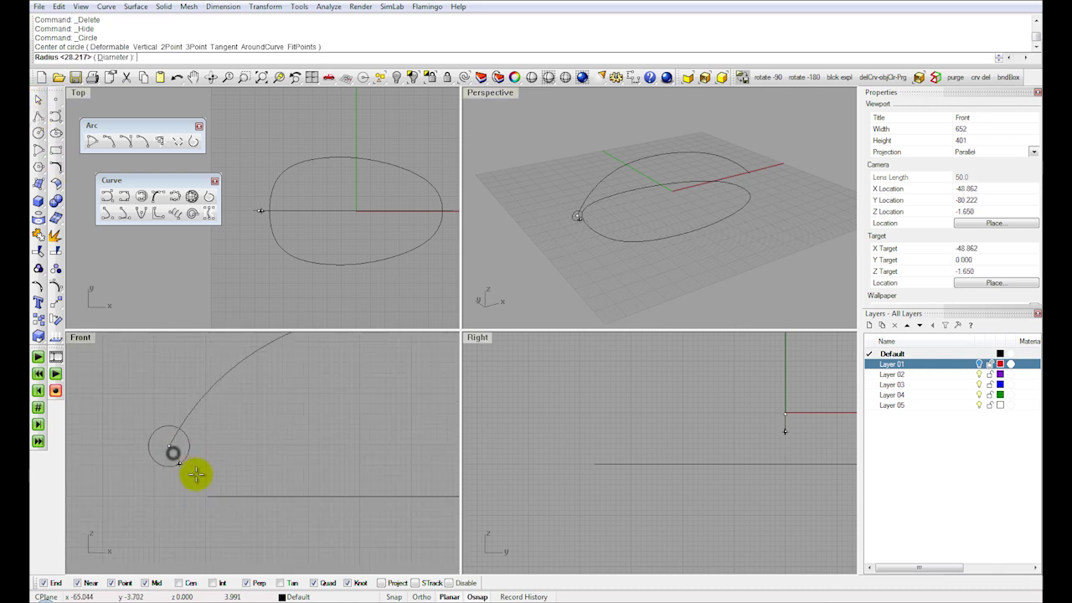
Step: Draw a straight polyline from the dome section curve's negative-X end to the nearest end point of the base curve
{"action": "left_click", "coordinate": [38, 116]}
{"action": "left_click", "coordinate": [171, 446]}
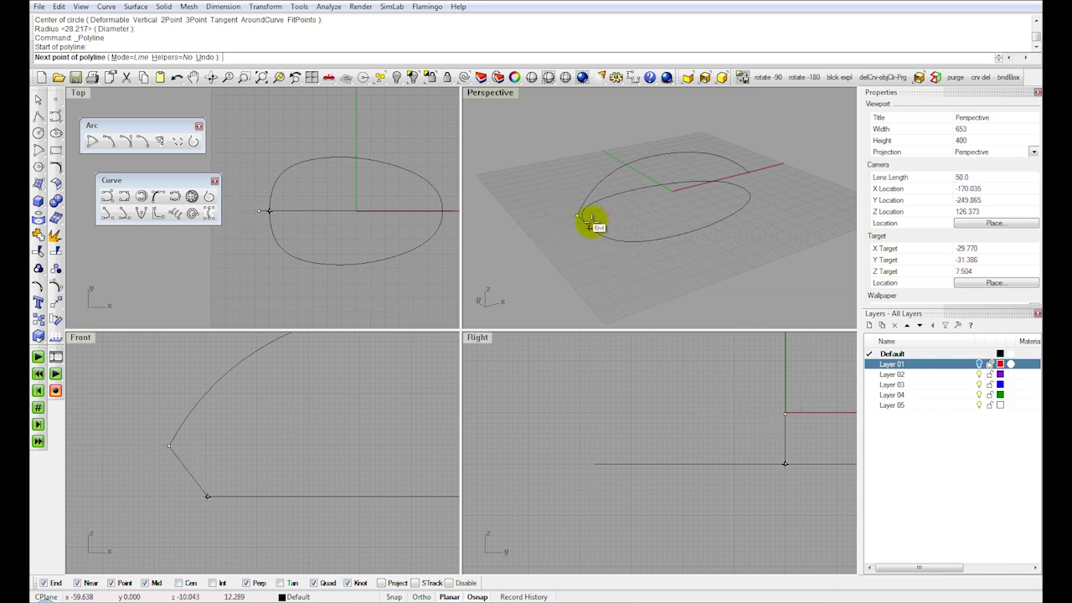
{"action": "left_click", "coordinate": [591, 224]}
{"action": "key", "text": "Return"}
Step: Draw a second polyline from the section curve's positive-X end to the base curve's end point, with Quad snapping off
{"action": "scroll", "coordinate": [321, 435], "scroll_direction": "down", "scroll_amount": 4}
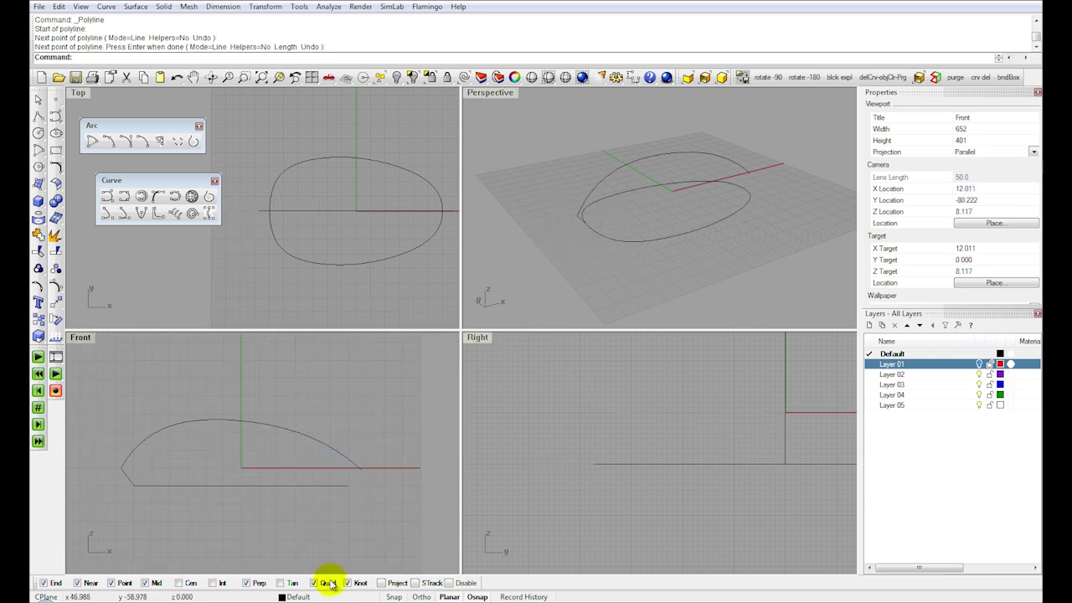
{"action": "key", "text": "Return"}
{"action": "scroll", "coordinate": [373, 490], "scroll_direction": "up", "scroll_amount": 1}
{"action": "left_click", "coordinate": [356, 479]}
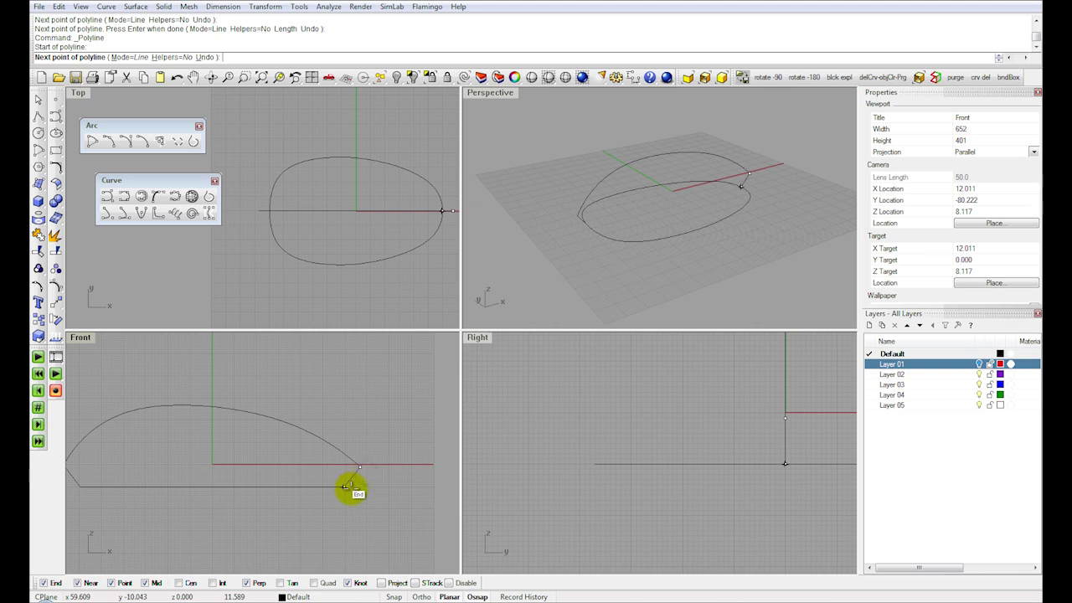
{"action": "left_click", "coordinate": [345, 486]}
{"action": "key", "text": "Return"}
Step: Maximize the Perspective view, unhide the dome, and delete the section curve running over it
{"action": "double_click", "coordinate": [494, 93]}
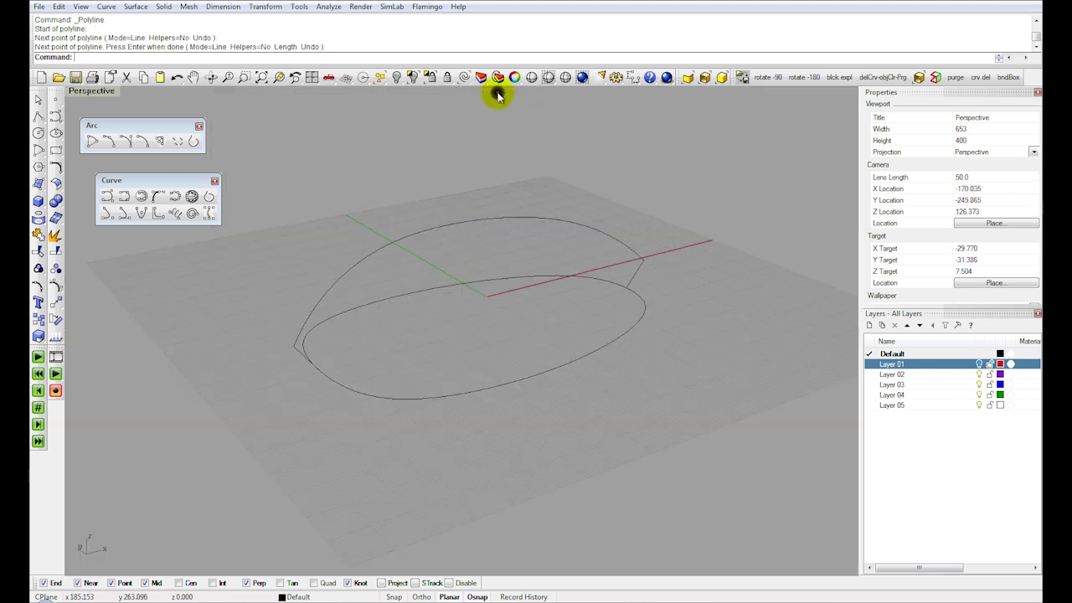
{"action": "left_click", "coordinate": [421, 78]}
{"action": "right_click_drag", "start_coordinate": [390, 240], "coordinate": [333, 301]}
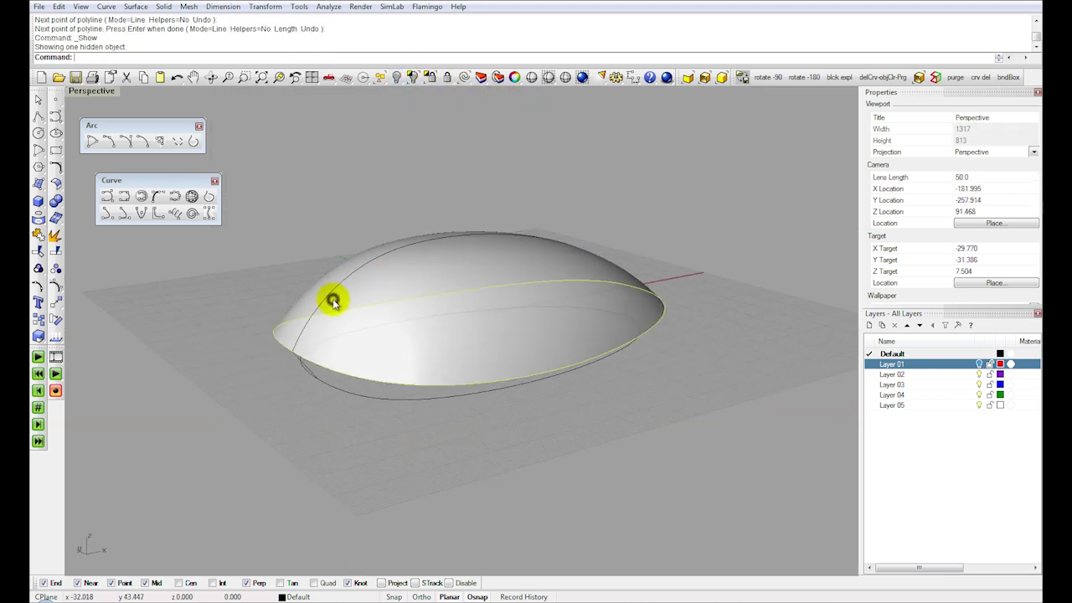
{"action": "left_click", "coordinate": [333, 297]}
{"action": "key", "text": "Delete"}
{"action": "right_click_drag", "start_coordinate": [354, 340], "coordinate": [383, 351]}
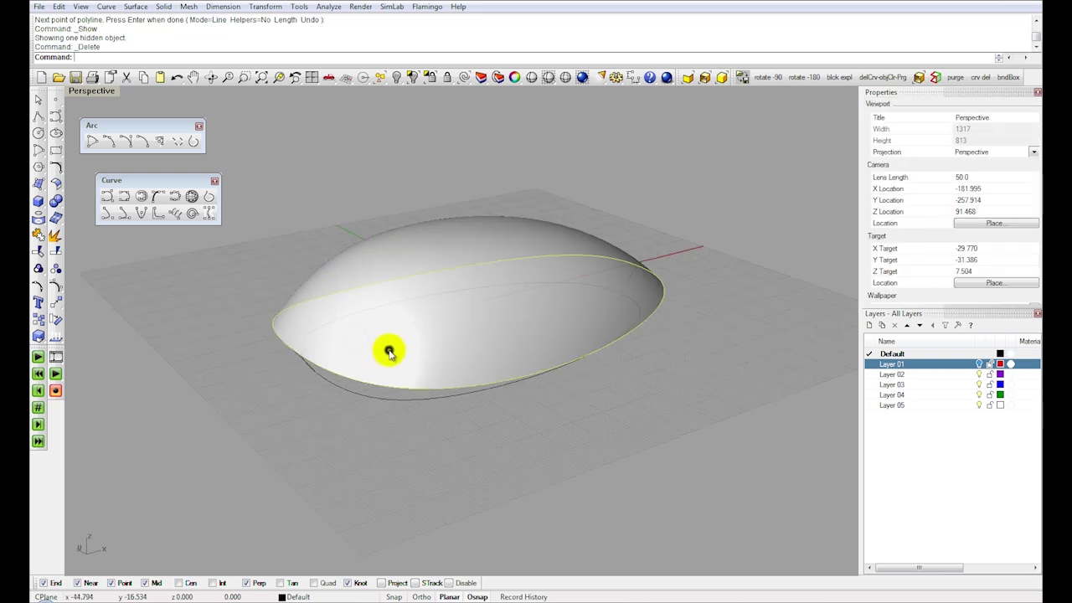
{"action": "left_click", "coordinate": [390, 347]}
{"action": "left_click", "coordinate": [341, 432]}
Step: Create a closed two-rail sweep along the dome edge and base curve, using the two straight polylines as cross sections
{"action": "left_click", "coordinate": [135, 7]}
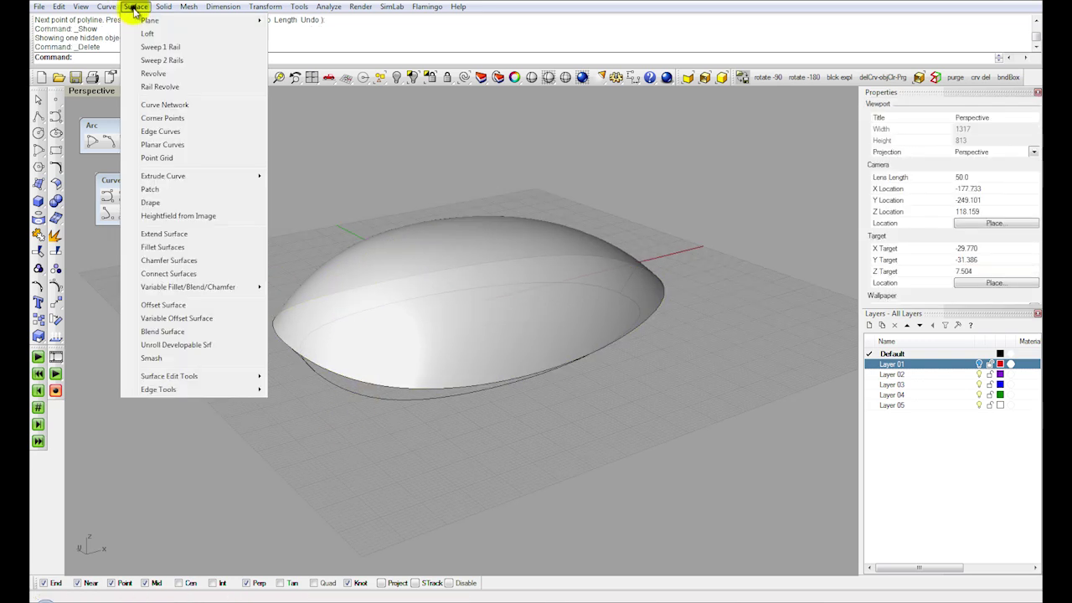
{"action": "left_click", "coordinate": [162, 61]}
{"action": "left_click", "coordinate": [336, 373]}
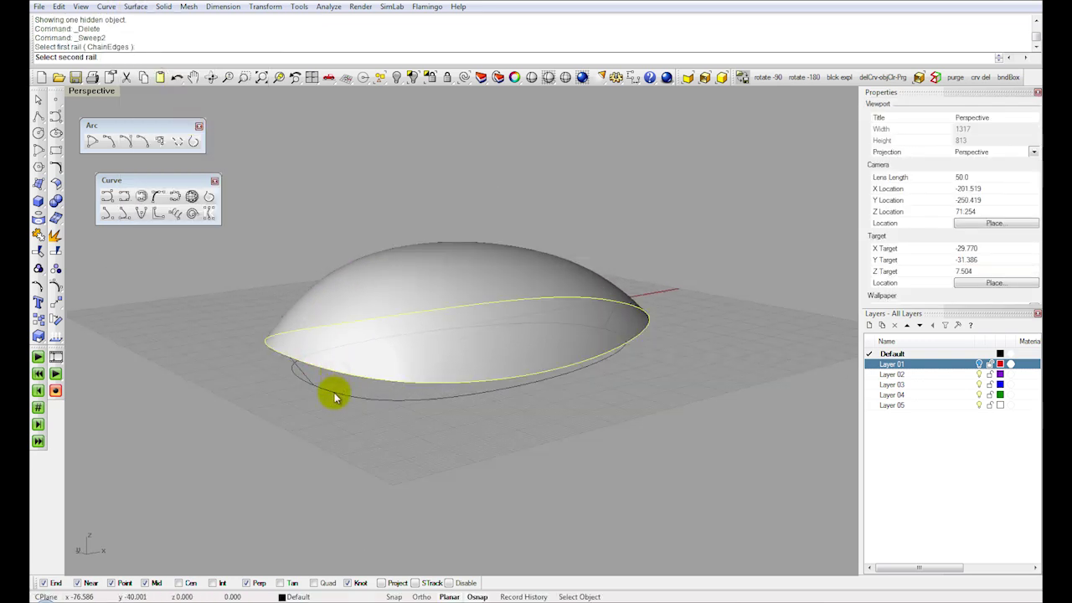
{"action": "left_click", "coordinate": [334, 395]}
{"action": "right_click_drag", "start_coordinate": [532, 380], "coordinate": [476, 352]}
{"action": "left_click", "coordinate": [756, 388]}
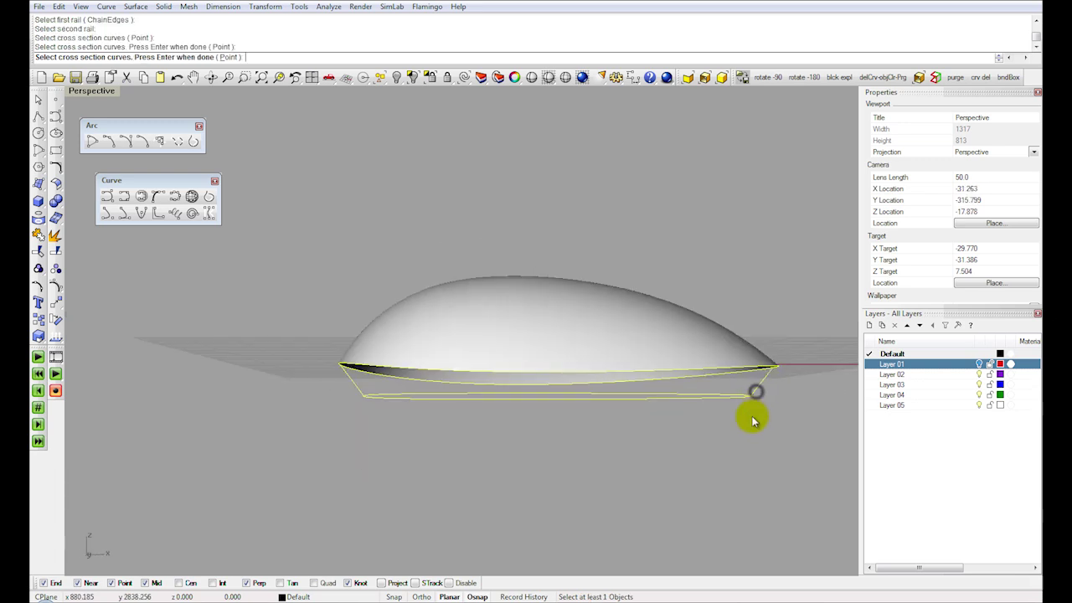
{"action": "right_click", "coordinate": [752, 420]}
{"action": "right_click_drag", "start_coordinate": [478, 390], "coordinate": [168, 352]}
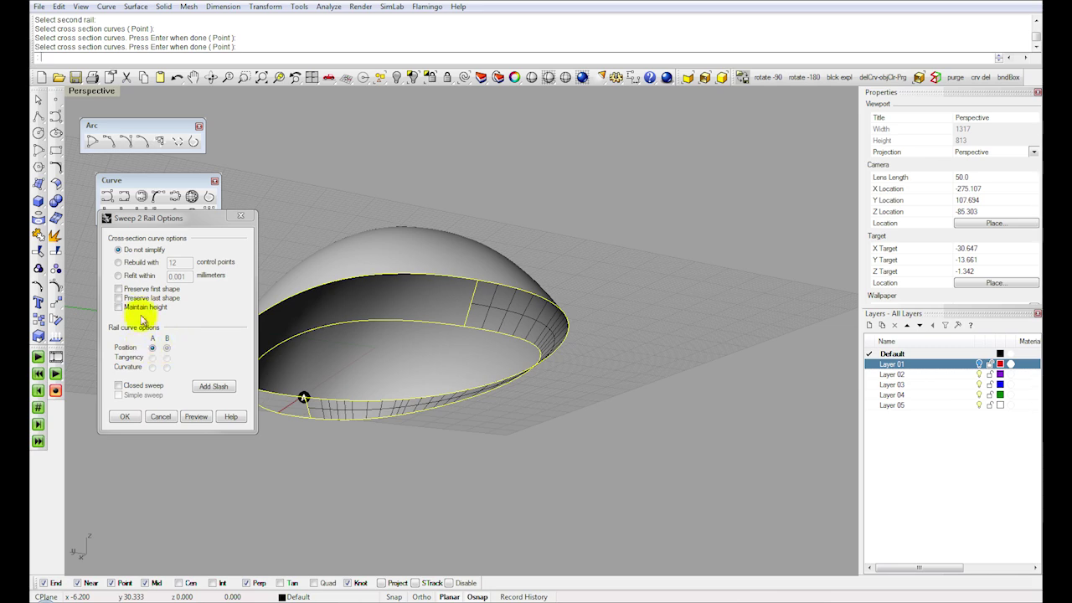
{"action": "left_click", "coordinate": [142, 384]}
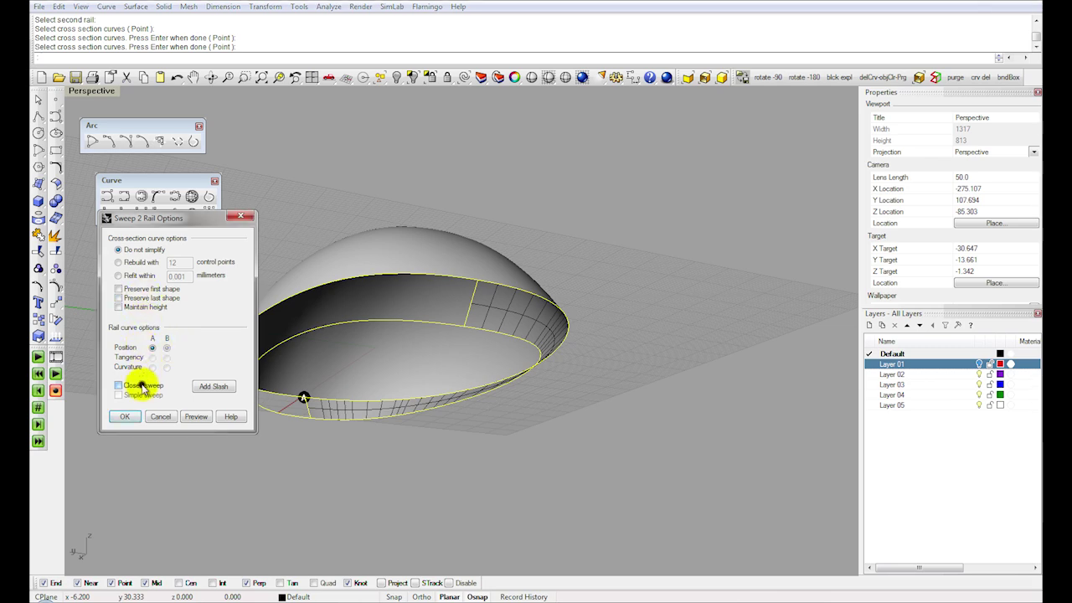
{"action": "left_click", "coordinate": [197, 419]}
{"action": "right_click_drag", "start_coordinate": [524, 363], "coordinate": [478, 244]}
{"action": "key", "text": "Return"}
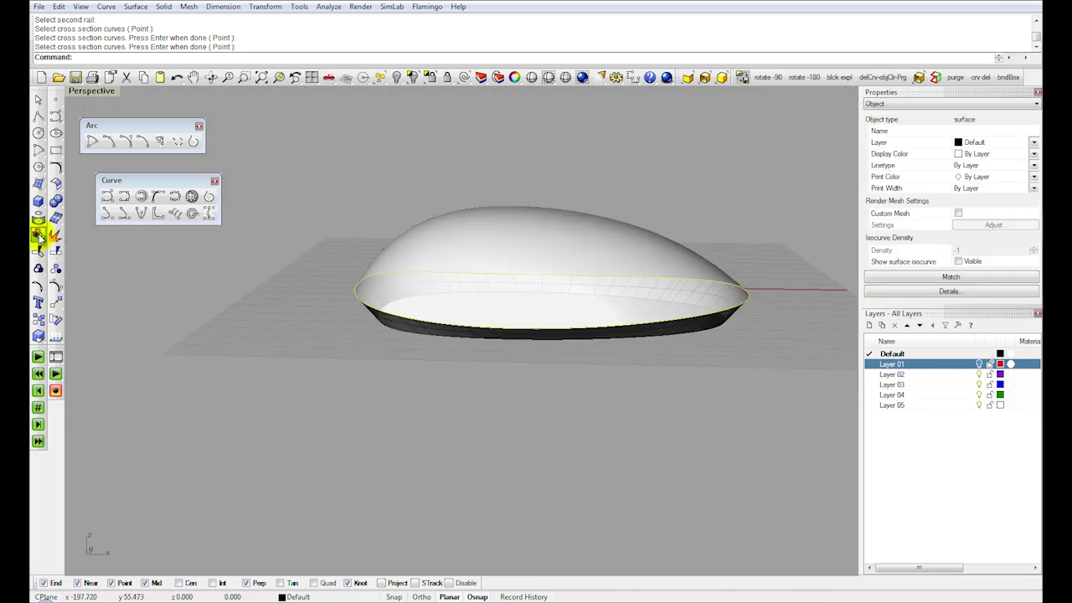
Step: Join the swept side surface to the dome surface
{"action": "left_click", "coordinate": [40, 237]}
{"action": "left_click", "coordinate": [419, 334]}
{"action": "left_click", "coordinate": [402, 297]}
{"action": "key", "text": "Return"}
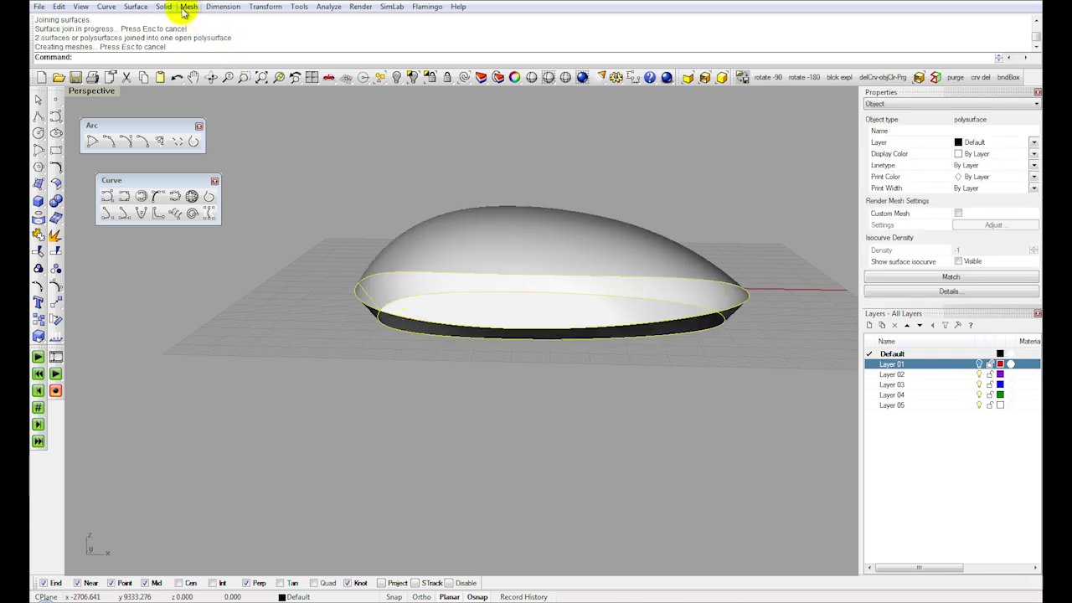
Step: Cap the planar opening at the base of the joined body to make it a closed solid
{"action": "left_click", "coordinate": [165, 9]}
{"action": "right_click_drag", "start_coordinate": [443, 301], "coordinate": [451, 219]}
{"action": "left_click", "coordinate": [161, 11]}
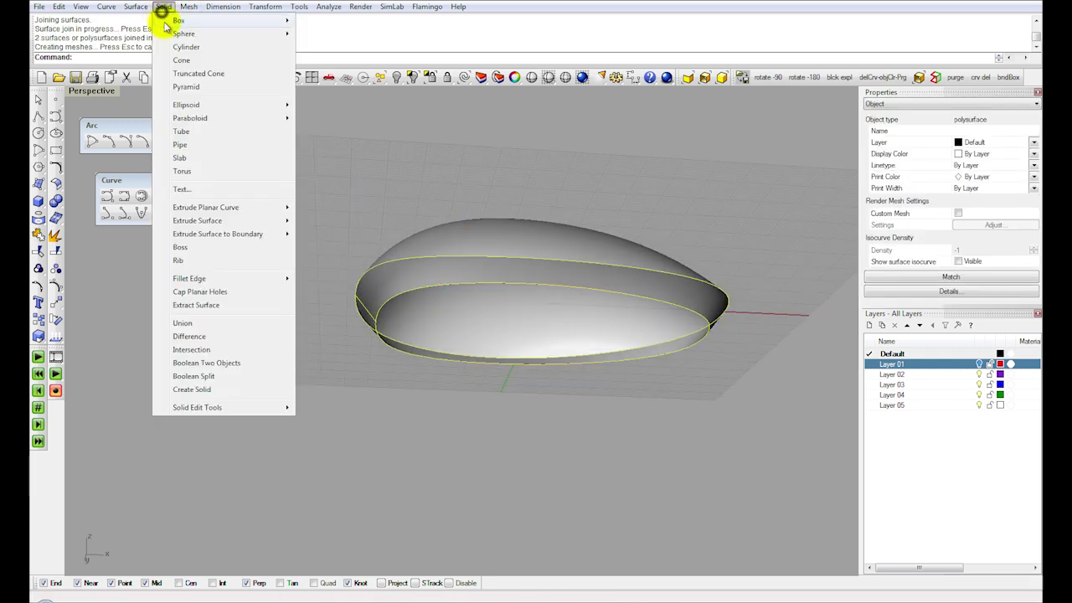
{"action": "left_click", "coordinate": [201, 291]}
{"action": "right_click_drag", "start_coordinate": [401, 411], "coordinate": [431, 393]}
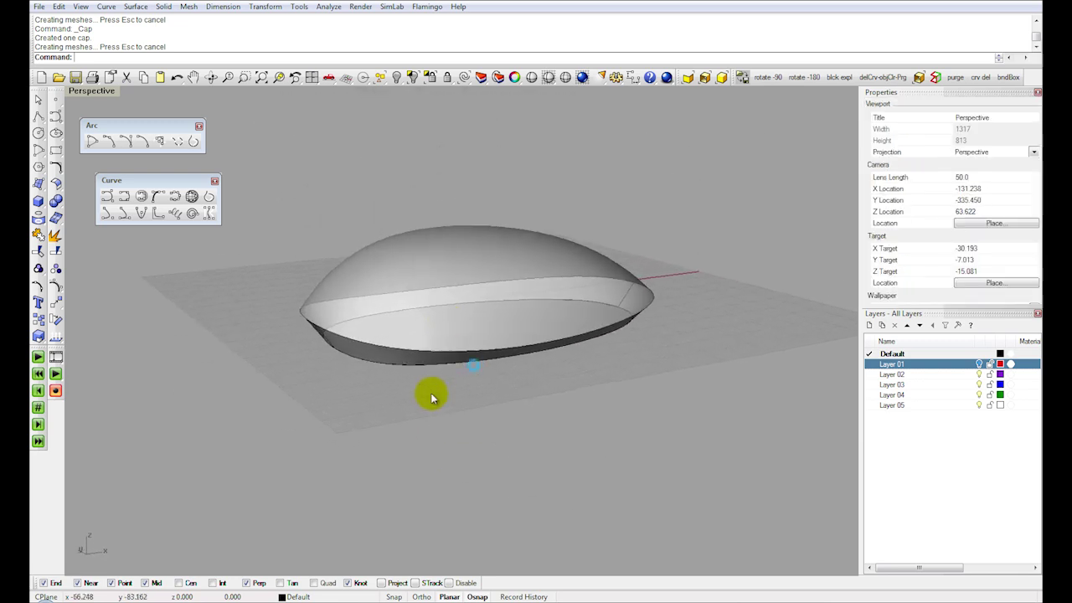
Step: Close the floating Arc and Curve toolbars and leave the body unselected
{"action": "left_click", "coordinate": [425, 260]}
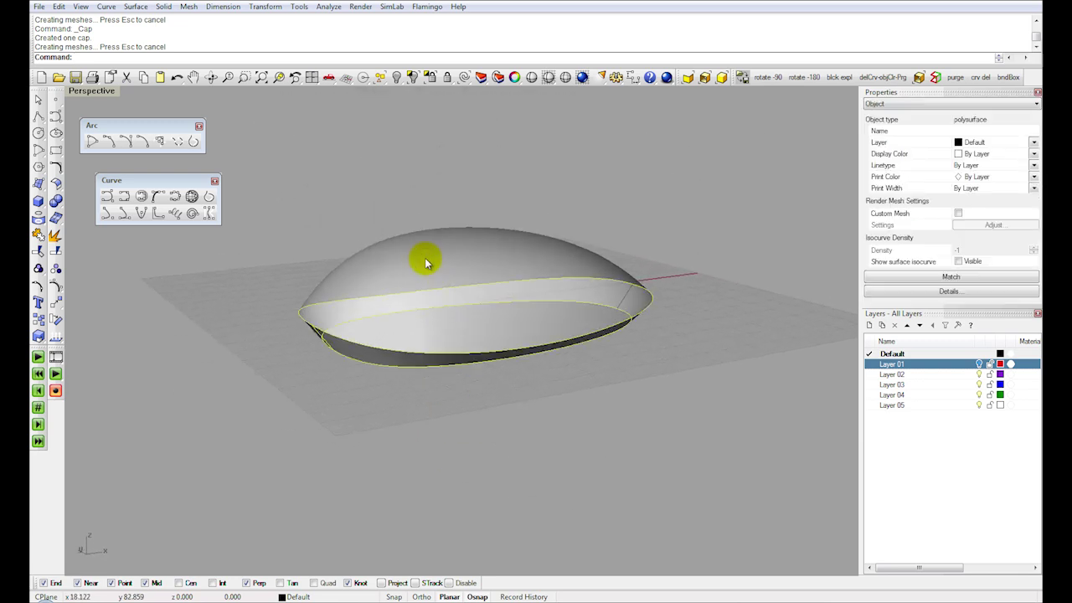
{"action": "left_click", "coordinate": [200, 127]}
{"action": "left_click", "coordinate": [214, 181]}
{"action": "left_click", "coordinate": [287, 186]}
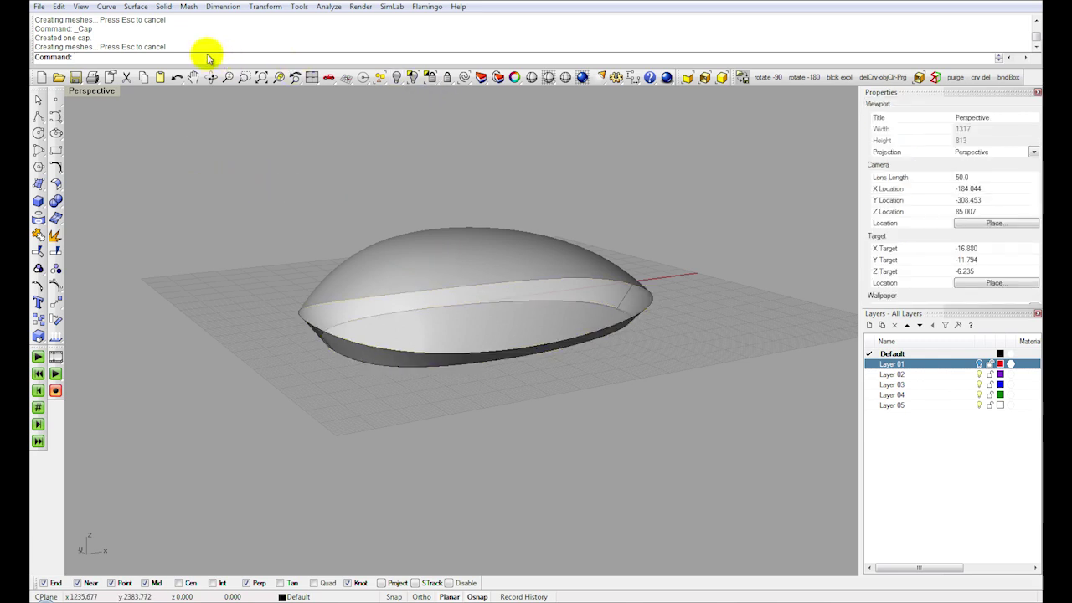
Step: Select all curves in the model and move them to Layer 01
{"action": "left_click", "coordinate": [447, 76]}
{"action": "left_click", "coordinate": [481, 78]}
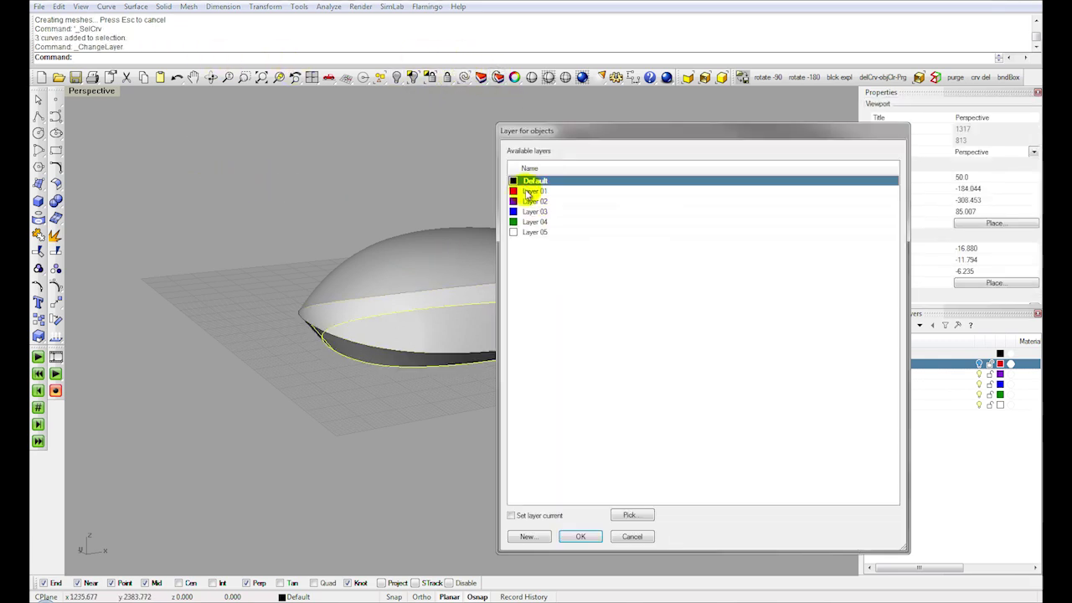
{"action": "left_click", "coordinate": [528, 191]}
{"action": "double_click", "coordinate": [528, 192]}
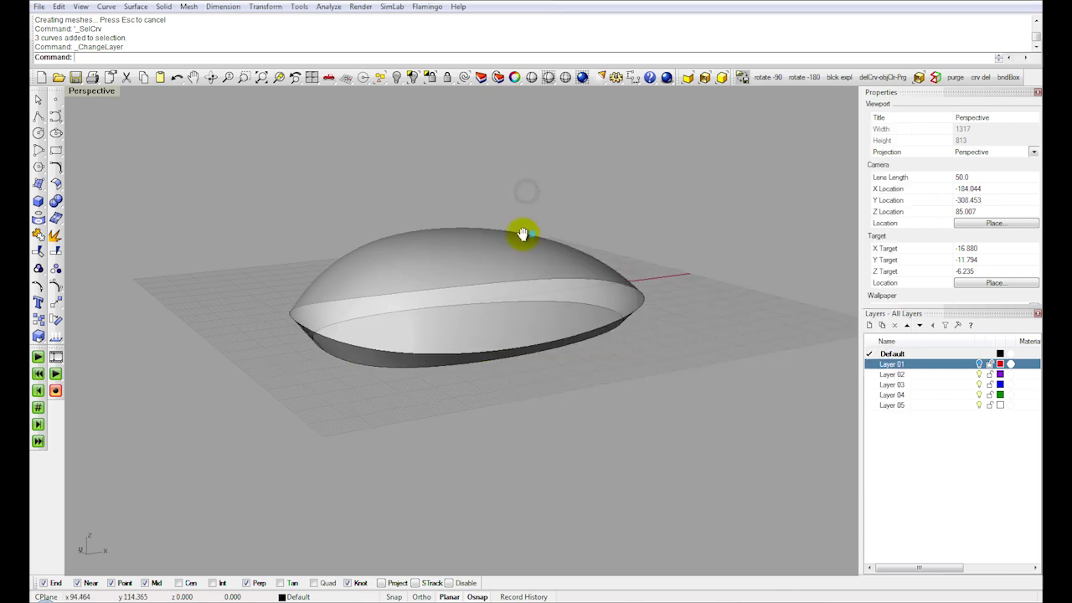
Step: Restore the four-view layout, turn on surface isocurves for the body, and fit it in the Front and Right views
{"action": "double_click", "coordinate": [79, 93]}
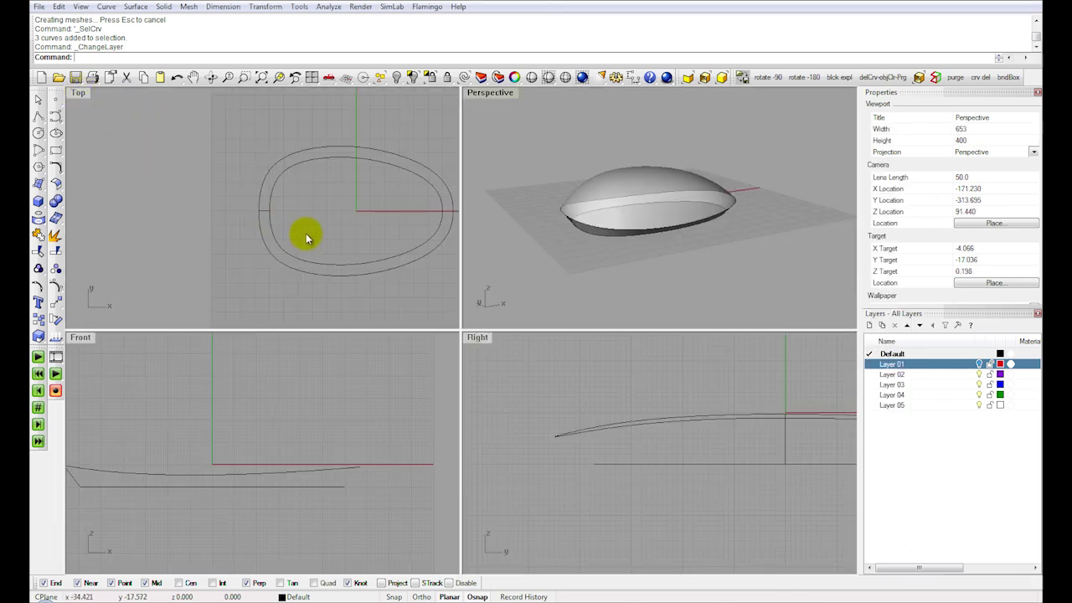
{"action": "left_click", "coordinate": [295, 468]}
{"action": "left_click", "coordinate": [958, 260]}
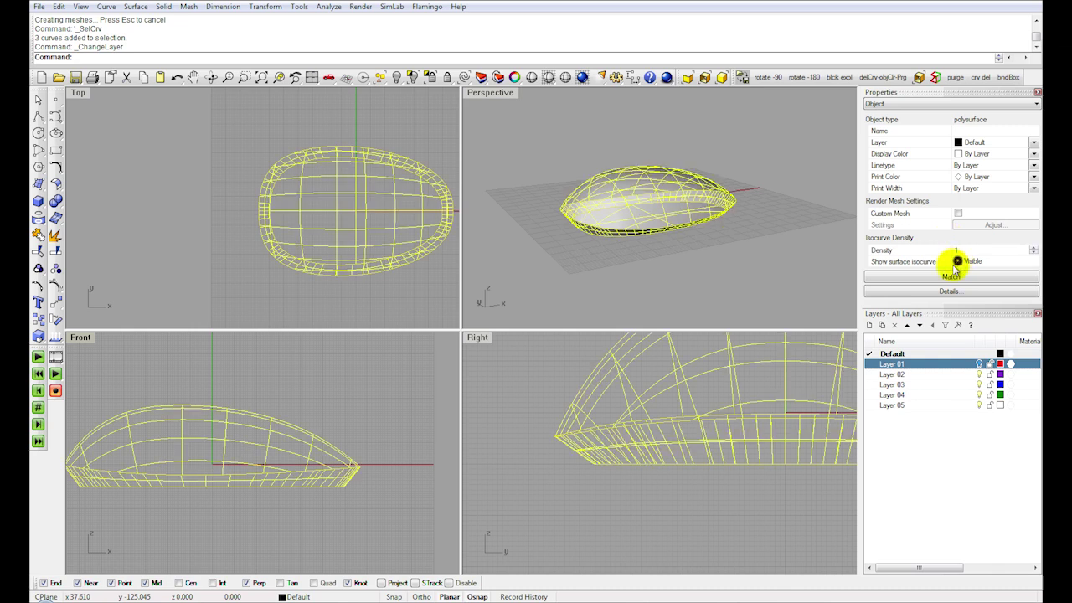
{"action": "left_click", "coordinate": [737, 423]}
{"action": "scroll", "coordinate": [673, 474], "scroll_direction": "down", "scroll_amount": 8}
{"action": "left_click", "coordinate": [579, 390]}
{"action": "right_click_drag", "start_coordinate": [239, 431], "coordinate": [295, 435]}
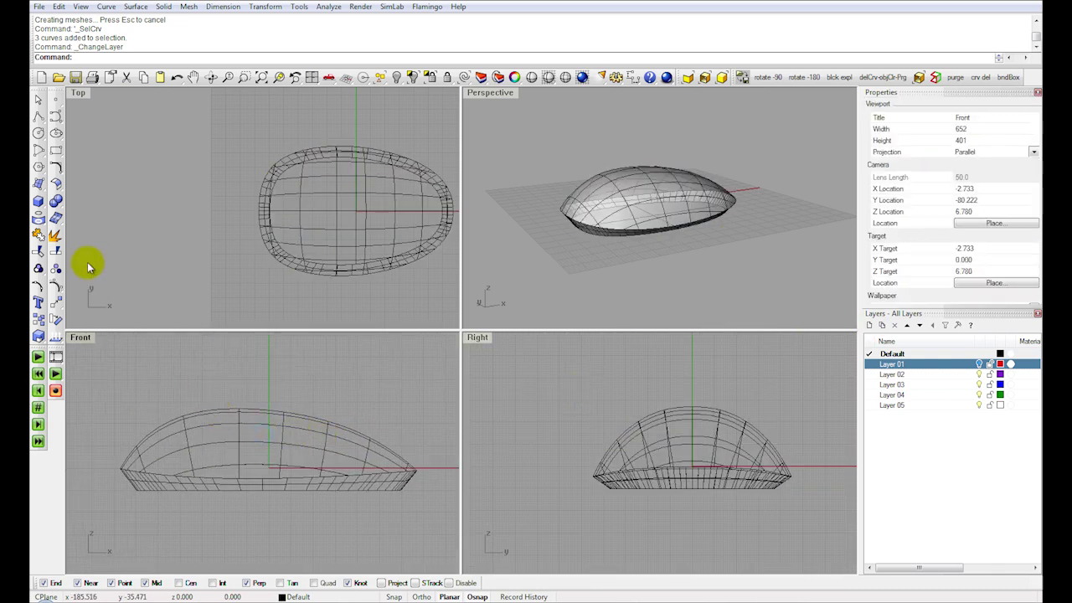
Step: In the Front view, draw a sphere of about 14.6 mm radius on the dome's negative-X slope, then shift it slightly down into the body
{"action": "double_click", "coordinate": [79, 339]}
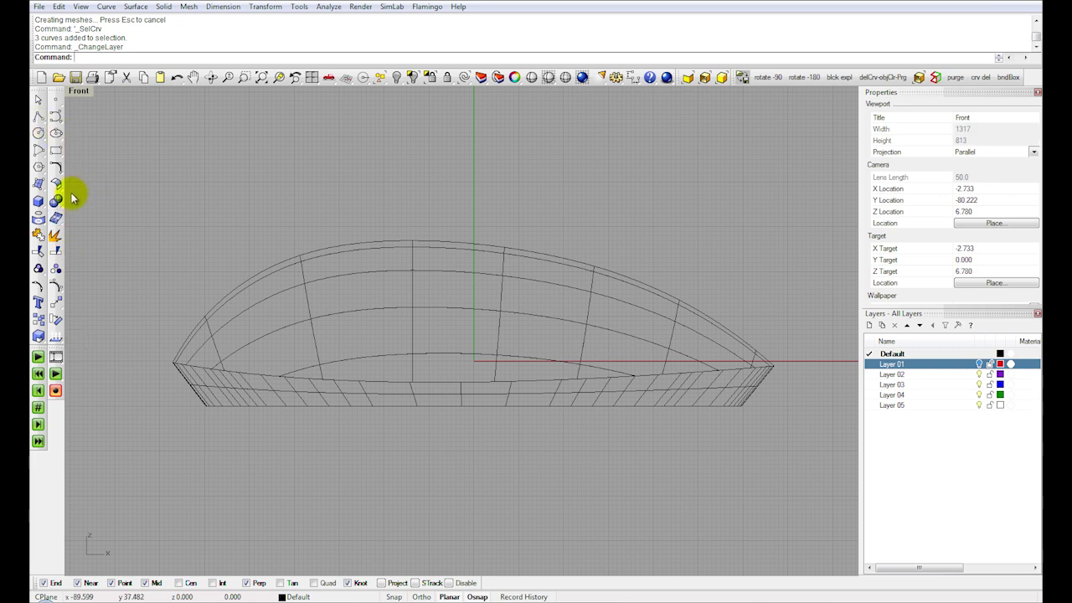
{"action": "left_click", "coordinate": [39, 202]}
{"action": "left_click_drag", "start_coordinate": [74, 200], "coordinate": [103, 163]}
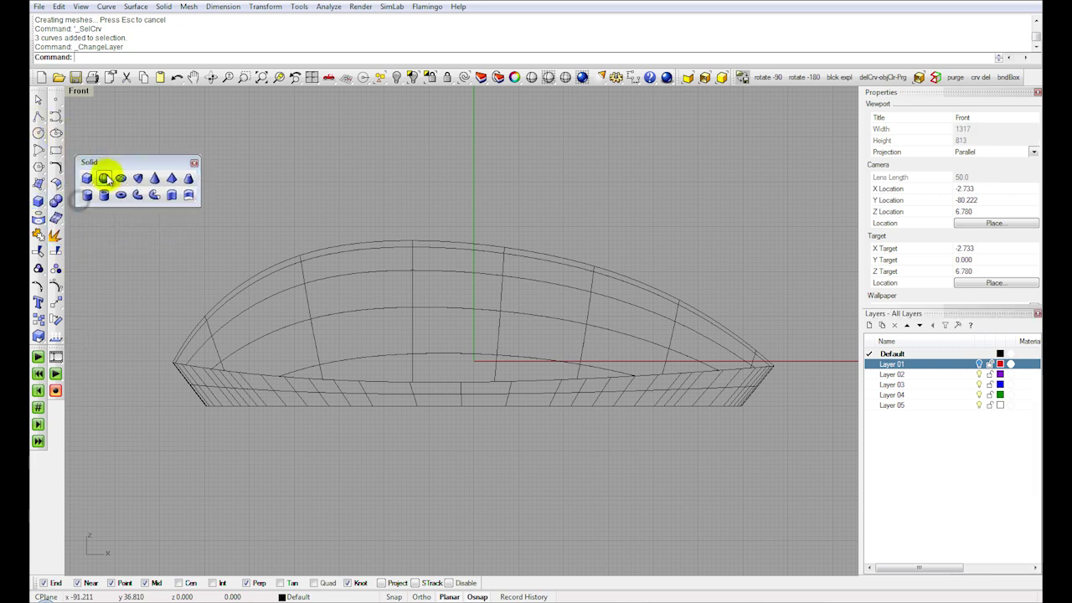
{"action": "left_click", "coordinate": [104, 179]}
{"action": "right_click_drag", "start_coordinate": [294, 266], "coordinate": [337, 332]}
{"action": "left_click", "coordinate": [349, 317]}
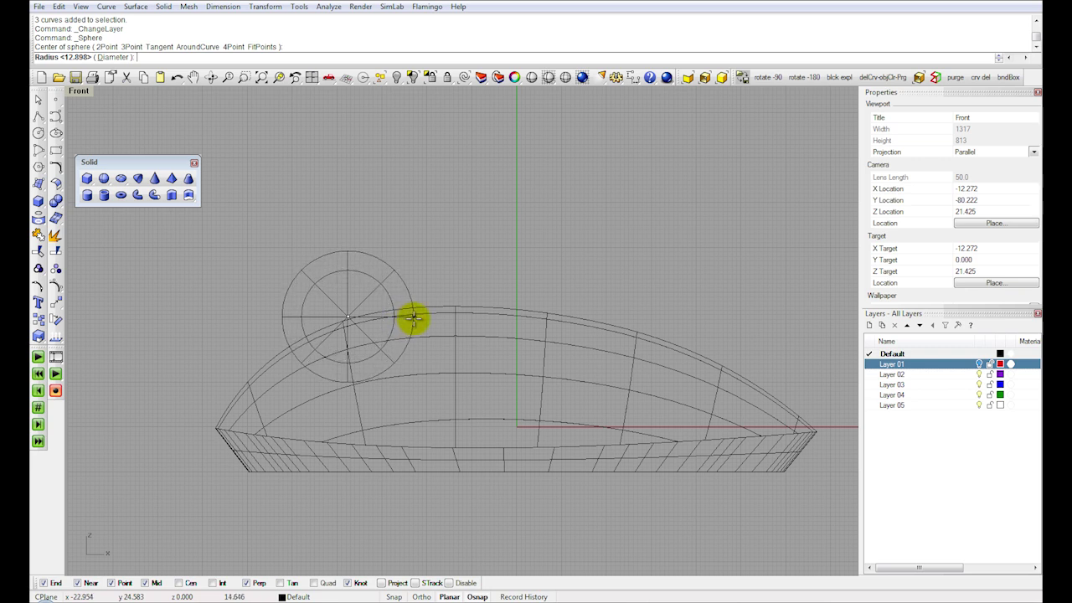
{"action": "left_click", "coordinate": [414, 319]}
{"action": "left_click", "coordinate": [406, 294]}
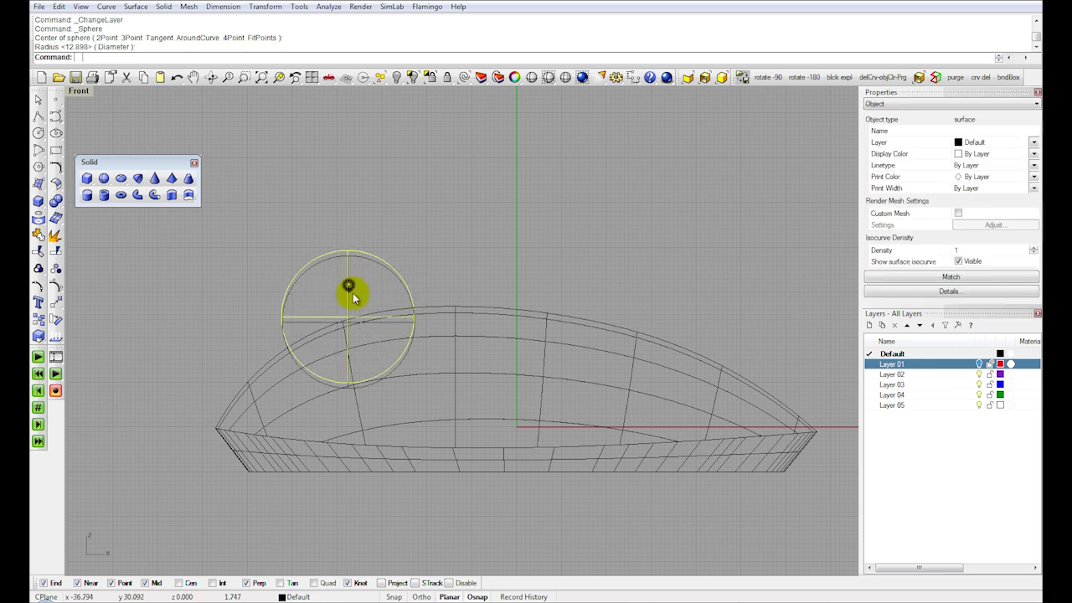
{"action": "left_click_drag", "start_coordinate": [352, 297], "coordinate": [361, 309]}
Step: Subtract the sphere from the mouse body with a Boolean difference in the Perspective view, with DeleteInput set to No
{"action": "double_click", "coordinate": [78, 91]}
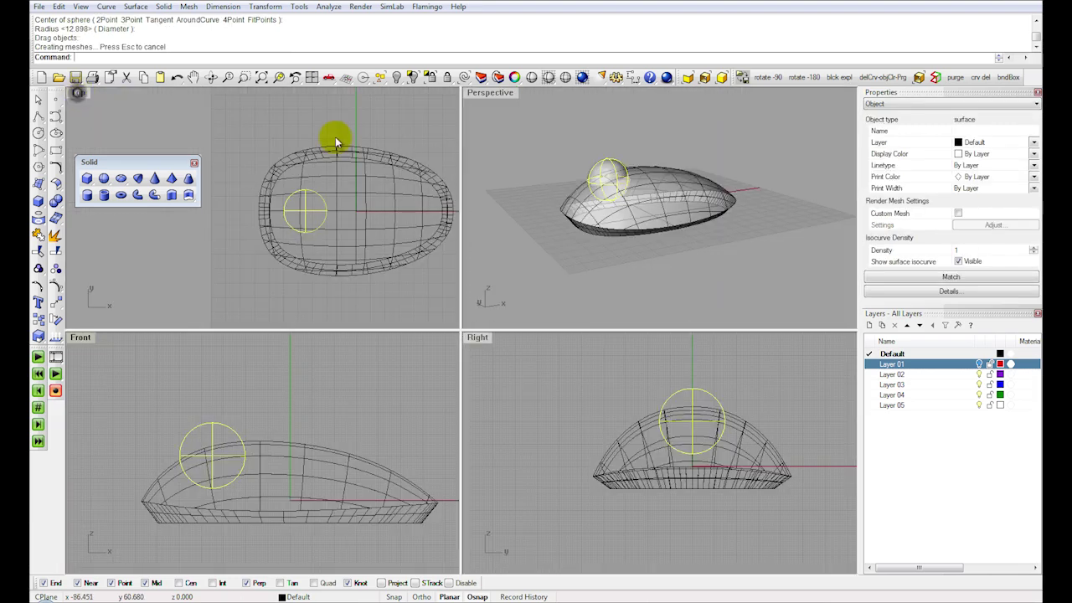
{"action": "double_click", "coordinate": [491, 92]}
{"action": "right_click_drag", "start_coordinate": [394, 209], "coordinate": [438, 254]}
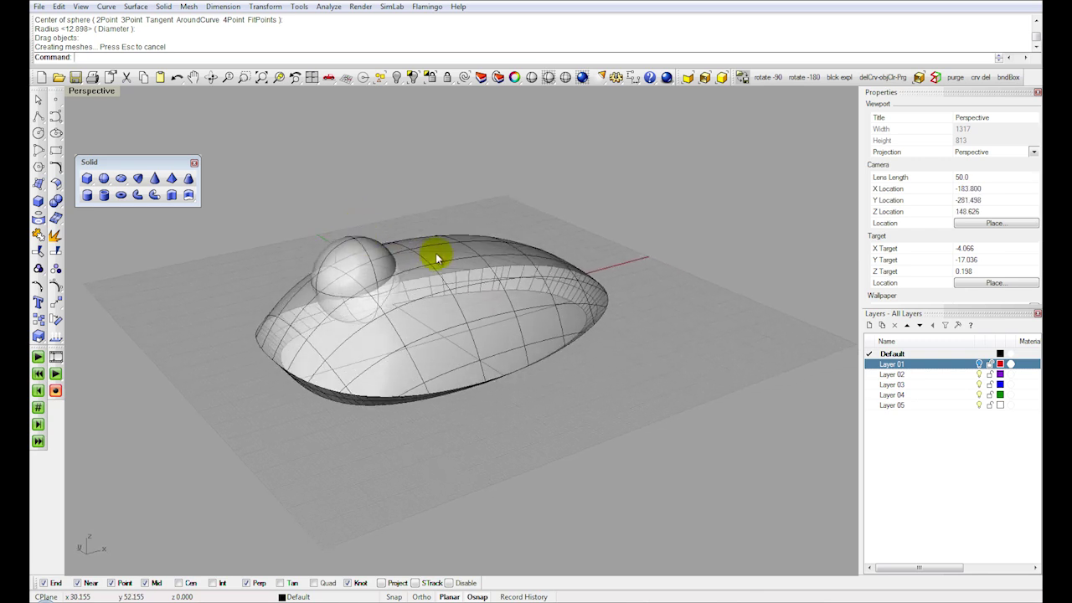
{"action": "left_click", "coordinate": [436, 255]}
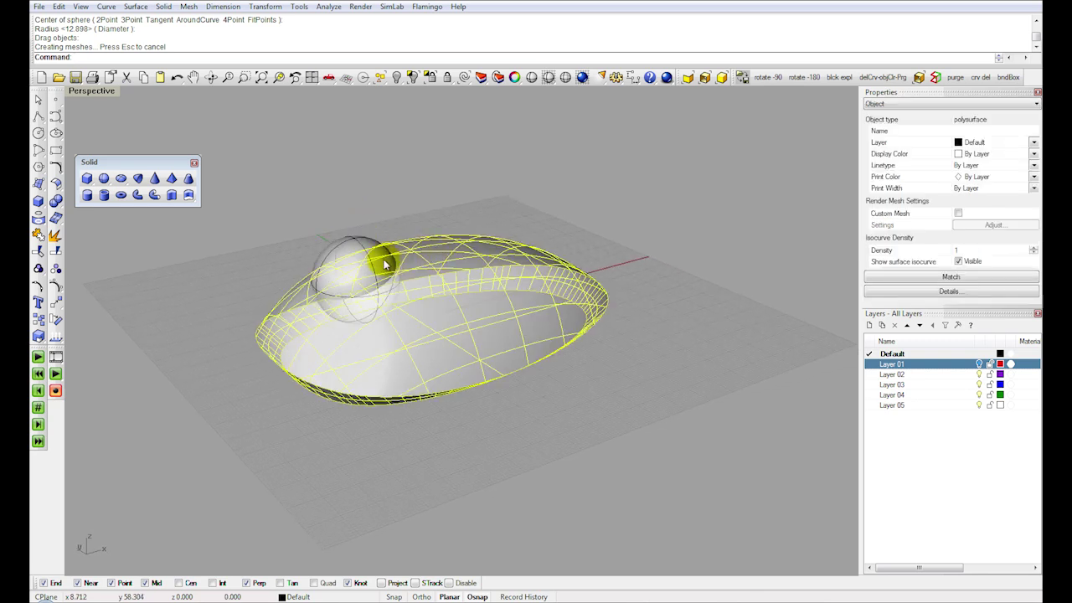
{"action": "left_click", "coordinate": [159, 7]}
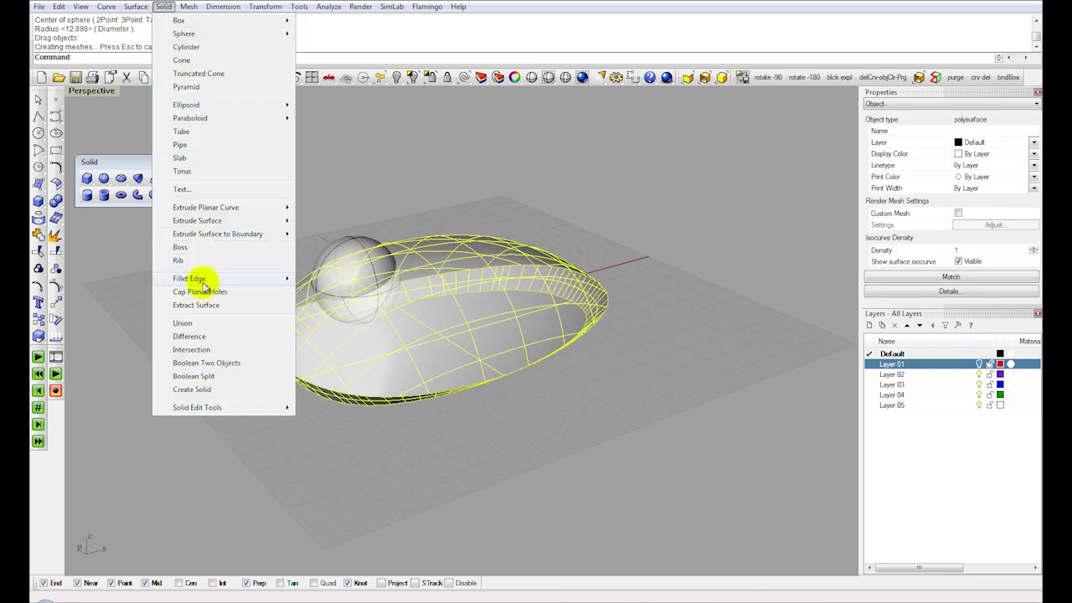
{"action": "left_click", "coordinate": [199, 335]}
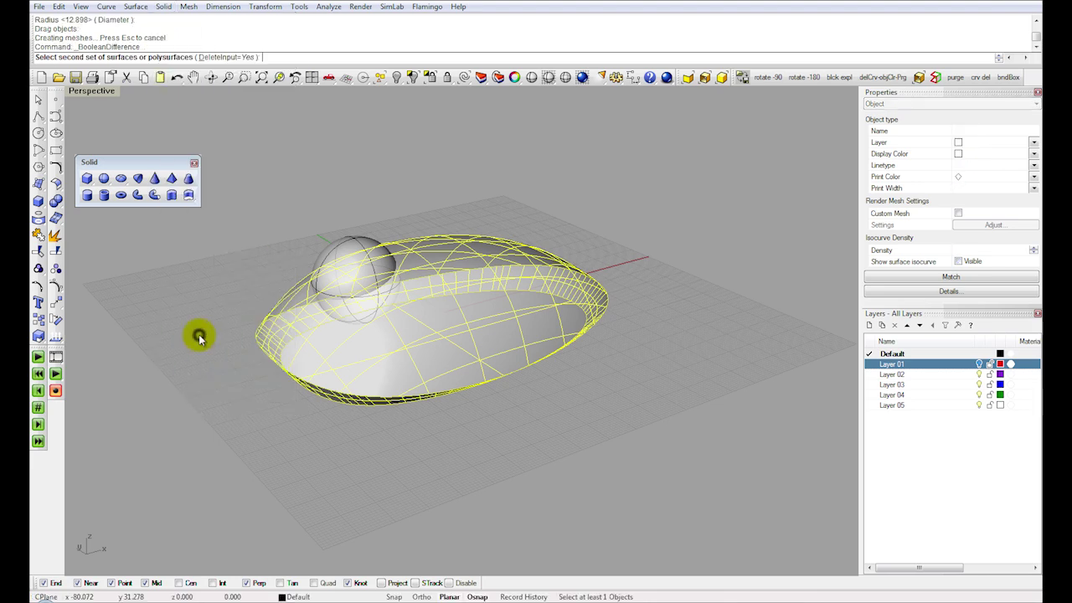
{"action": "left_click", "coordinate": [241, 57]}
{"action": "scroll", "coordinate": [342, 245], "scroll_direction": "up", "scroll_amount": 3}
{"action": "left_click", "coordinate": [331, 237]}
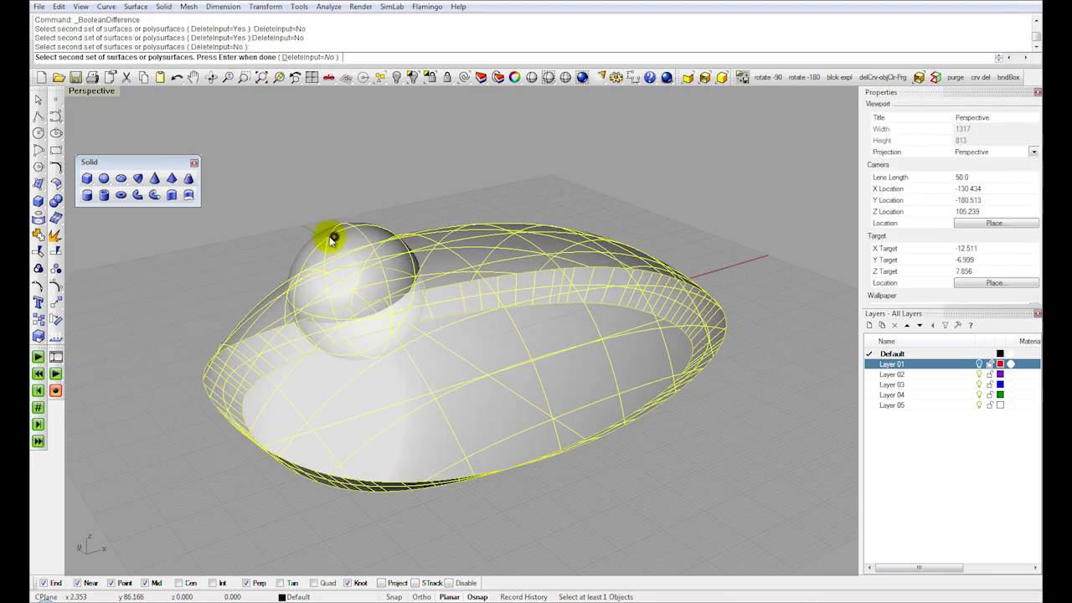
{"action": "key", "text": "Return"}
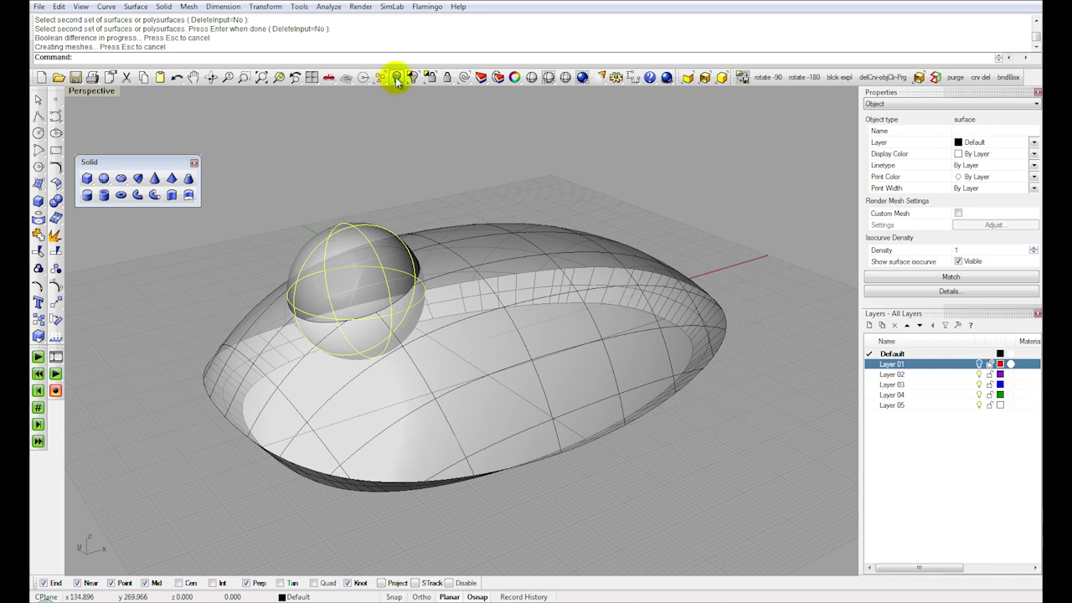
Step: Hide the sphere and fillet the rim edge of the spherical socket with a radius of 1
{"action": "left_click", "coordinate": [397, 79]}
{"action": "scroll", "coordinate": [371, 262], "scroll_direction": "up", "scroll_amount": 3}
{"action": "left_click", "coordinate": [163, 7]}
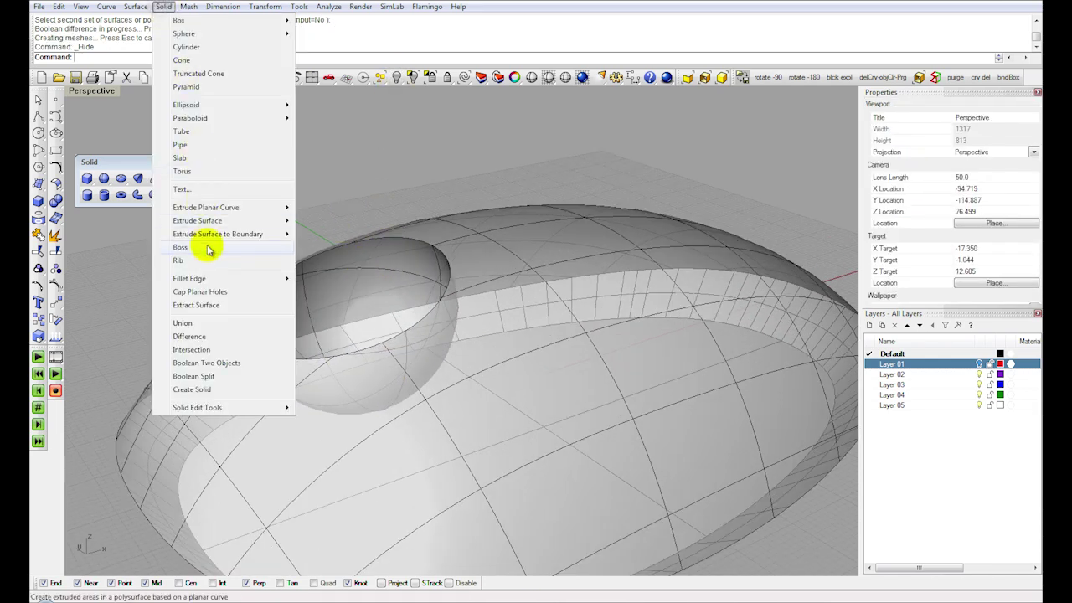
{"action": "mouse_move", "coordinate": [285, 278]}
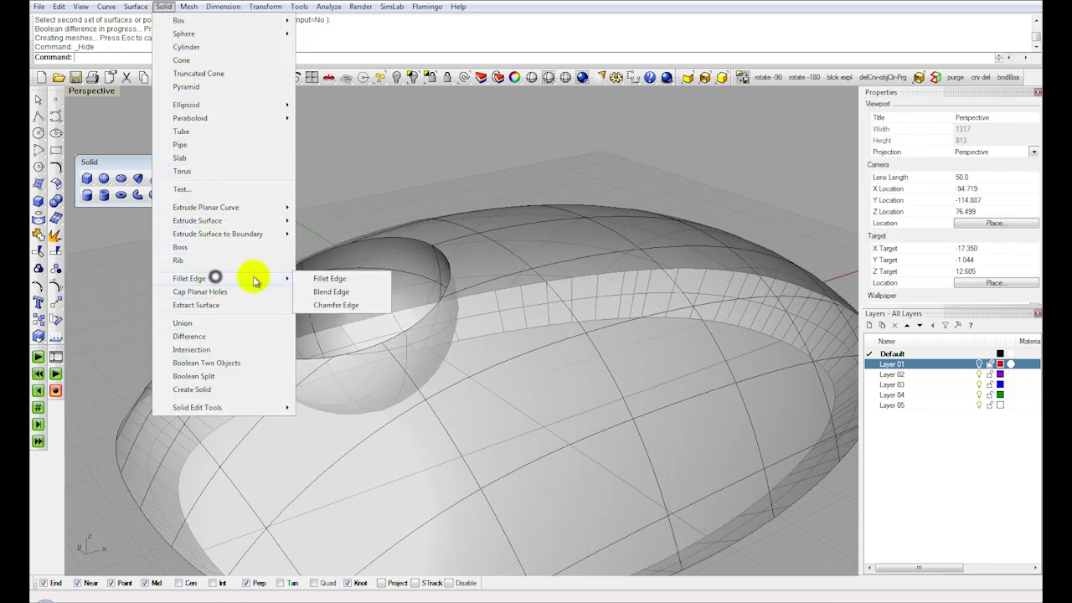
{"action": "left_click", "coordinate": [335, 280]}
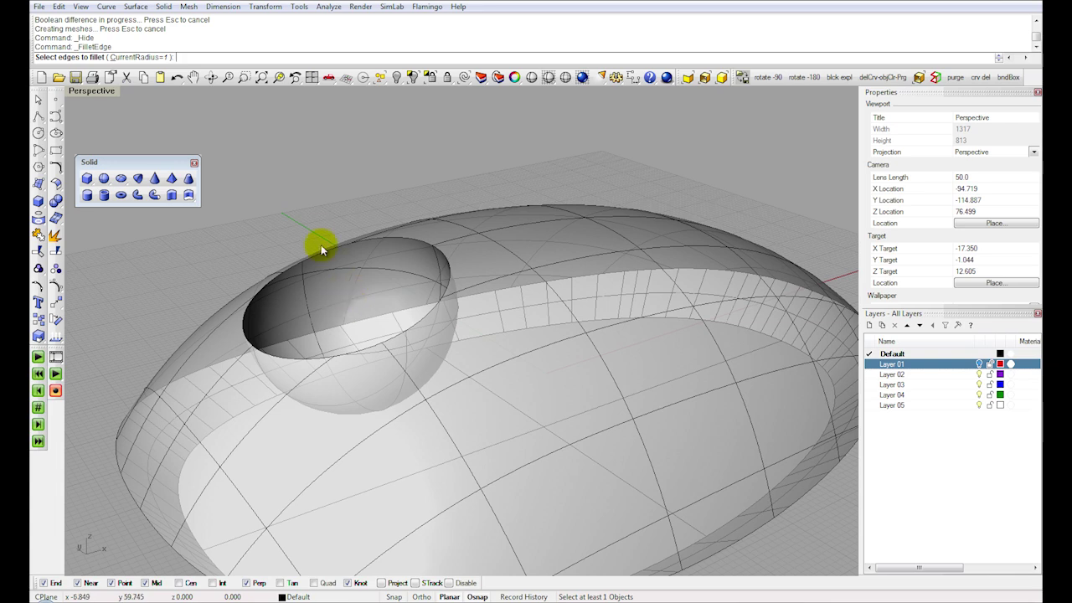
{"action": "left_click", "coordinate": [337, 251]}
{"action": "key", "text": "Return"}
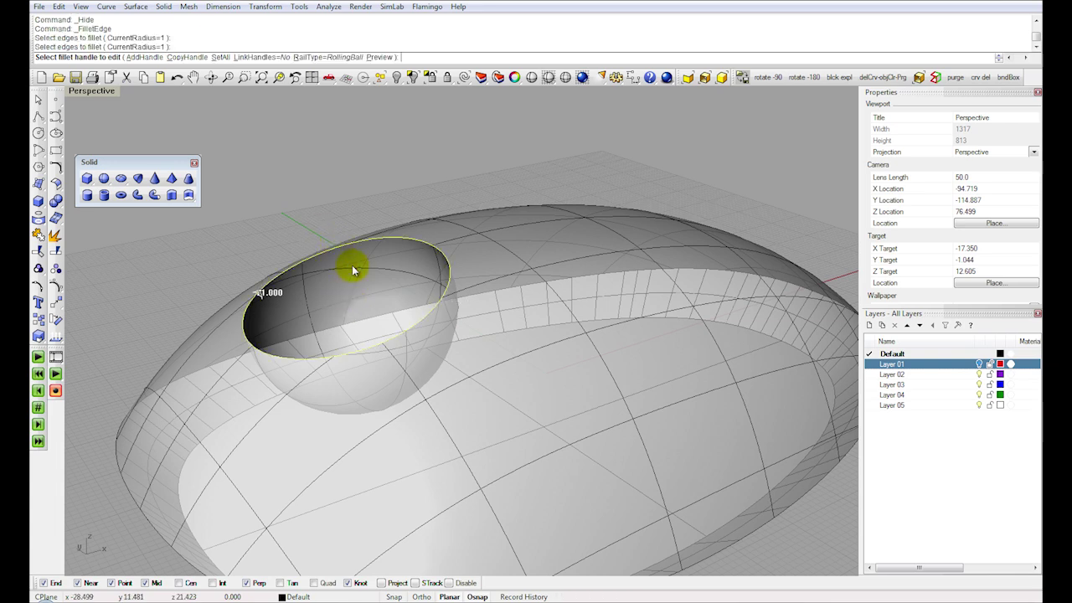
{"action": "key", "text": "Return"}
{"action": "right_click_drag", "start_coordinate": [351, 270], "coordinate": [335, 189]}
{"action": "scroll", "coordinate": [334, 188], "scroll_direction": "down", "scroll_amount": 3}
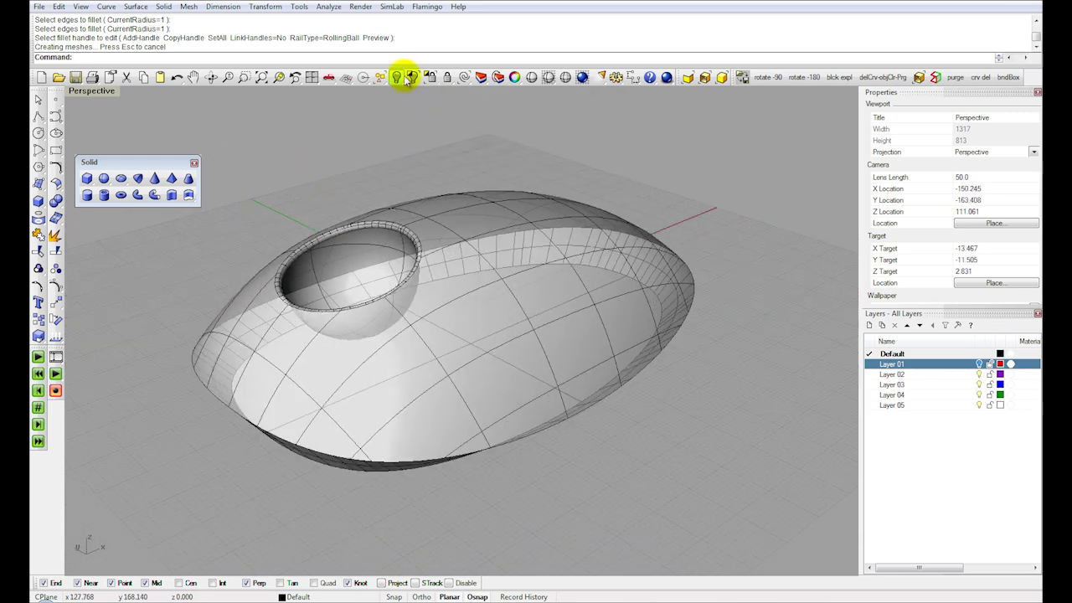
Step: Unhide the sphere, restore the four-view layout, and close the Solid toolbar
{"action": "left_click", "coordinate": [397, 77]}
{"action": "double_click", "coordinate": [91, 90]}
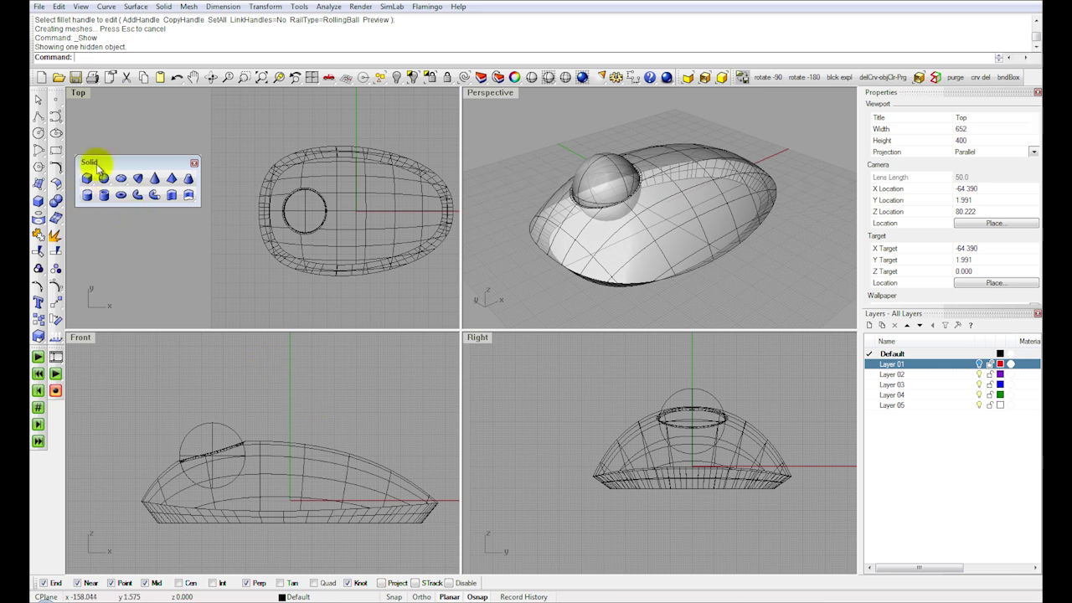
{"action": "left_click", "coordinate": [193, 162]}
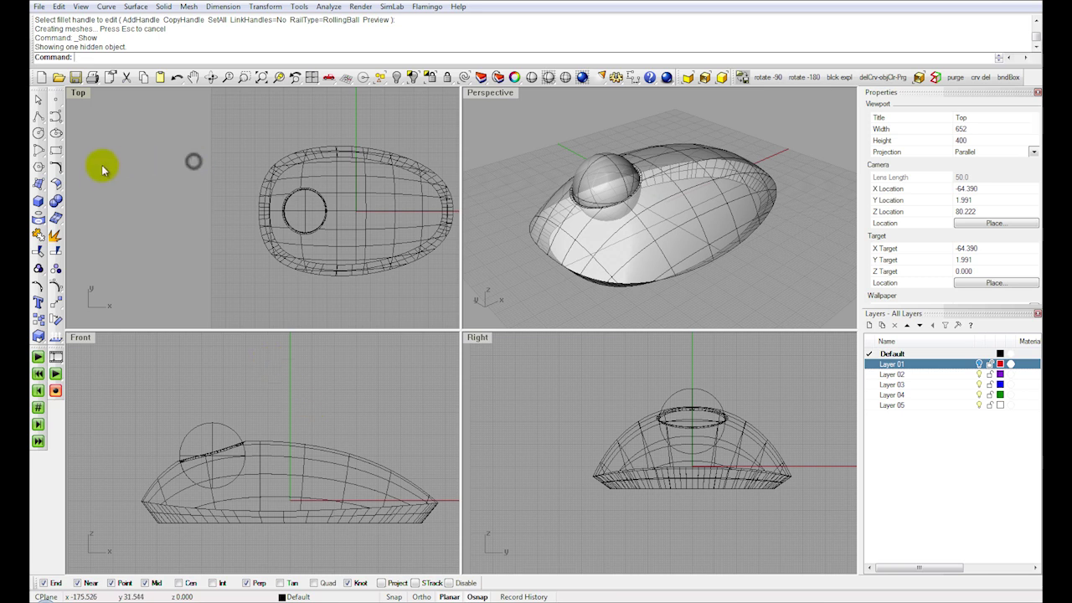
Step: Draw an ellipse in the Top view with a second semi-axis of about 15.4 mm, and move it onto the body's negative-Y side
{"action": "left_click", "coordinate": [57, 134]}
{"action": "left_click", "coordinate": [214, 283]}
{"action": "left_click", "coordinate": [249, 283]}
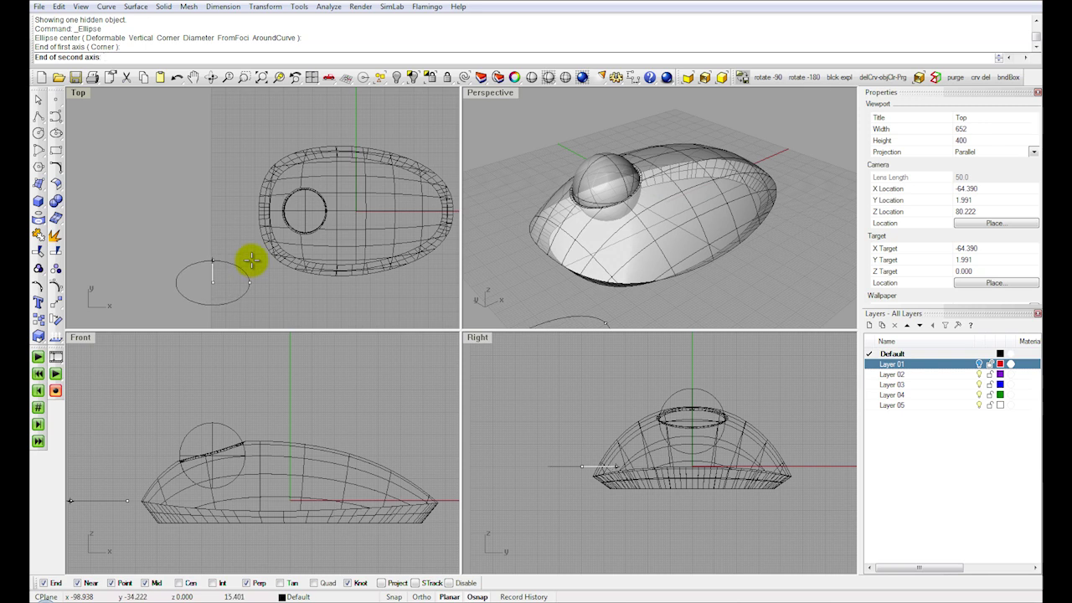
{"action": "left_click", "coordinate": [252, 260]}
{"action": "left_click_drag", "start_coordinate": [250, 282], "coordinate": [368, 256]}
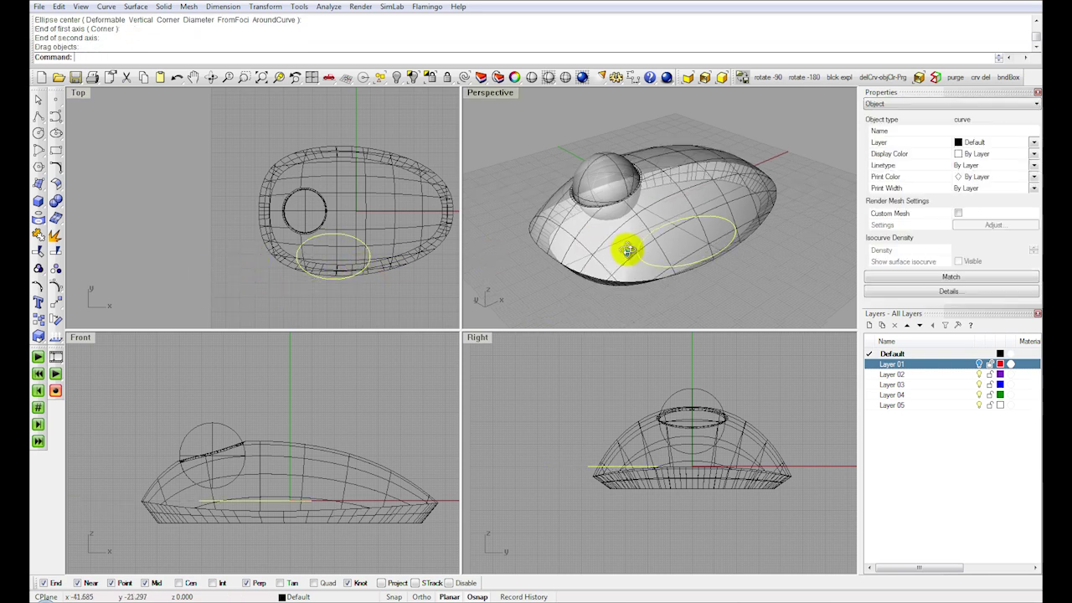
Step: With object snaps disabled, scale the ellipse down in 2D about its centre and shift it slightly inward on the body
{"action": "right_click_drag", "start_coordinate": [628, 250], "coordinate": [707, 243]}
{"action": "left_click", "coordinate": [254, 8]}
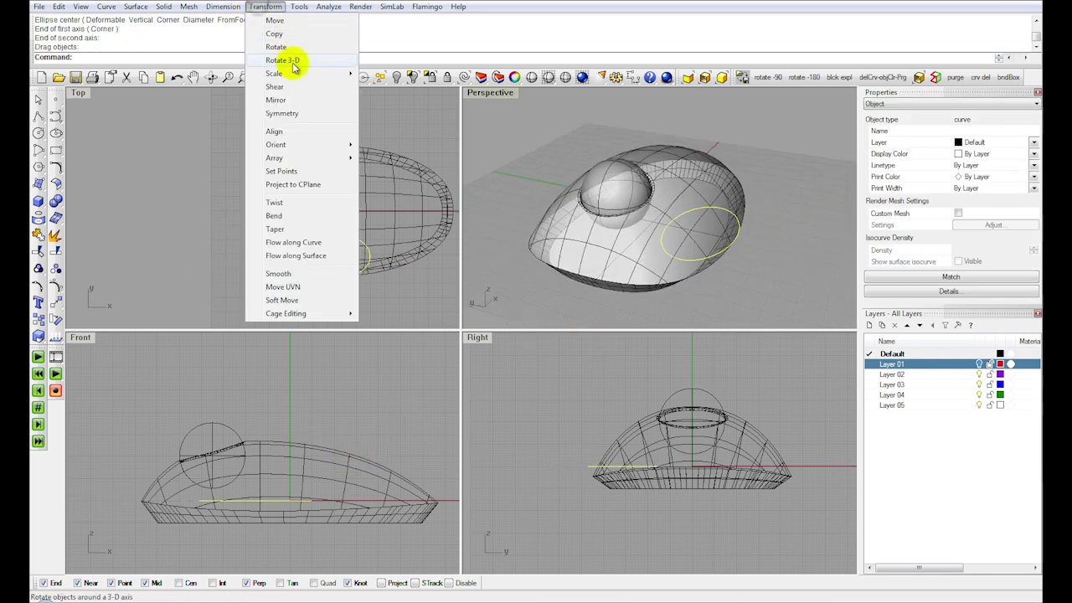
{"action": "mouse_move", "coordinate": [280, 72]}
{"action": "left_click", "coordinate": [405, 86]}
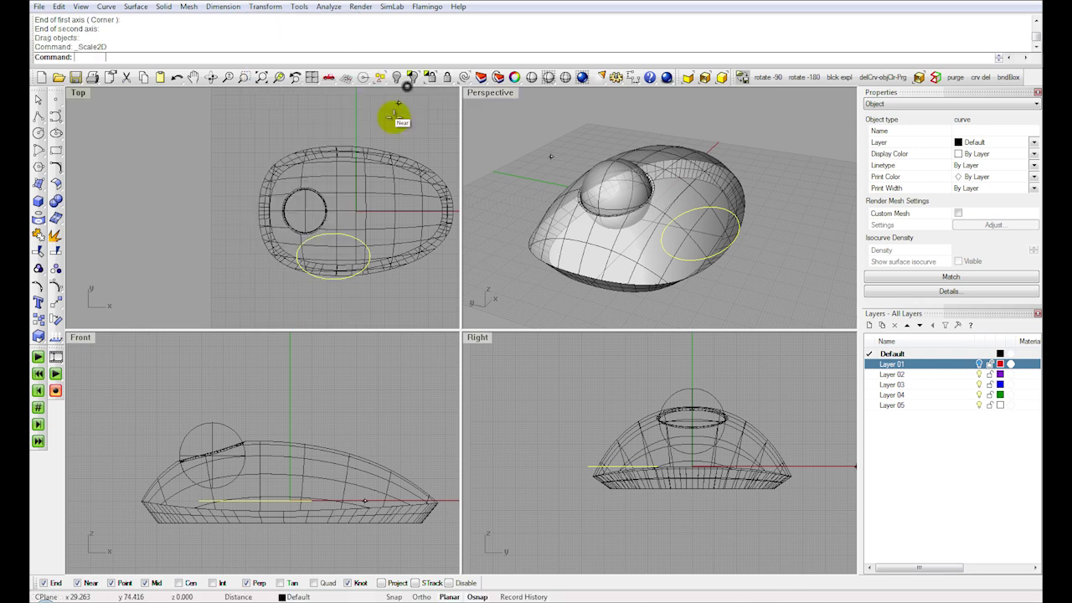
{"action": "left_click", "coordinate": [449, 582]}
{"action": "left_click", "coordinate": [338, 259]}
{"action": "left_click", "coordinate": [402, 260]}
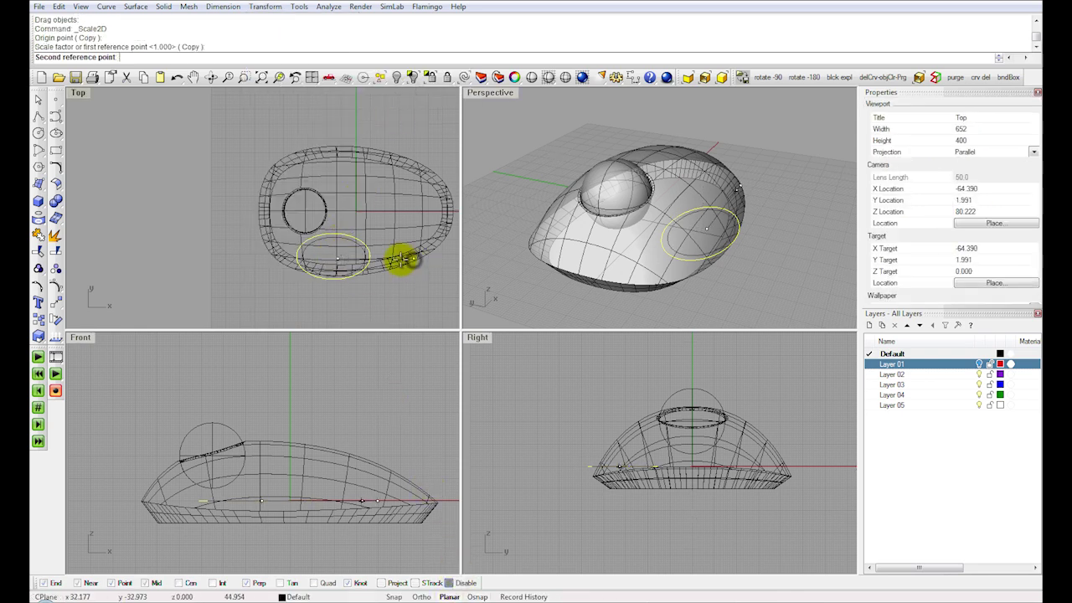
{"action": "left_click", "coordinate": [371, 259]}
{"action": "left_click_drag", "start_coordinate": [374, 250], "coordinate": [385, 241]}
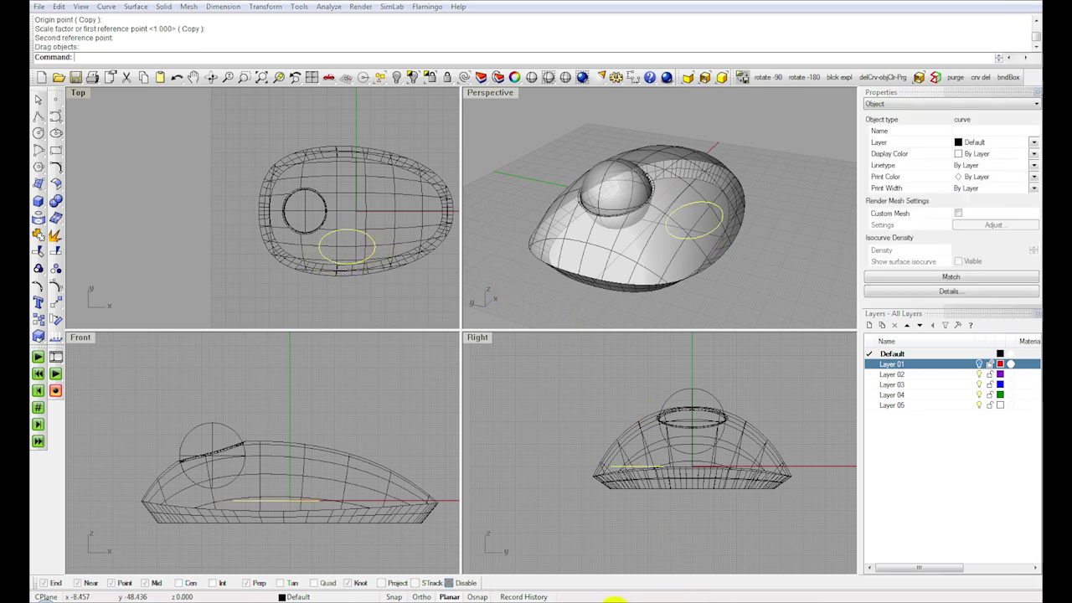
Step: Check the button shape in the reference drawing, and rotate the ellipse slightly counterclockwise in the Top view to match it
{"action": "left_click", "coordinate": [611, 599]}
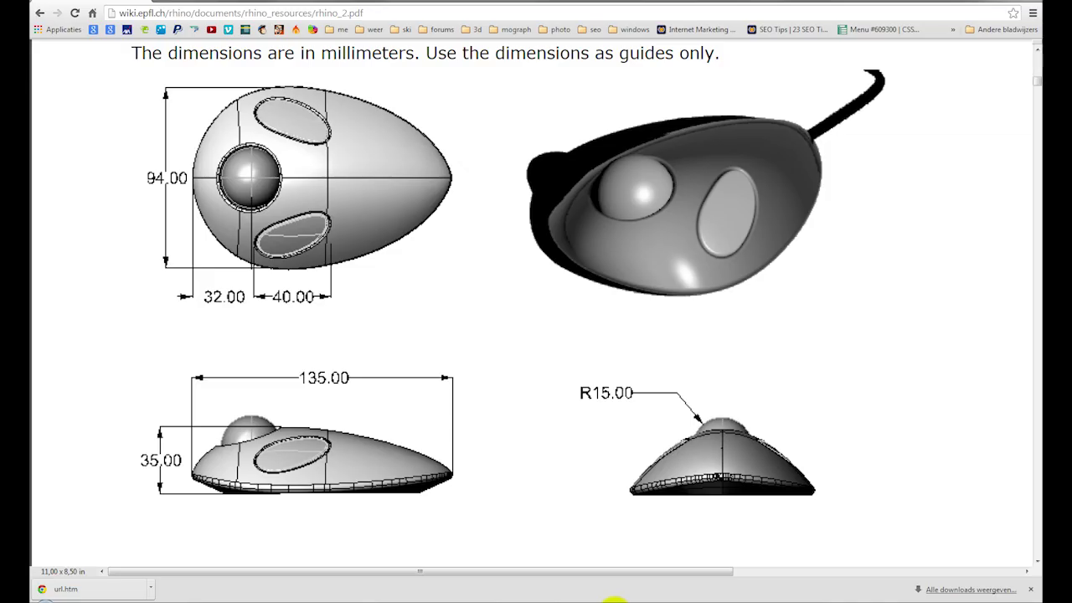
{"action": "left_click", "coordinate": [614, 599]}
{"action": "right_click_drag", "start_coordinate": [349, 253], "coordinate": [289, 248]}
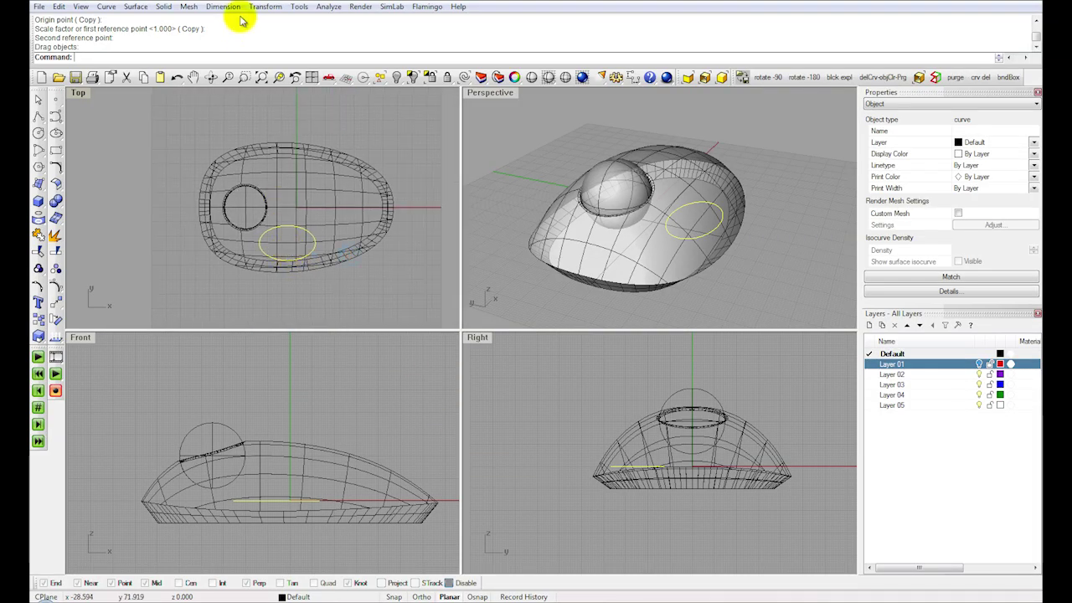
{"action": "left_click", "coordinate": [262, 9]}
{"action": "left_click", "coordinate": [277, 39]}
{"action": "left_click", "coordinate": [269, 240]}
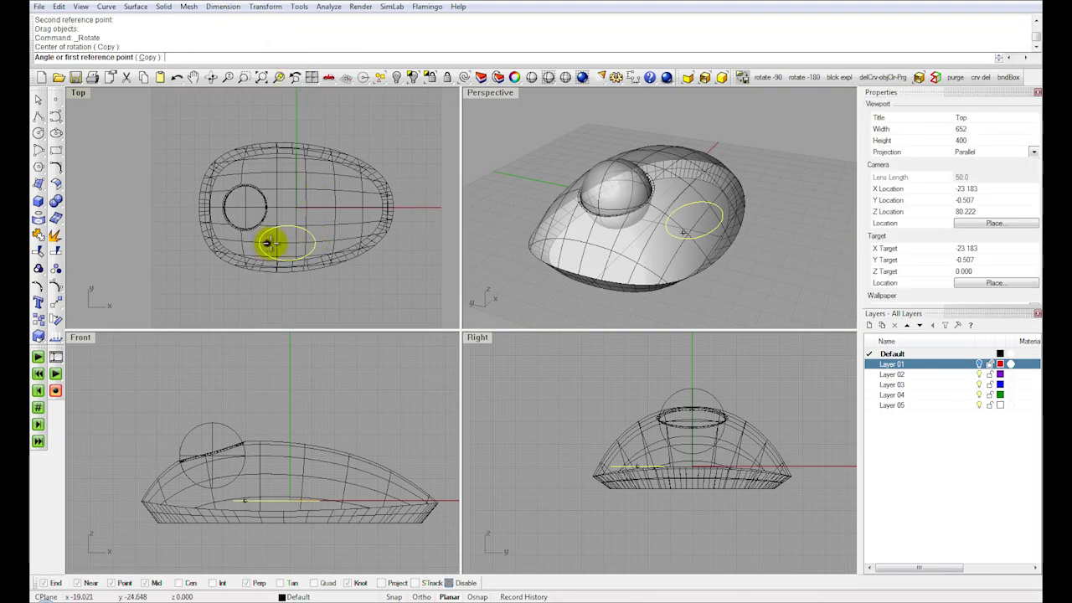
{"action": "left_click", "coordinate": [329, 243]}
{"action": "left_click", "coordinate": [327, 226]}
Step: Rotate the ellipse in the Right view so that it tilts along the slope of the body's negative-Y side
{"action": "right_click", "coordinate": [425, 480]}
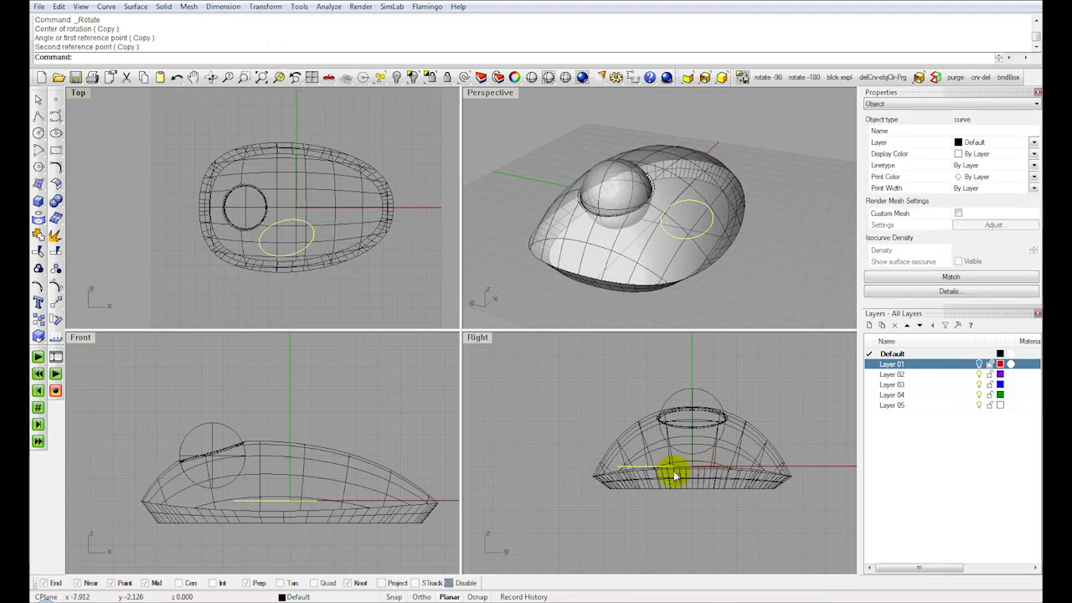
{"action": "scroll", "coordinate": [674, 475], "scroll_direction": "up", "scroll_amount": 3}
{"action": "right_click", "coordinate": [592, 455]}
{"action": "left_click", "coordinate": [572, 462]}
{"action": "left_click", "coordinate": [691, 463]}
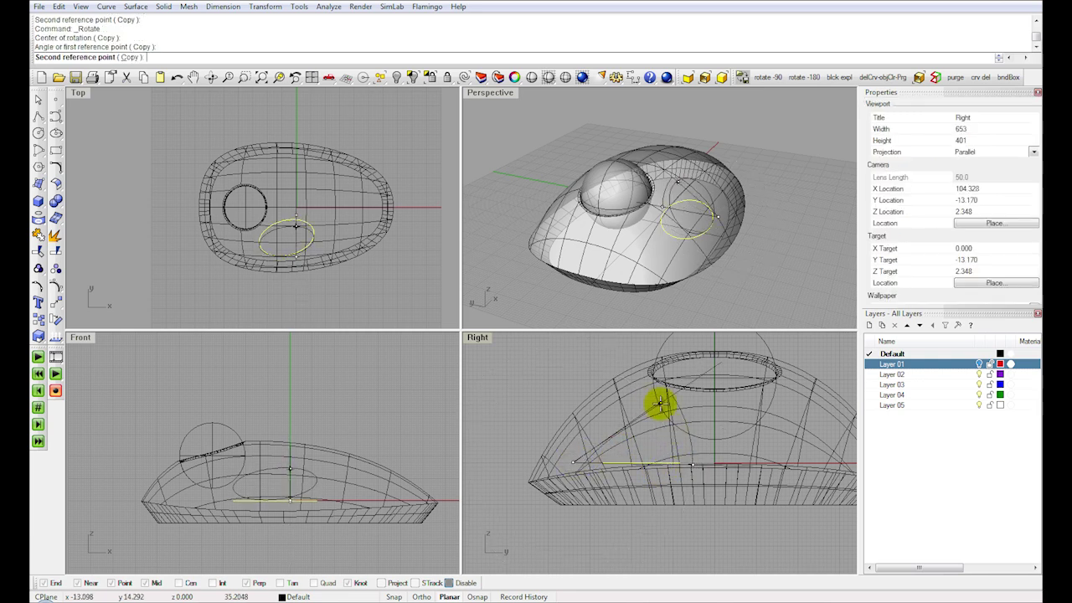
{"action": "left_click", "coordinate": [661, 404]}
Step: Move the tilted ellipse outward onto the body's side profile in the Right view and fine-tune its rotation to the slope
{"action": "left_click_drag", "start_coordinate": [617, 431], "coordinate": [582, 397]}
{"action": "right_click", "coordinate": [599, 416]}
{"action": "left_click", "coordinate": [577, 403]}
{"action": "left_click", "coordinate": [619, 379]}
{"action": "left_click", "coordinate": [622, 371]}
Step: Shift the ellipse toward the trackball and slightly inward in the Top view, and check its placement in the other views
{"action": "scroll", "coordinate": [269, 253], "scroll_direction": "up", "scroll_amount": 2}
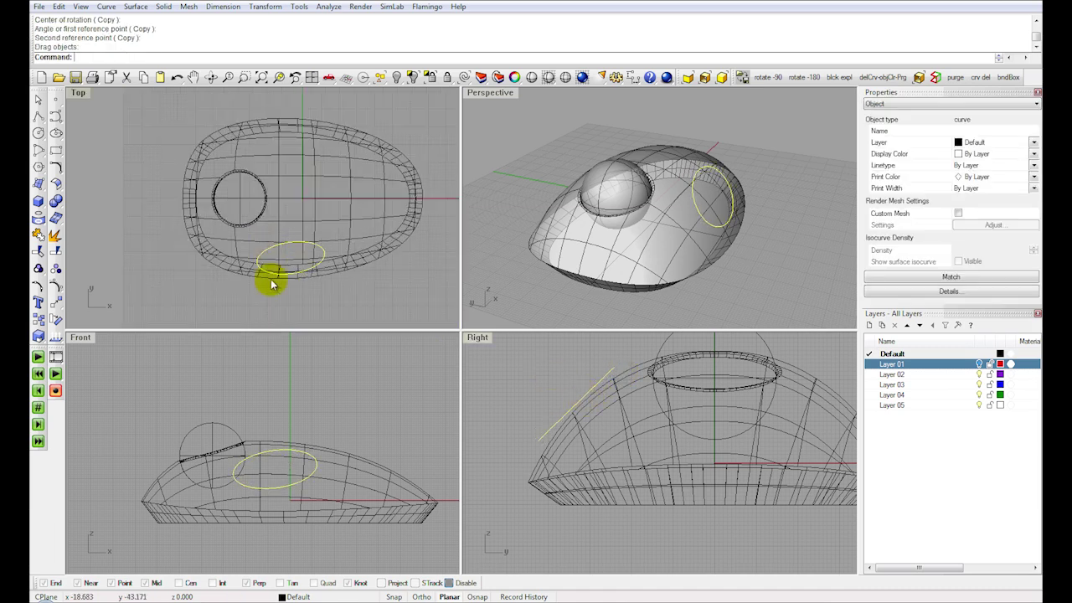
{"action": "right_click_drag", "start_coordinate": [634, 209], "coordinate": [304, 240]}
{"action": "scroll", "coordinate": [304, 239], "scroll_direction": "up", "scroll_amount": 2}
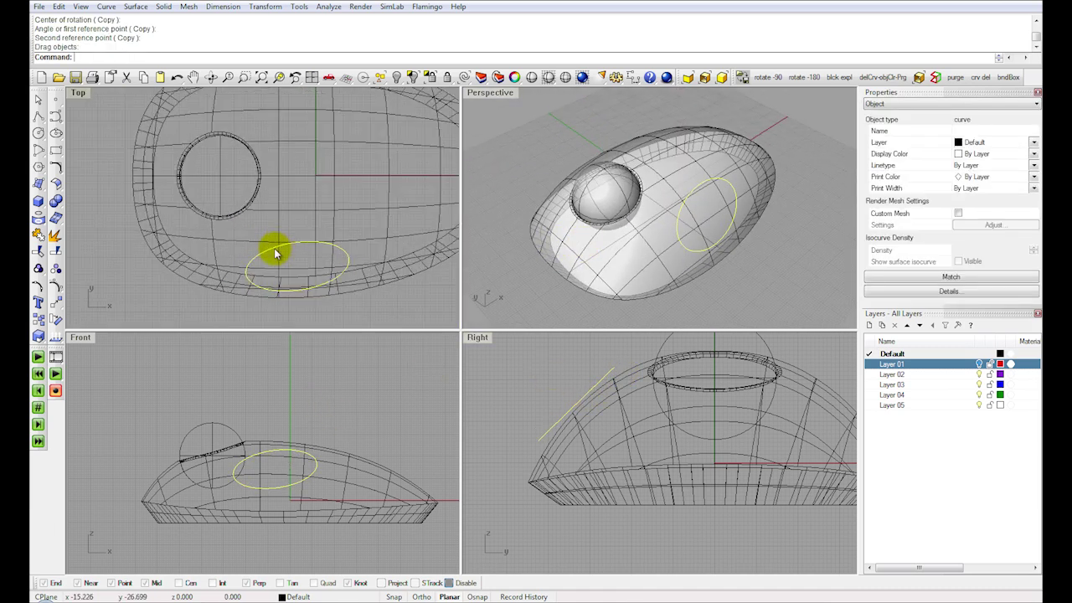
{"action": "left_click_drag", "start_coordinate": [275, 249], "coordinate": [224, 233]}
{"action": "right_click_drag", "start_coordinate": [491, 371], "coordinate": [599, 423]}
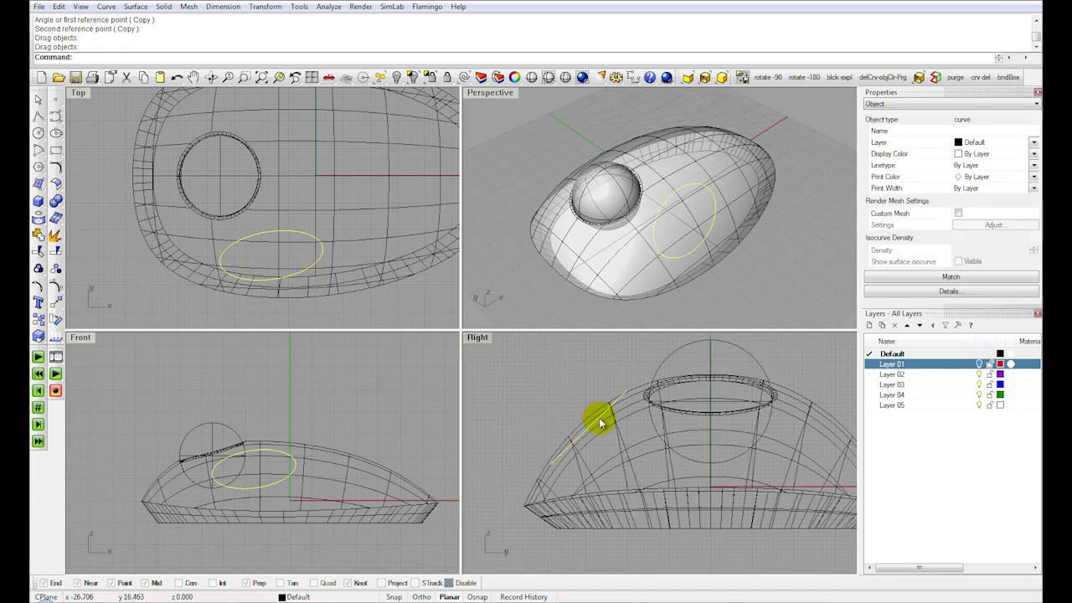
{"action": "right_click_drag", "start_coordinate": [610, 288], "coordinate": [617, 238]}
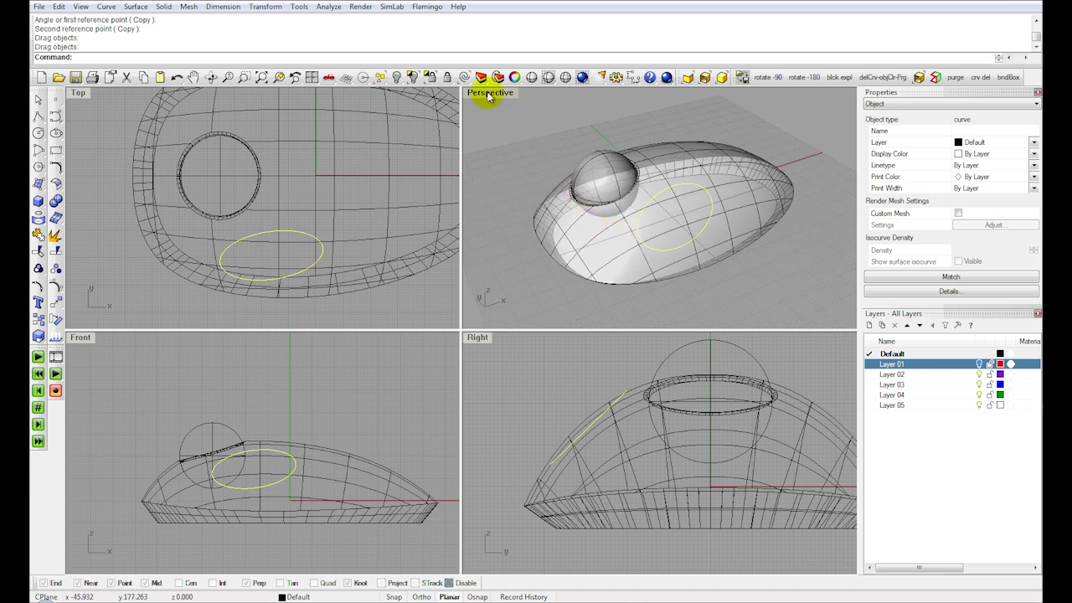
Step: In a maximised Perspective view, hide the trackball sphere and turn off the mouse body's surface isocurves
{"action": "double_click", "coordinate": [488, 94]}
{"action": "right_click_drag", "start_coordinate": [478, 179], "coordinate": [490, 216]}
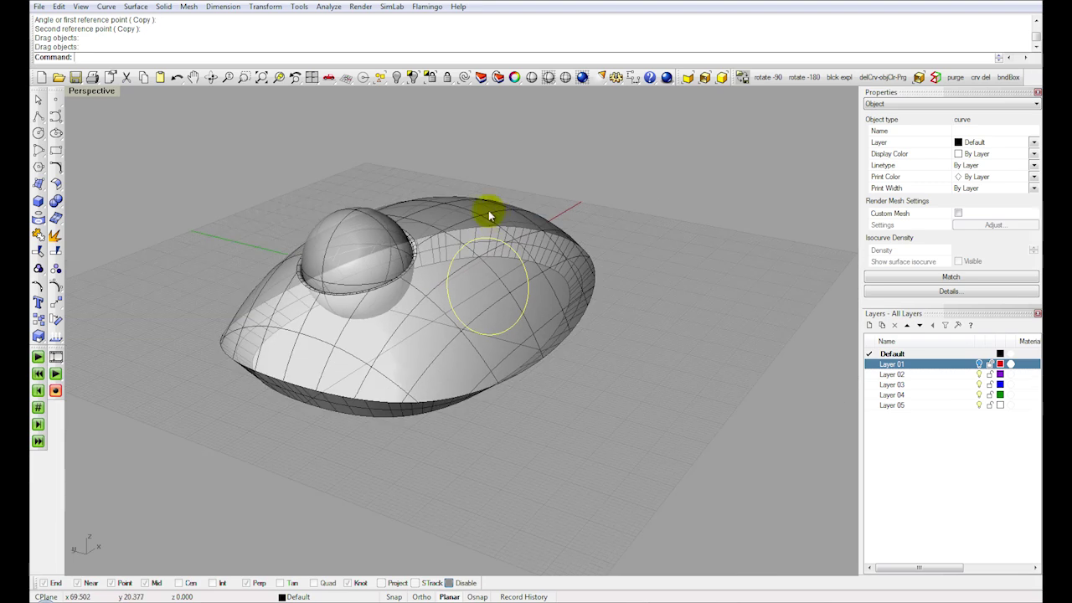
{"action": "key", "text": "ctrl+a"}
{"action": "left_click", "coordinate": [412, 77]}
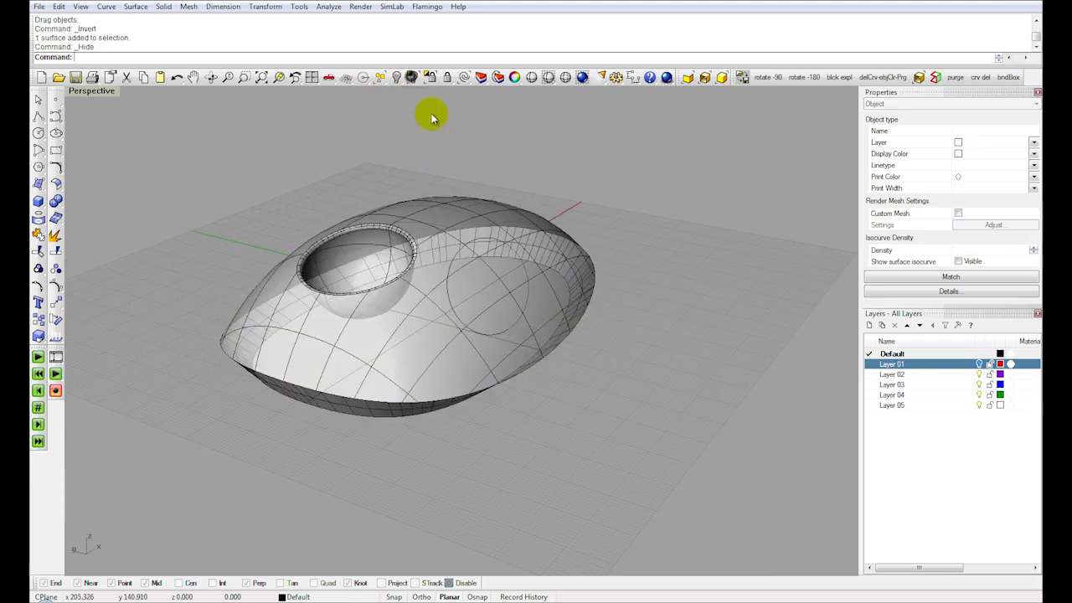
{"action": "left_click", "coordinate": [508, 338]}
{"action": "left_click", "coordinate": [754, 353]}
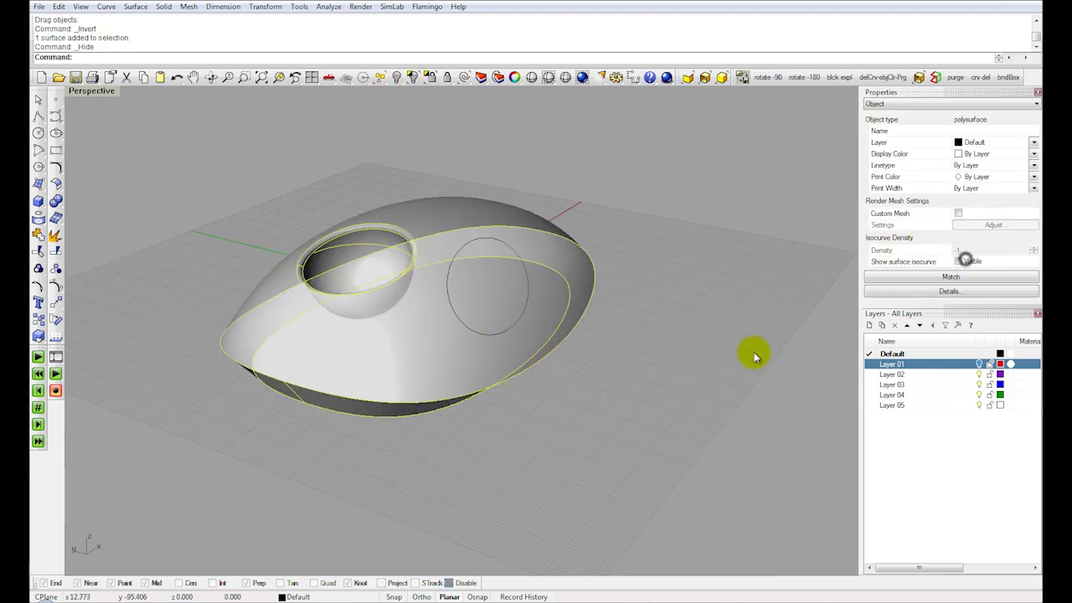
Step: Extrude the ellipse straight into a capped solid with BothSides set to Yes, so that it passes through the body's side surface
{"action": "left_click", "coordinate": [502, 341]}
{"action": "left_click", "coordinate": [164, 7]}
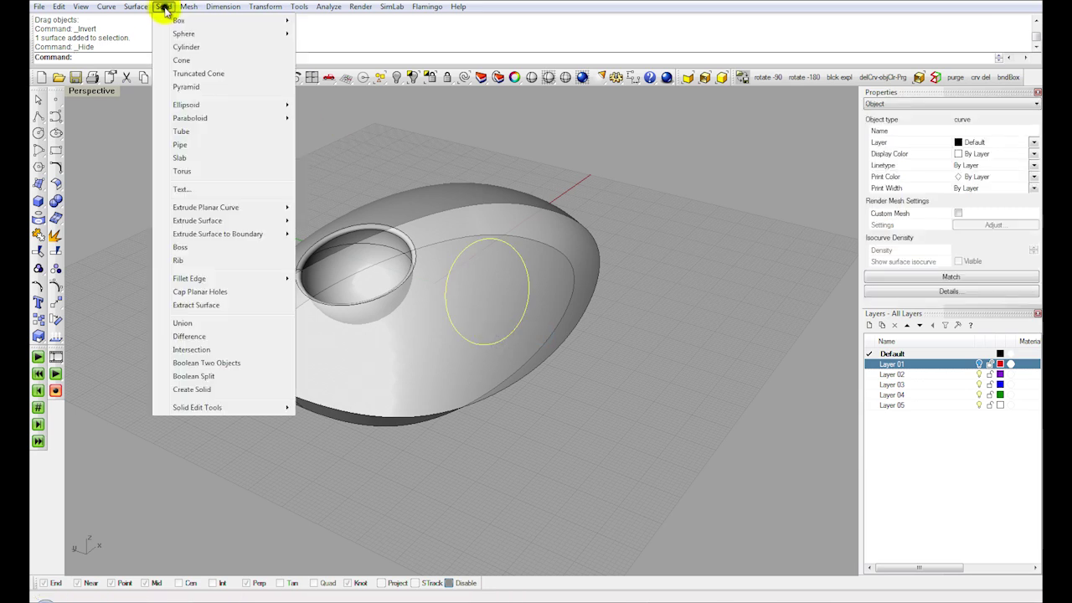
{"action": "mouse_move", "coordinate": [260, 210]}
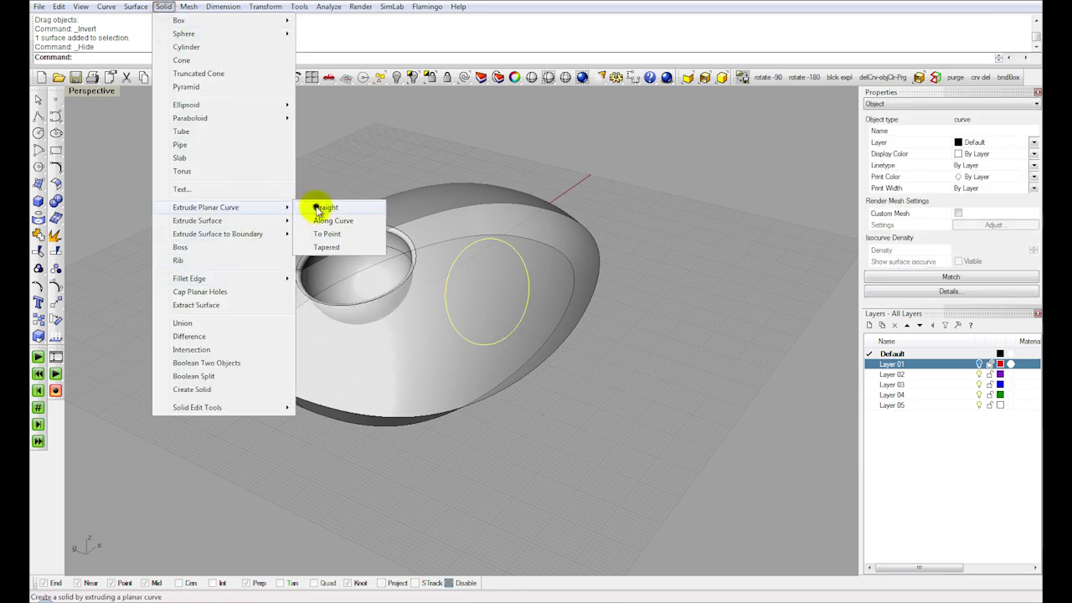
{"action": "left_click", "coordinate": [325, 206]}
{"action": "right_click_drag", "start_coordinate": [478, 288], "coordinate": [495, 269]}
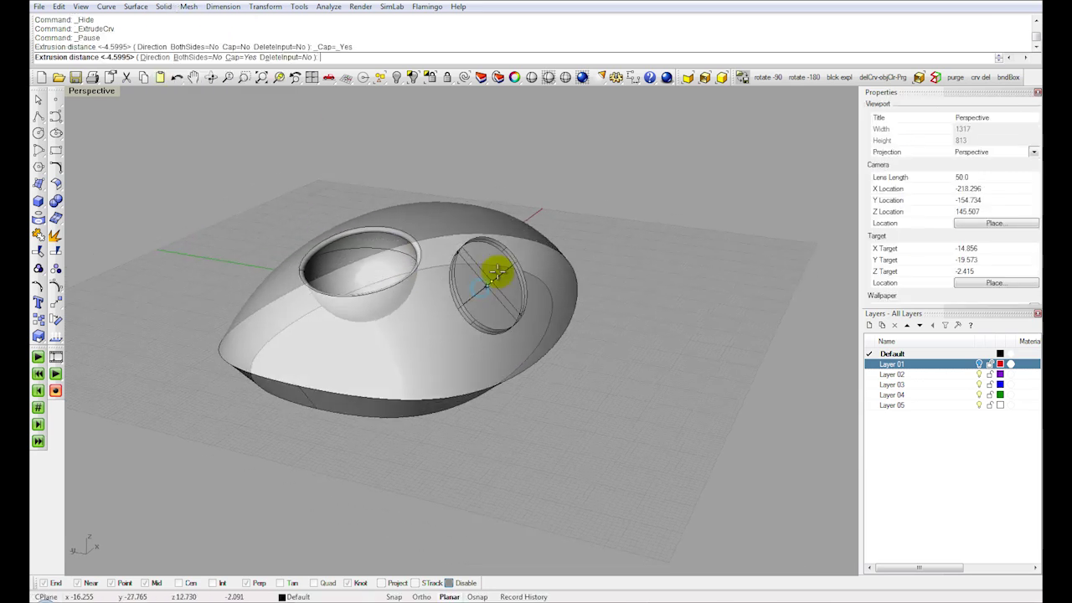
{"action": "left_click", "coordinate": [189, 58]}
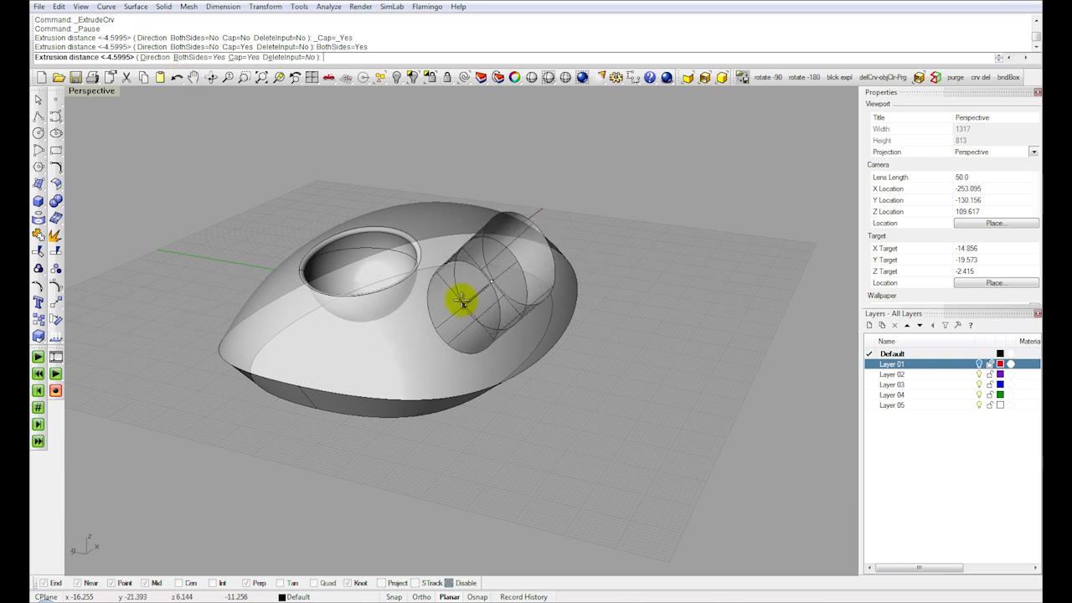
{"action": "left_click", "coordinate": [473, 294]}
Step: Copy the mouse body and the elliptical extrusion together to a spot 100 units away, beside the original
{"action": "right_click_drag", "start_coordinate": [443, 297], "coordinate": [435, 310]}
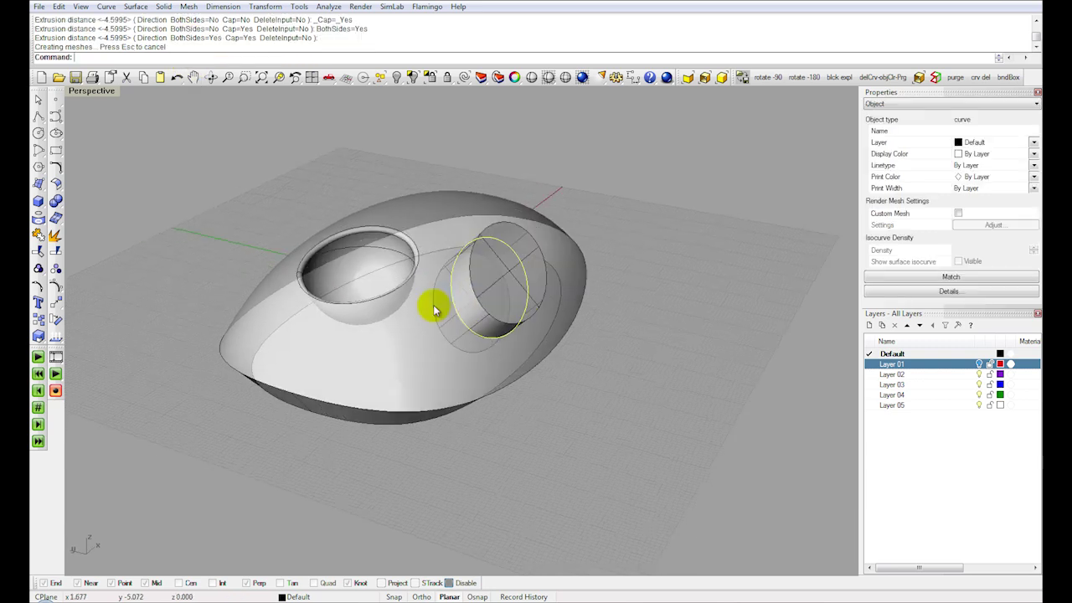
{"action": "left_click", "coordinate": [503, 239]}
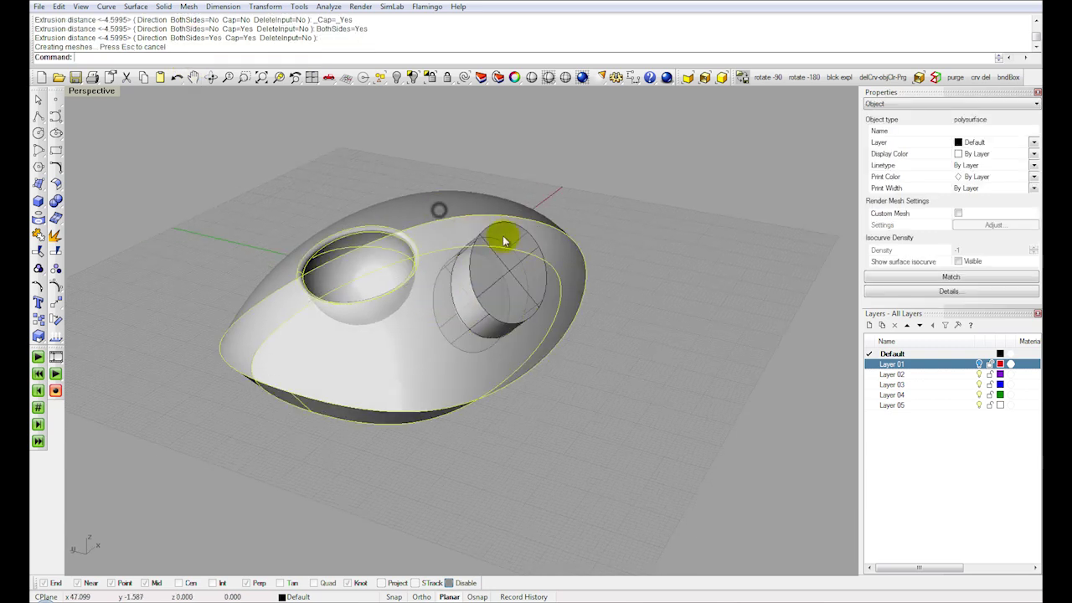
{"action": "left_click", "coordinate": [514, 281], "text": "shift"}
{"action": "scroll", "coordinate": [369, 201], "scroll_direction": "down", "scroll_amount": 3}
{"action": "left_click", "coordinate": [265, 7]}
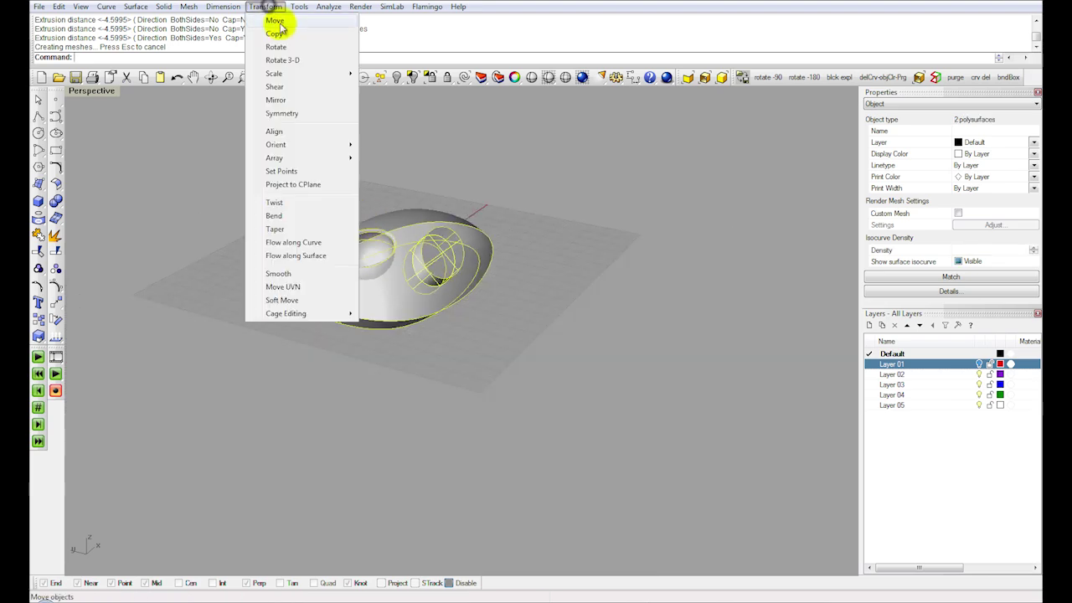
{"action": "left_click", "coordinate": [275, 34]}
{"action": "left_click", "coordinate": [314, 370]}
{"action": "type", "text": "1"}
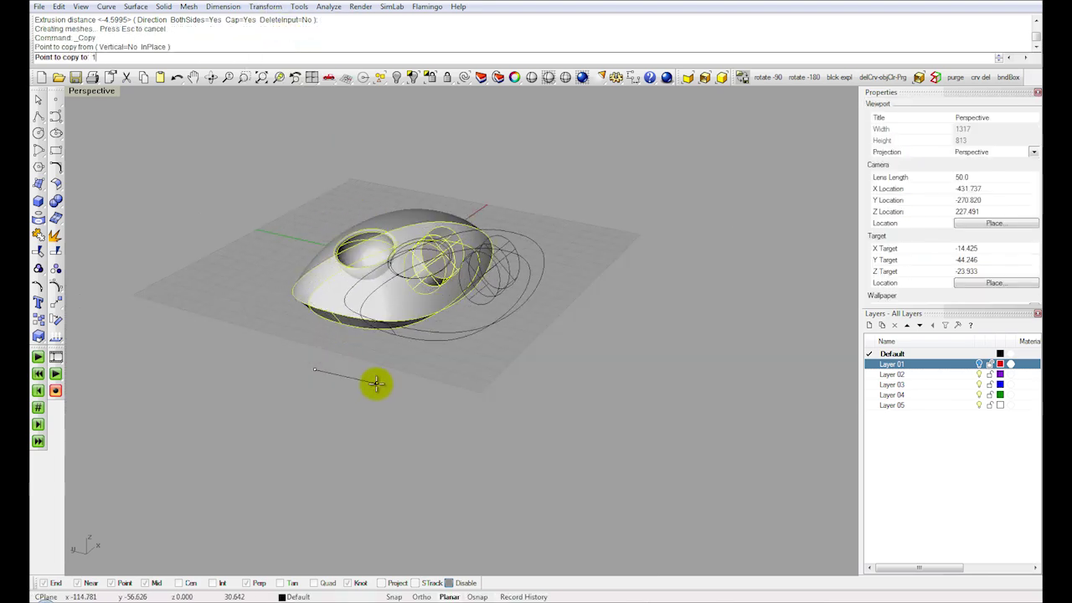
{"action": "type", "text": "00"}
{"action": "key", "text": "Return"}
{"action": "left_click", "coordinate": [520, 413]}
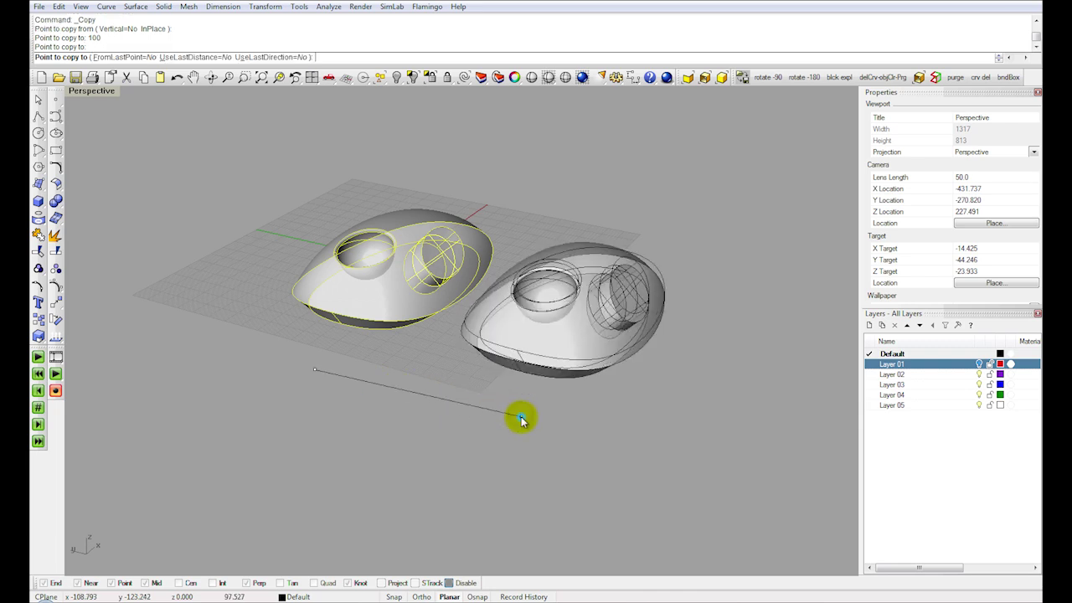
{"action": "key", "text": "Return"}
Step: Subtract the elliptical extrusion from the original mouse body with a Boolean difference, with DeleteInput set to Yes
{"action": "scroll", "coordinate": [463, 222], "scroll_direction": "up", "scroll_amount": 5}
{"action": "left_click", "coordinate": [164, 6]}
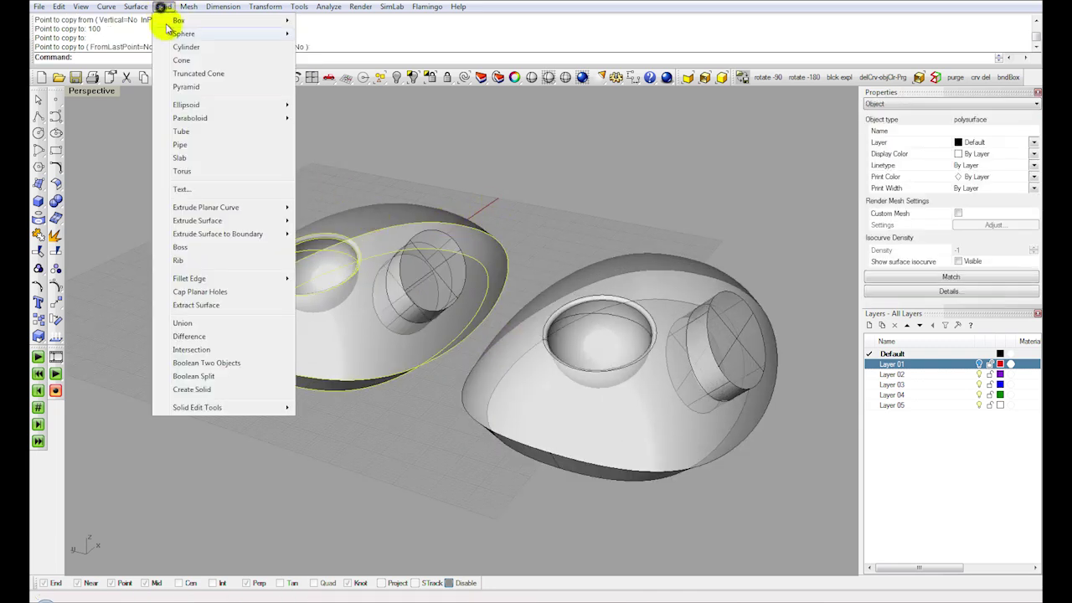
{"action": "left_click", "coordinate": [191, 332]}
{"action": "left_click", "coordinate": [235, 57]}
{"action": "left_click", "coordinate": [240, 57]}
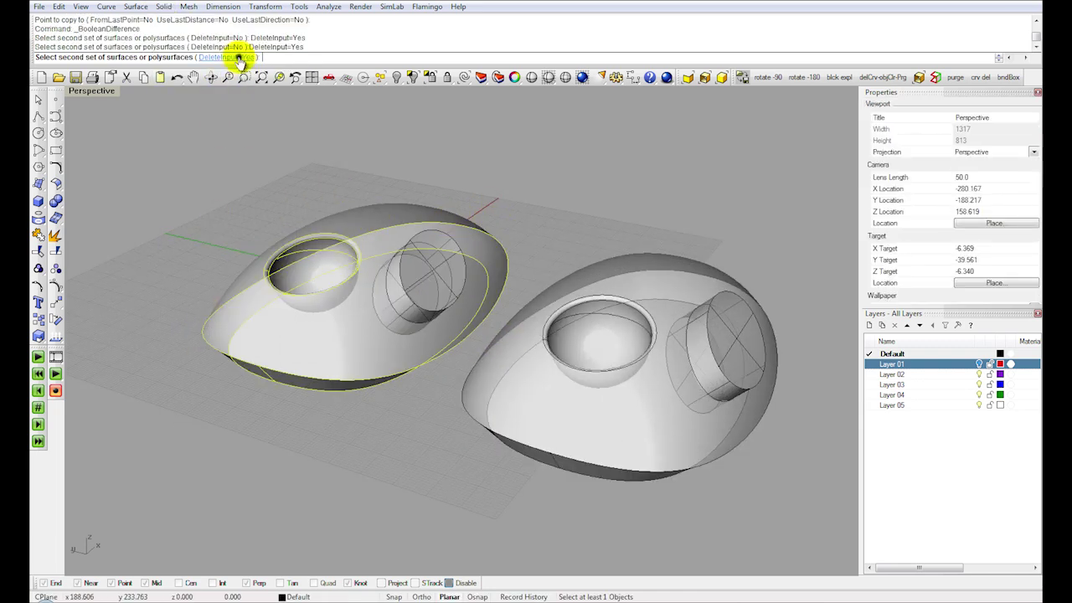
{"action": "left_click", "coordinate": [440, 280]}
{"action": "right_click", "coordinate": [440, 292]}
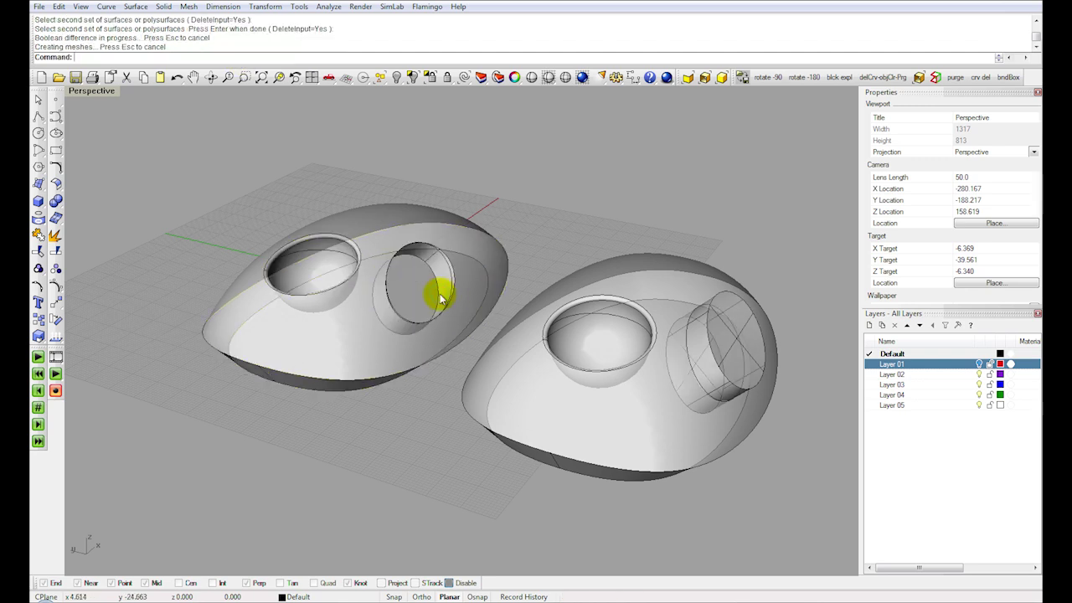
Step: Create the button piece with a Boolean intersection of the copied mouse body and the copied elliptical extrusion
{"action": "right_click_drag", "start_coordinate": [558, 324], "coordinate": [469, 293], "text": "shift"}
{"action": "left_click", "coordinate": [545, 352]}
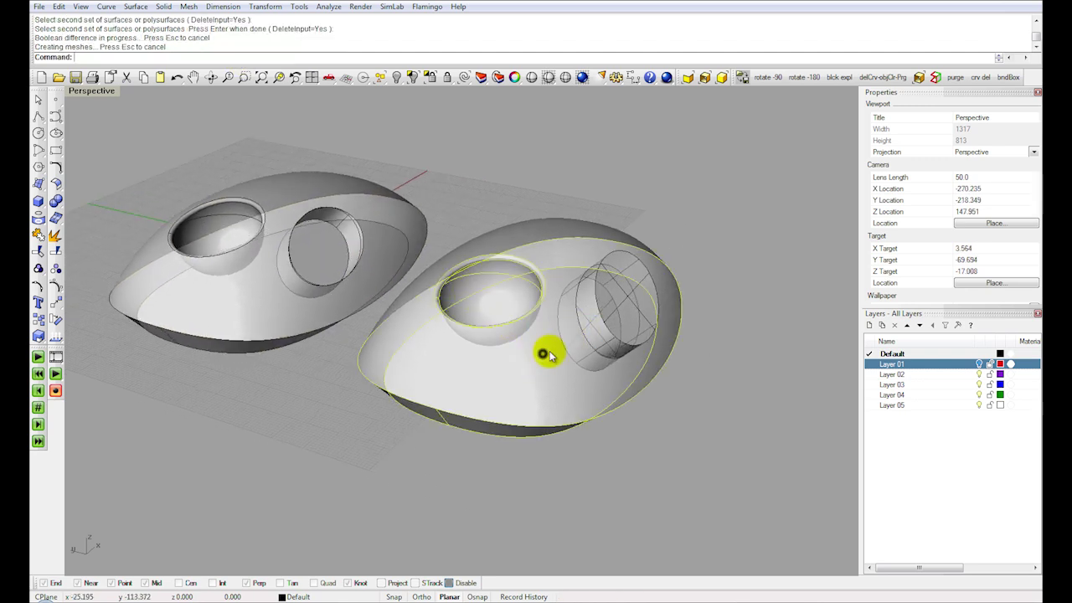
{"action": "key", "text": "Escape"}
{"action": "left_click", "coordinate": [165, 7]}
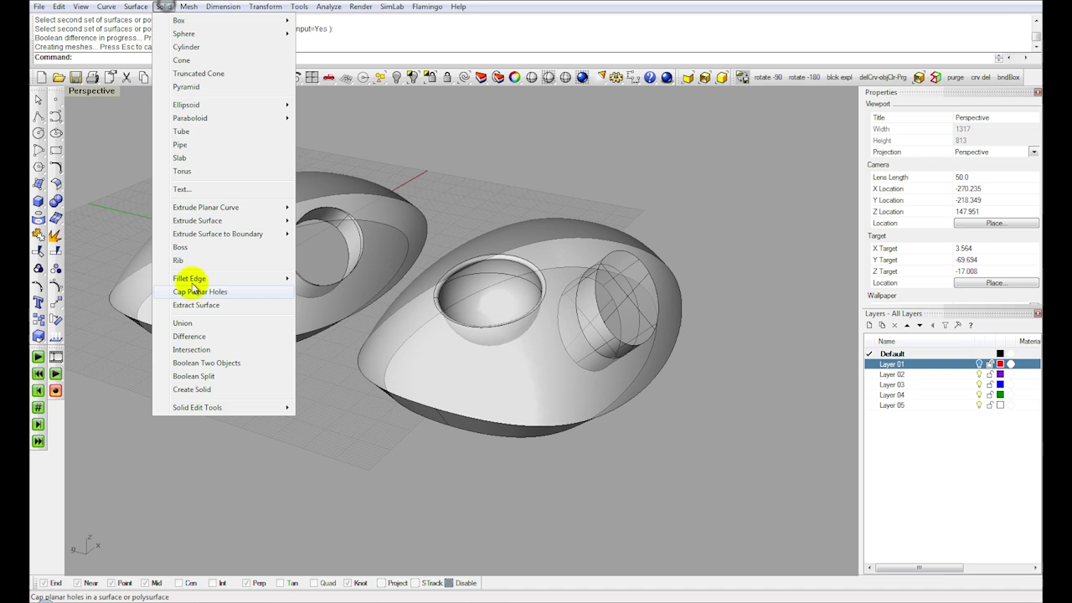
{"action": "left_click", "coordinate": [209, 350]}
{"action": "left_click", "coordinate": [536, 381]}
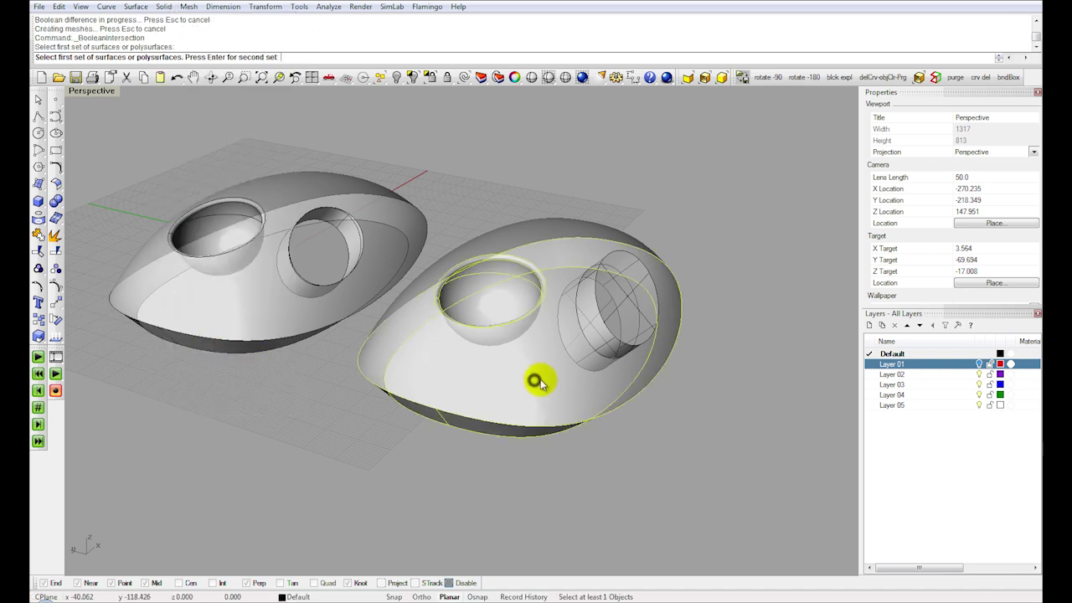
{"action": "left_click", "coordinate": [597, 353]}
{"action": "key", "text": "Return"}
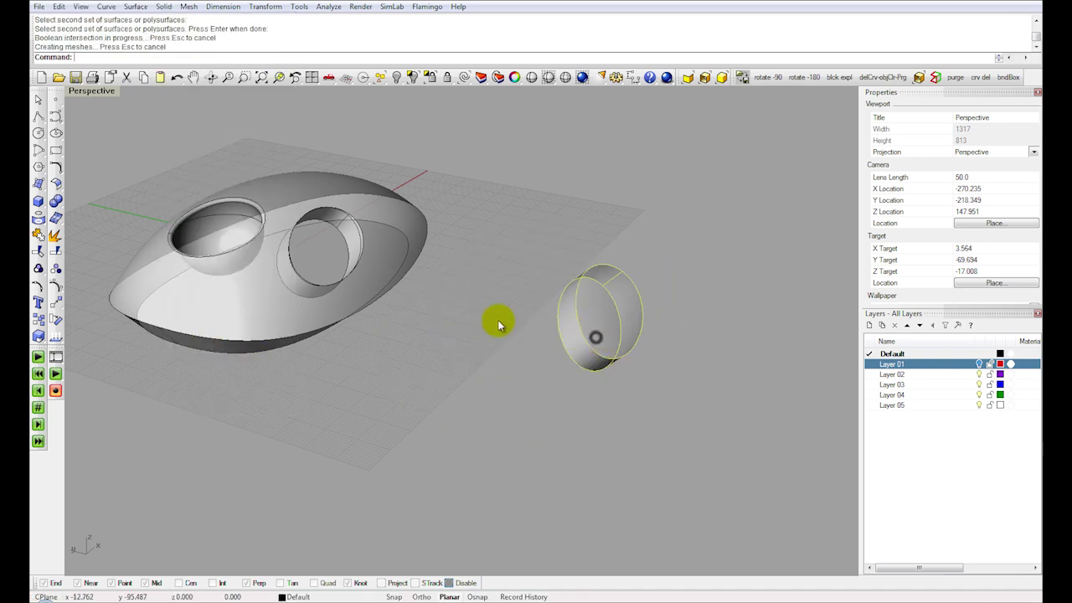
{"action": "right_click_drag", "start_coordinate": [498, 324], "coordinate": [419, 258]}
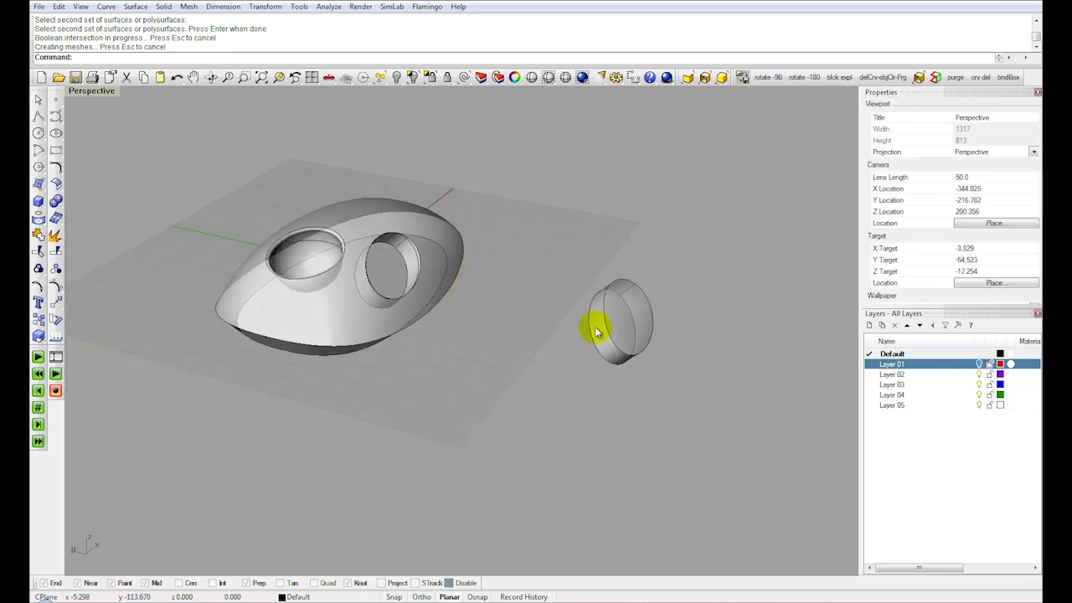
Step: Fillet the rim of the elliptical hole in the mouse body's side with a radius of 1
{"action": "left_click", "coordinate": [167, 6]}
{"action": "mouse_move", "coordinate": [192, 270]}
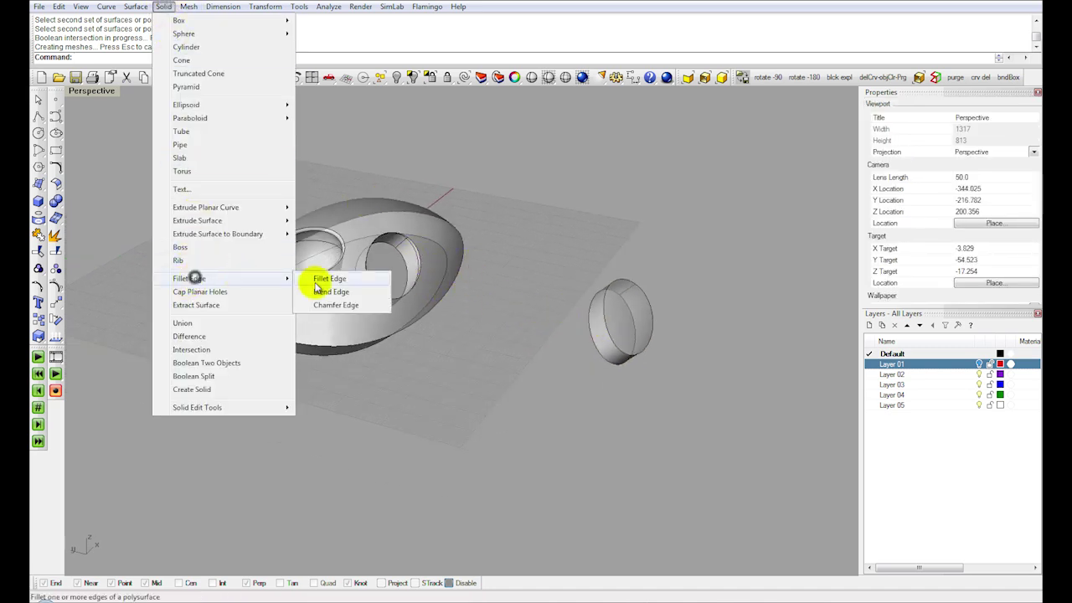
{"action": "left_click", "coordinate": [311, 280]}
{"action": "scroll", "coordinate": [366, 280], "scroll_direction": "up", "scroll_amount": 5}
{"action": "scroll", "coordinate": [429, 306], "scroll_direction": "up", "scroll_amount": 2}
{"action": "left_click", "coordinate": [431, 302]}
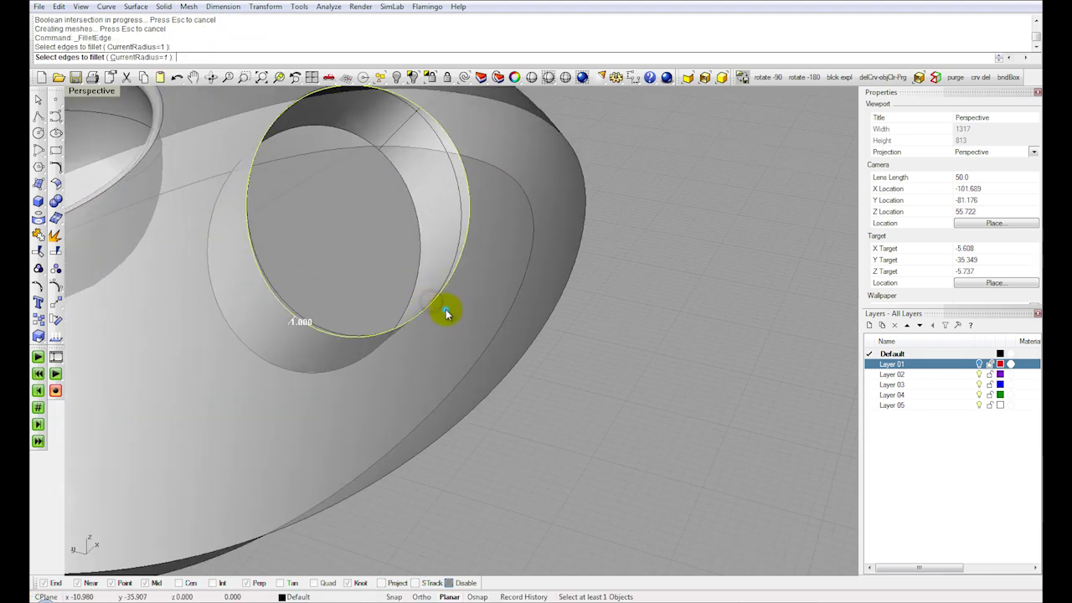
{"action": "key", "text": "Return"}
{"action": "scroll", "coordinate": [365, 237], "scroll_direction": "down", "scroll_amount": 7}
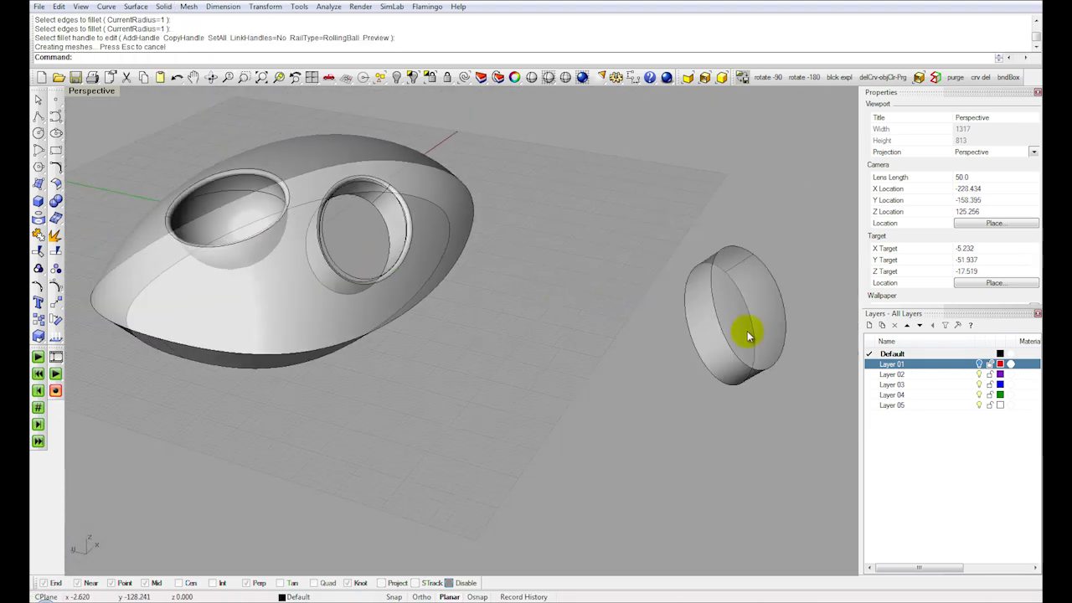
Step: Fillet the outer face edge of the separate elliptical button piece with a radius of 1
{"action": "scroll", "coordinate": [747, 335], "scroll_direction": "up", "scroll_amount": 5}
{"action": "key", "text": "Return"}
{"action": "left_click", "coordinate": [718, 357]}
{"action": "key", "text": "Return"}
{"action": "right_click", "coordinate": [697, 369]}
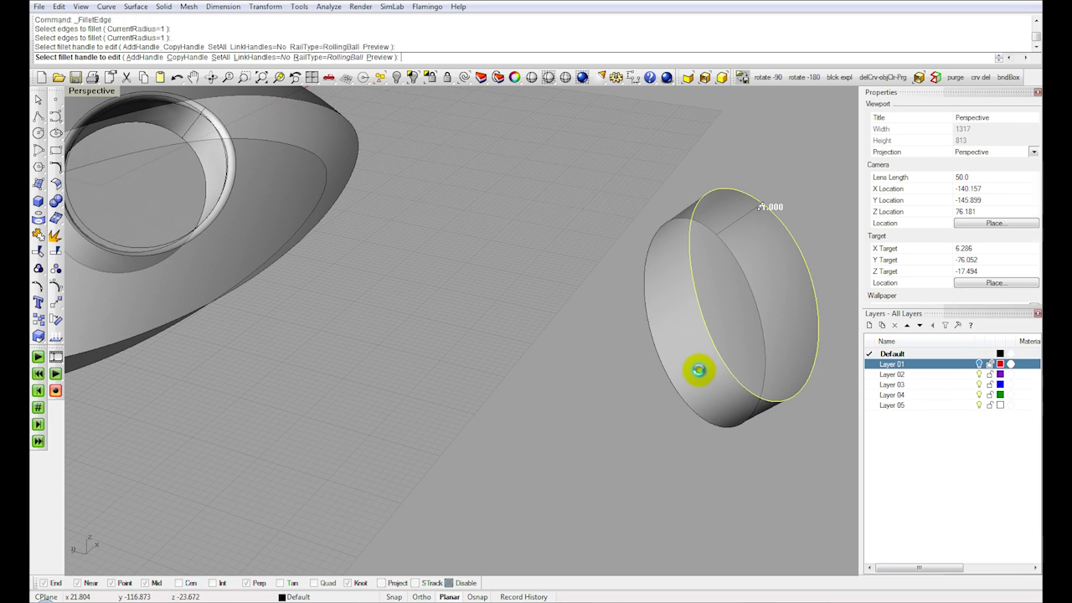
{"action": "scroll", "coordinate": [699, 370], "scroll_direction": "down", "scroll_amount": 5}
{"action": "right_click_drag", "start_coordinate": [587, 333], "coordinate": [601, 333], "text": "shift"}
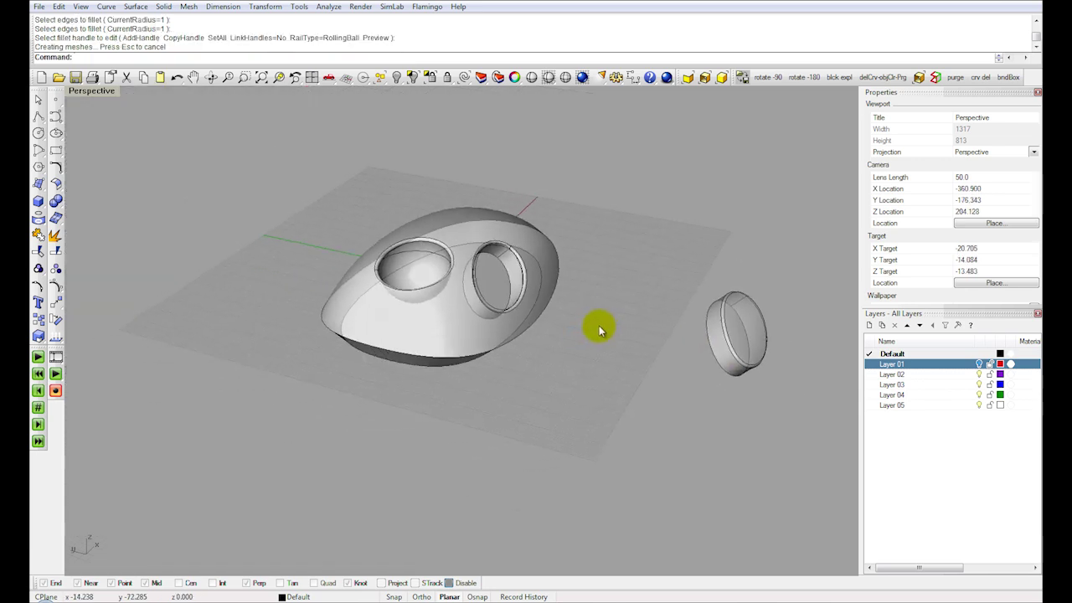
Step: Extrude the ellipse curve at the side hole again into a straight capped solid with BothSides set to Yes
{"action": "scroll", "coordinate": [505, 303], "scroll_direction": "up", "scroll_amount": 3}
{"action": "left_click", "coordinate": [512, 315]}
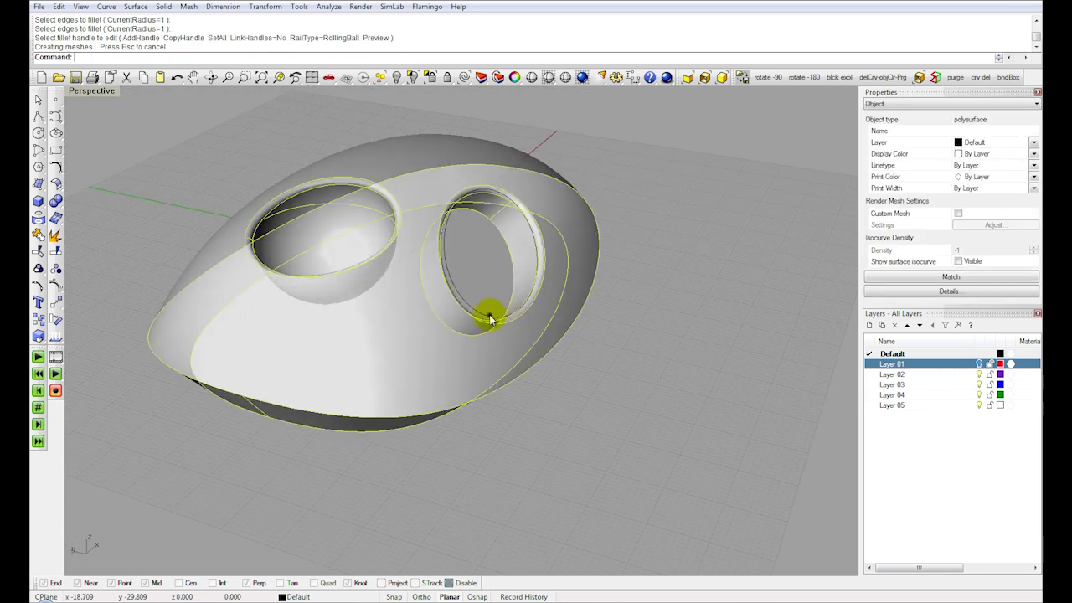
{"action": "left_click", "coordinate": [163, 6]}
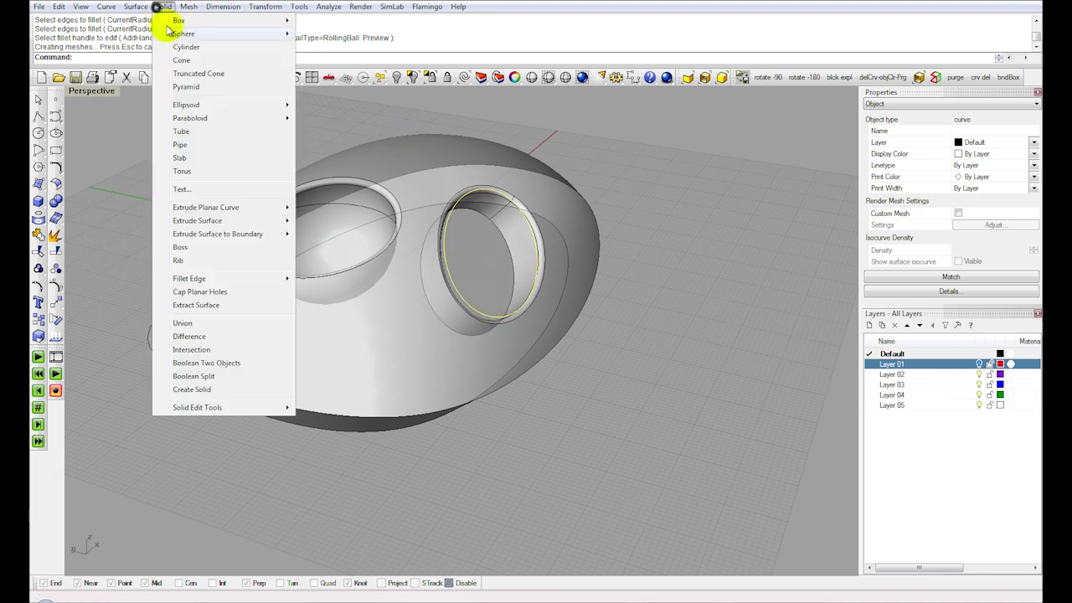
{"action": "mouse_move", "coordinate": [252, 208]}
{"action": "left_click", "coordinate": [322, 207]}
{"action": "scroll", "coordinate": [411, 302], "scroll_direction": "up", "scroll_amount": 5}
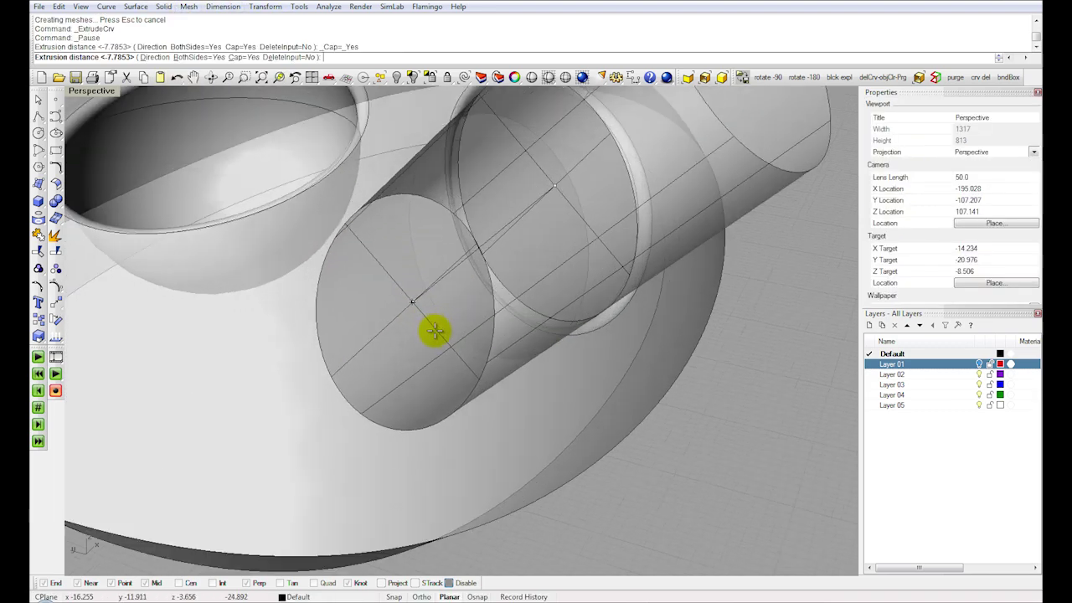
{"action": "left_click", "coordinate": [475, 352]}
{"action": "scroll", "coordinate": [476, 354], "scroll_direction": "down", "scroll_amount": 5}
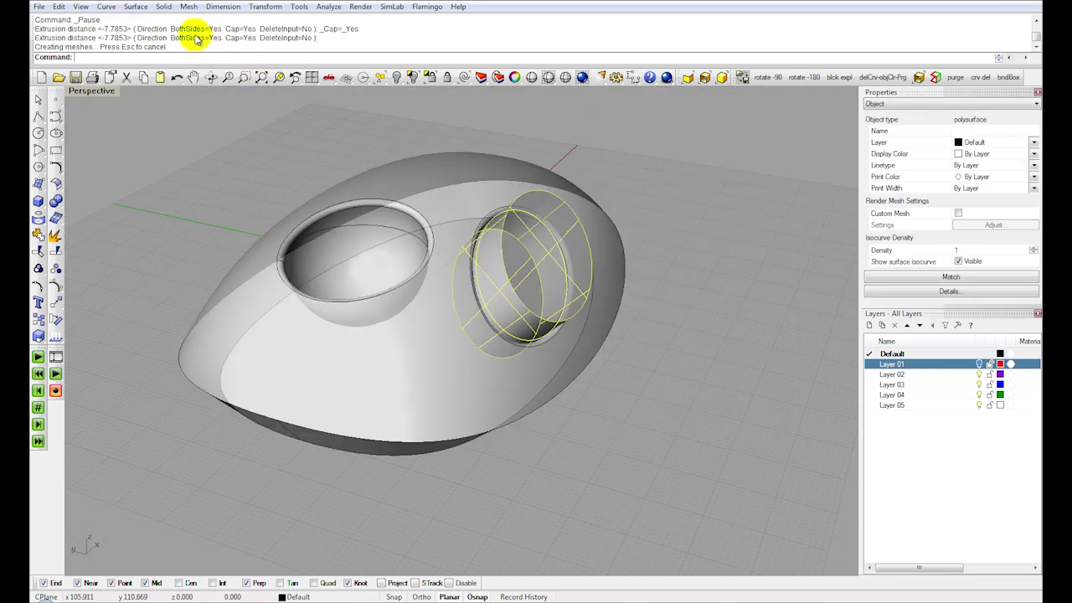
Step: Mirror the elliptical extrusion to the body's opposite side about its lengthwise axis through 0, and delete the source extrusion
{"action": "left_click", "coordinate": [271, 9]}
{"action": "left_click", "coordinate": [271, 92]}
{"action": "scroll", "coordinate": [393, 373], "scroll_direction": "down", "scroll_amount": 3}
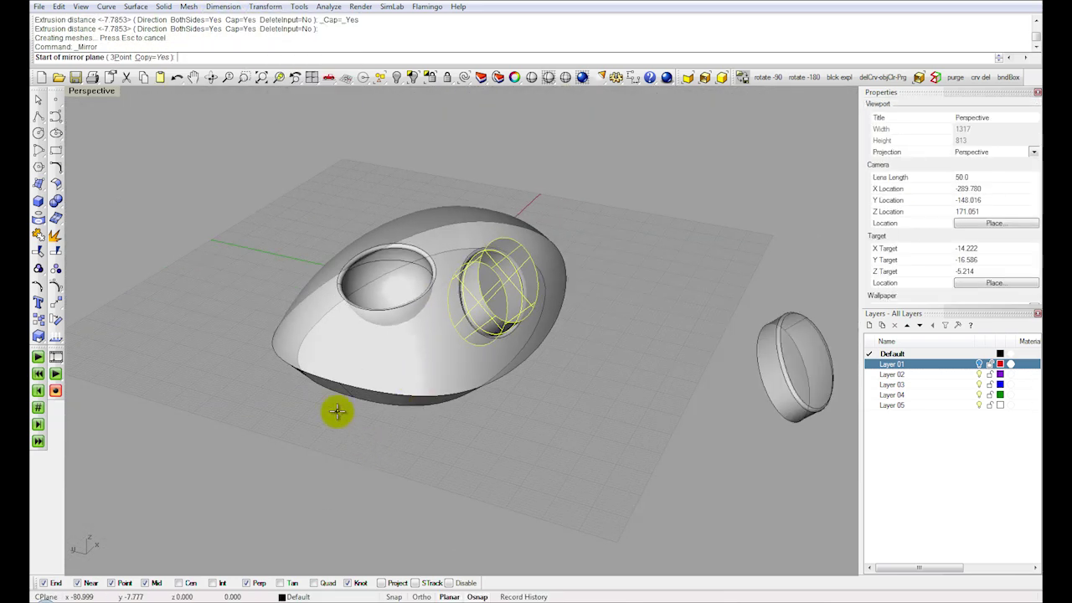
{"action": "type", "text": "0"}
{"action": "key", "text": "Return"}
{"action": "left_click", "coordinate": [306, 438]}
{"action": "key", "text": "Delete"}
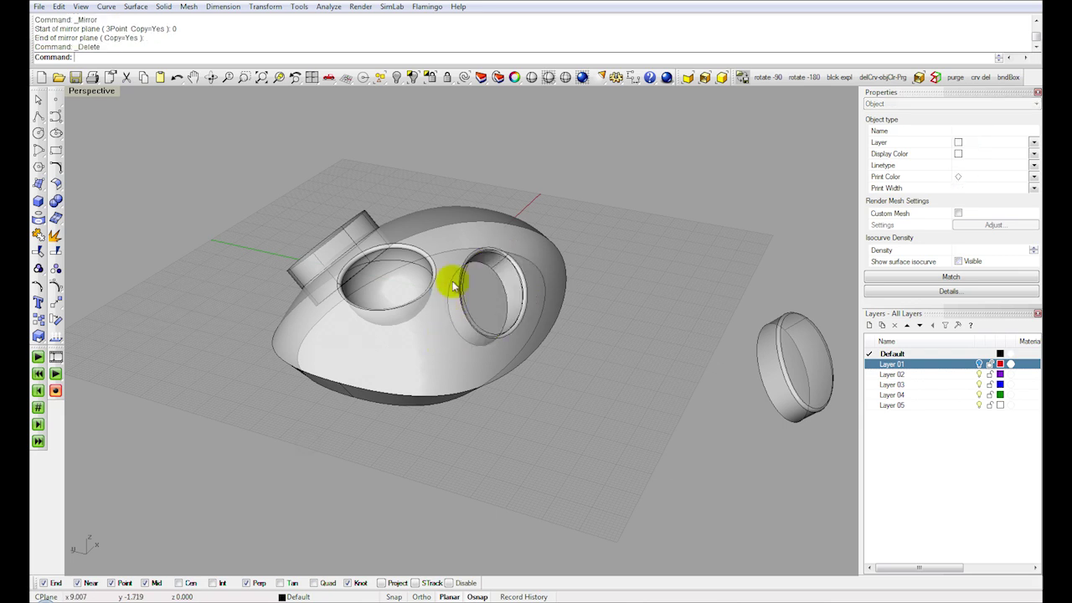
Step: Subtract the mirrored elliptical extrusion from the mouse body with a Boolean difference, with DeleteInput set to Yes
{"action": "left_click", "coordinate": [462, 238]}
{"action": "left_click", "coordinate": [163, 6]}
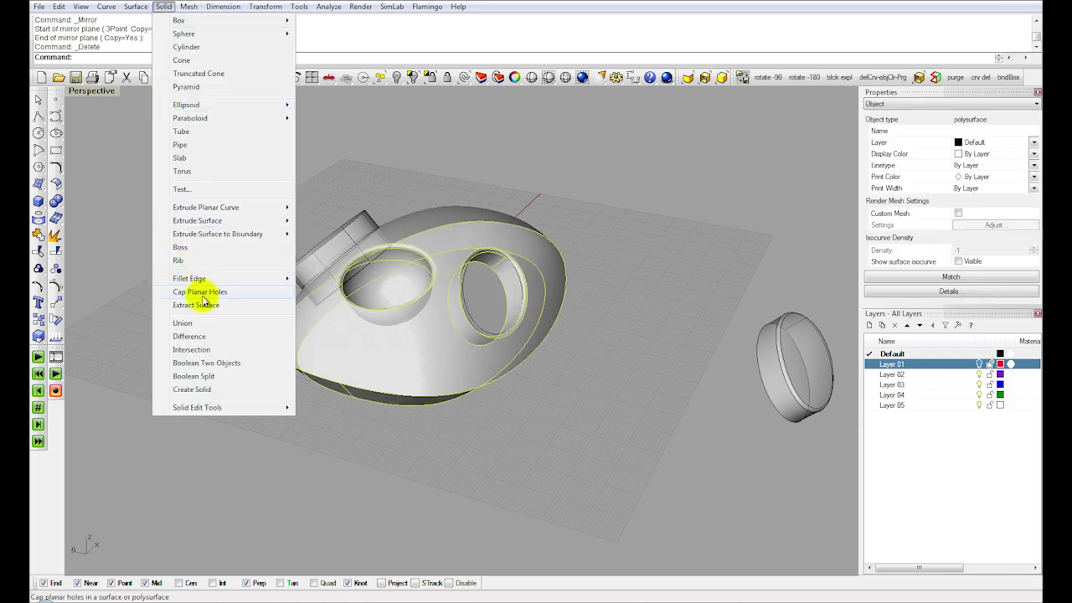
{"action": "left_click", "coordinate": [205, 337]}
{"action": "left_click", "coordinate": [307, 253]}
{"action": "key", "text": "Return"}
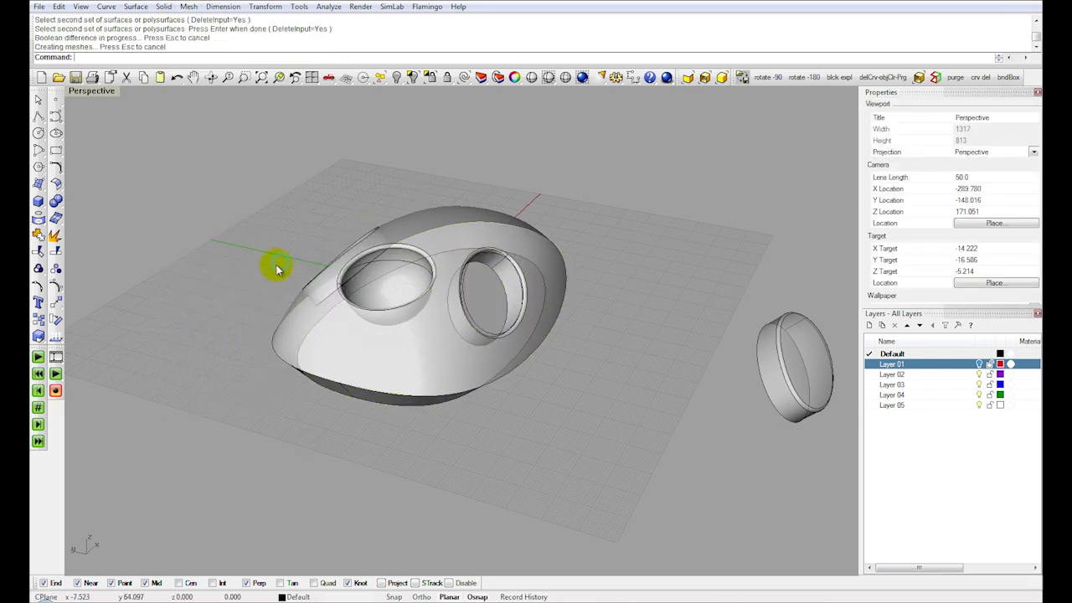
Step: Fillet the rim of the new elliptical hole on the body's opposite side with a radius of 1
{"action": "right_click_drag", "start_coordinate": [302, 290], "coordinate": [270, 60]}
{"action": "middle_click", "coordinate": [271, 60]}
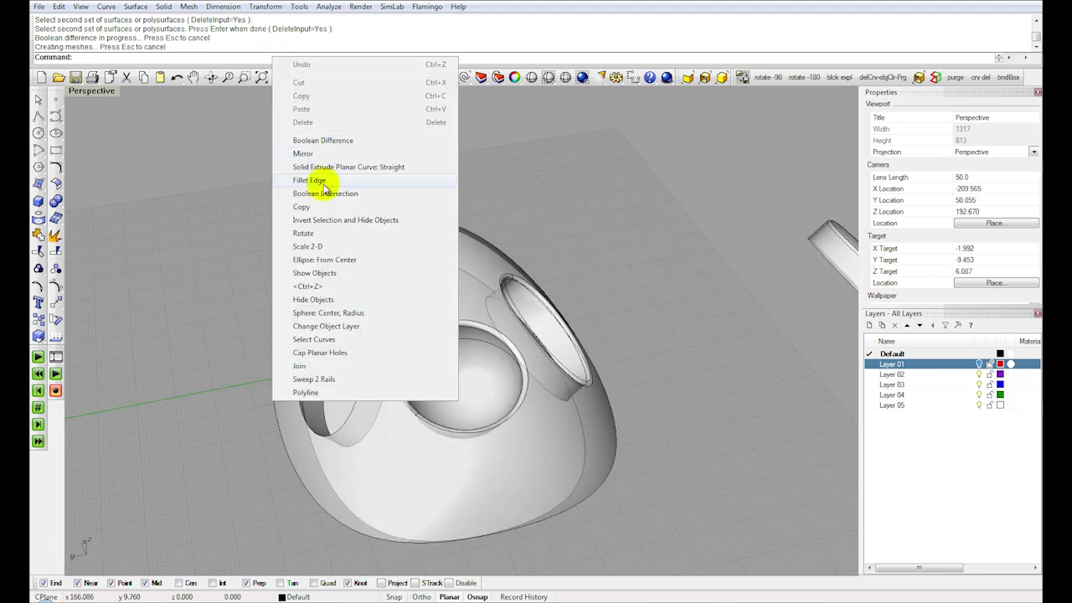
{"action": "left_click", "coordinate": [323, 184]}
{"action": "left_click", "coordinate": [361, 311]}
{"action": "key", "text": "Return"}
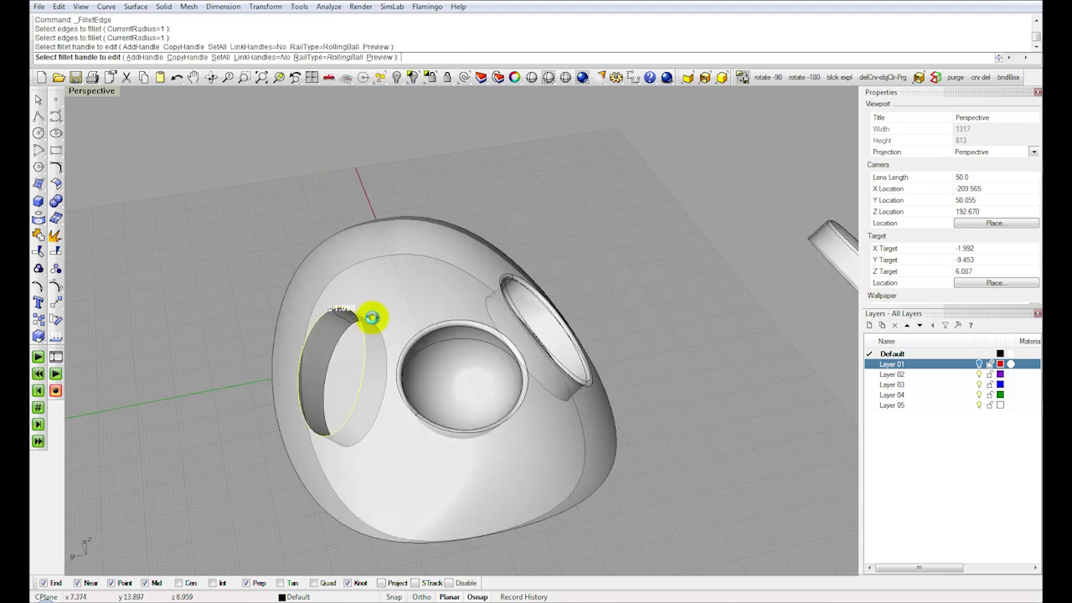
{"action": "key", "text": "Return"}
{"action": "scroll", "coordinate": [374, 304], "scroll_direction": "down", "scroll_amount": 3}
{"action": "right_click_drag", "start_coordinate": [374, 303], "coordinate": [328, 290]}
Step: Move the filleted button piece 100 units back into the elliptical hole of the mouse body
{"action": "left_click", "coordinate": [662, 365]}
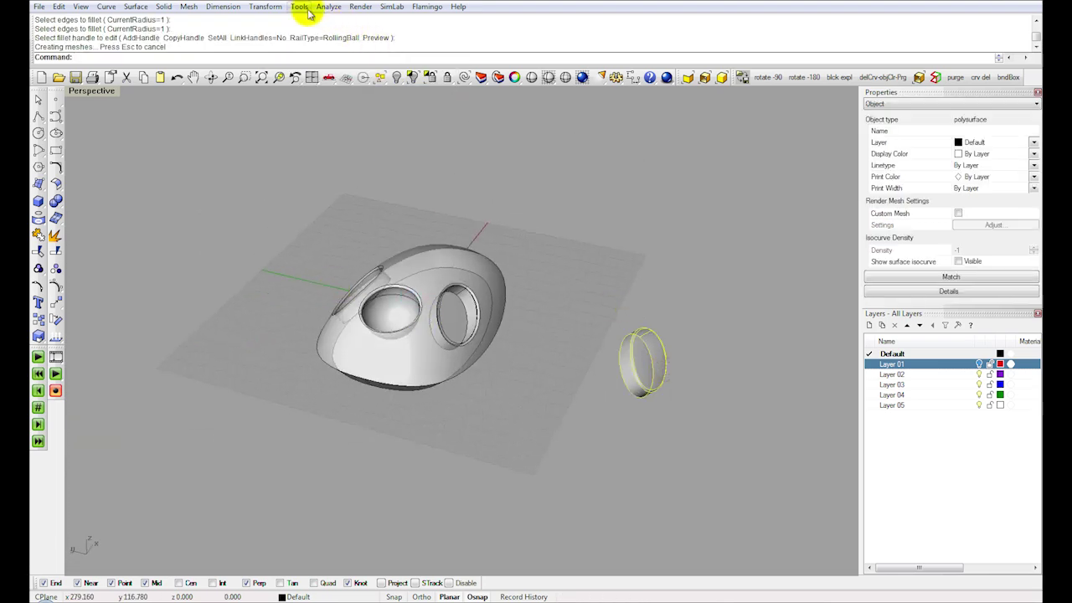
{"action": "left_click", "coordinate": [266, 7]}
{"action": "left_click", "coordinate": [274, 20]}
{"action": "left_click", "coordinate": [564, 444]}
{"action": "type", "text": "100"}
{"action": "key", "text": "Return"}
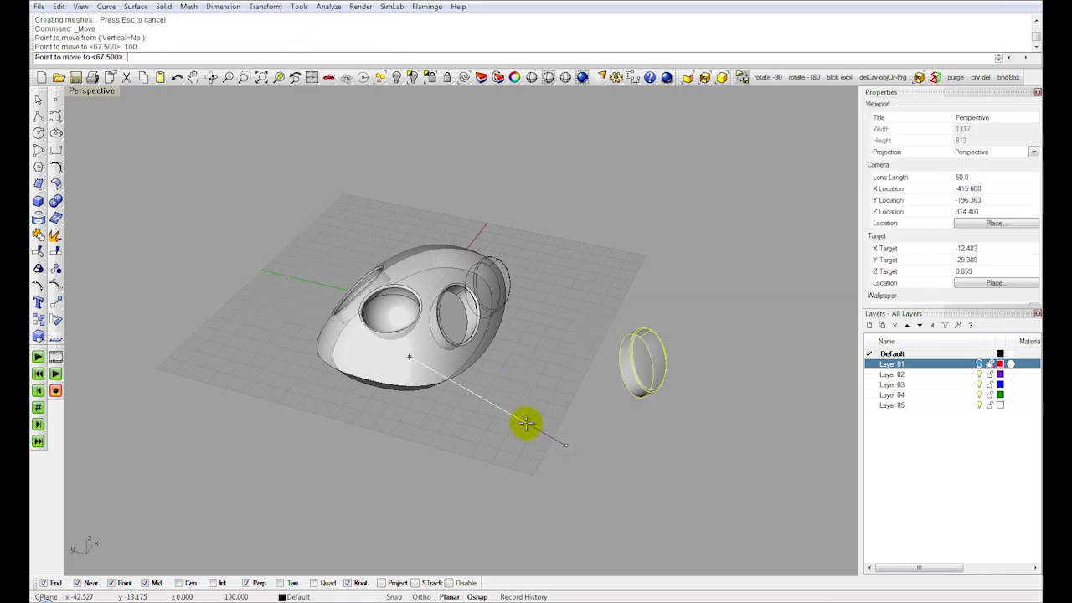
{"action": "left_click", "coordinate": [392, 392]}
Step: Mirror the button piece into the opposite side hole about the body's lengthwise axis, starting the mirror plane at 0
{"action": "left_click", "coordinate": [455, 311]}
{"action": "scroll", "coordinate": [454, 311], "scroll_direction": "up", "scroll_amount": 2}
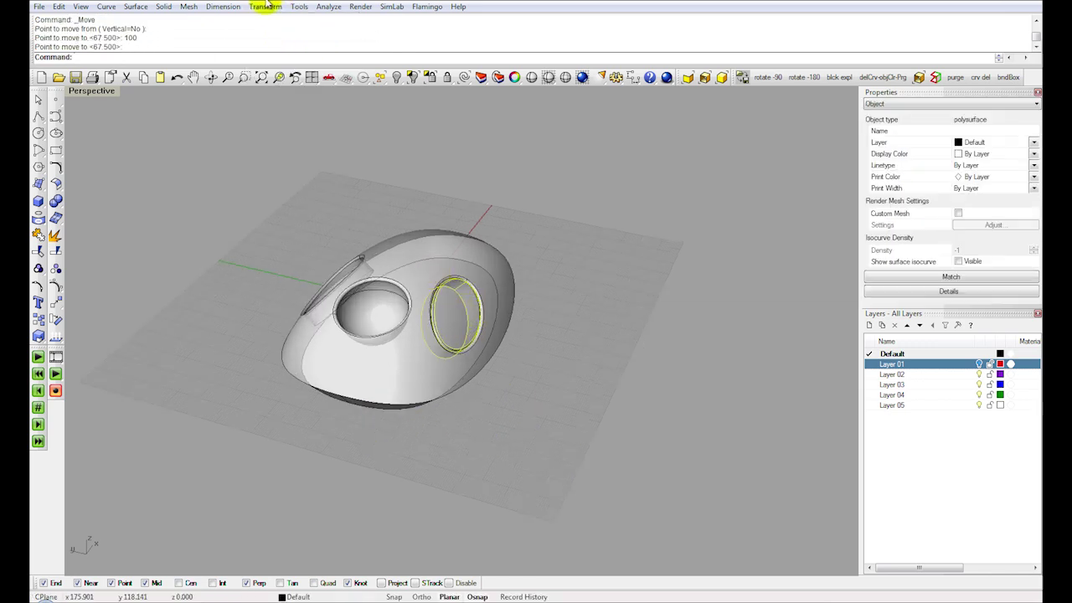
{"action": "left_click", "coordinate": [266, 7]}
{"action": "left_click", "coordinate": [277, 99]}
{"action": "type", "text": "0"}
{"action": "key", "text": "Return"}
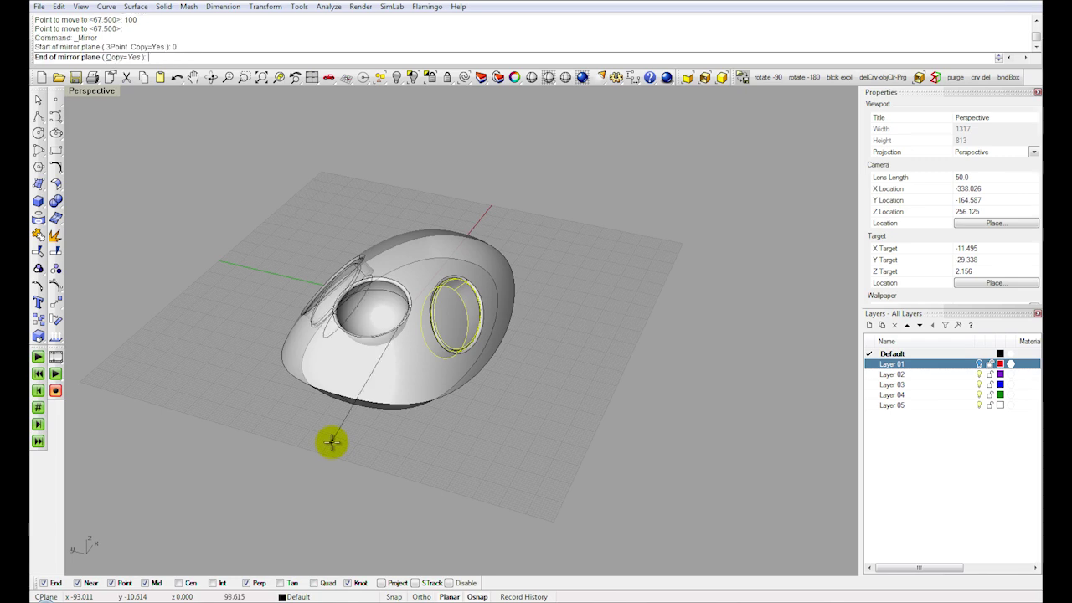
{"action": "left_click", "coordinate": [307, 466]}
{"action": "right_click_drag", "start_coordinate": [421, 483], "coordinate": [366, 335]}
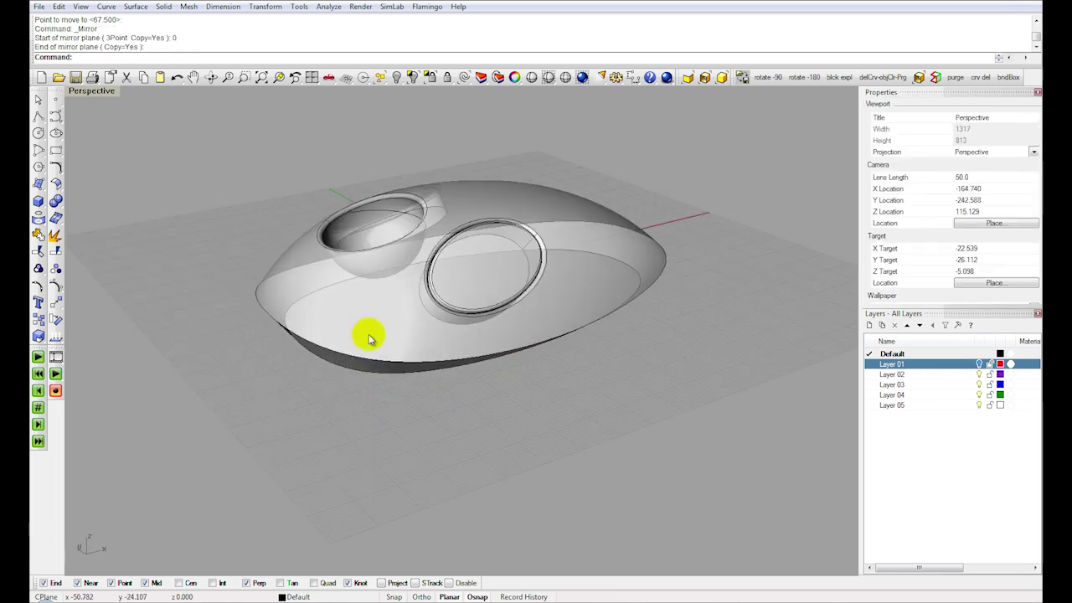
Step: Isolate the mouse body by hiding all other objects, and save the file
{"action": "left_click", "coordinate": [367, 327]}
{"action": "left_click", "coordinate": [412, 78]}
{"action": "mouse_move", "coordinate": [425, 201]}
{"action": "right_mouse_down"}
{"action": "mouse_move", "coordinate": [424, 160]}
{"action": "mouse_move", "coordinate": [435, 179]}
{"action": "mouse_move", "coordinate": [419, 184]}
{"action": "right_mouse_up"}
{"action": "scroll", "coordinate": [390, 275], "scroll_direction": "up", "scroll_amount": 1}
{"action": "left_click", "coordinate": [75, 78]}
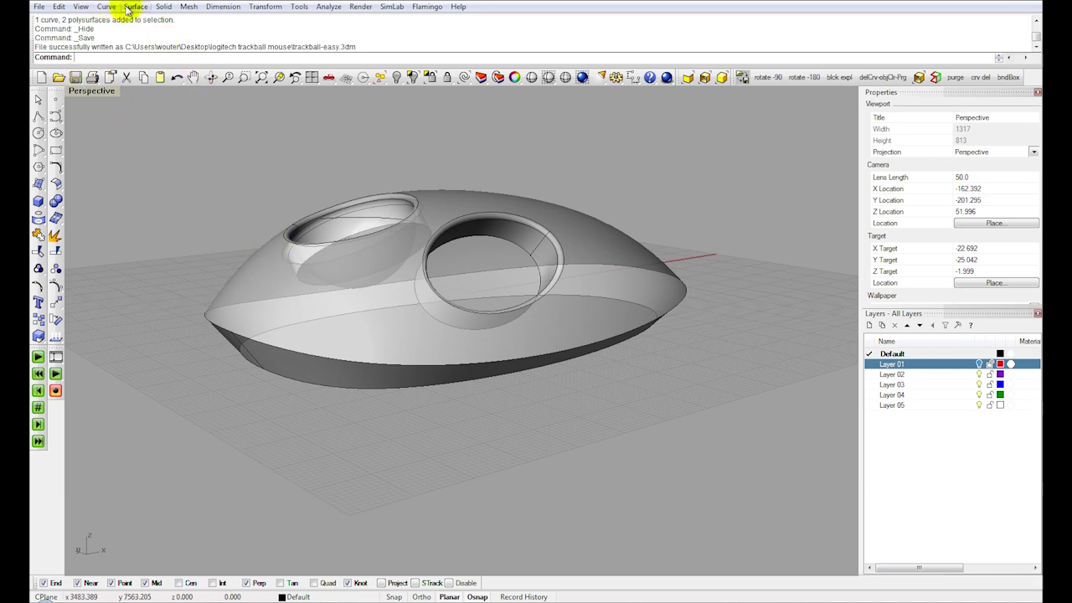
Step: Set up an edge fillet on the sharp edge running around the mouse body's sides and preview it with radius 1
{"action": "left_click", "coordinate": [162, 7]}
{"action": "mouse_move", "coordinate": [226, 281]}
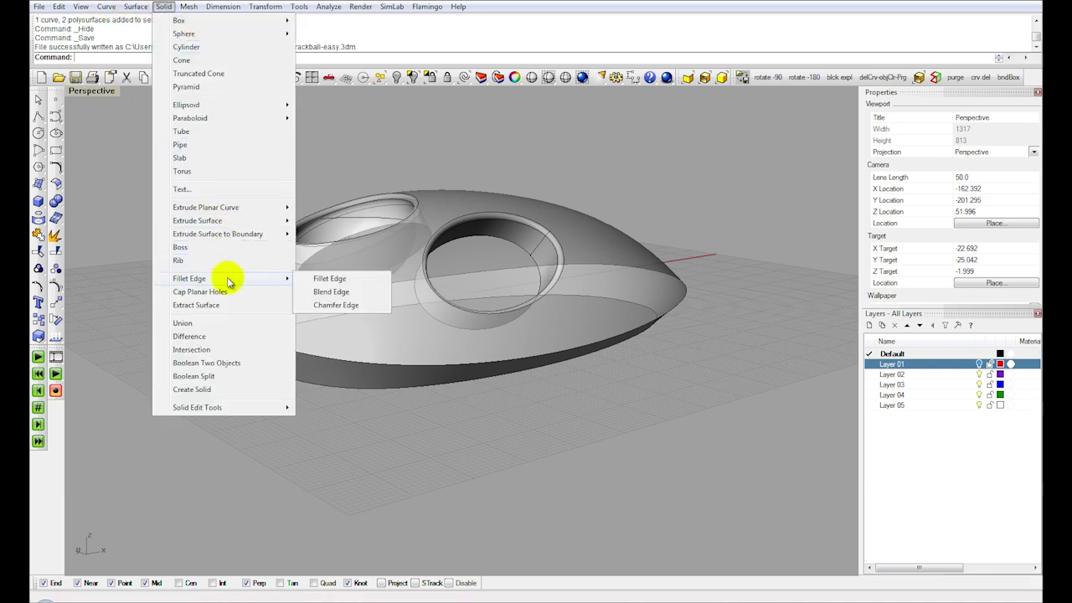
{"action": "left_click", "coordinate": [326, 278]}
{"action": "right_click_drag", "start_coordinate": [391, 379], "coordinate": [351, 316]}
{"action": "left_click", "coordinate": [285, 336]}
{"action": "right_click", "coordinate": [312, 343]}
{"action": "left_click", "coordinate": [379, 57]}
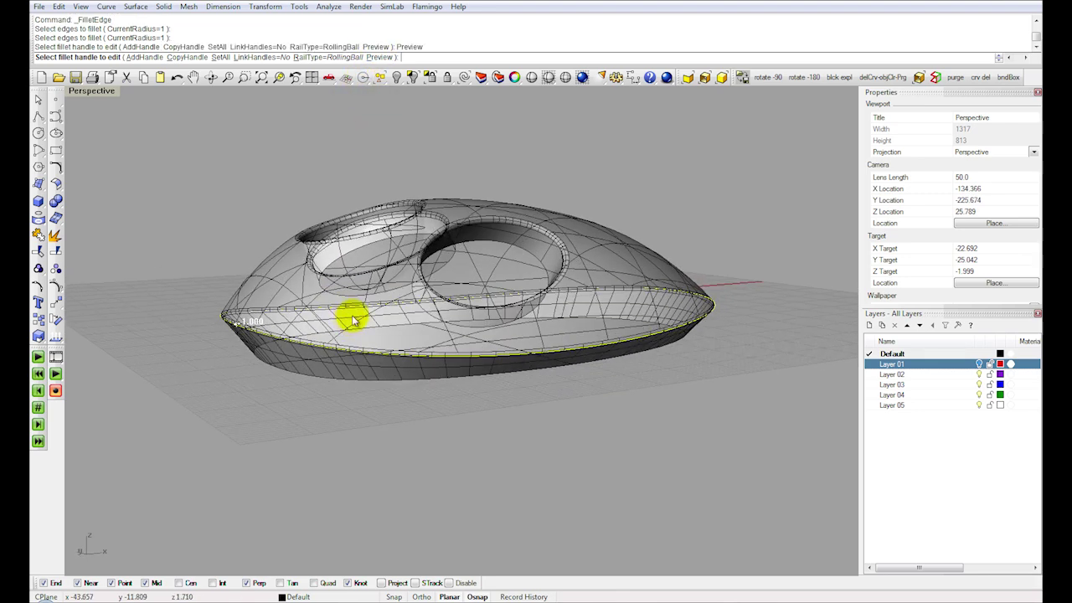
Step: Set the radius of all fillet handles to 2.5, preview the result and apply the fillet
{"action": "scroll", "coordinate": [258, 348], "scroll_direction": "up", "scroll_amount": 5}
{"action": "left_click", "coordinate": [220, 57]}
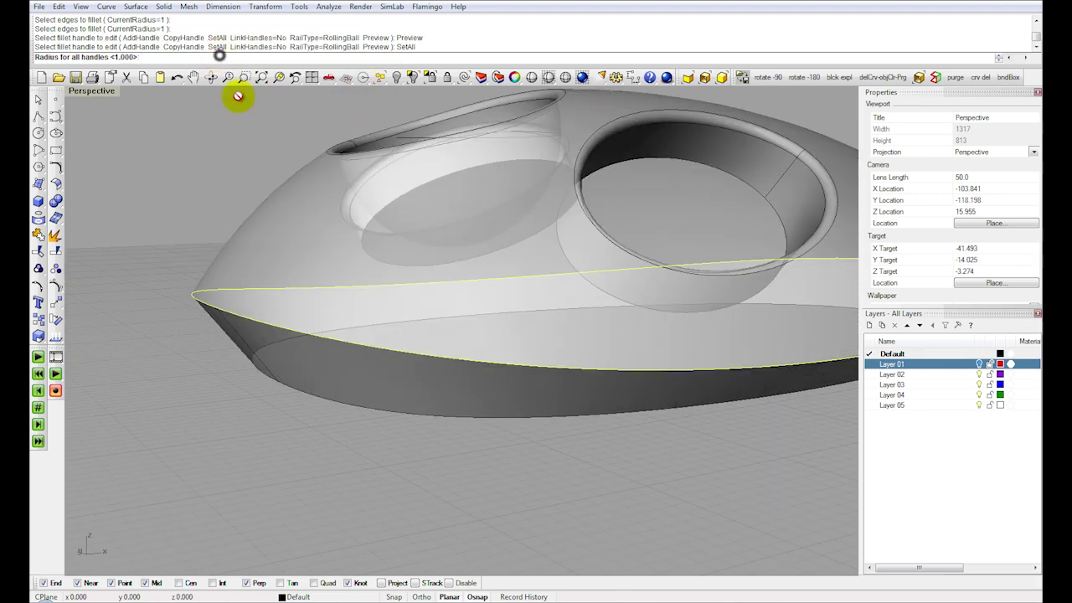
{"action": "type", "text": "2.5"}
{"action": "key", "text": "Return"}
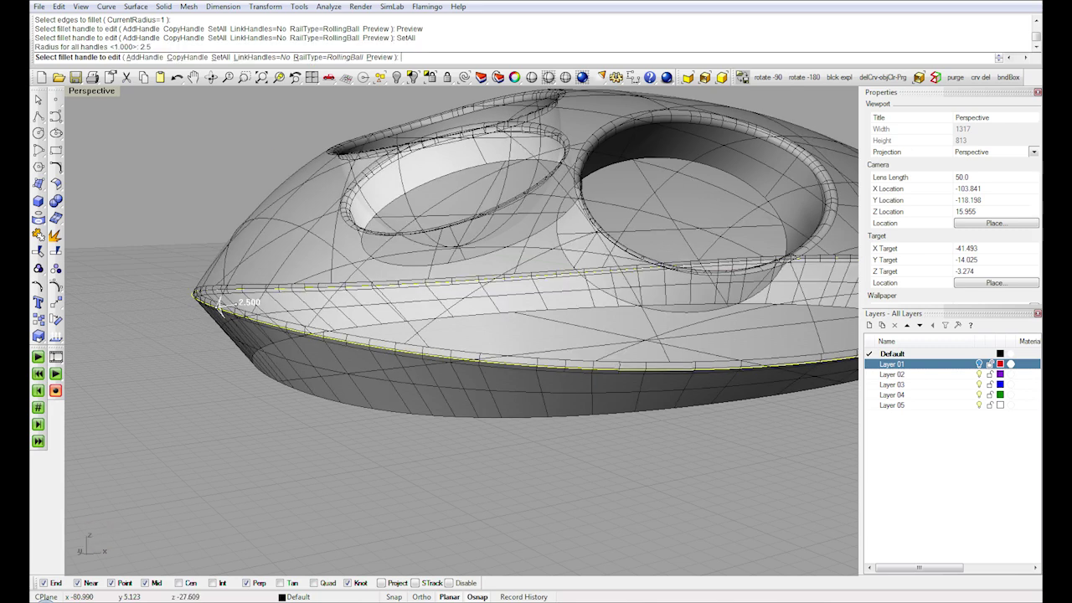
{"action": "left_click", "coordinate": [381, 57]}
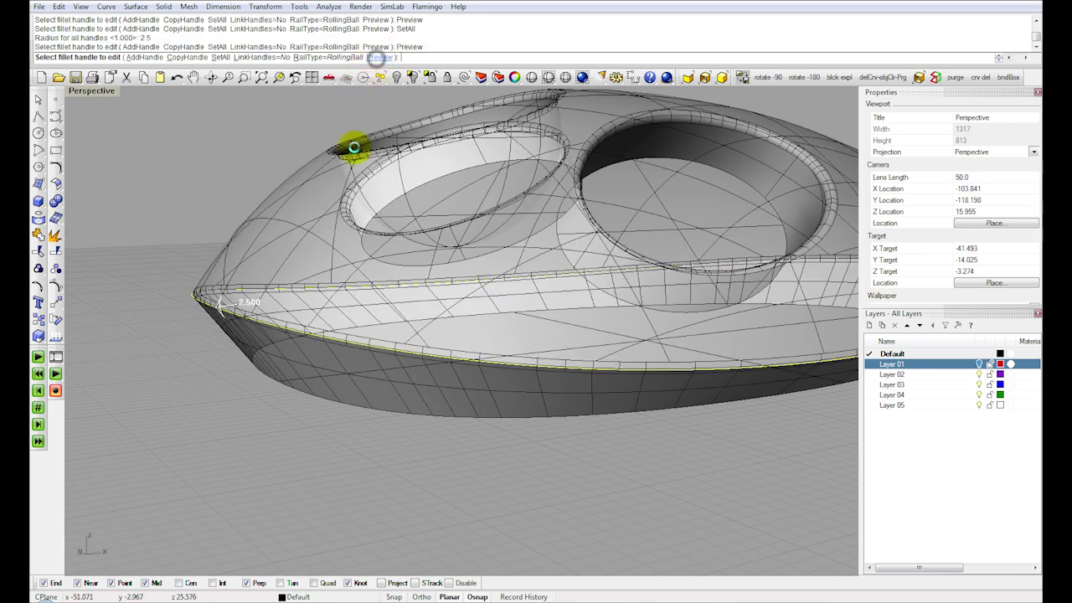
{"action": "scroll", "coordinate": [294, 268], "scroll_direction": "down", "scroll_amount": 3}
{"action": "mouse_move", "coordinate": [294, 268]}
{"action": "right_mouse_down"}
{"action": "mouse_move", "coordinate": [326, 268]}
{"action": "mouse_move", "coordinate": [310, 234]}
{"action": "mouse_move", "coordinate": [292, 246]}
{"action": "mouse_move", "coordinate": [335, 276]}
{"action": "mouse_move", "coordinate": [315, 282]}
{"action": "mouse_move", "coordinate": [343, 271]}
{"action": "mouse_move", "coordinate": [307, 317]}
{"action": "right_mouse_up"}
{"action": "right_click", "coordinate": [315, 282]}
Step: Try a fillet with a radius of 2.5 on the edge around the body's flat underside, and undo it
{"action": "right_click", "coordinate": [306, 317]}
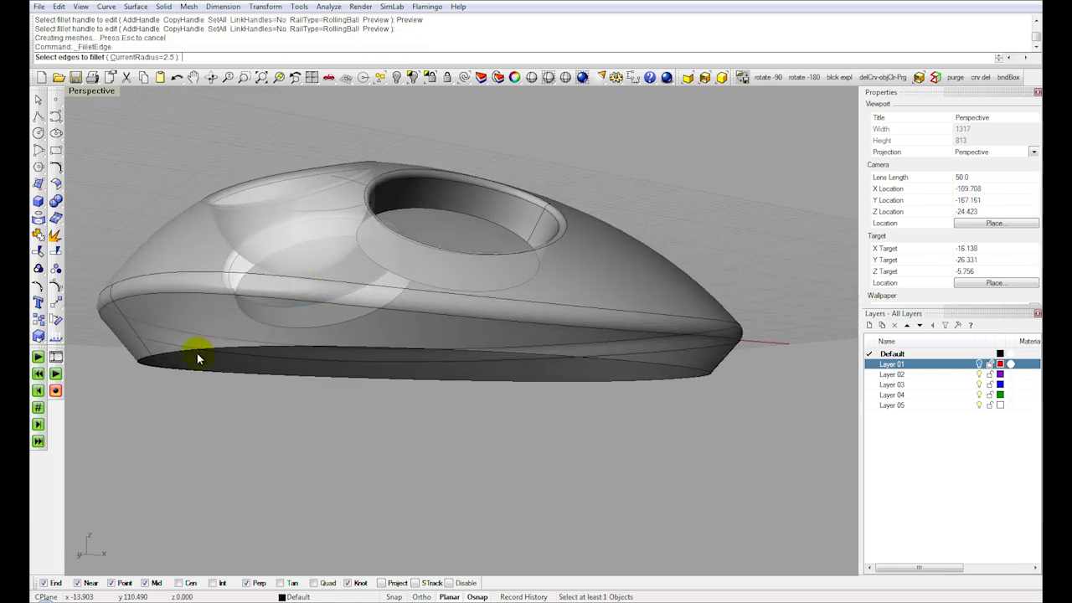
{"action": "left_click", "coordinate": [180, 356]}
{"action": "right_click", "coordinate": [186, 369]}
{"action": "right_click", "coordinate": [187, 368]}
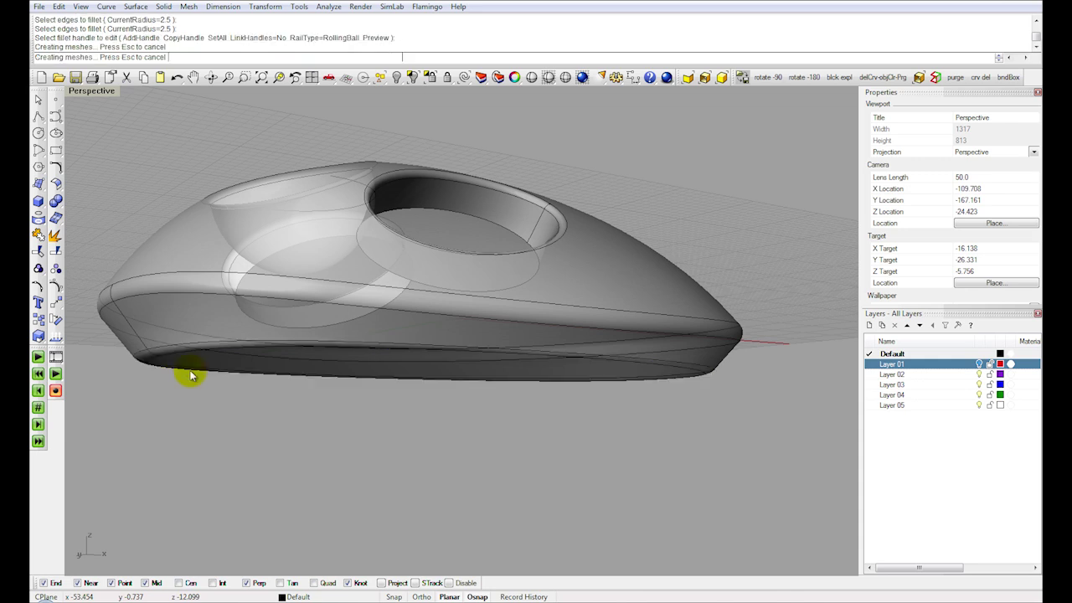
{"action": "right_click_drag", "start_coordinate": [201, 344], "coordinate": [200, 309]}
{"action": "key", "text": "ctrl+z"}
Step: Fillet the edge around the body's flat underside with a radius of 4
{"action": "right_click", "coordinate": [173, 339]}
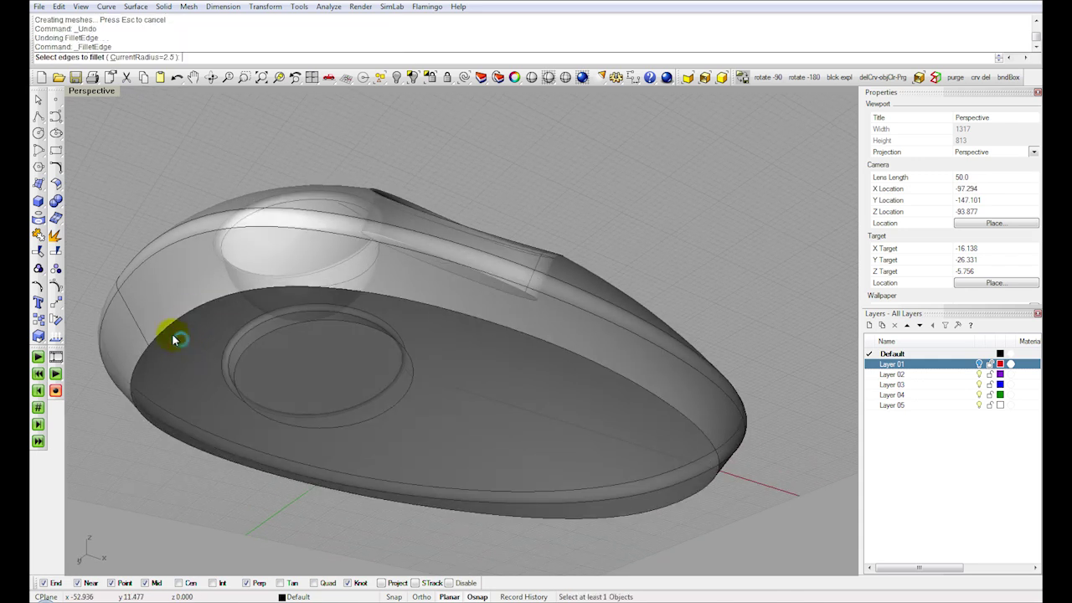
{"action": "type", "text": "4"}
{"action": "key", "text": "Return"}
{"action": "left_click", "coordinate": [173, 328]}
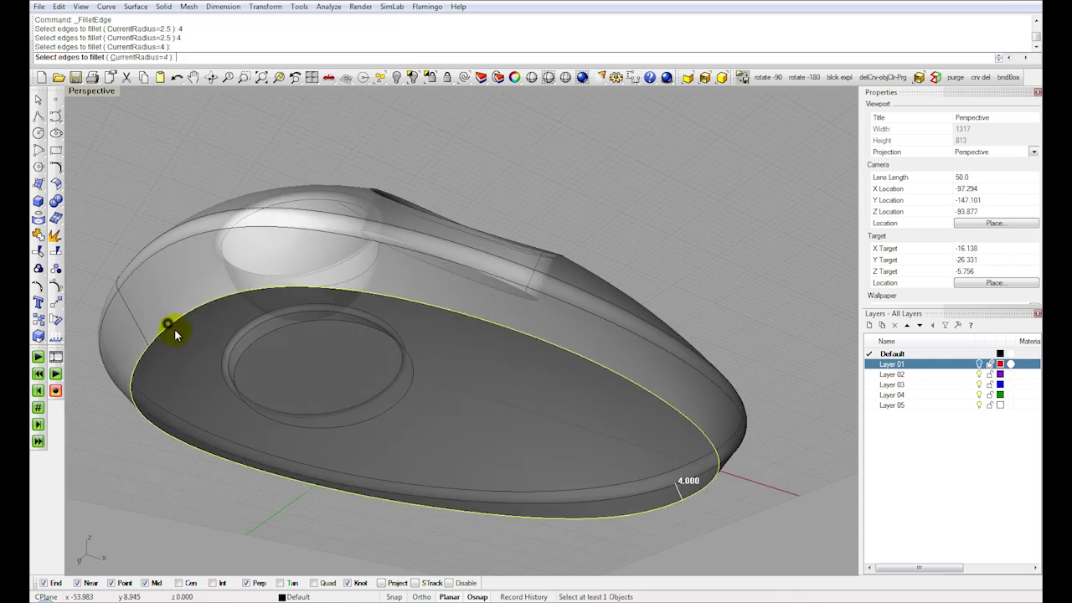
{"action": "right_click", "coordinate": [178, 341]}
{"action": "right_click_drag", "start_coordinate": [179, 347], "coordinate": [401, 113]}
Step: Show all hidden objects again and check everything in the model by selecting it all
{"action": "left_click", "coordinate": [399, 78]}
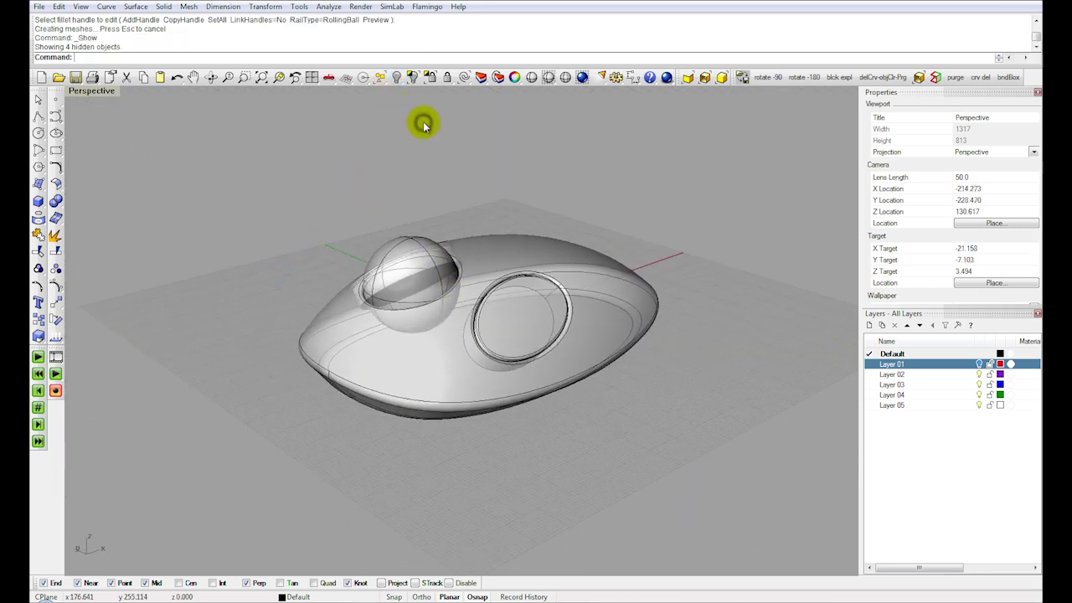
{"action": "key", "text": "ctrl+a"}
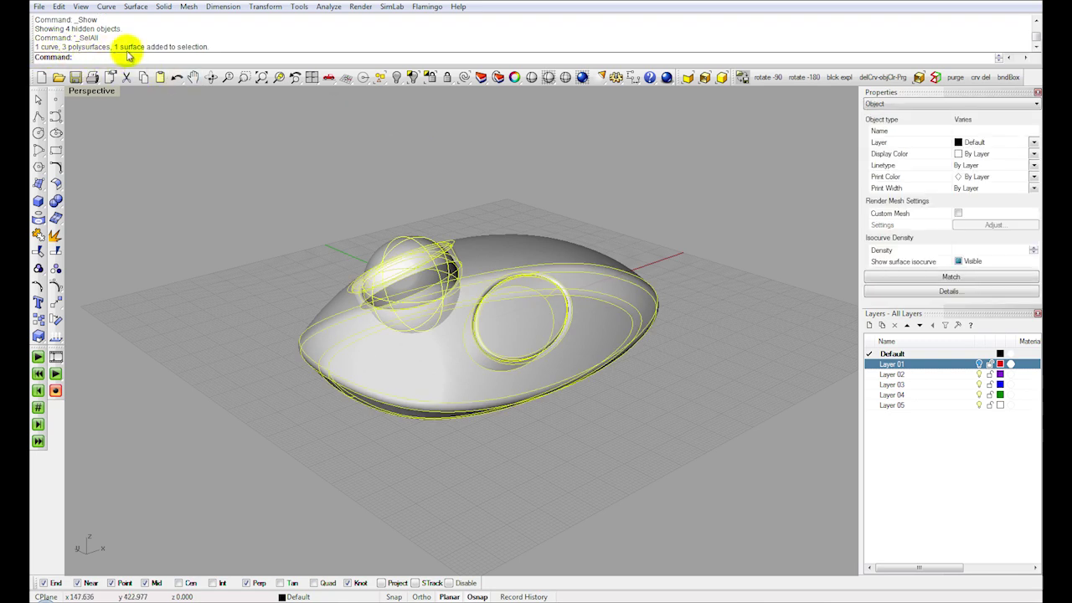
{"action": "left_click", "coordinate": [289, 185]}
Step: Move the remaining ellipse curve to Layer 01 and rename that layer to curves
{"action": "left_click", "coordinate": [480, 77]}
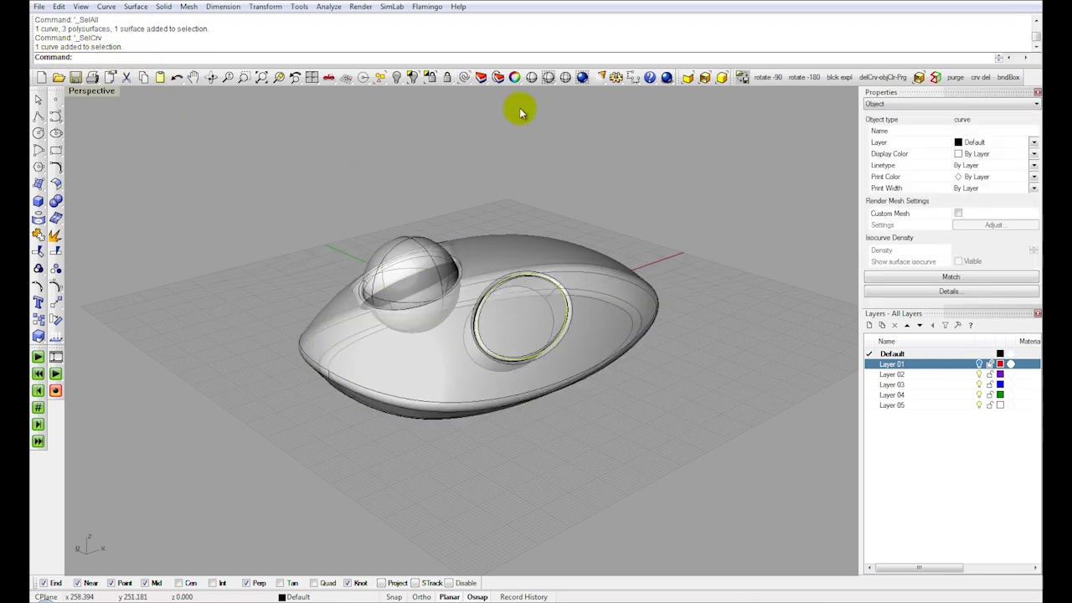
{"action": "left_click", "coordinate": [498, 78]}
{"action": "left_click", "coordinate": [530, 192]}
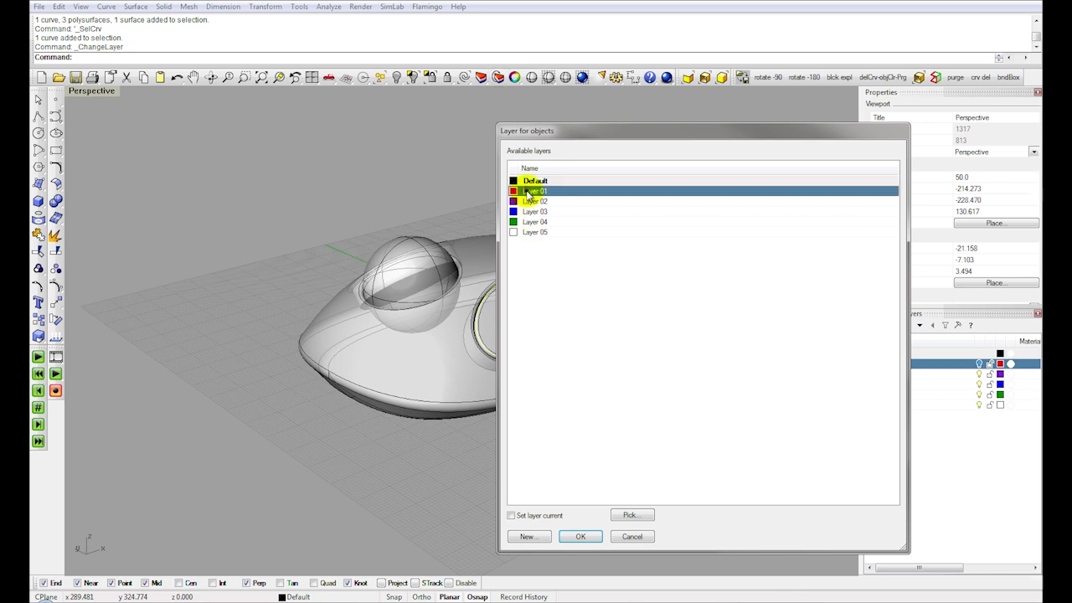
{"action": "double_click", "coordinate": [528, 192]}
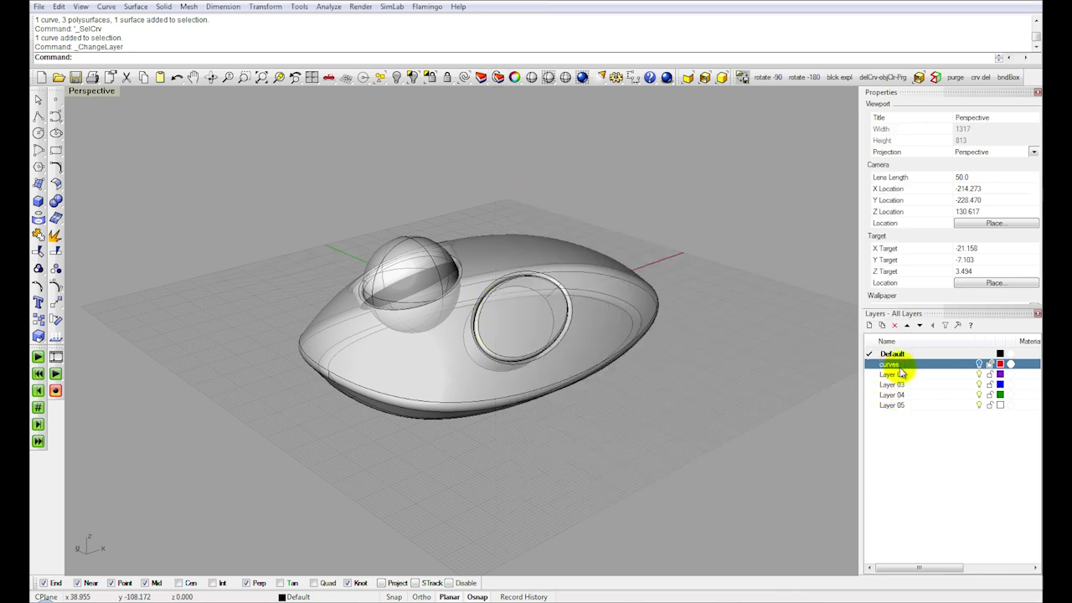
{"action": "key", "text": "Return"}
{"action": "right_click_drag", "start_coordinate": [593, 344], "coordinate": [549, 365], "text": "shift"}
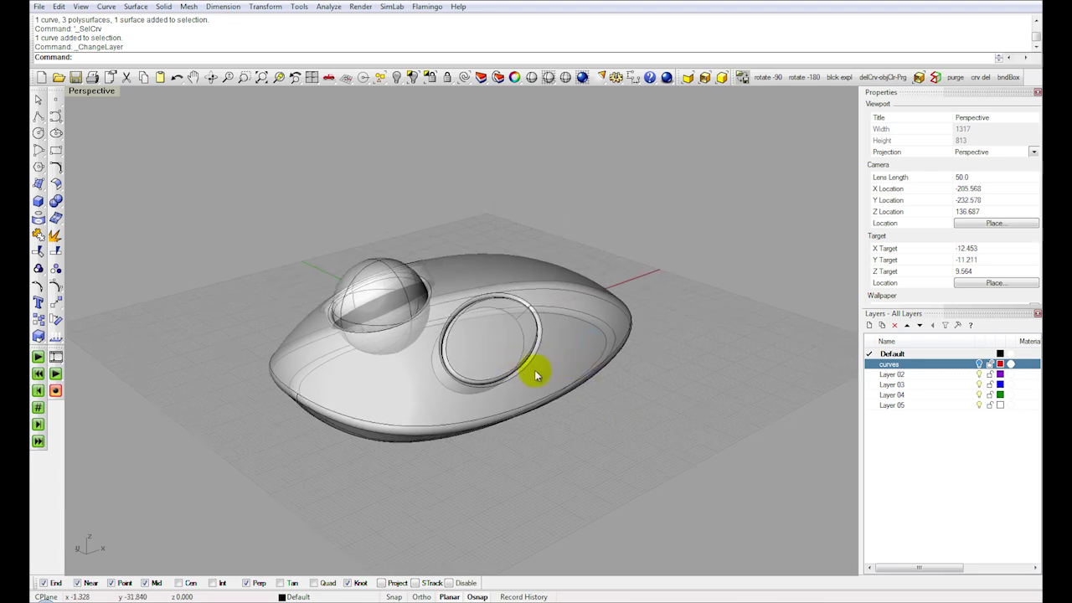
{"action": "key", "text": "ctrl+a"}
{"action": "right_click_drag", "start_coordinate": [779, 379], "coordinate": [477, 310]}
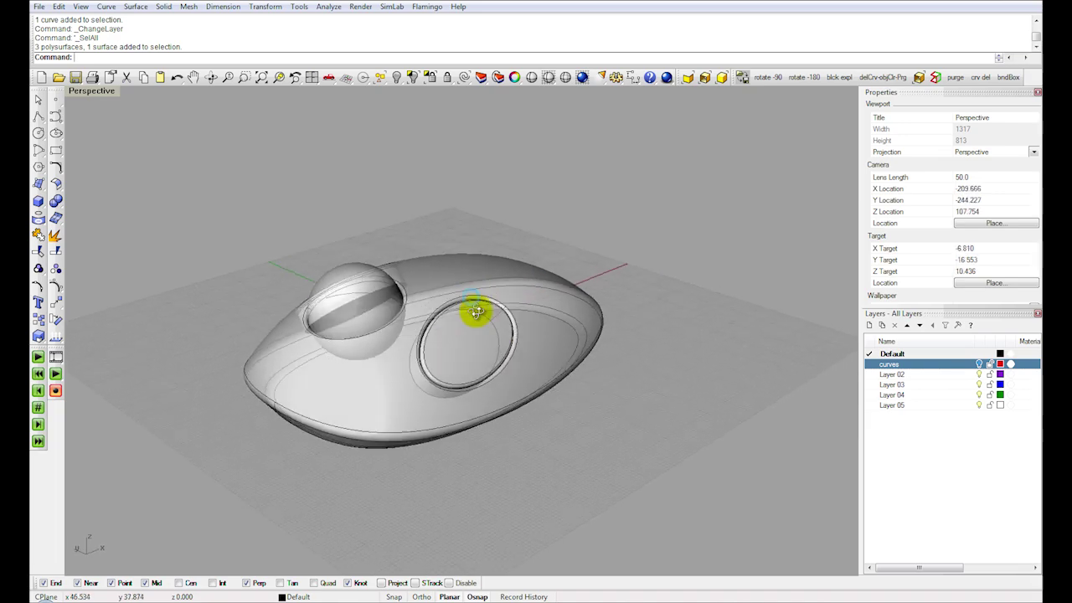